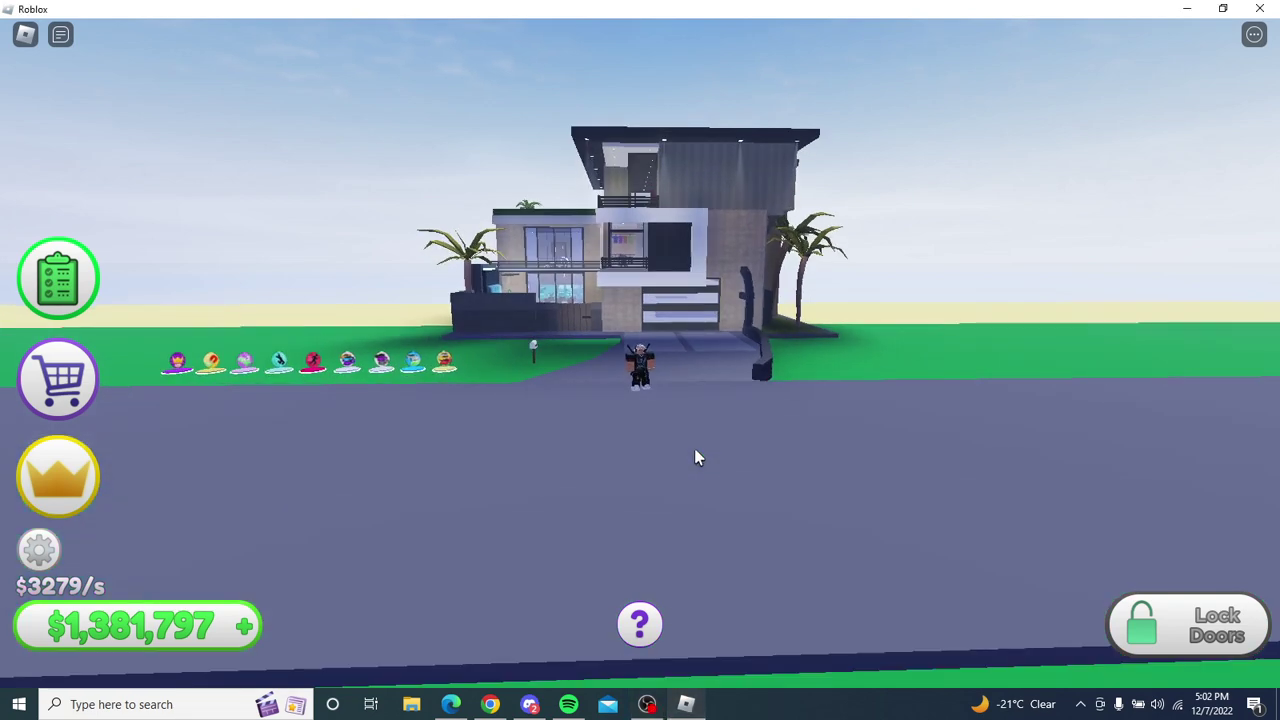
{"action": "scroll", "coordinate": [697, 457], "scroll_direction": "up", "scroll_amount": 2}
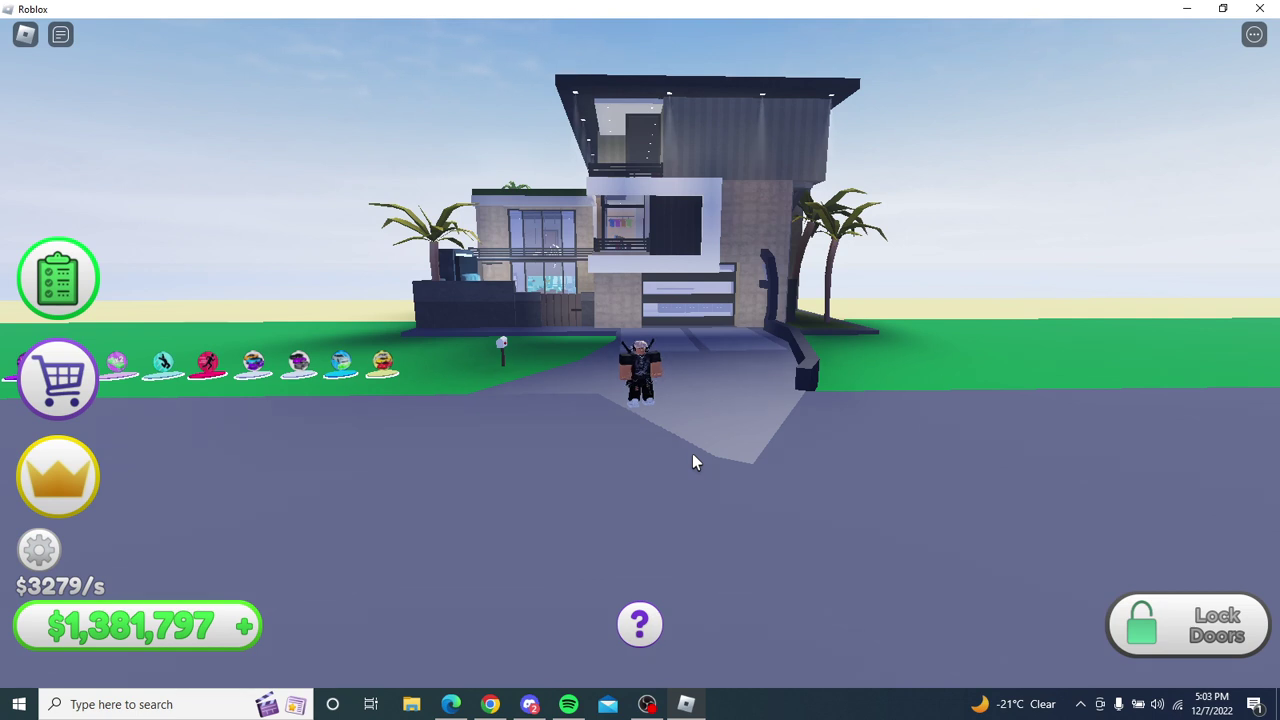
{"action": "scroll", "coordinate": [766, 297], "scroll_direction": "up", "scroll_amount": 4}
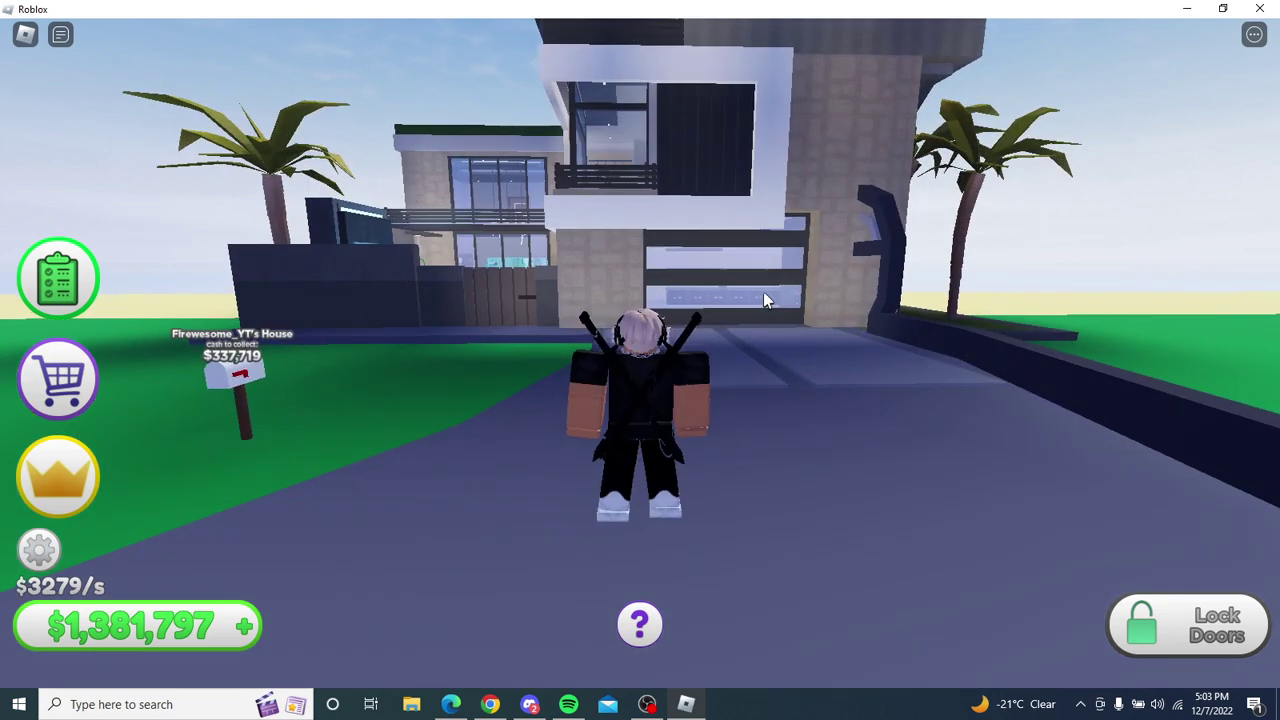
{"action": "scroll", "coordinate": [763, 300], "scroll_direction": "up", "scroll_amount": 2}
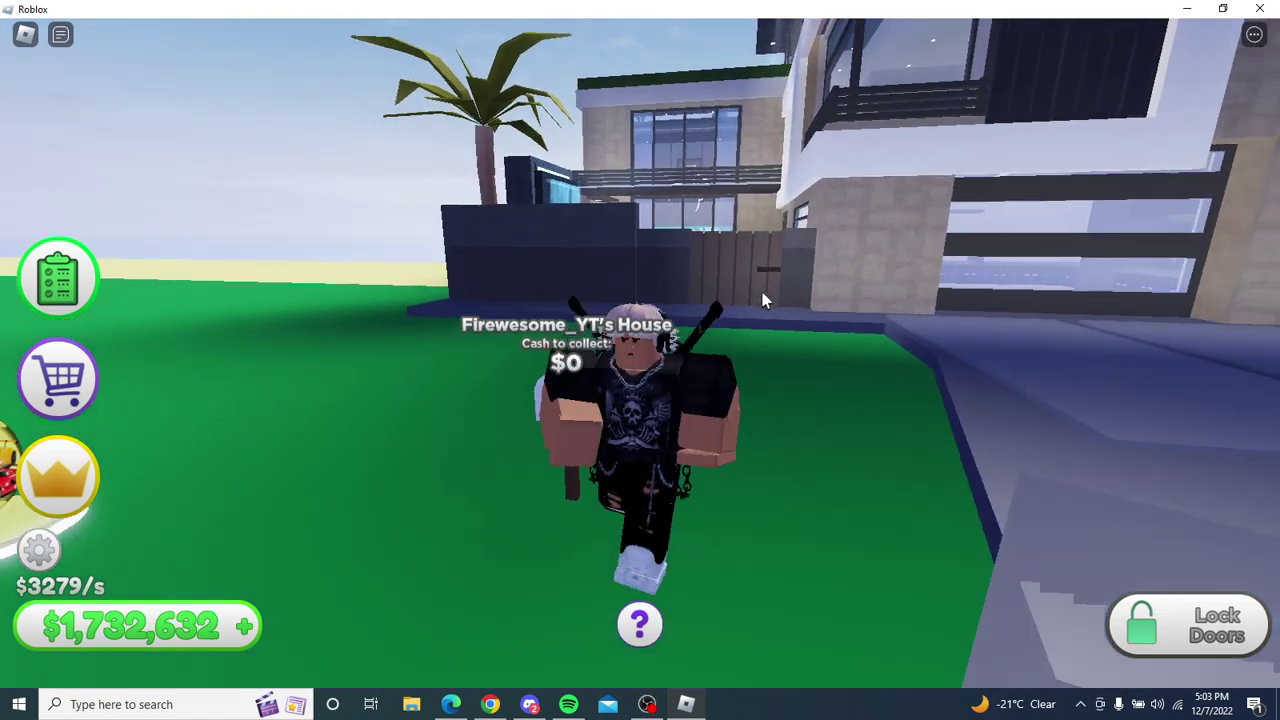
Step: Leave the Roblox game from its Esc menu and close the game window
{"action": "key", "text": "Escape"}
{"action": "key", "text": "l"}
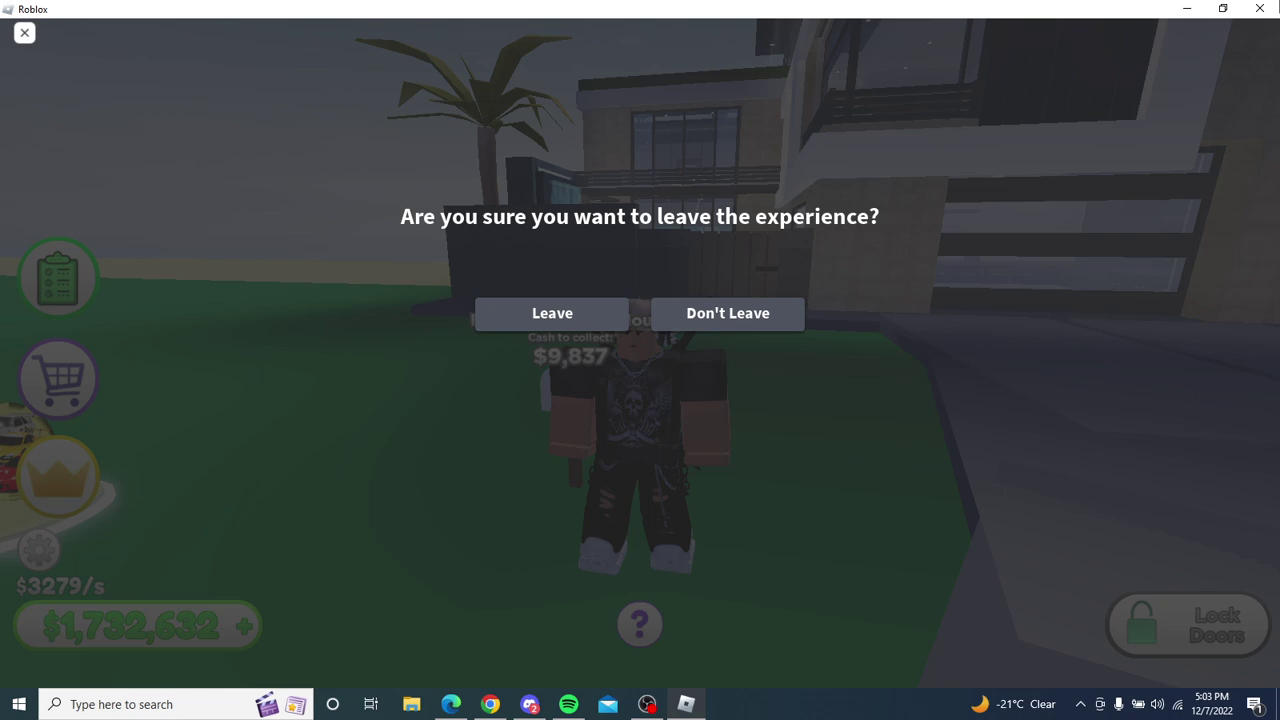
{"action": "left_click", "coordinate": [1256, 8]}
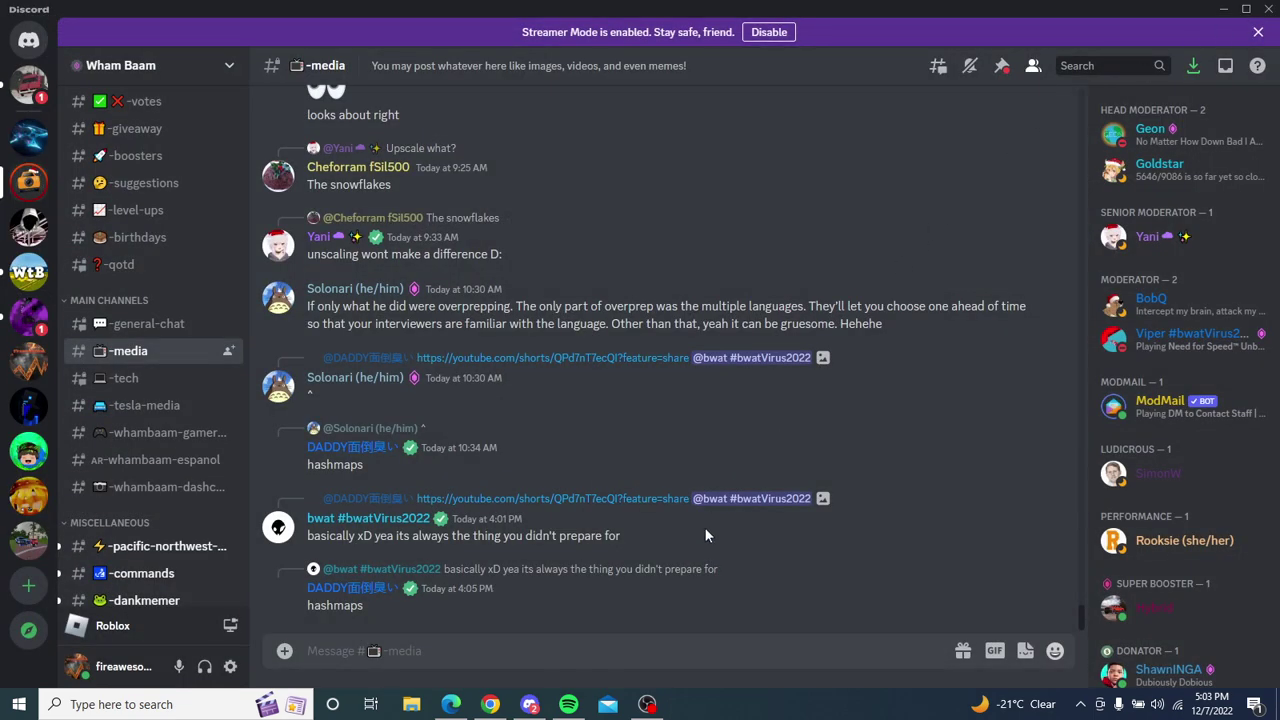
Step: Bring the Chrome window showing the Mega Mansion Tycoon page to the front
{"action": "left_click", "coordinate": [498, 704]}
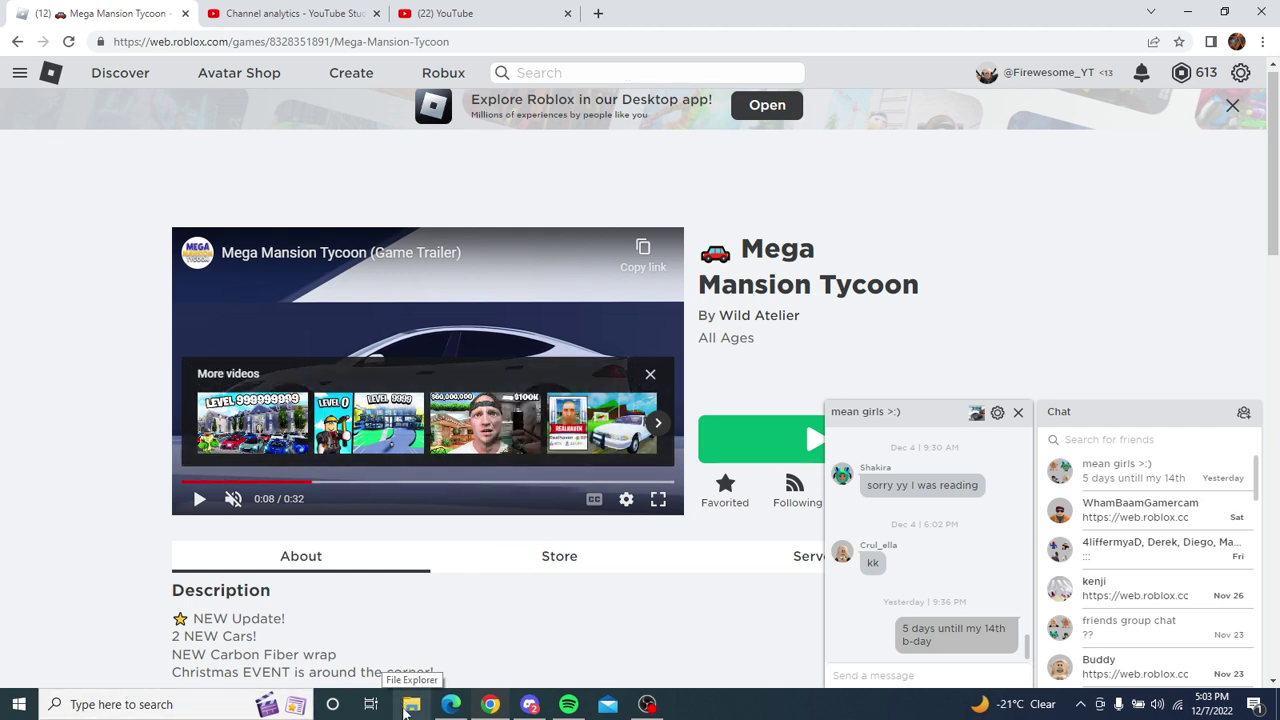
Step: Open the latest mansion screenshot from File Explorer's Roblox folder with Edit with Photos
{"action": "left_click", "coordinate": [407, 710]}
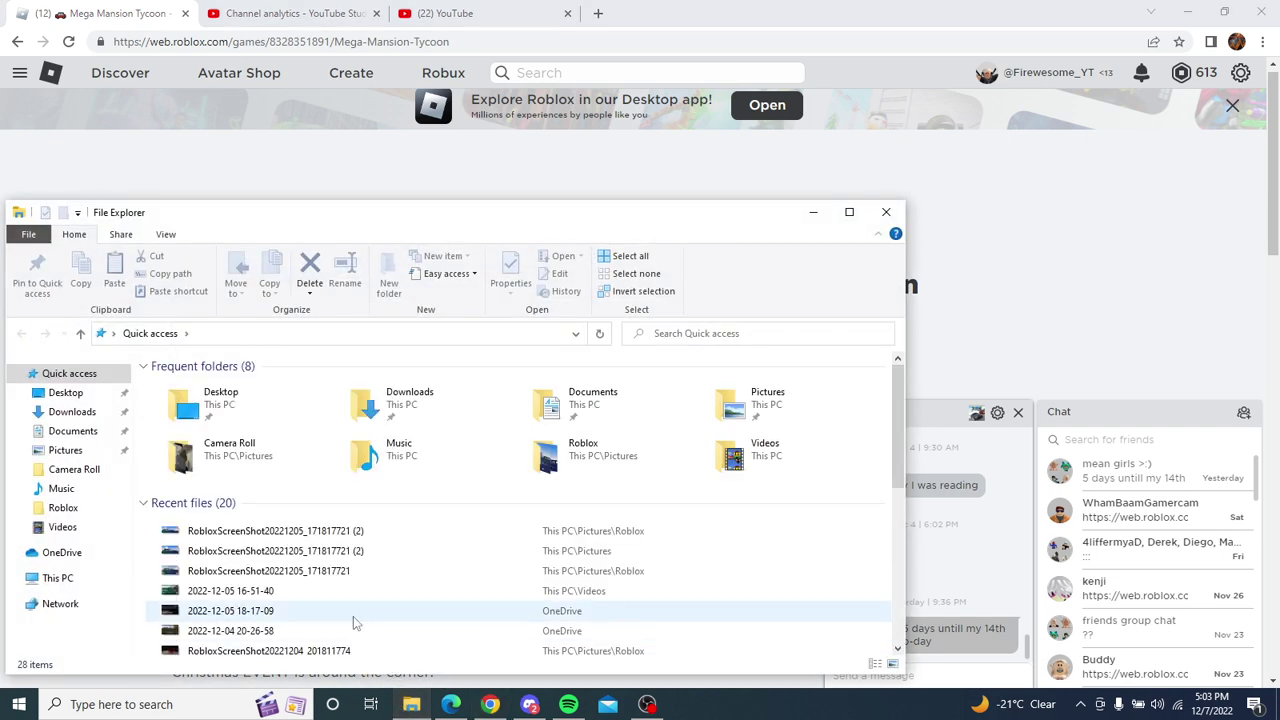
{"action": "left_click", "coordinate": [78, 510]}
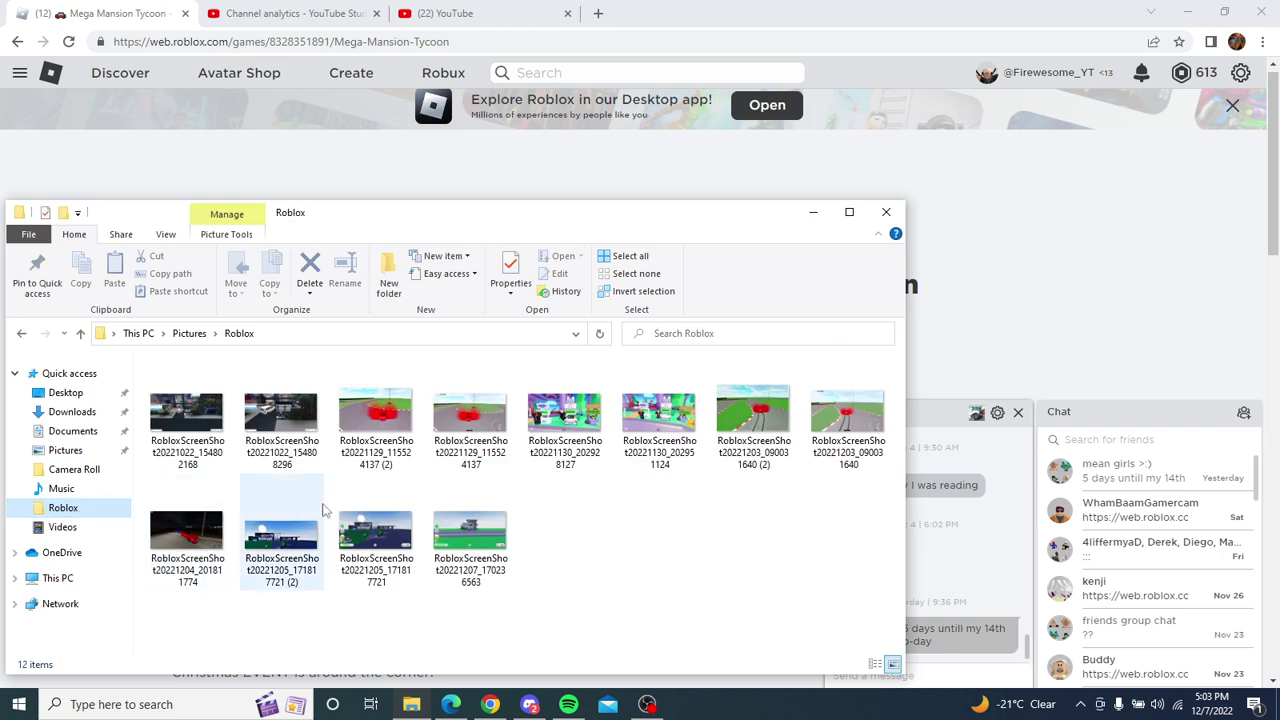
{"action": "left_click", "coordinate": [444, 543]}
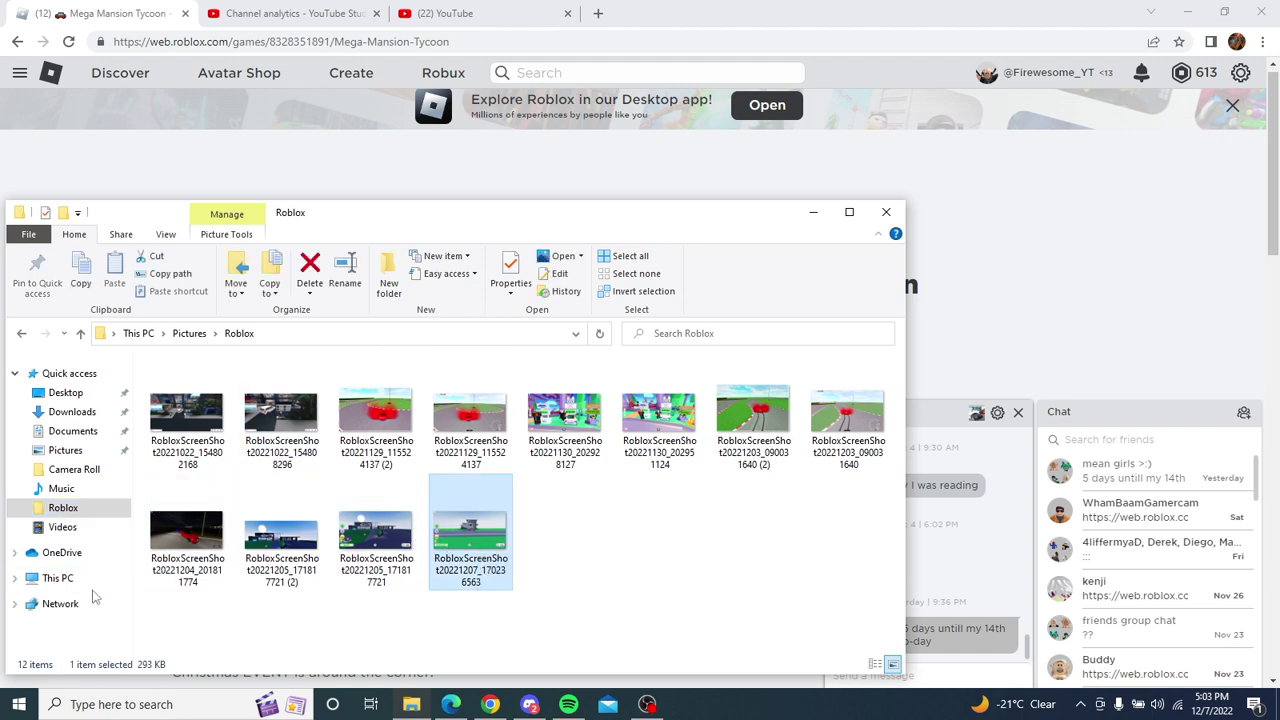
{"action": "right_click", "coordinate": [477, 544]}
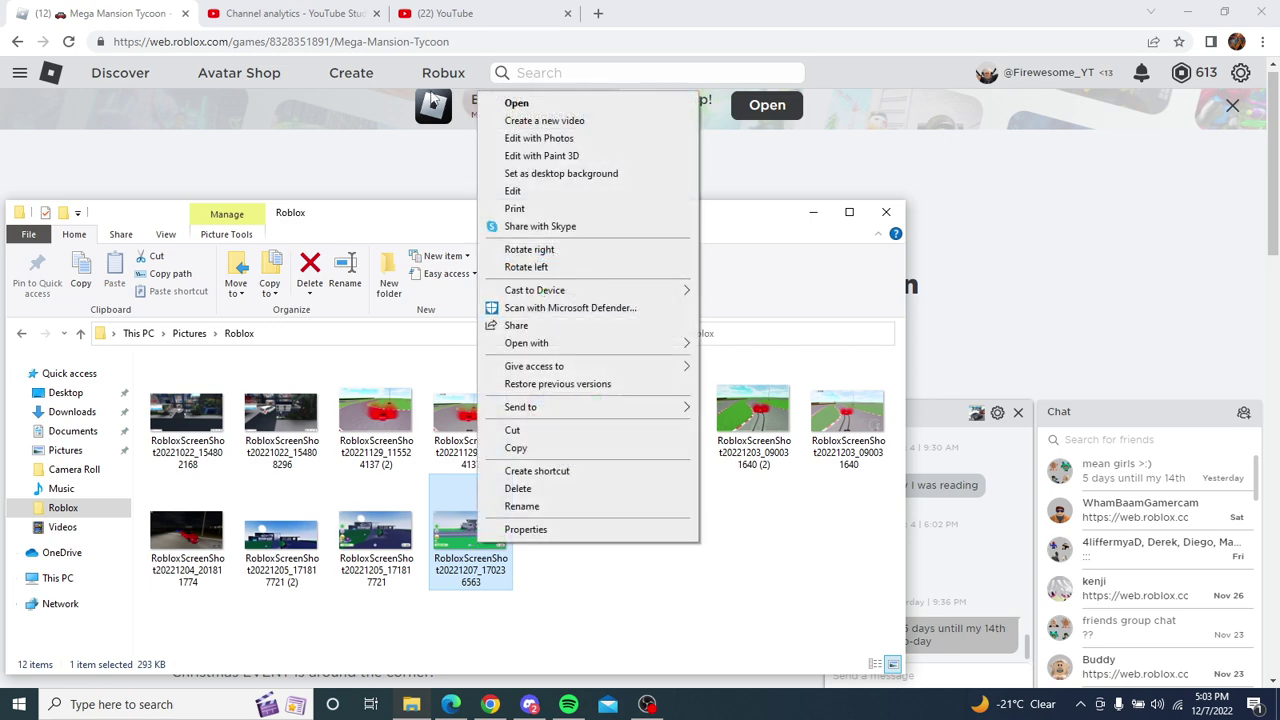
{"action": "left_click", "coordinate": [533, 143]}
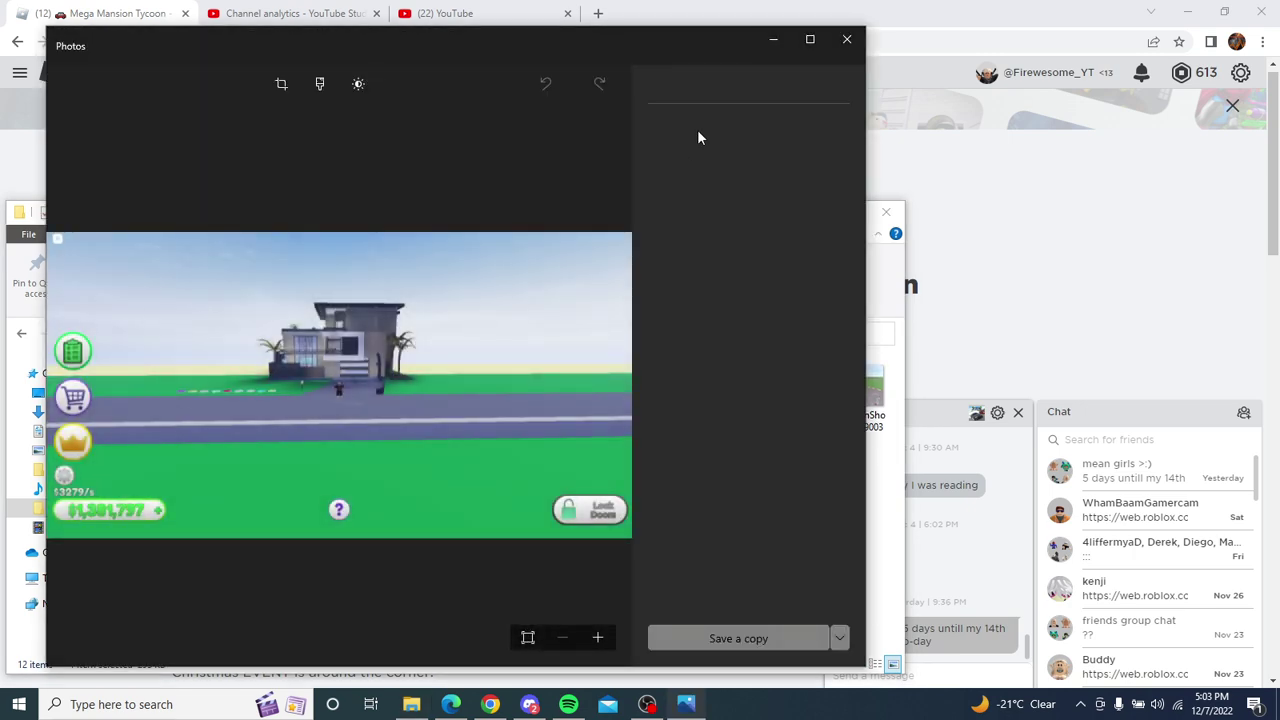
Step: Maximize Photos and pull the crop frame in from the top-left and bottom-right to exclude the HUD
{"action": "left_click", "coordinate": [812, 40]}
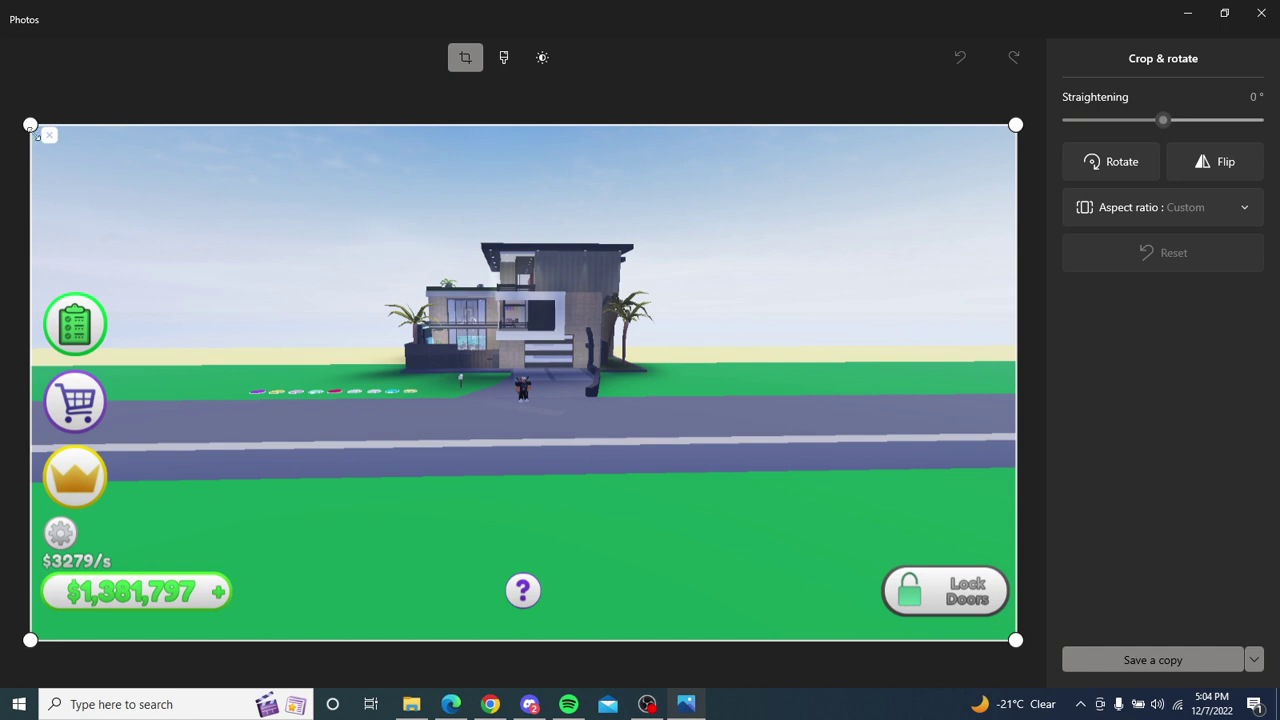
{"action": "mouse_move", "coordinate": [30, 125]}
{"action": "left_mouse_down"}
{"action": "mouse_move", "coordinate": [103, 159]}
{"action": "mouse_move", "coordinate": [258, 186]}
{"action": "mouse_move", "coordinate": [234, 180]}
{"action": "left_mouse_up"}
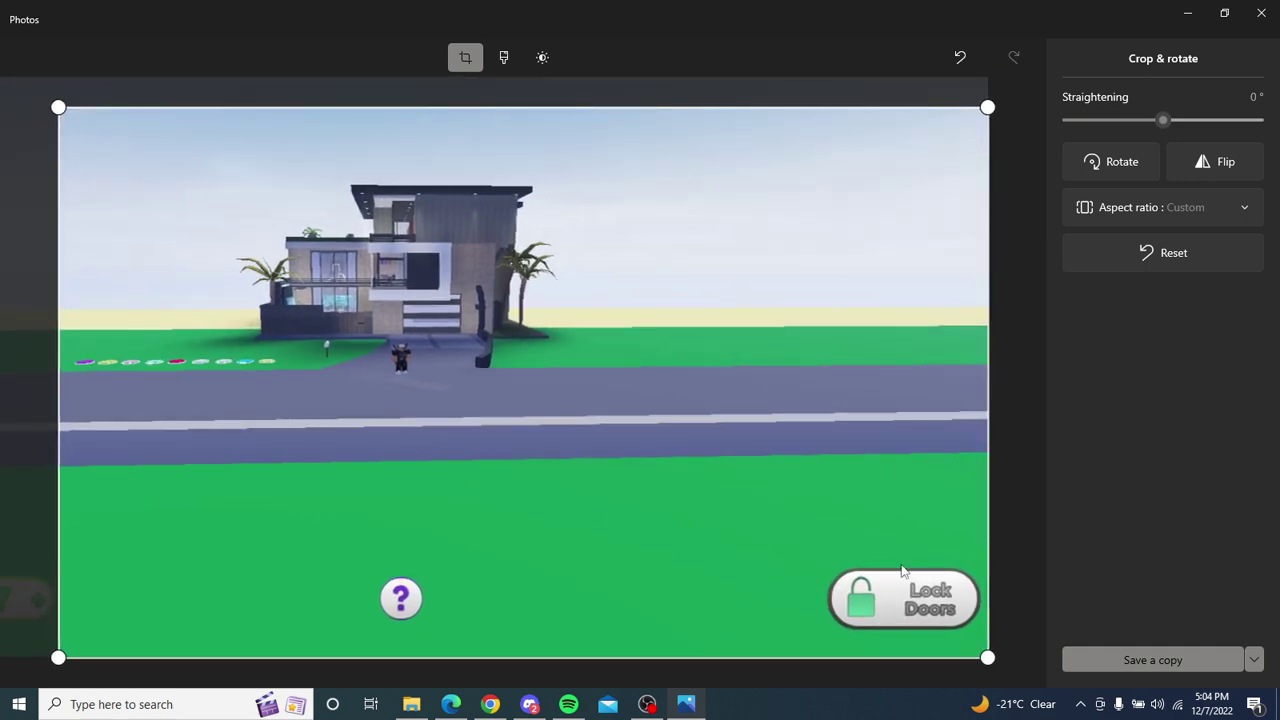
{"action": "left_click_drag", "start_coordinate": [987, 657], "coordinate": [876, 557]}
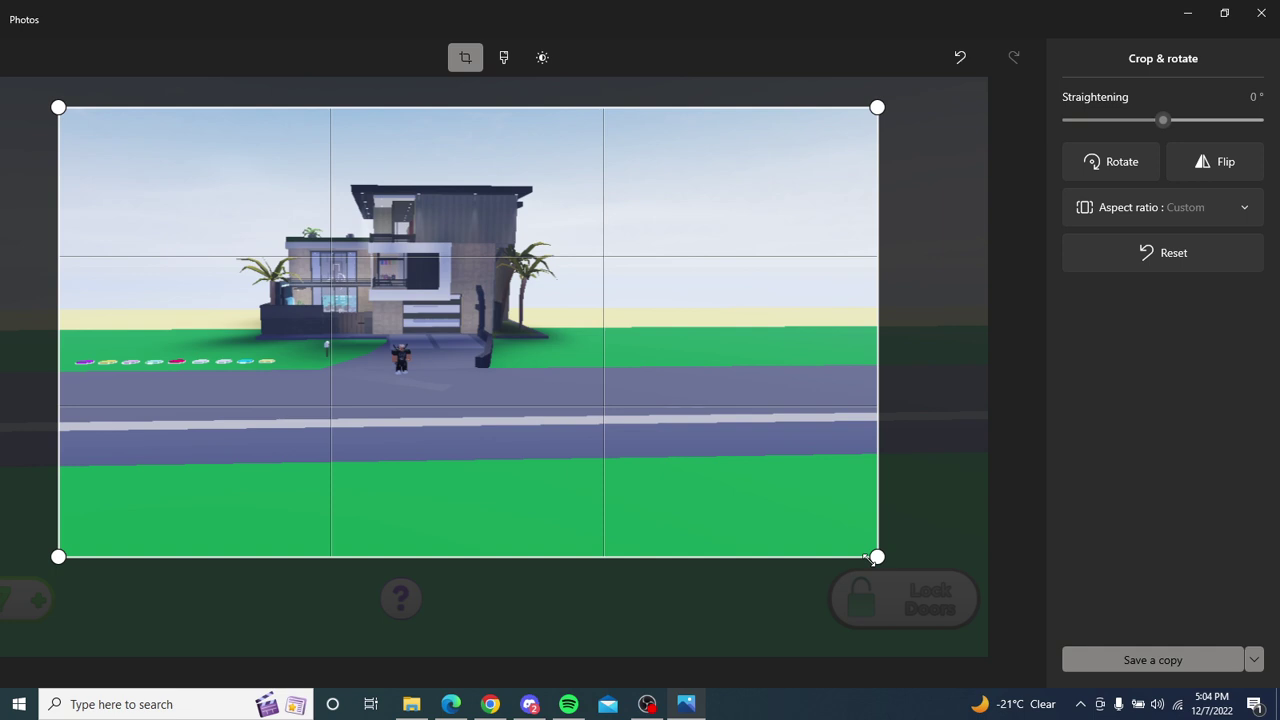
{"action": "left_click_drag", "start_coordinate": [870, 560], "coordinate": [988, 569]}
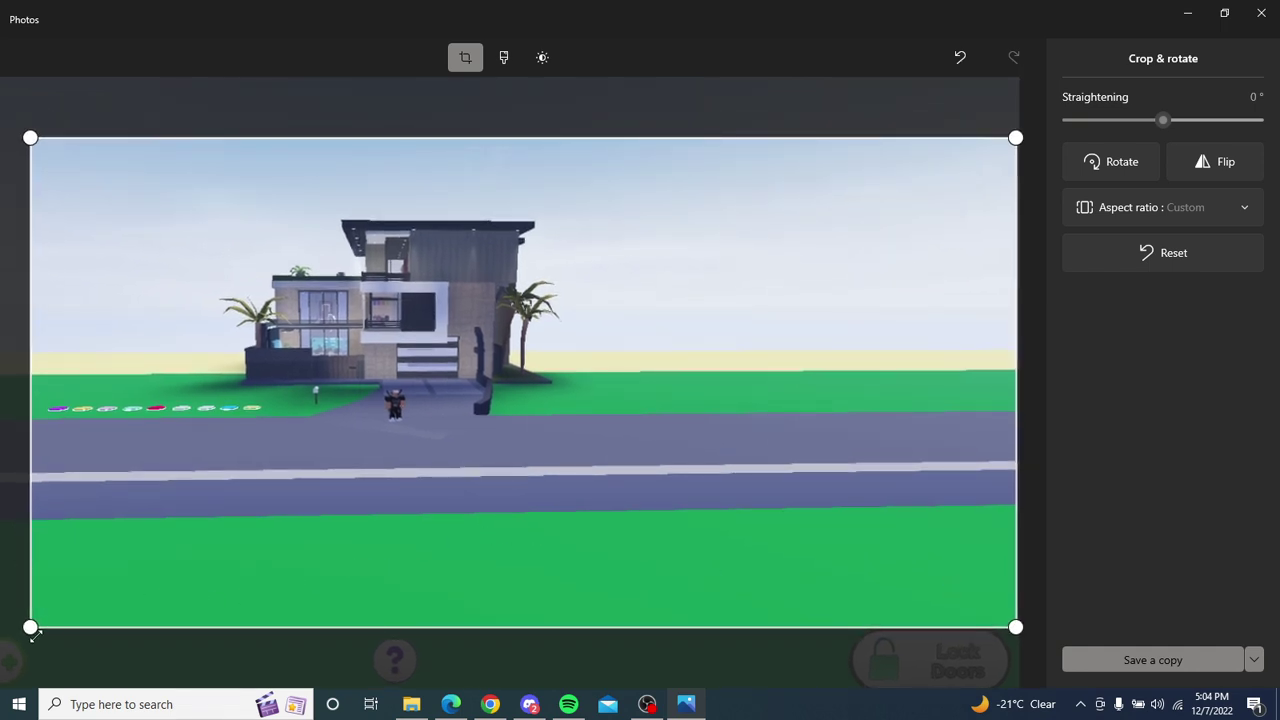
Step: Refine the crop's top-left corner, bottom edge and left edge to frame only the mansion and grounds
{"action": "mouse_move", "coordinate": [31, 627]}
{"action": "left_mouse_down"}
{"action": "mouse_move", "coordinate": [4, 591]}
{"action": "mouse_move", "coordinate": [92, 518]}
{"action": "mouse_move", "coordinate": [58, 559]}
{"action": "left_mouse_up"}
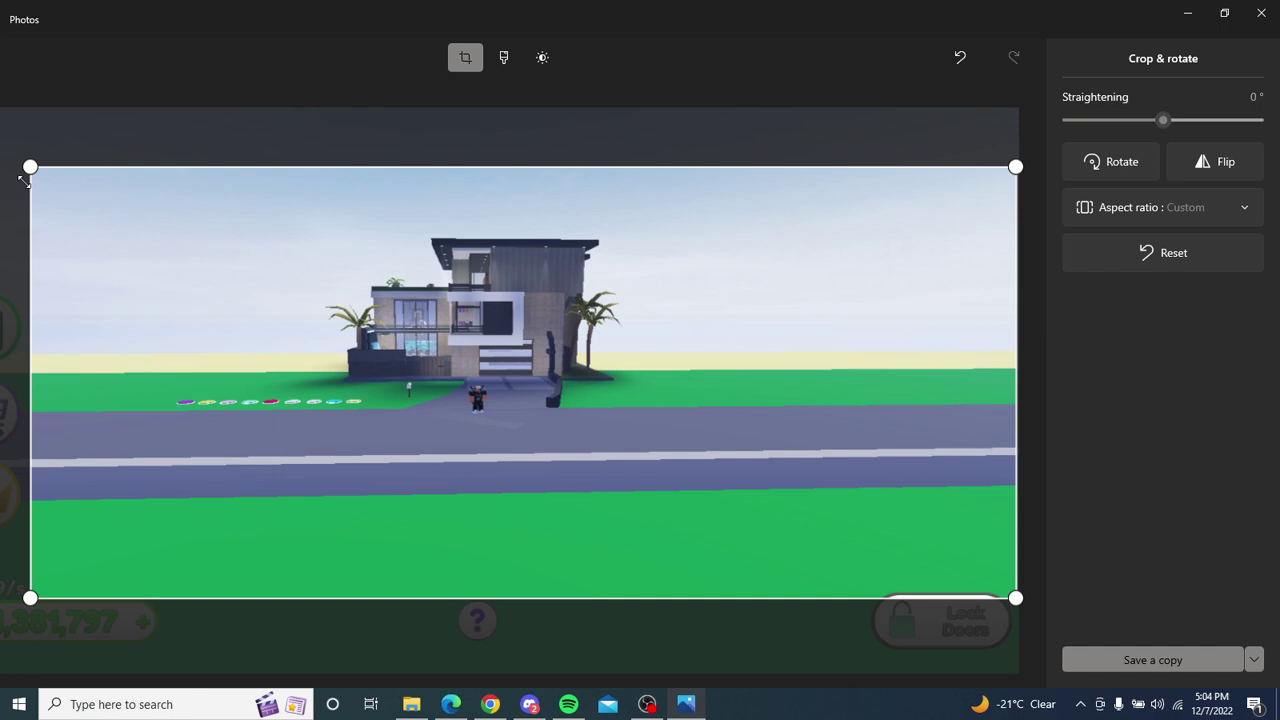
{"action": "left_click_drag", "start_coordinate": [25, 178], "coordinate": [28, 113]}
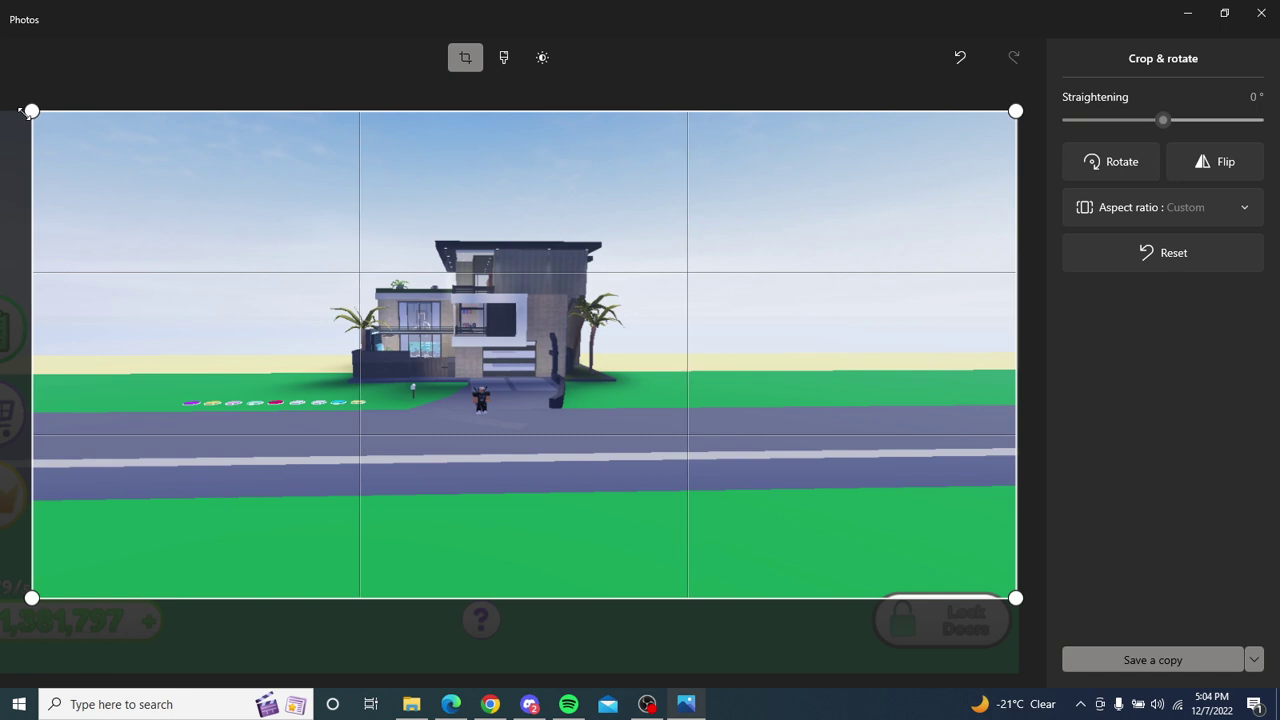
{"action": "left_click_drag", "start_coordinate": [30, 112], "coordinate": [28, 113]}
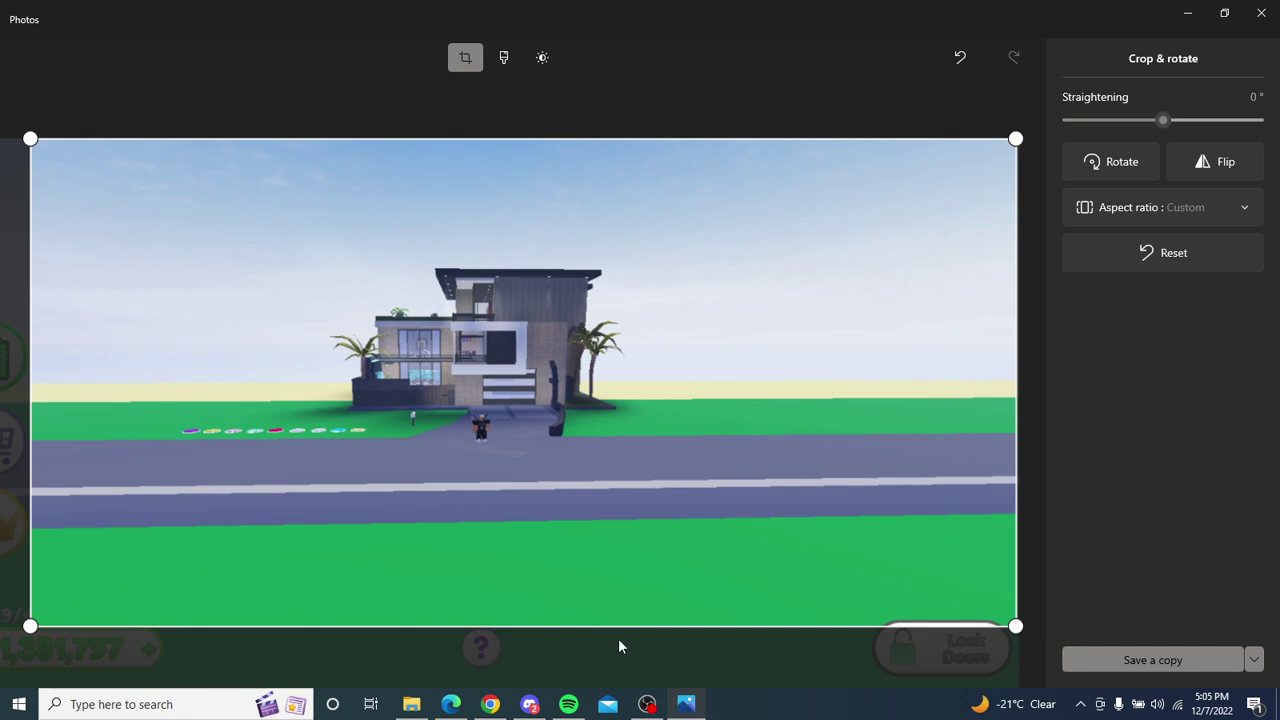
{"action": "left_click_drag", "start_coordinate": [559, 625], "coordinate": [561, 620]}
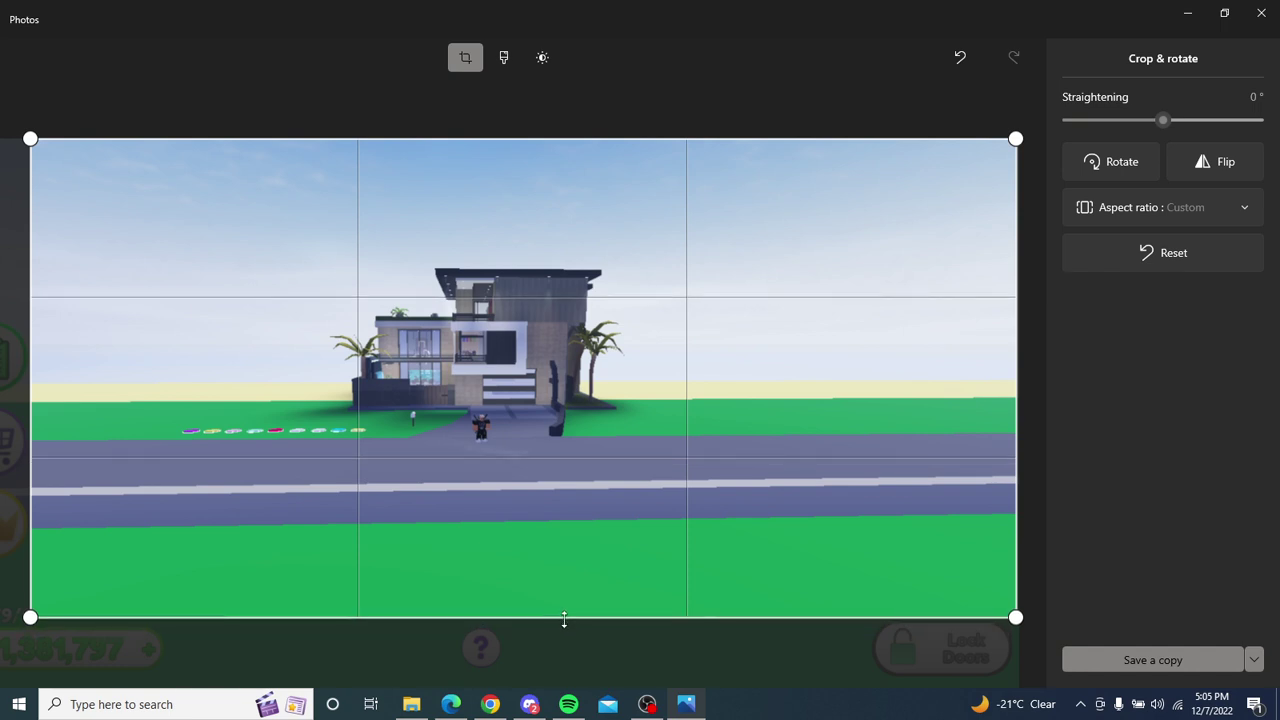
{"action": "left_click_drag", "start_coordinate": [561, 620], "coordinate": [565, 617]}
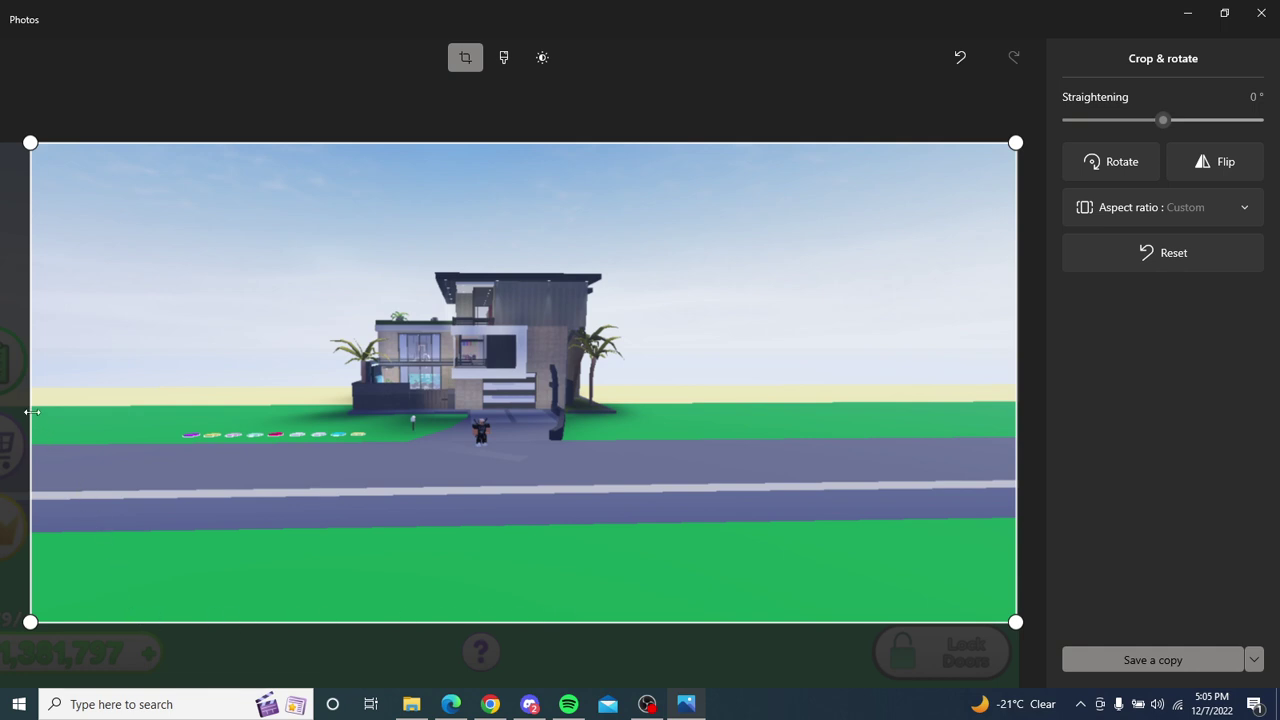
{"action": "left_click_drag", "start_coordinate": [30, 412], "coordinate": [31, 412]}
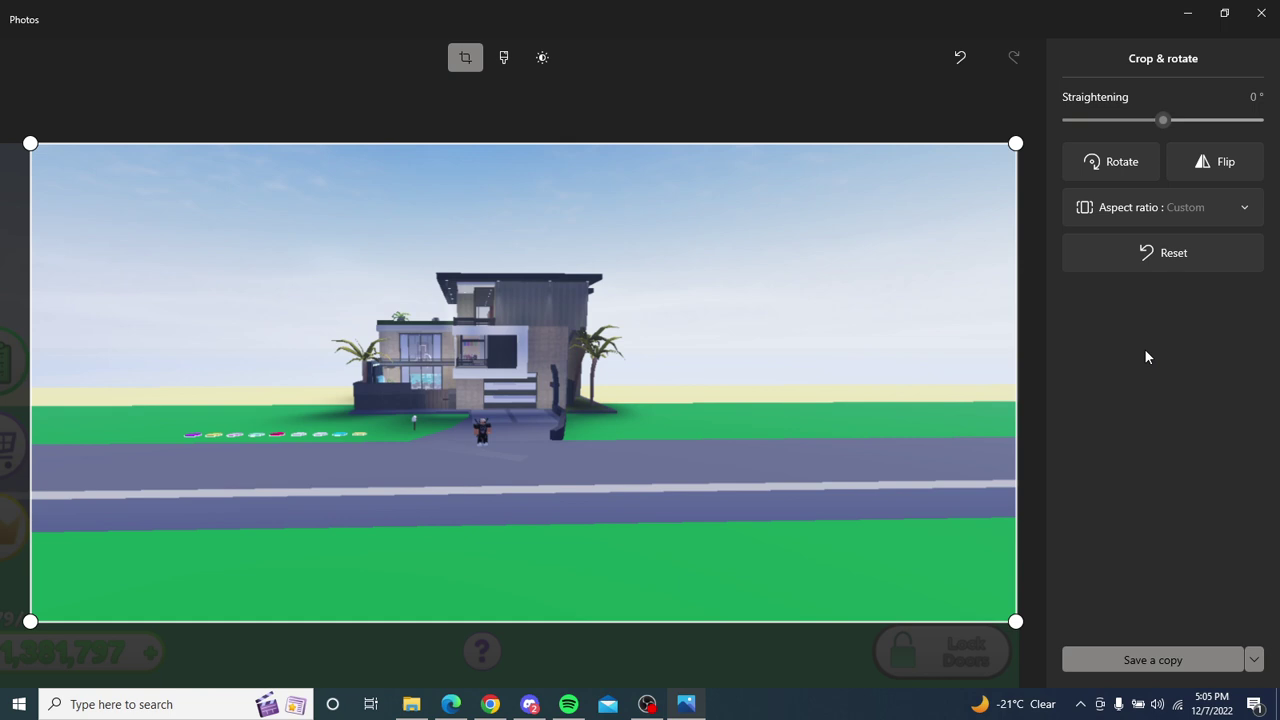
Step: In Adjustments, raise the Light slider to a slight brightness boost
{"action": "left_click", "coordinate": [544, 58]}
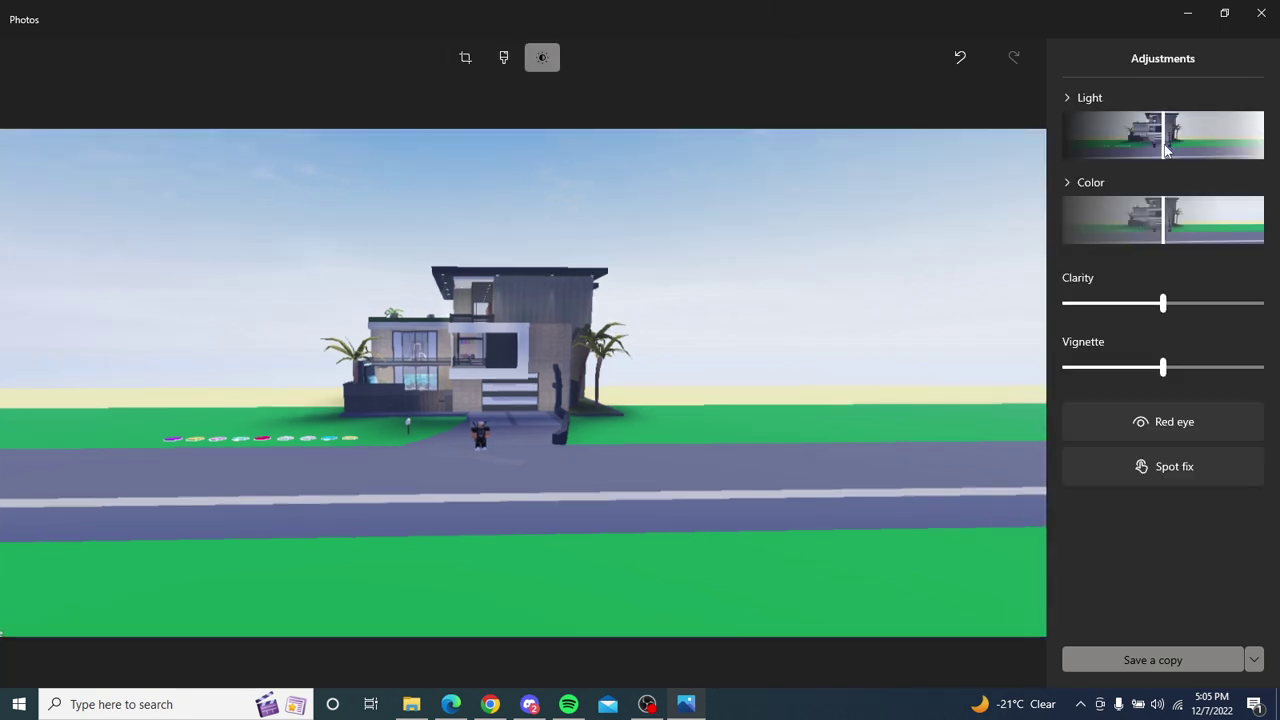
{"action": "mouse_move", "coordinate": [1165, 150]}
{"action": "left_mouse_down"}
{"action": "mouse_move", "coordinate": [1218, 140]}
{"action": "mouse_move", "coordinate": [1163, 145]}
{"action": "left_mouse_up"}
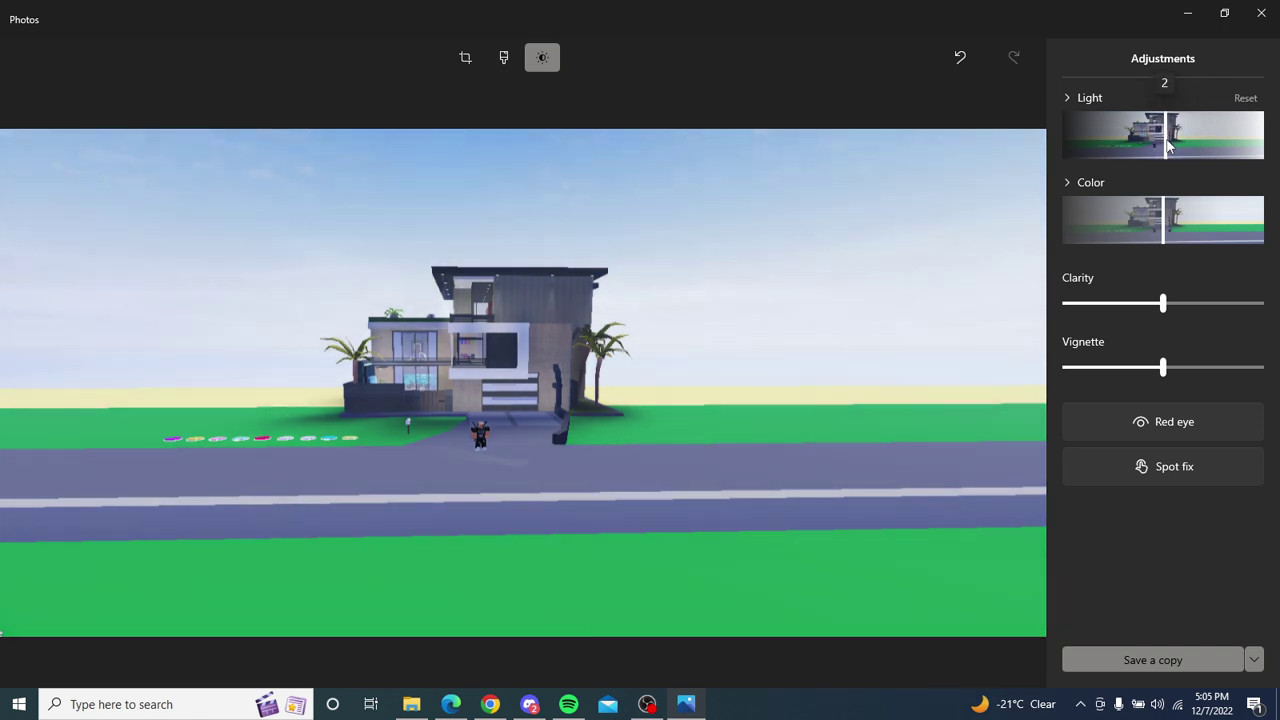
{"action": "left_click_drag", "start_coordinate": [1165, 145], "coordinate": [1164, 145]}
{"action": "left_click_drag", "start_coordinate": [1164, 145], "coordinate": [1165, 145]}
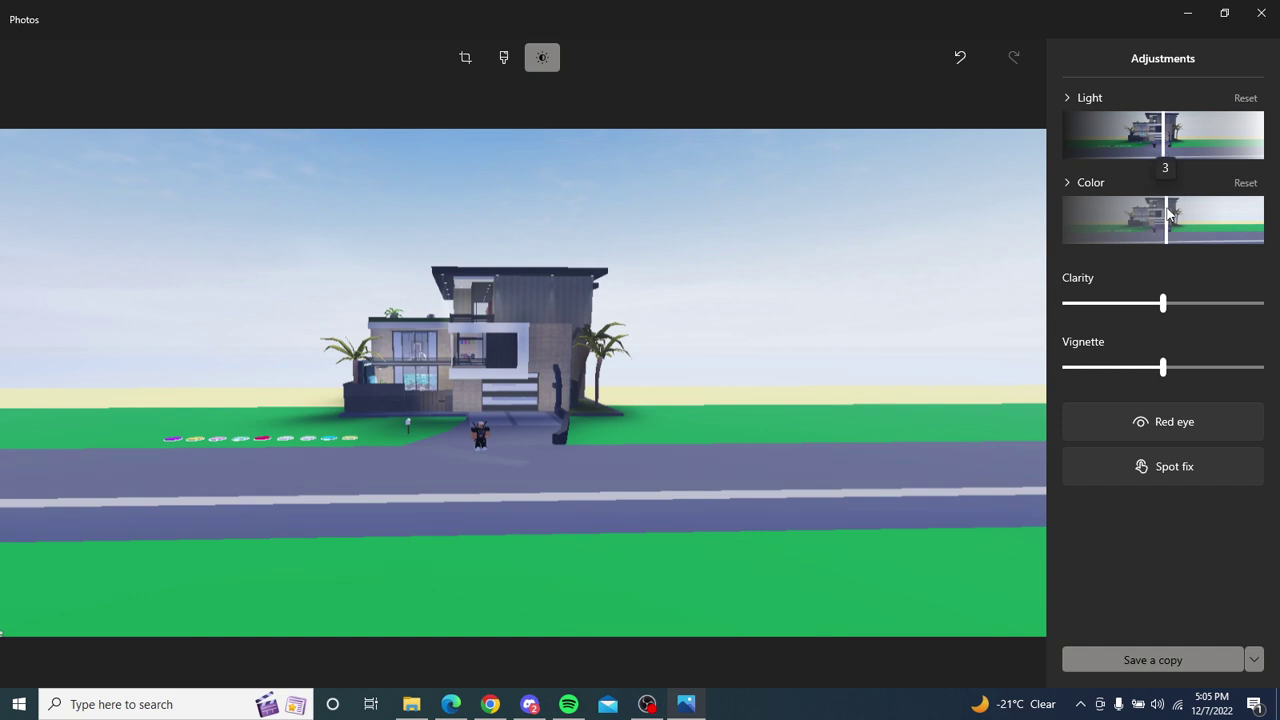
Step: Push Color to maximum, set Clarity to 100, and try the vignette slider
{"action": "left_click_drag", "start_coordinate": [1165, 213], "coordinate": [1275, 213]}
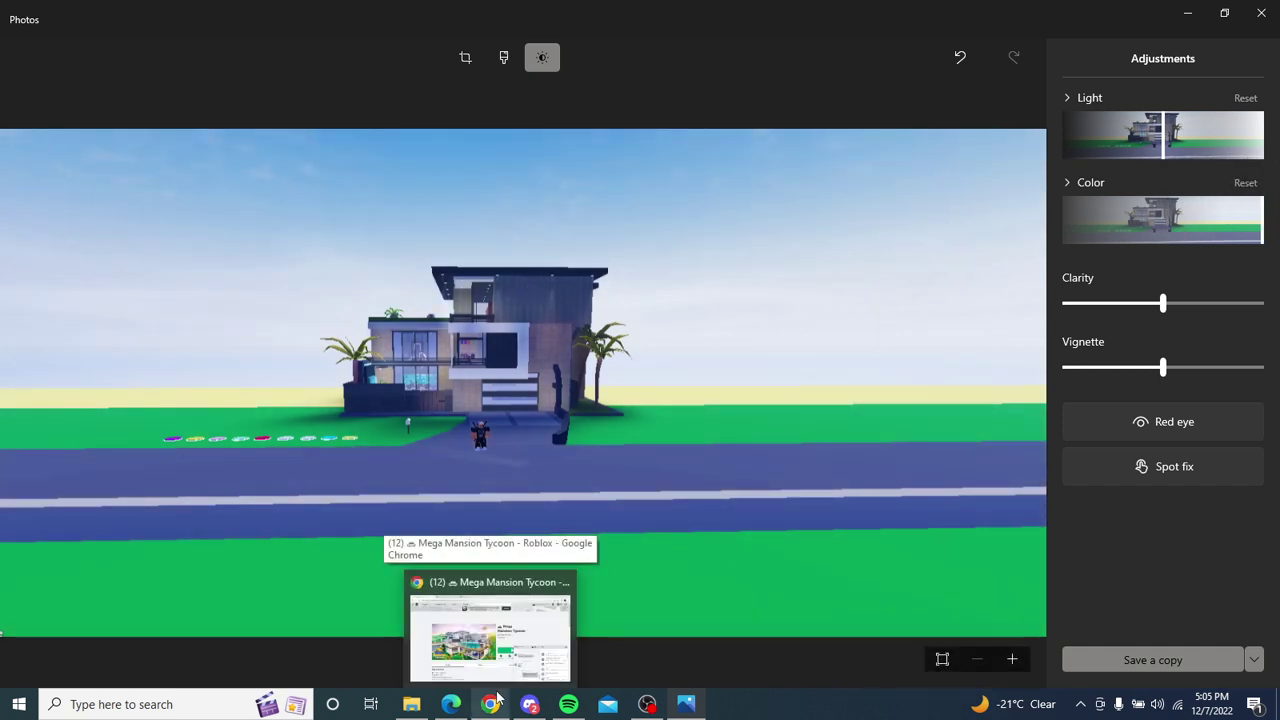
{"action": "mouse_move", "coordinate": [490, 704]}
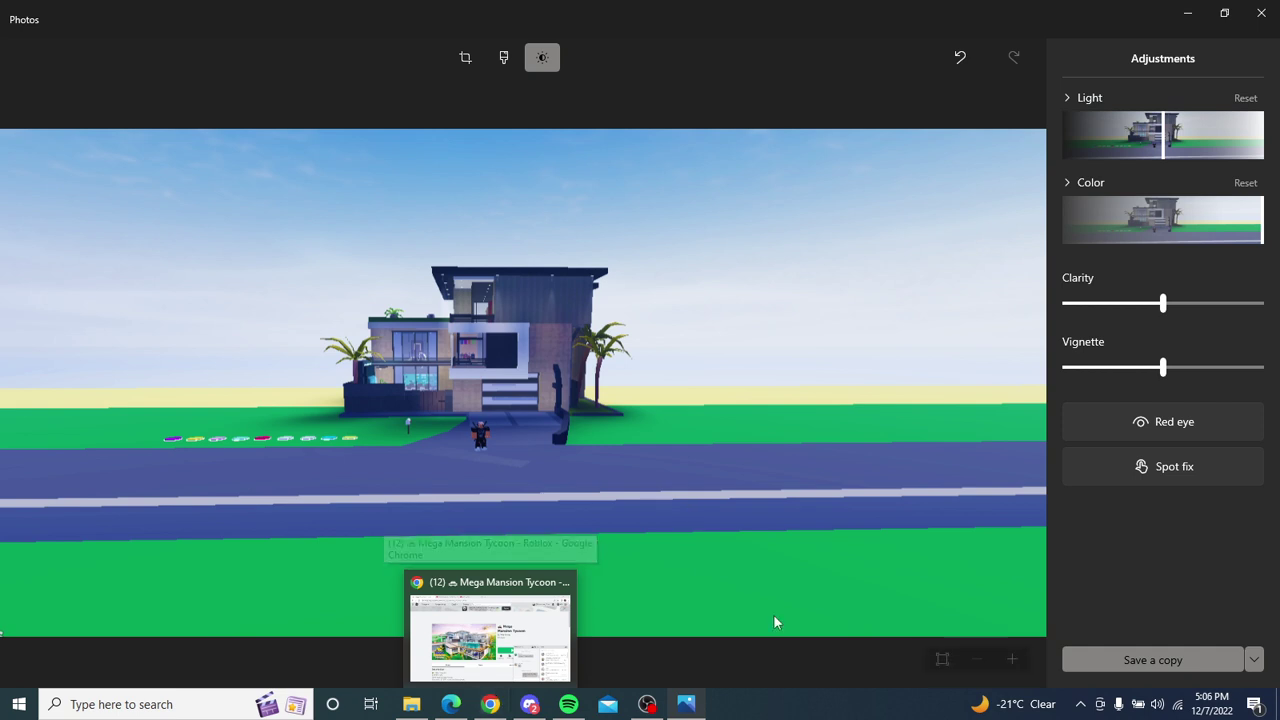
{"action": "mouse_move", "coordinate": [1163, 310]}
{"action": "left_mouse_down"}
{"action": "mouse_move", "coordinate": [1149, 318]}
{"action": "mouse_move", "coordinate": [1186, 316]}
{"action": "mouse_move", "coordinate": [1164, 318]}
{"action": "left_mouse_up"}
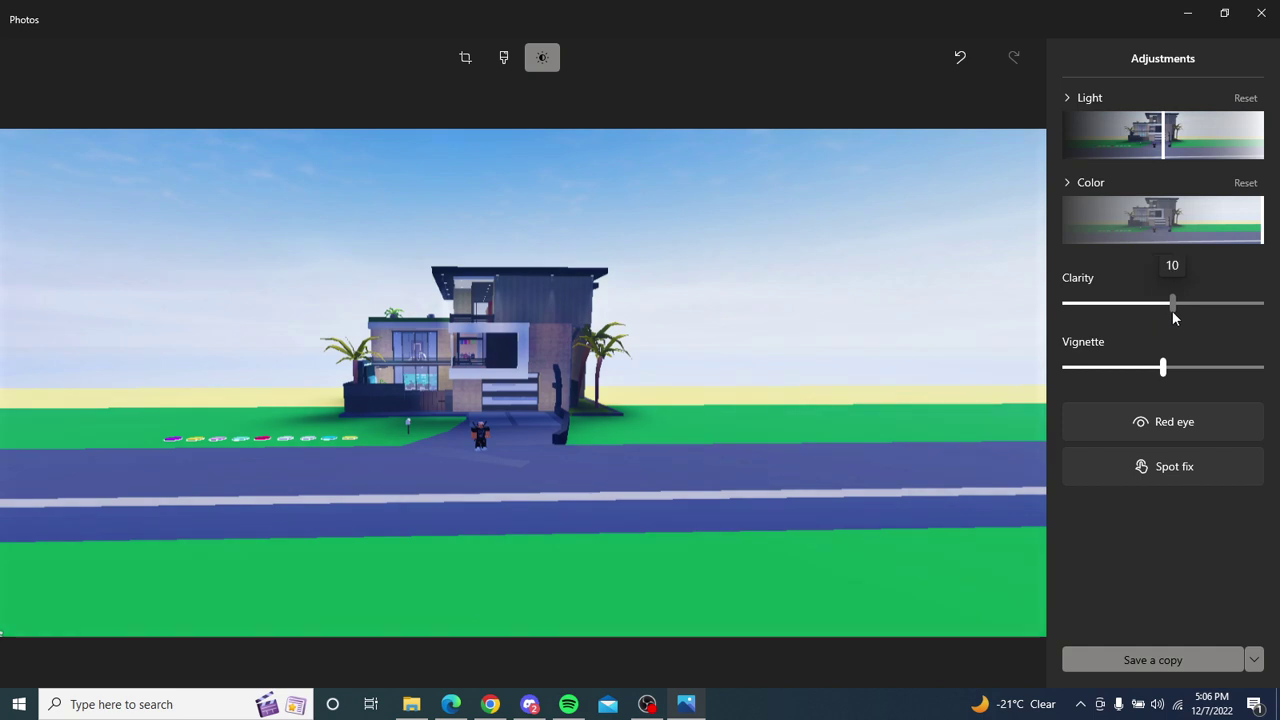
{"action": "left_click_drag", "start_coordinate": [1164, 318], "coordinate": [1252, 311]}
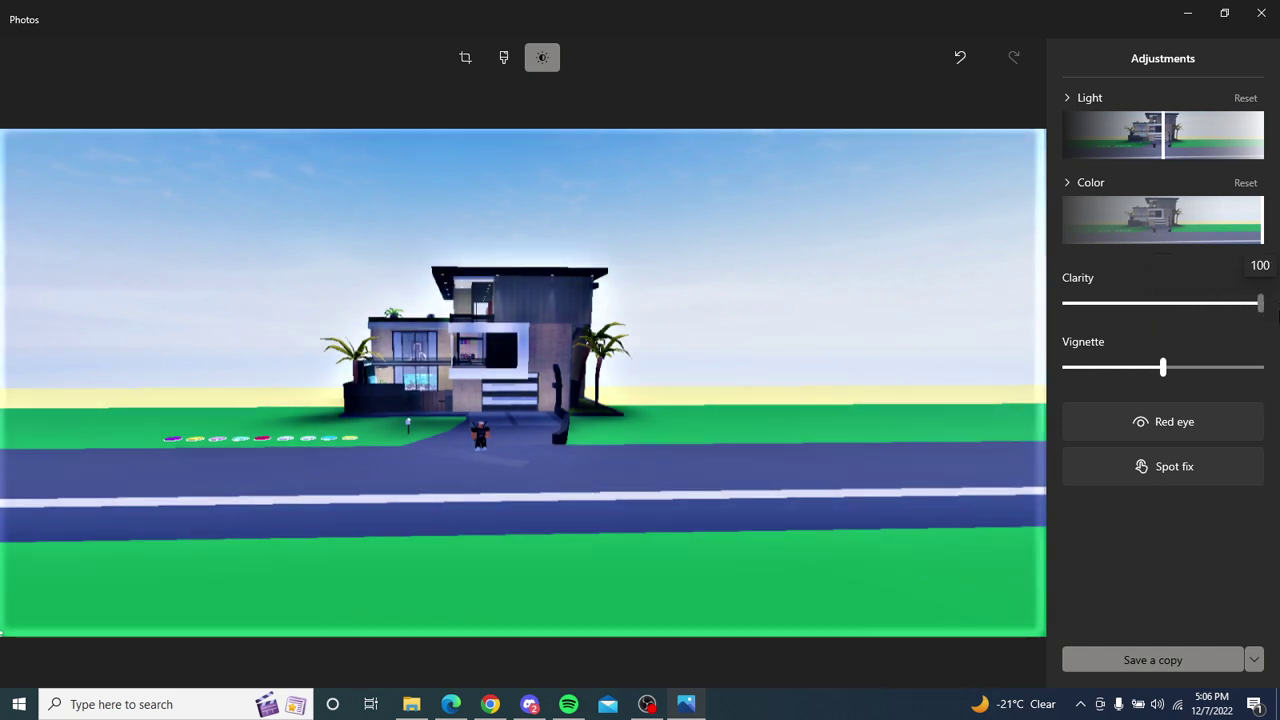
{"action": "mouse_move", "coordinate": [1278, 316]}
{"action": "left_mouse_down"}
{"action": "mouse_move", "coordinate": [1197, 306]}
{"action": "mouse_move", "coordinate": [1278, 308]}
{"action": "left_mouse_up"}
{"action": "mouse_move", "coordinate": [1163, 367]}
{"action": "left_mouse_down"}
{"action": "mouse_move", "coordinate": [1268, 367]}
{"action": "mouse_move", "coordinate": [1165, 366]}
{"action": "left_mouse_up"}
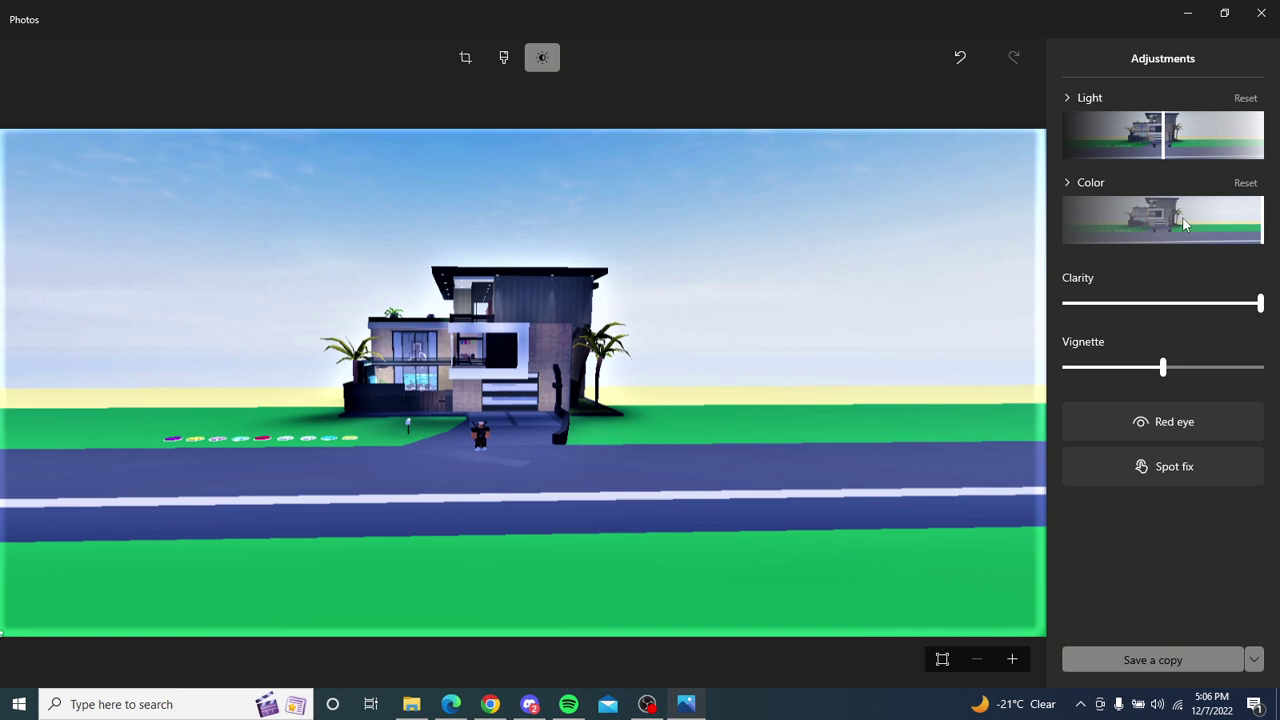
Step: Save the edited mansion picture as a copy and open the screenshot file's menu to use Paint 3D
{"action": "left_click", "coordinate": [1118, 656]}
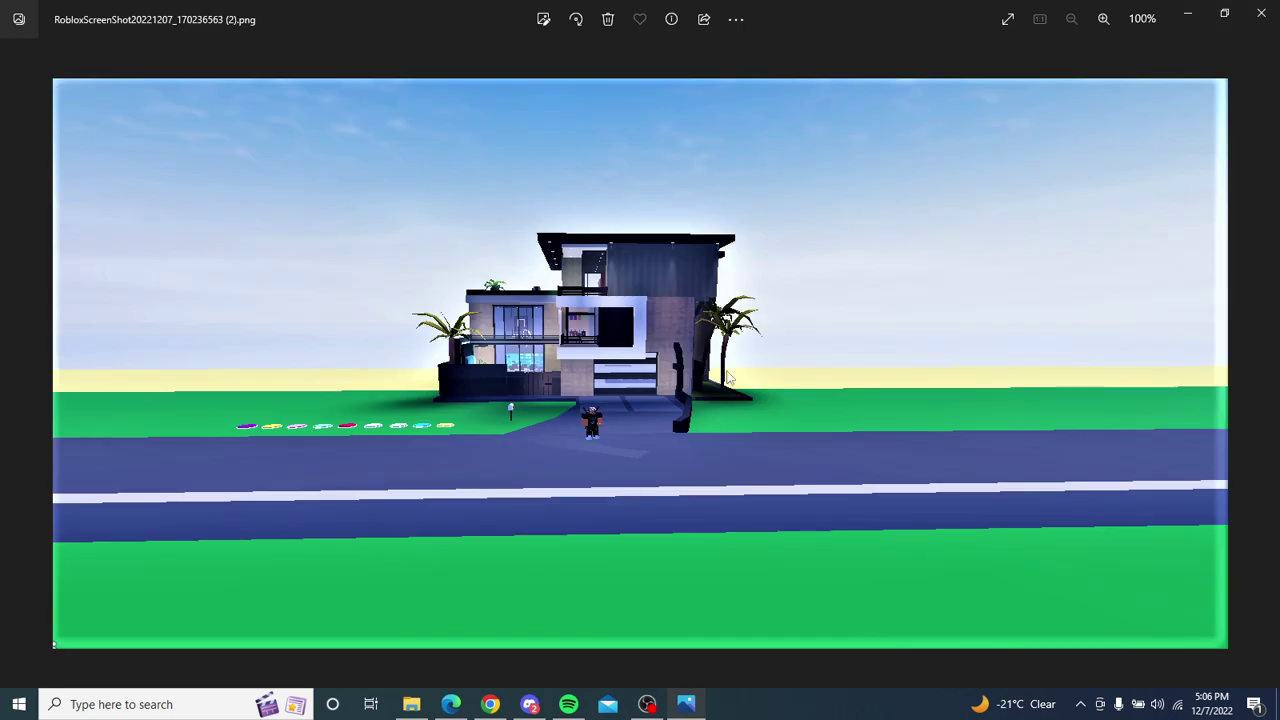
{"action": "right_click", "coordinate": [760, 247]}
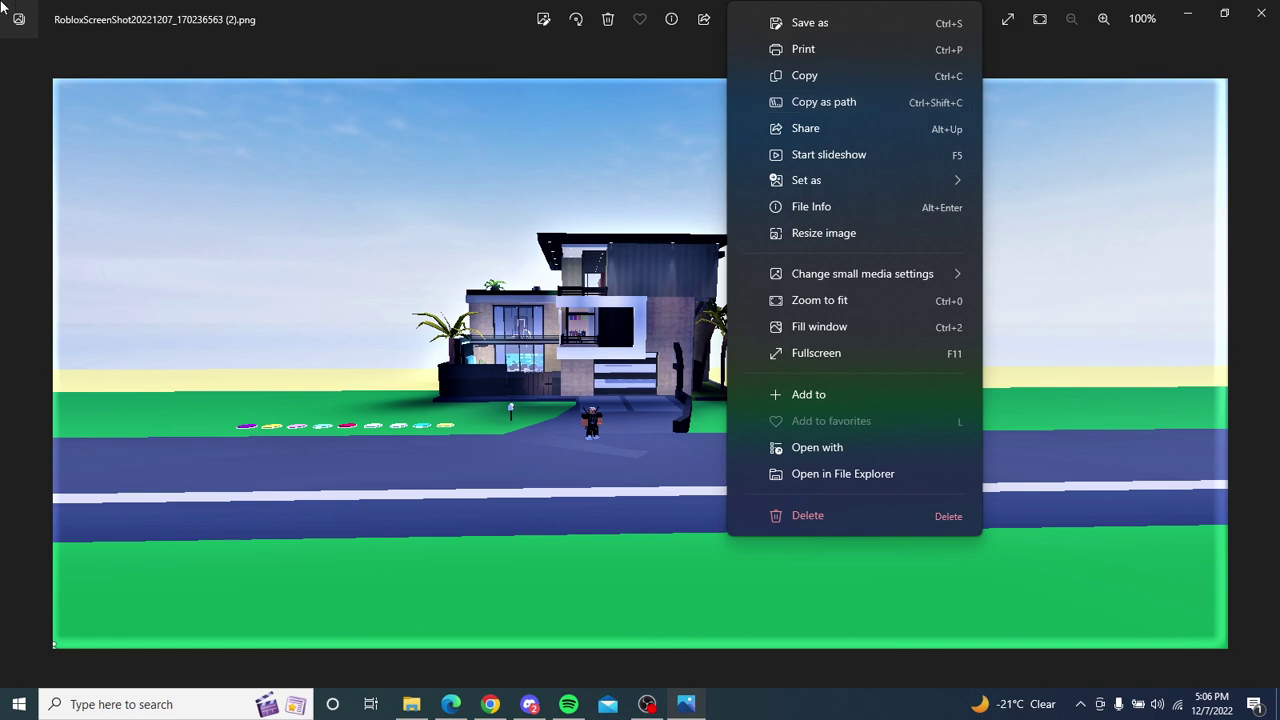
{"action": "left_click", "coordinate": [1261, 13]}
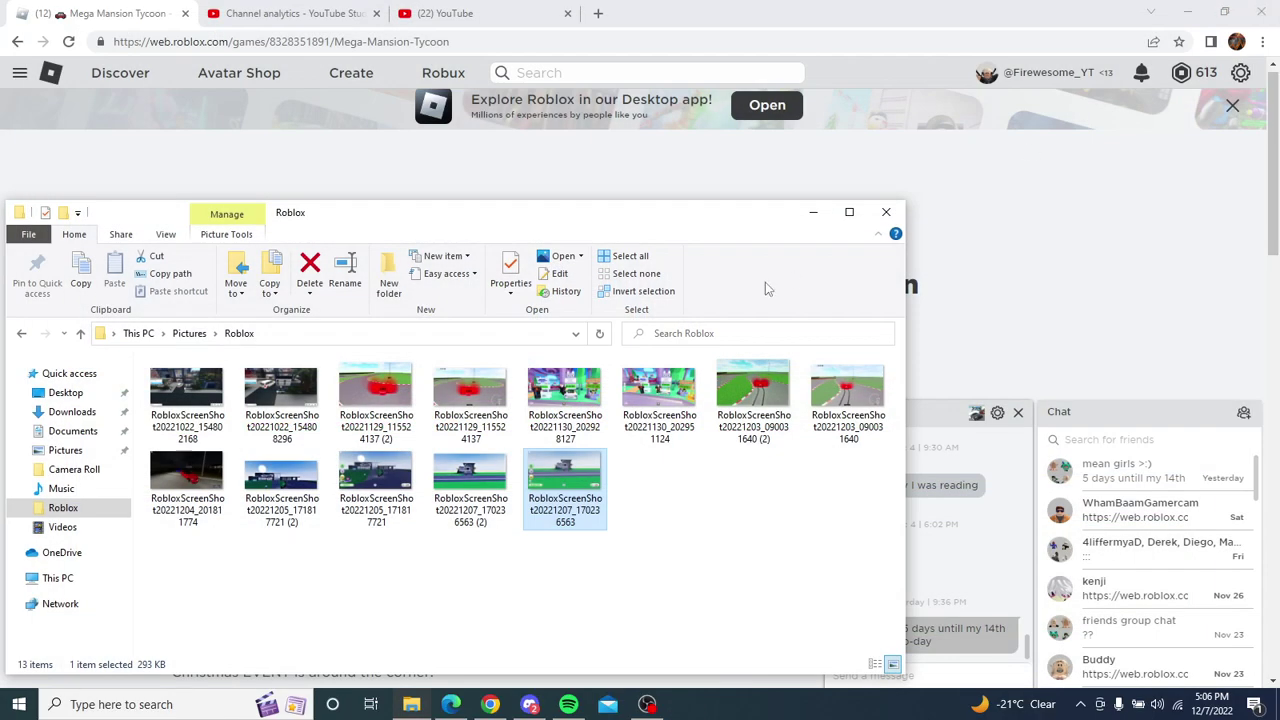
{"action": "right_click", "coordinate": [505, 477]}
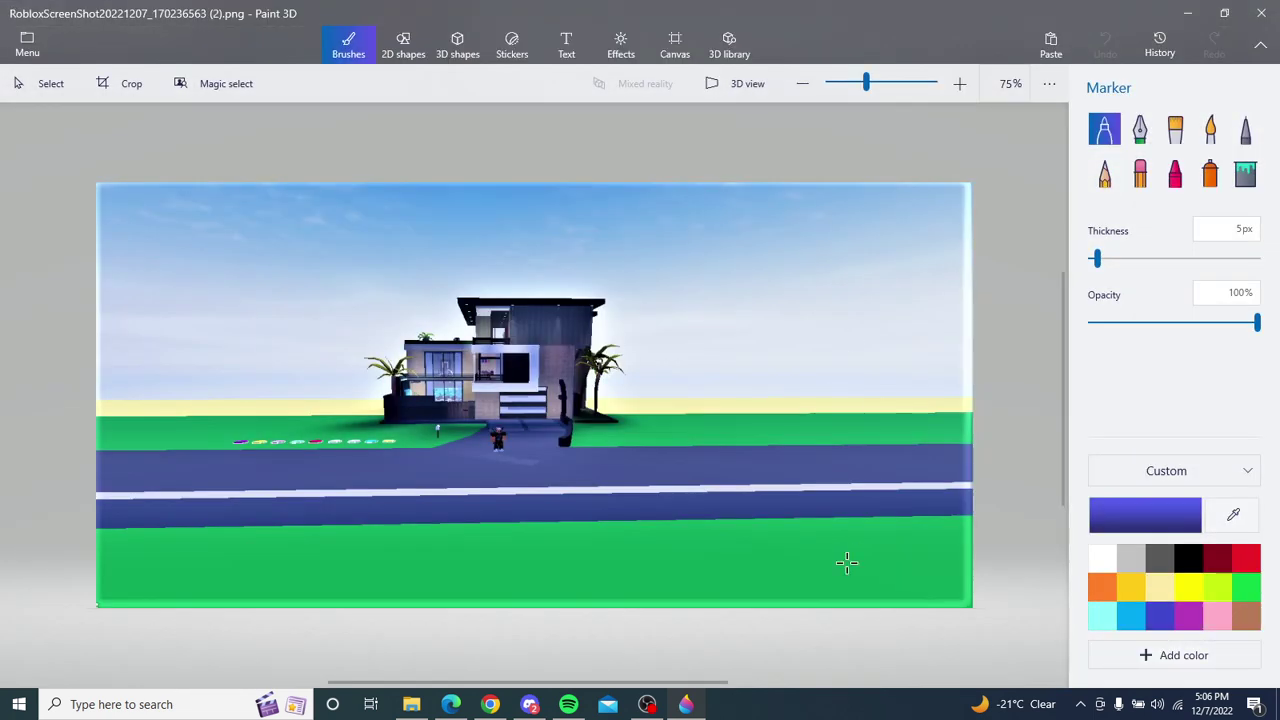
{"action": "scroll", "coordinate": [730, 438], "scroll_direction": "up", "scroll_amount": 2}
{"action": "scroll", "coordinate": [611, 397], "scroll_direction": "down", "scroll_amount": 3}
{"action": "scroll", "coordinate": [611, 397], "scroll_direction": "down", "scroll_amount": 1}
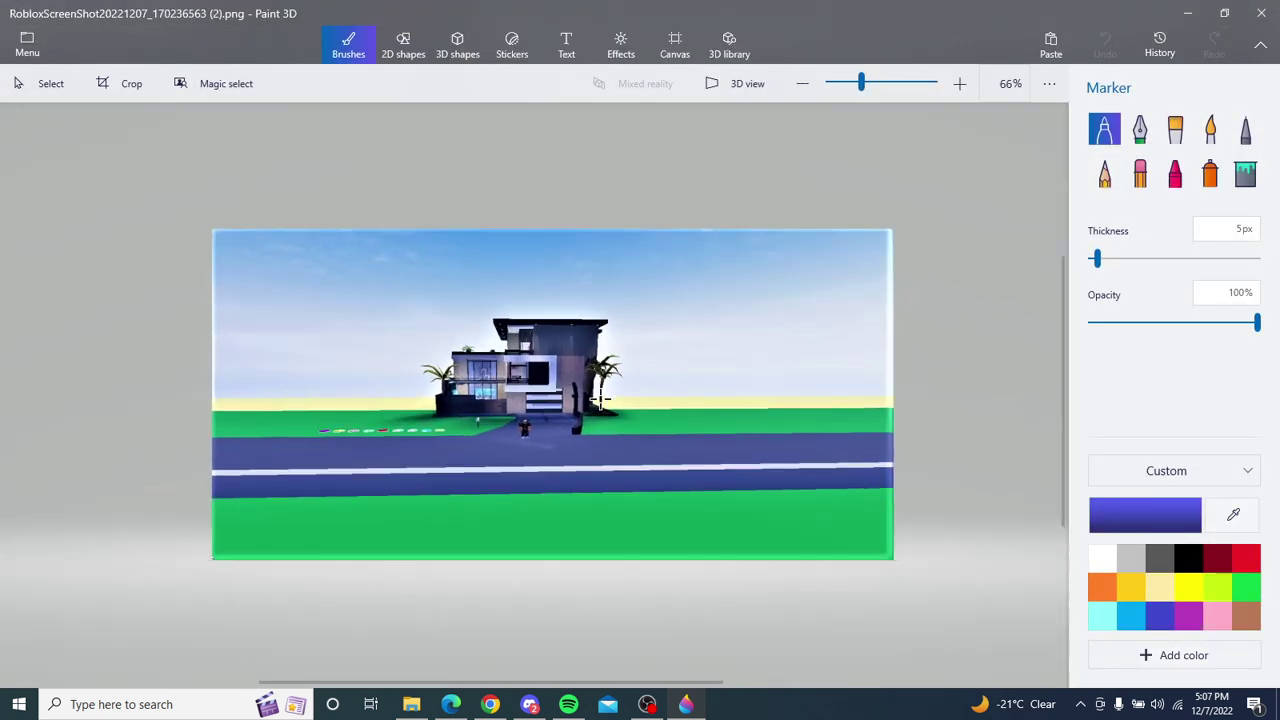
{"action": "scroll", "coordinate": [600, 410], "scroll_direction": "up", "scroll_amount": 2}
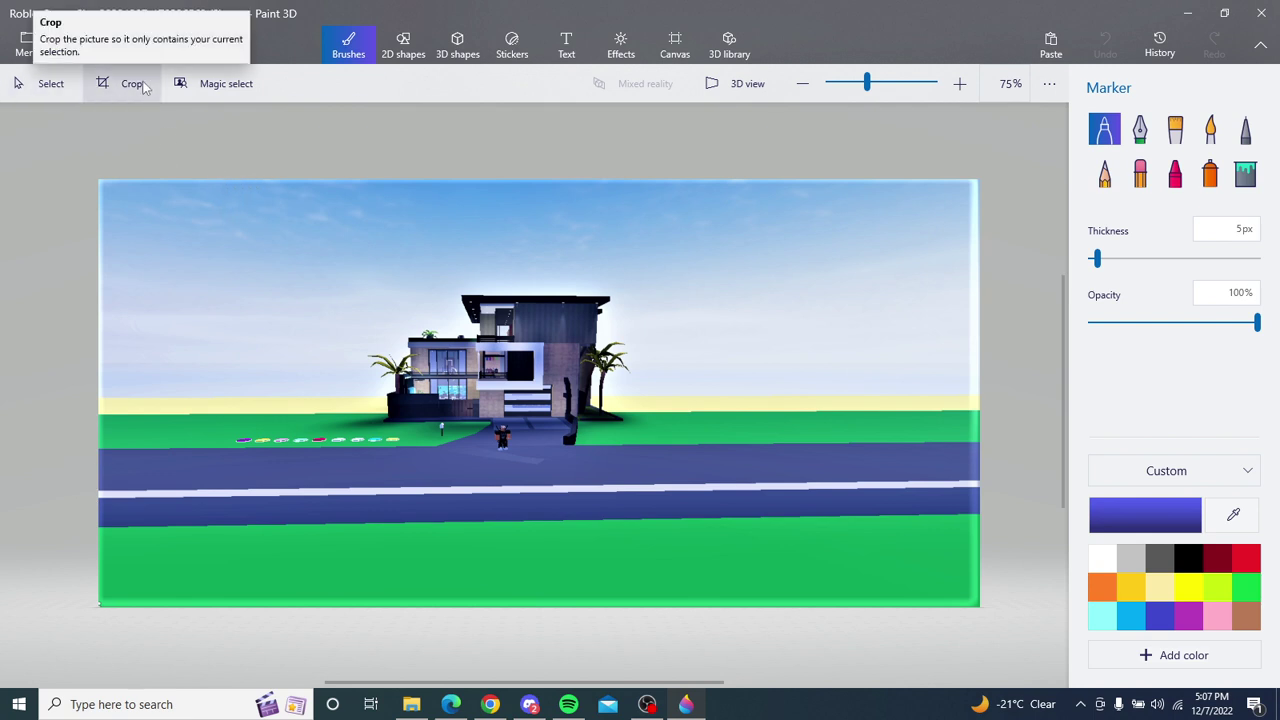
Step: Crop slightly at the bottom and left edges, confirming the picture at 1462 × 713 pixels
{"action": "left_click", "coordinate": [132, 84]}
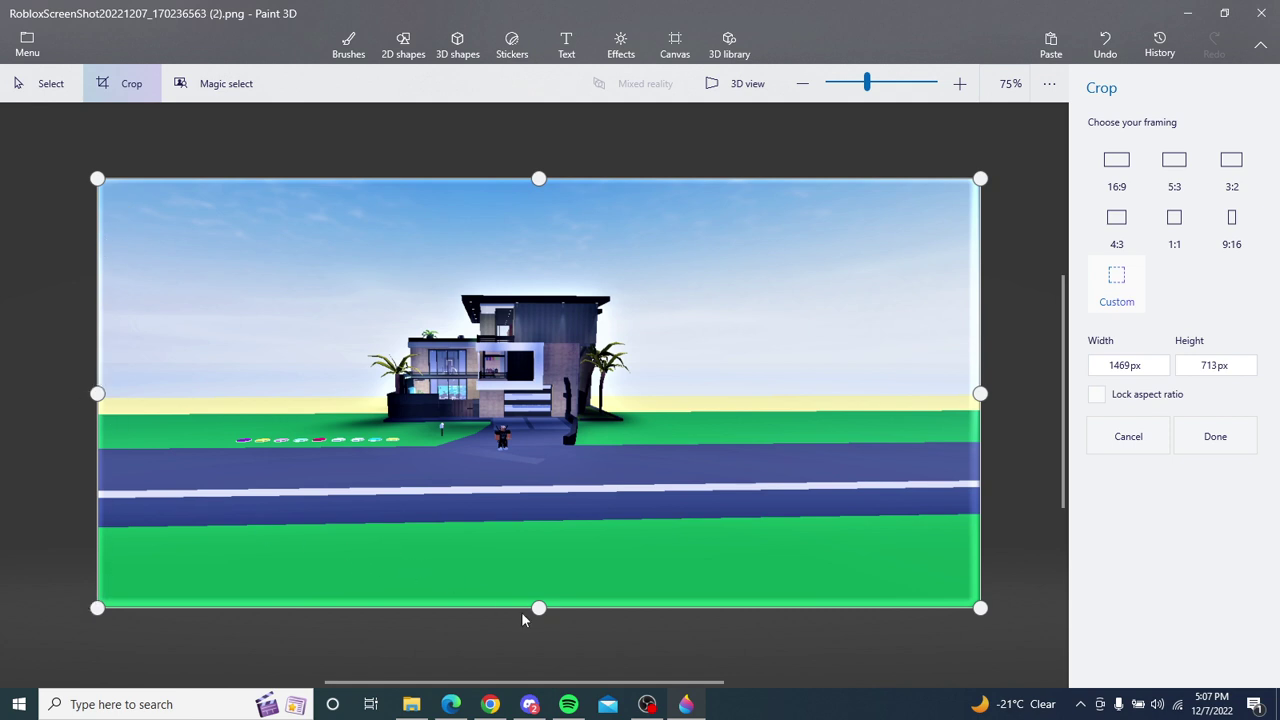
{"action": "mouse_move", "coordinate": [540, 611]}
{"action": "left_mouse_down"}
{"action": "mouse_move", "coordinate": [537, 586]}
{"action": "mouse_move", "coordinate": [537, 619]}
{"action": "left_mouse_up"}
{"action": "mouse_move", "coordinate": [97, 399]}
{"action": "left_mouse_down"}
{"action": "mouse_move", "coordinate": [112, 401]}
{"action": "mouse_move", "coordinate": [98, 393]}
{"action": "left_mouse_up"}
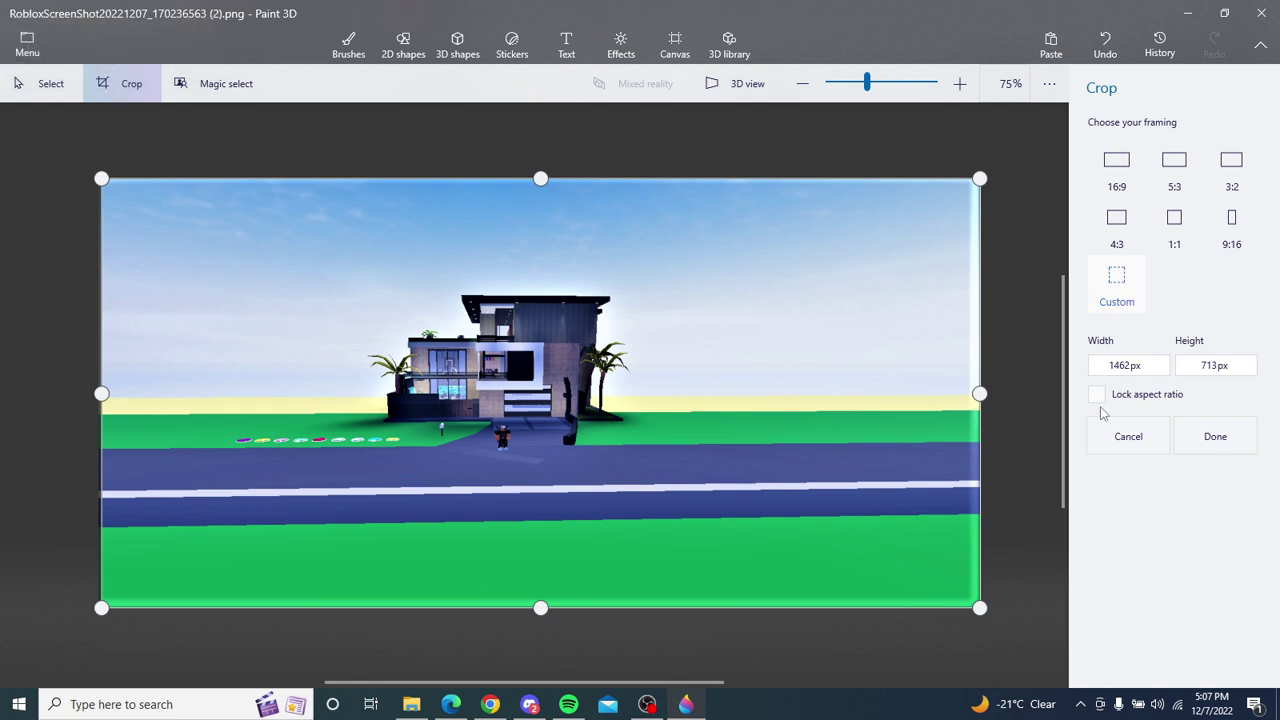
{"action": "left_click", "coordinate": [1215, 436]}
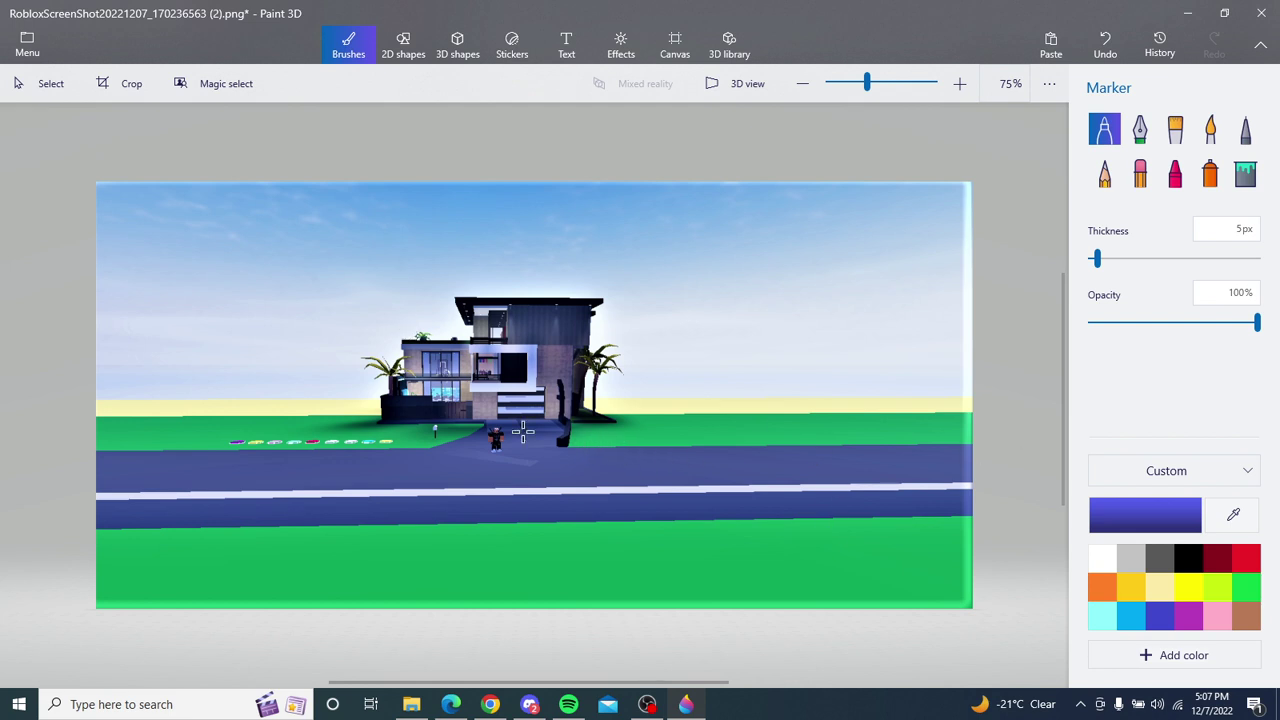
Step: Magic-select the Roblox avatar on the driveway, tightening the selection box around it
{"action": "left_click", "coordinate": [245, 88]}
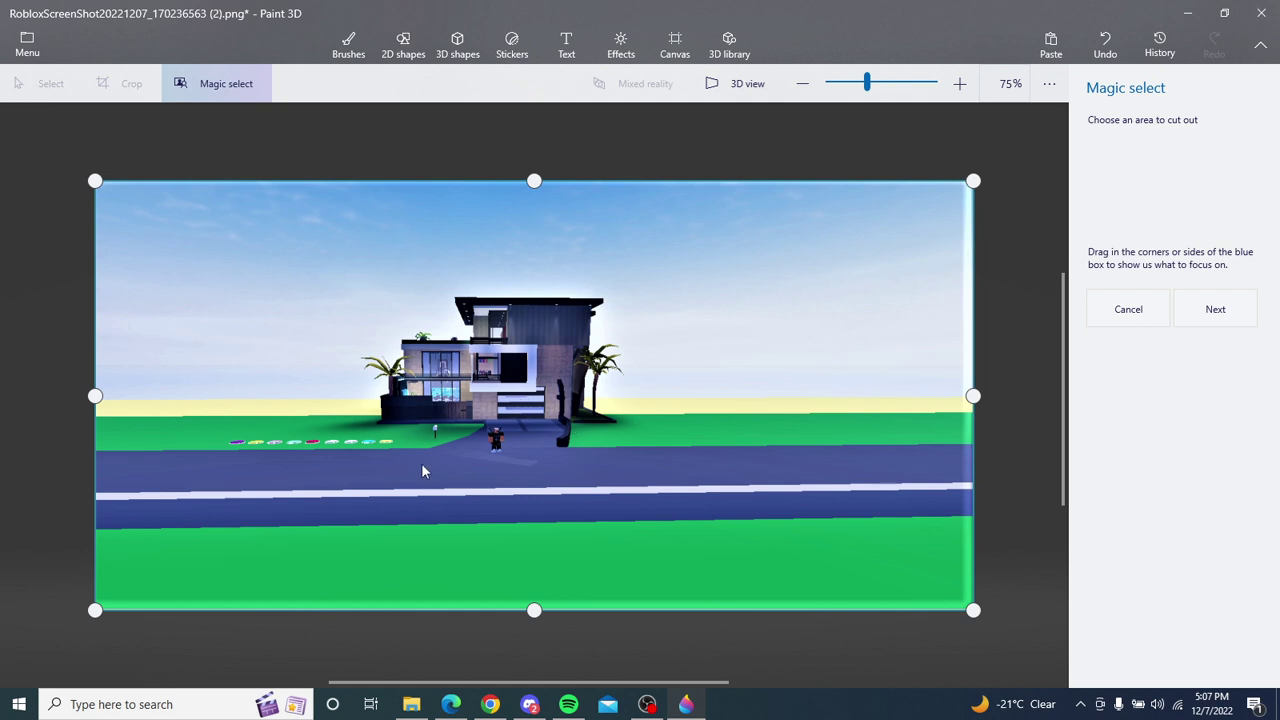
{"action": "left_click_drag", "start_coordinate": [95, 611], "coordinate": [414, 468]}
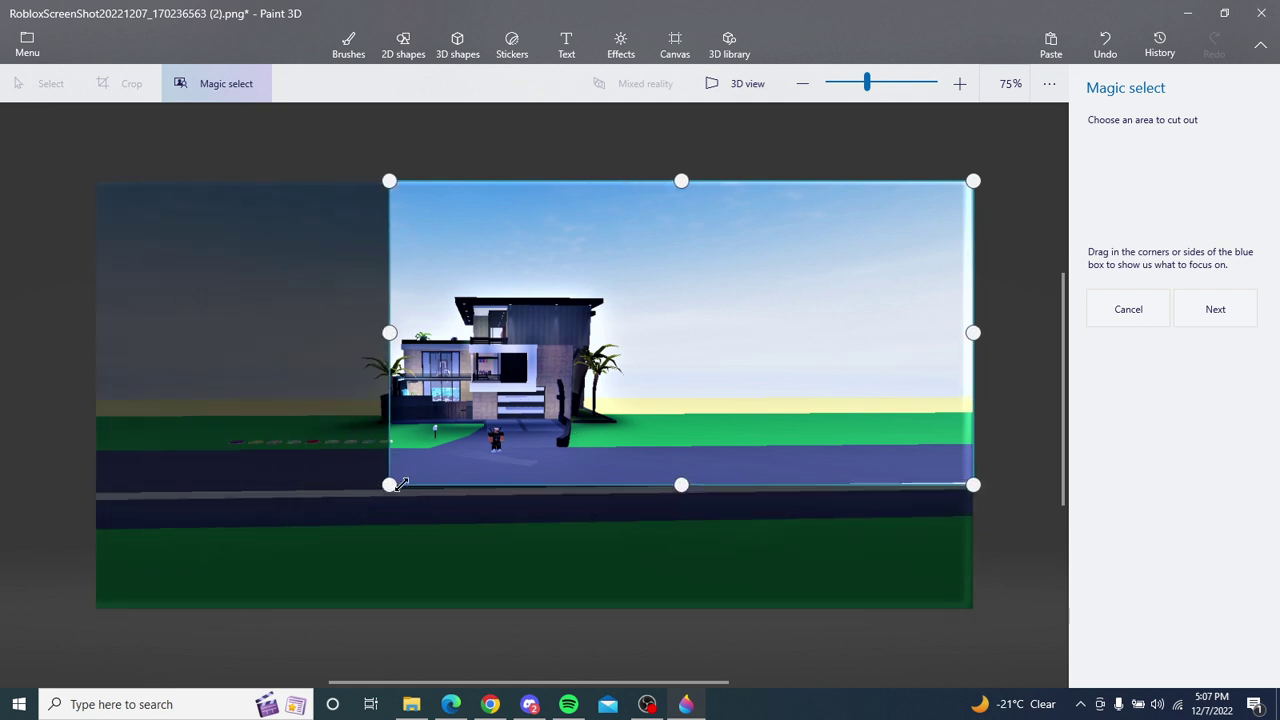
{"action": "left_click_drag", "start_coordinate": [975, 179], "coordinate": [537, 404]}
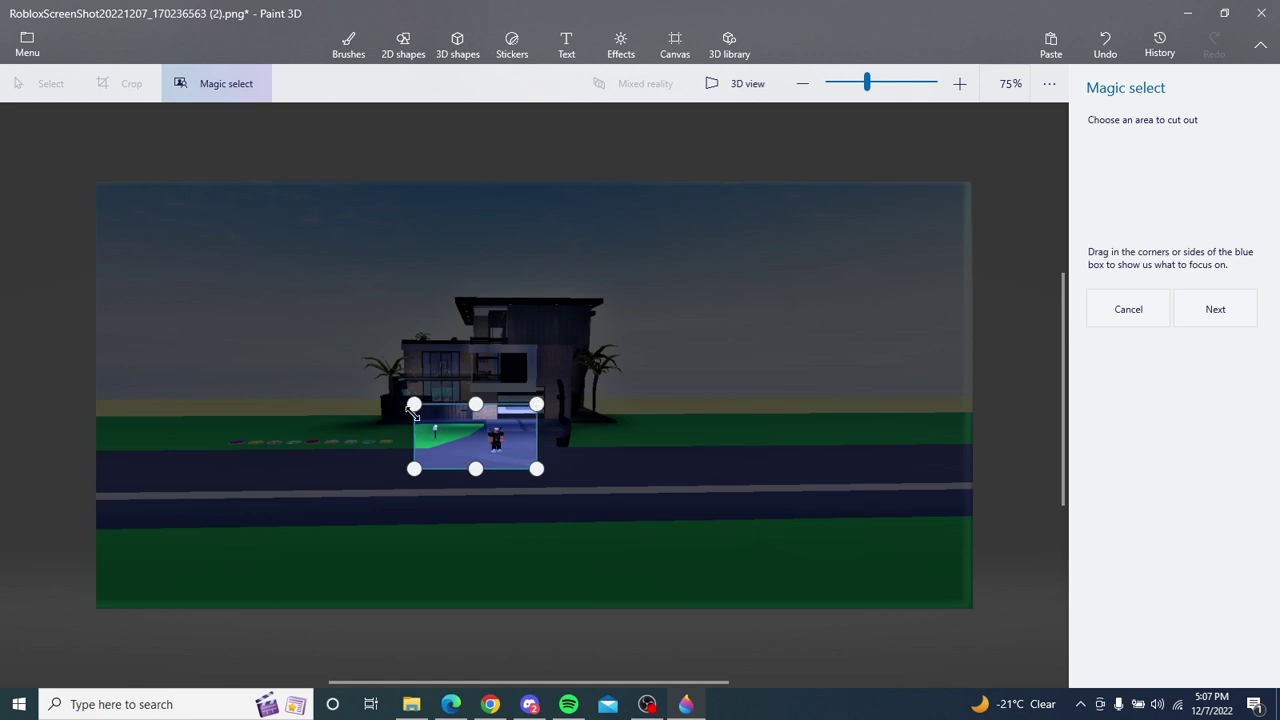
{"action": "left_click_drag", "start_coordinate": [414, 468], "coordinate": [474, 463]}
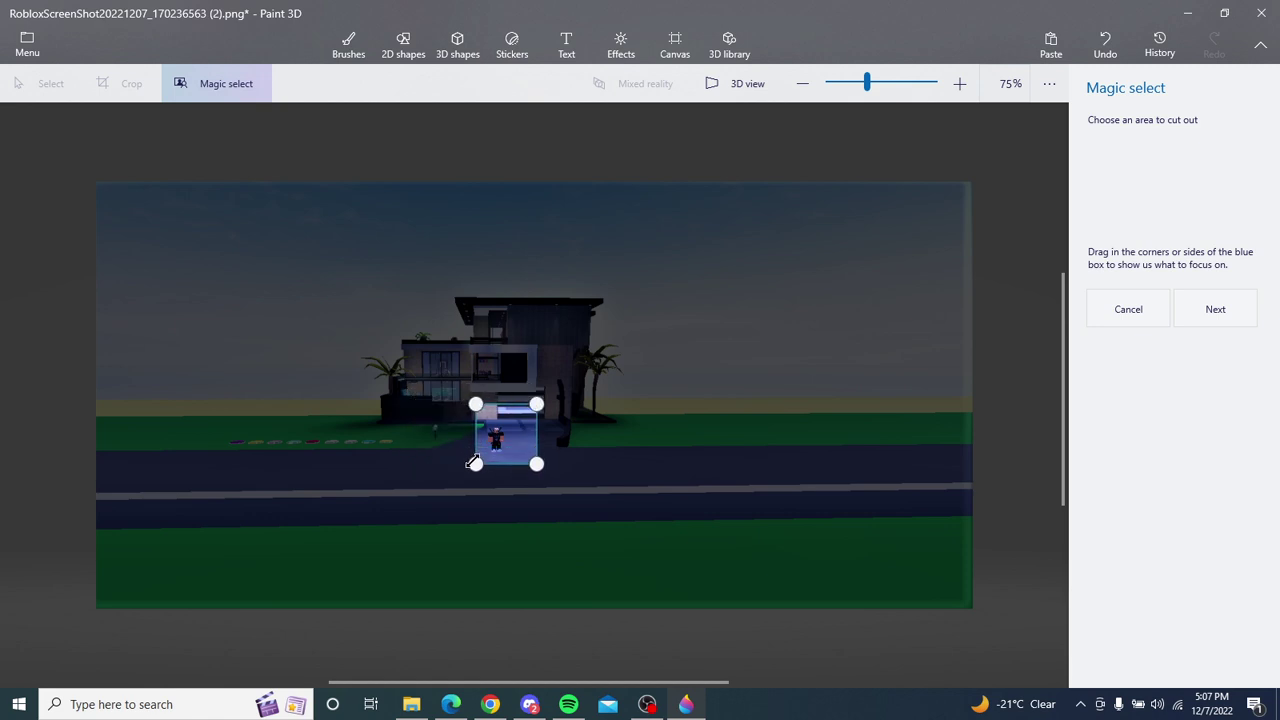
{"action": "left_click_drag", "start_coordinate": [537, 404], "coordinate": [514, 419]}
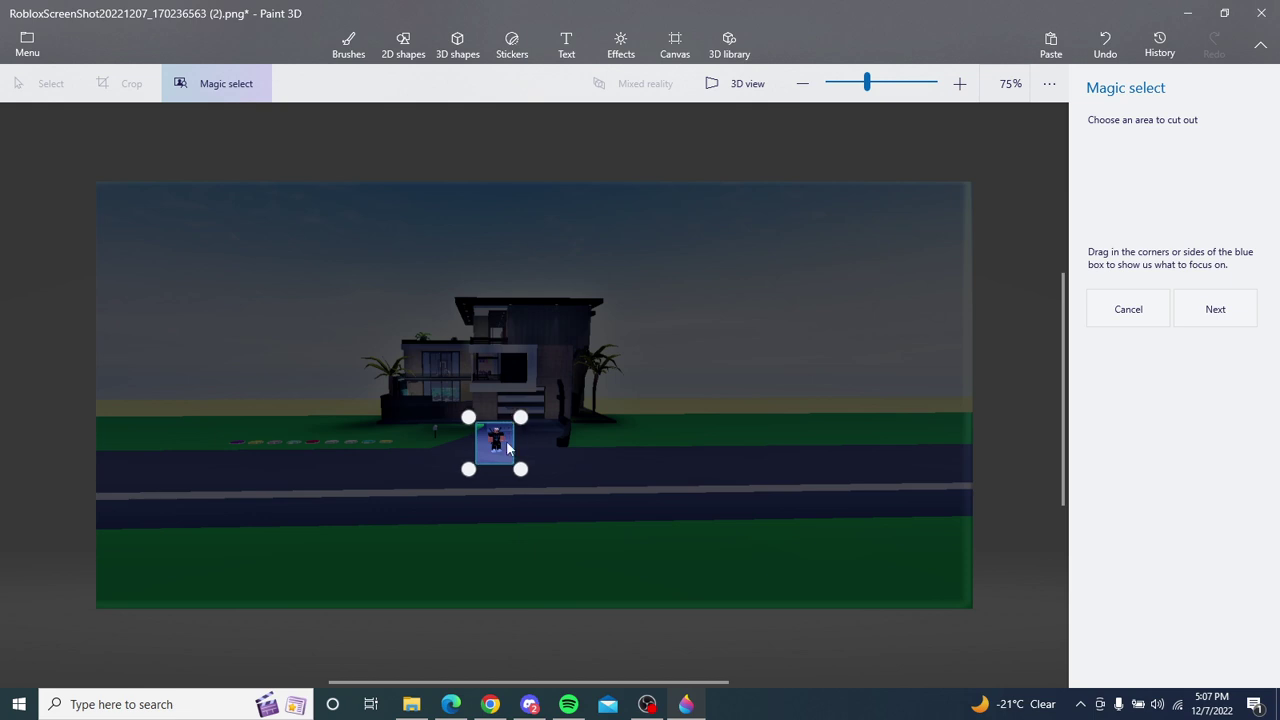
{"action": "left_click", "coordinate": [1217, 309]}
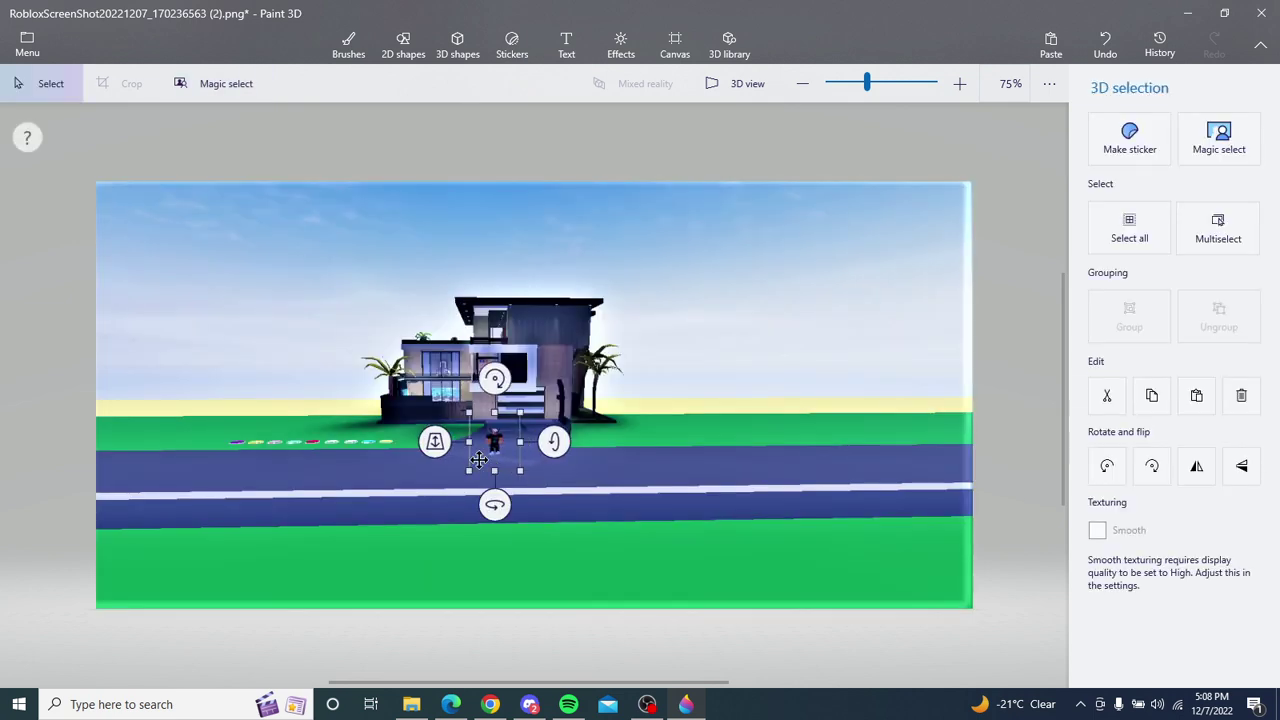
Step: Move the cut-out avatar aside and remove it from the picture
{"action": "mouse_move", "coordinate": [493, 442]}
{"action": "left_mouse_down"}
{"action": "mouse_move", "coordinate": [695, 478]}
{"action": "mouse_move", "coordinate": [537, 468]}
{"action": "left_mouse_up"}
{"action": "scroll", "coordinate": [404, 442], "scroll_direction": "up", "scroll_amount": 3}
{"action": "scroll", "coordinate": [404, 442], "scroll_direction": "up", "scroll_amount": 3}
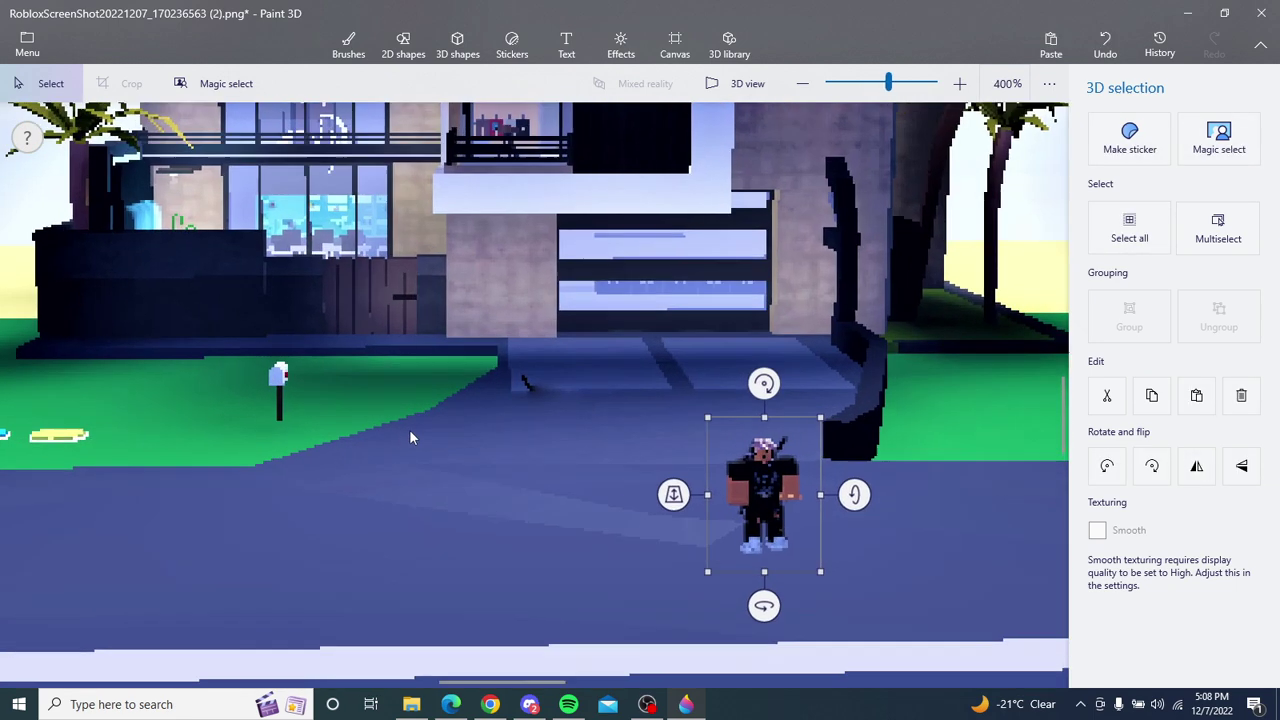
{"action": "scroll", "coordinate": [531, 400], "scroll_direction": "up", "scroll_amount": 2}
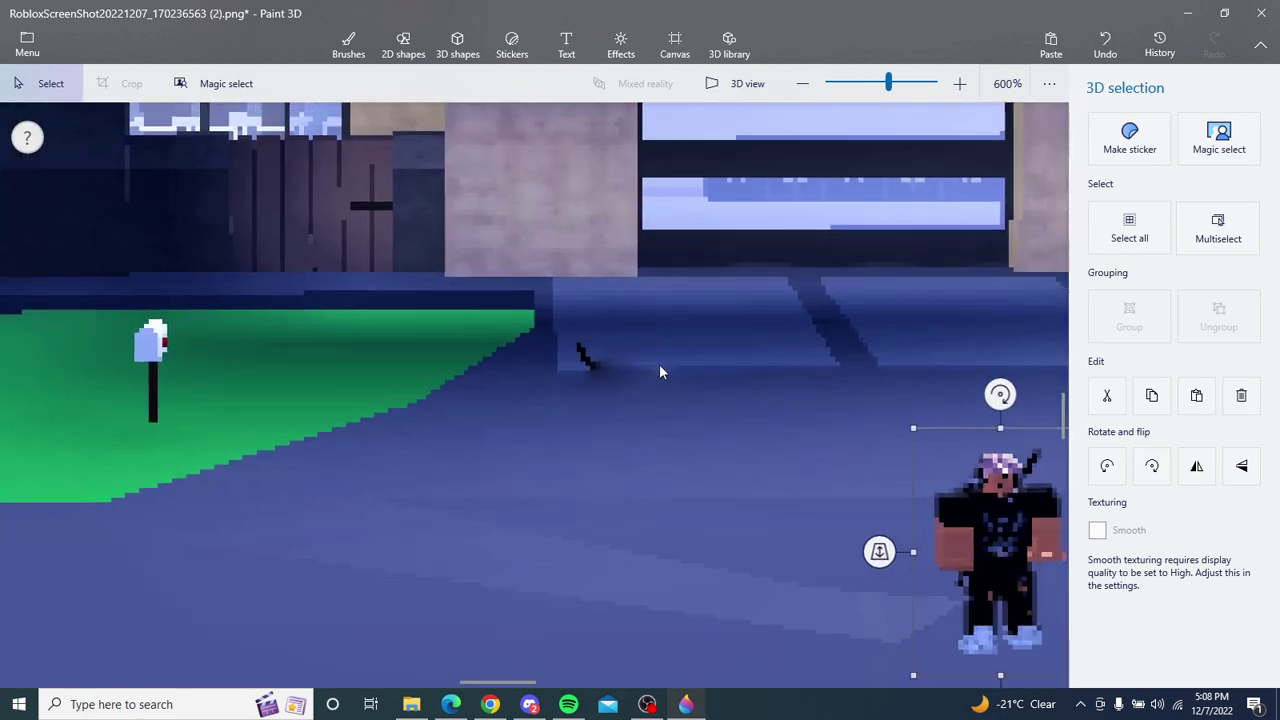
{"action": "scroll", "coordinate": [660, 365], "scroll_direction": "down", "scroll_amount": 2}
{"action": "mouse_move", "coordinate": [912, 502]}
{"action": "left_mouse_down"}
{"action": "mouse_move", "coordinate": [930, 476]}
{"action": "mouse_move", "coordinate": [632, 464]}
{"action": "left_mouse_up"}
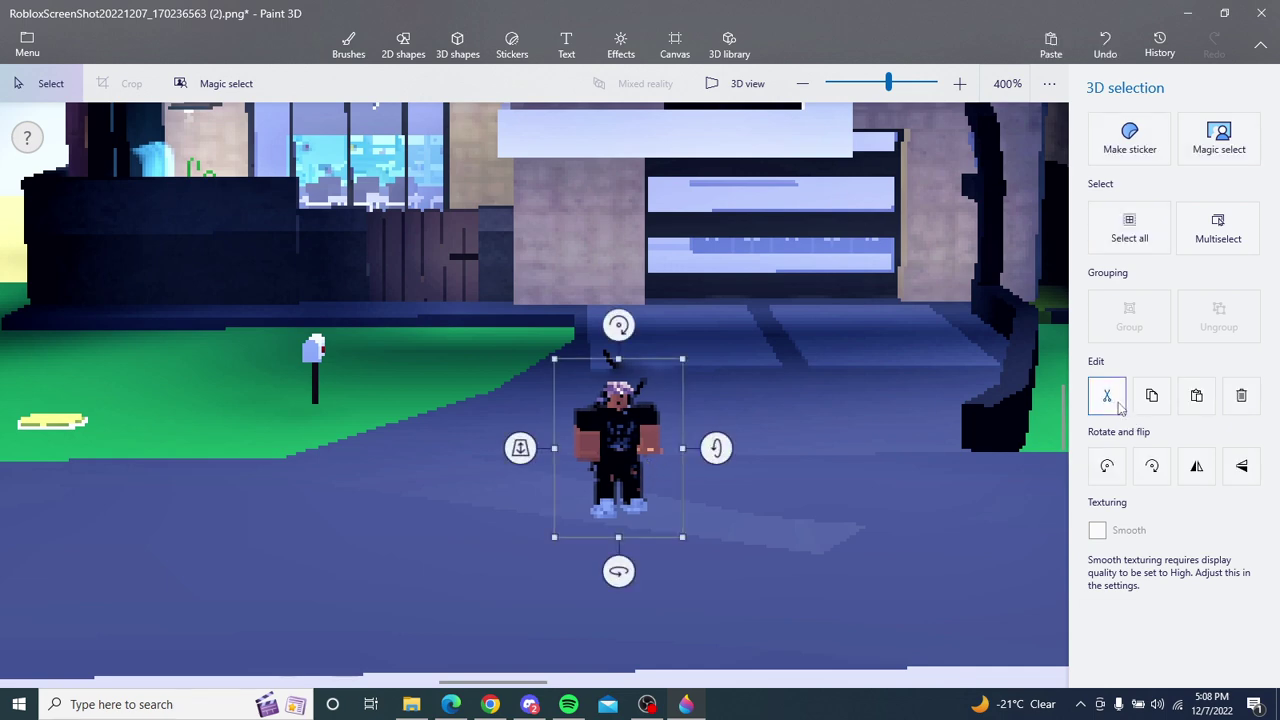
{"action": "key", "text": "Escape"}
{"action": "scroll", "coordinate": [686, 324], "scroll_direction": "down", "scroll_amount": 5}
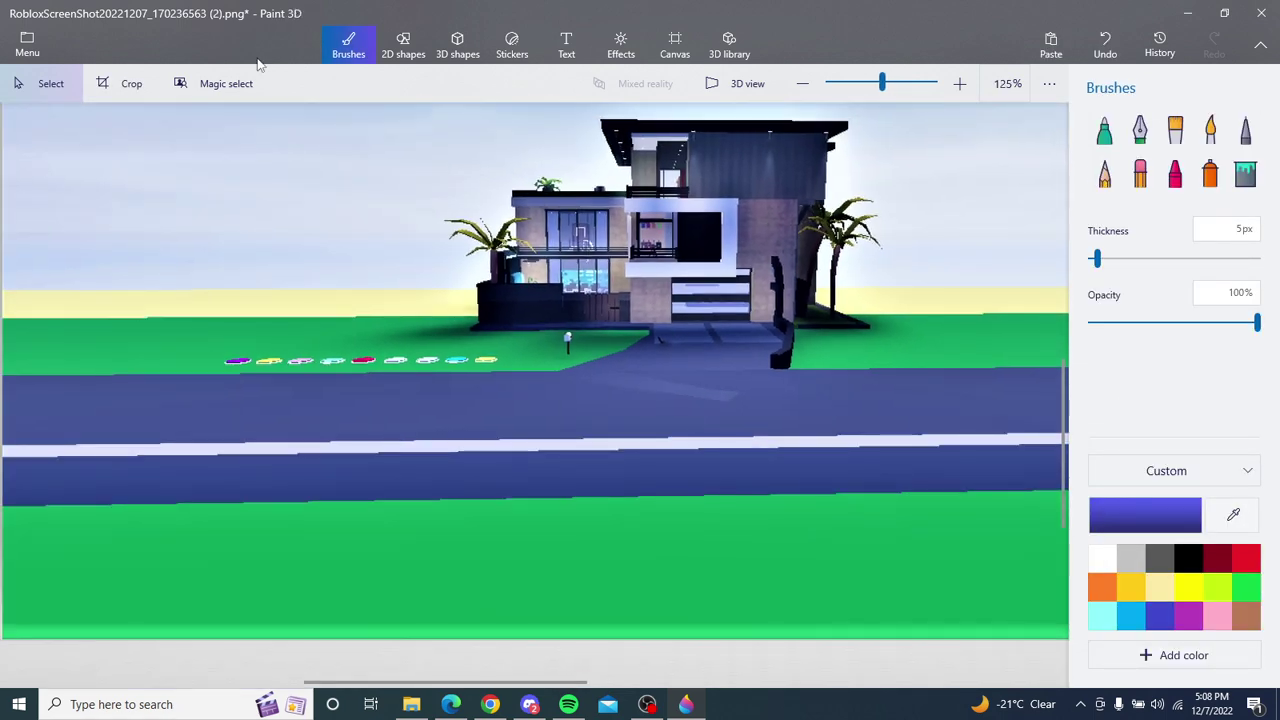
Step: Start a new Magic select and narrow its box to a small strip in front of the house
{"action": "left_click", "coordinate": [215, 83]}
{"action": "scroll", "coordinate": [497, 325], "scroll_direction": "down", "scroll_amount": 1}
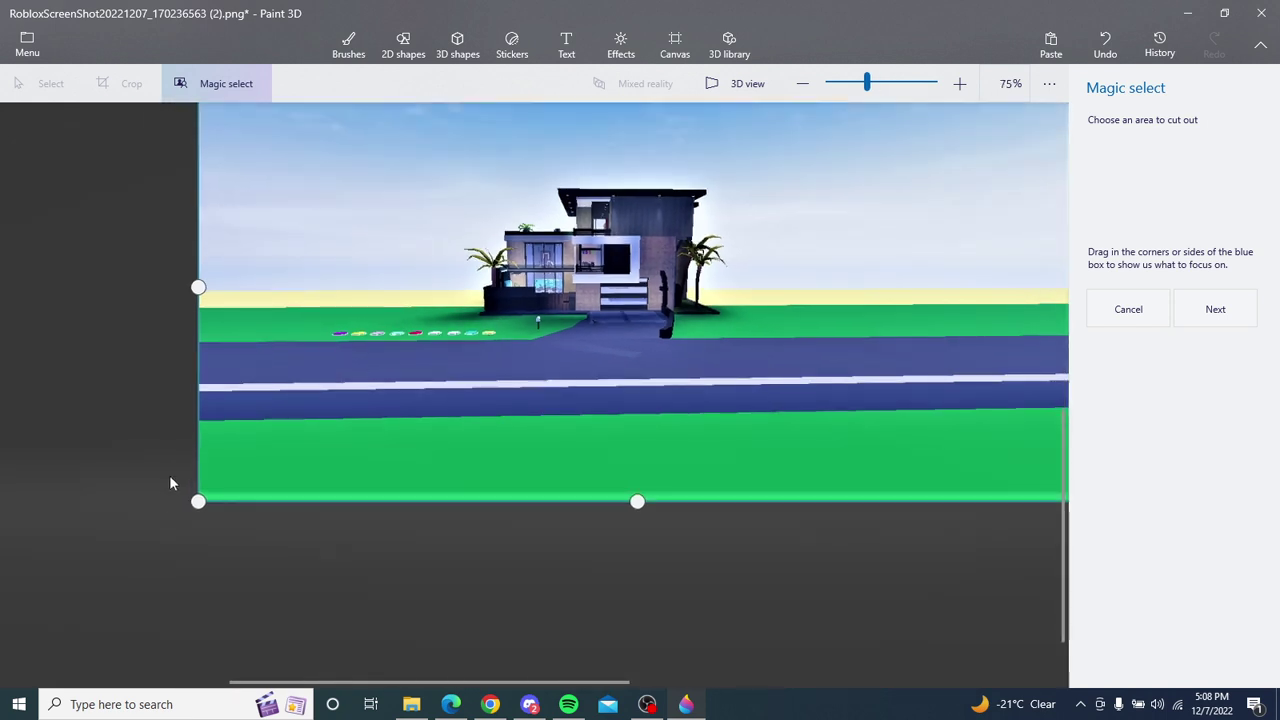
{"action": "left_click_drag", "start_coordinate": [193, 505], "coordinate": [416, 407]}
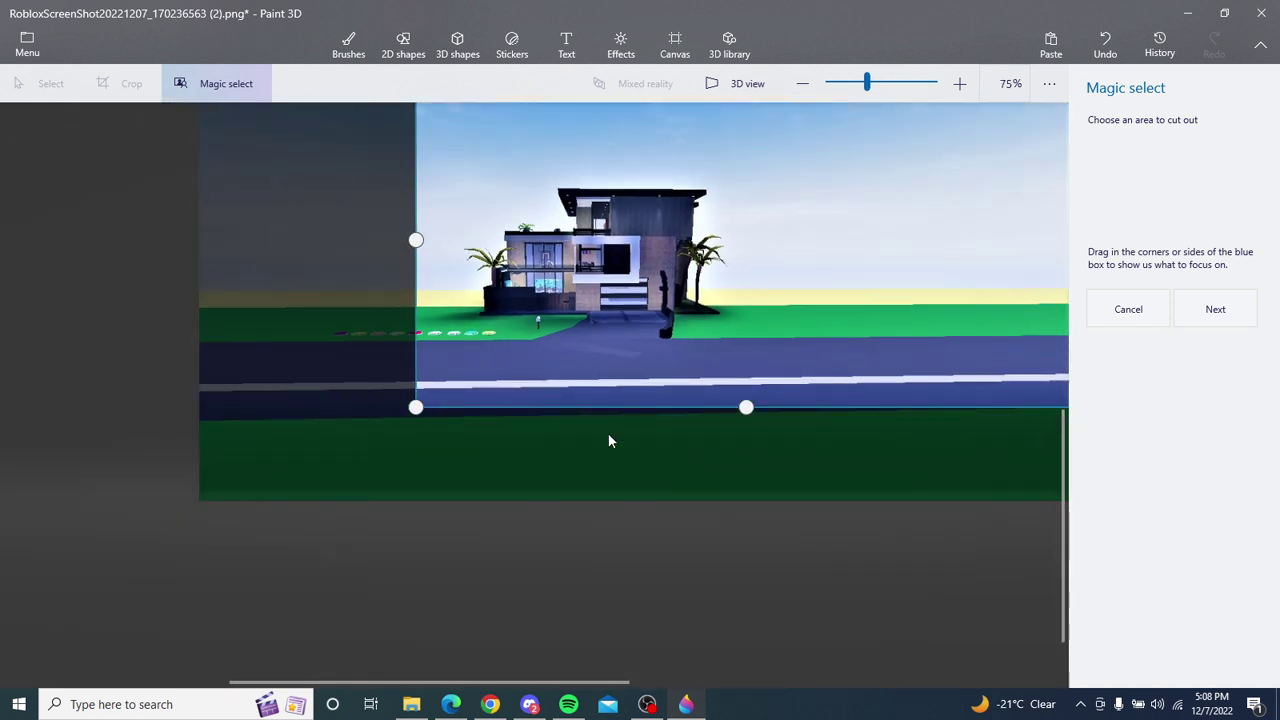
{"action": "scroll", "coordinate": [609, 441], "scroll_direction": "down", "scroll_amount": 1}
{"action": "scroll", "coordinate": [620, 437], "scroll_direction": "down", "scroll_amount": 2}
{"action": "left_click_drag", "start_coordinate": [728, 301], "coordinate": [572, 392]}
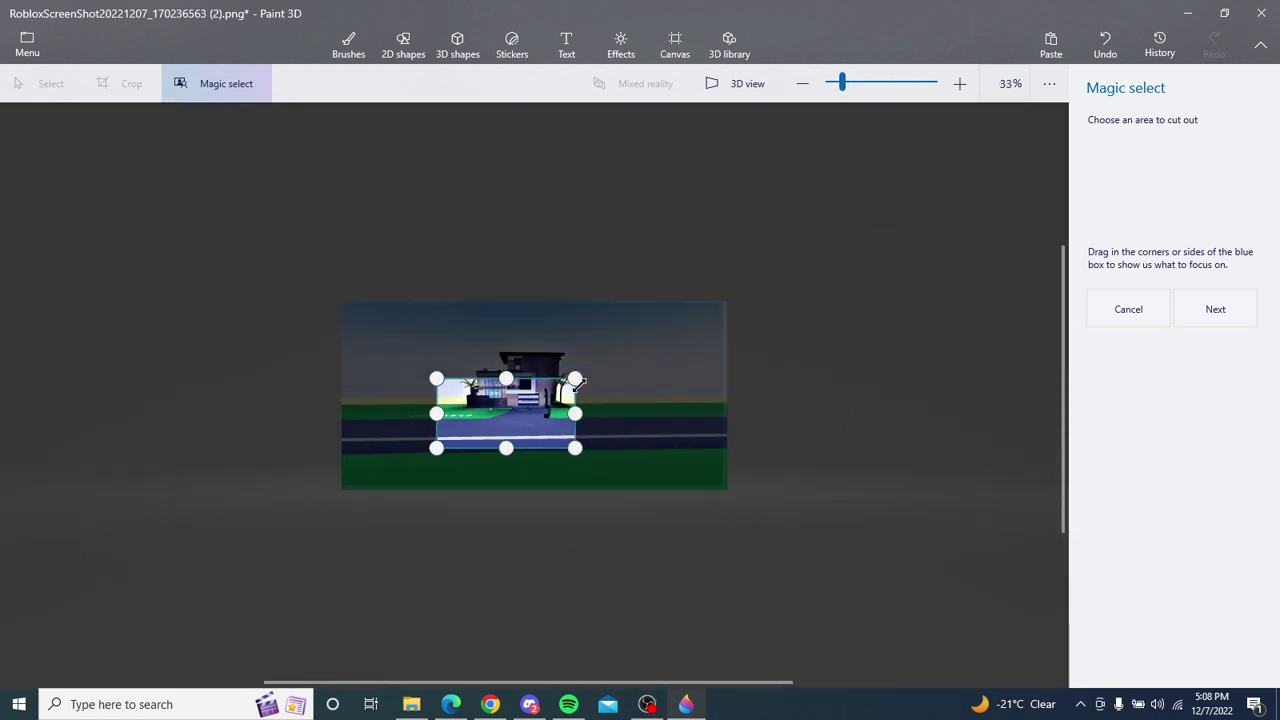
{"action": "scroll", "coordinate": [524, 430], "scroll_direction": "up", "scroll_amount": 1}
{"action": "scroll", "coordinate": [524, 430], "scroll_direction": "up", "scroll_amount": 1}
{"action": "scroll", "coordinate": [524, 430], "scroll_direction": "up", "scroll_amount": 1}
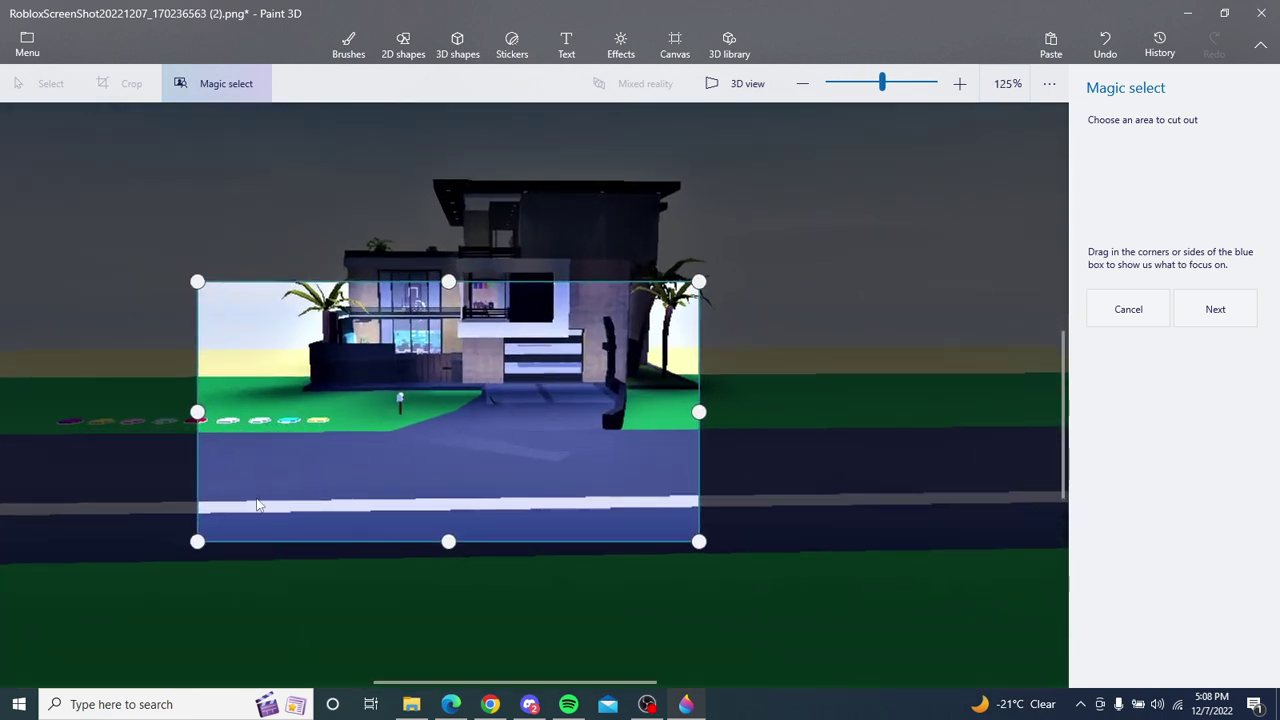
{"action": "left_click_drag", "start_coordinate": [198, 543], "coordinate": [369, 432]}
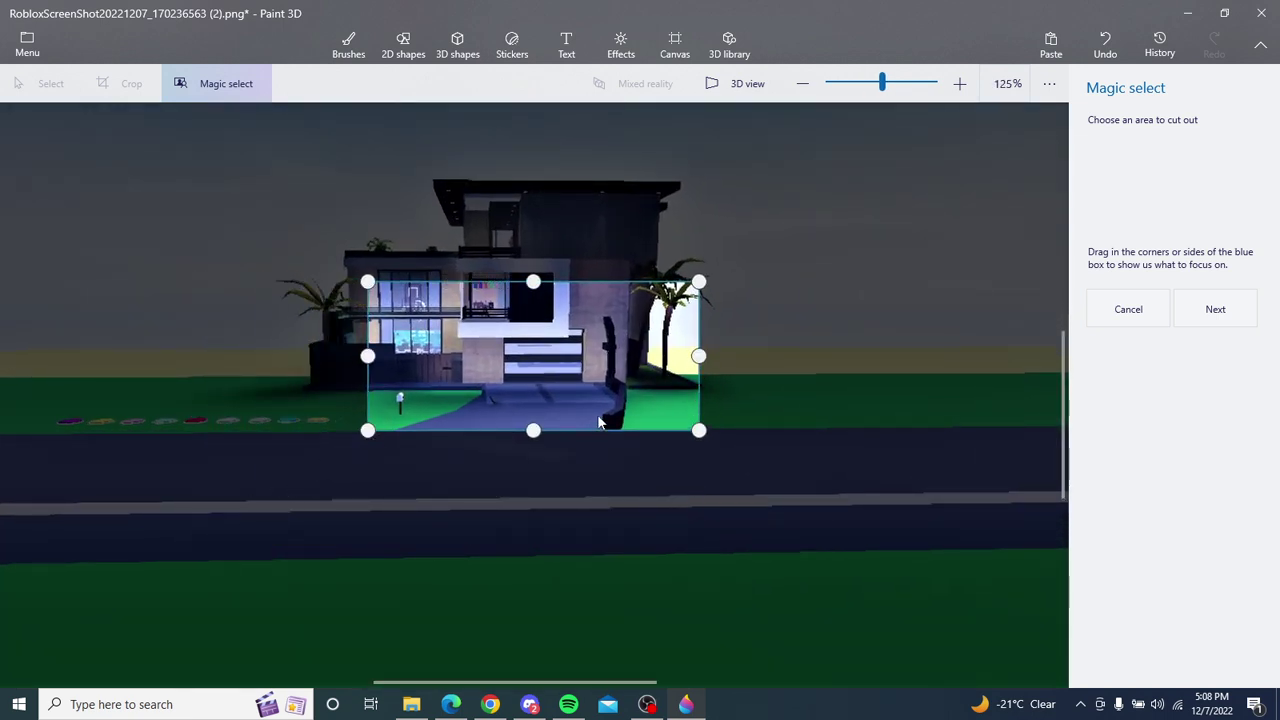
{"action": "left_click_drag", "start_coordinate": [703, 350], "coordinate": [506, 360]}
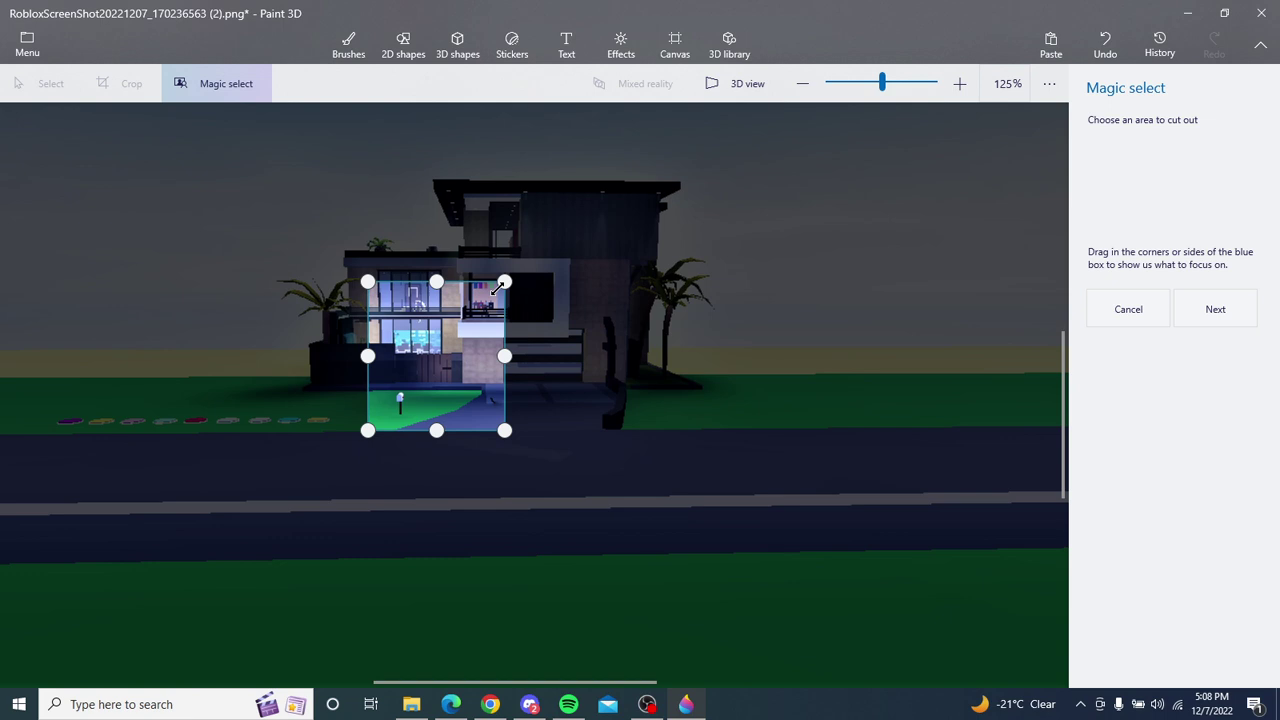
{"action": "left_click_drag", "start_coordinate": [452, 287], "coordinate": [516, 381]}
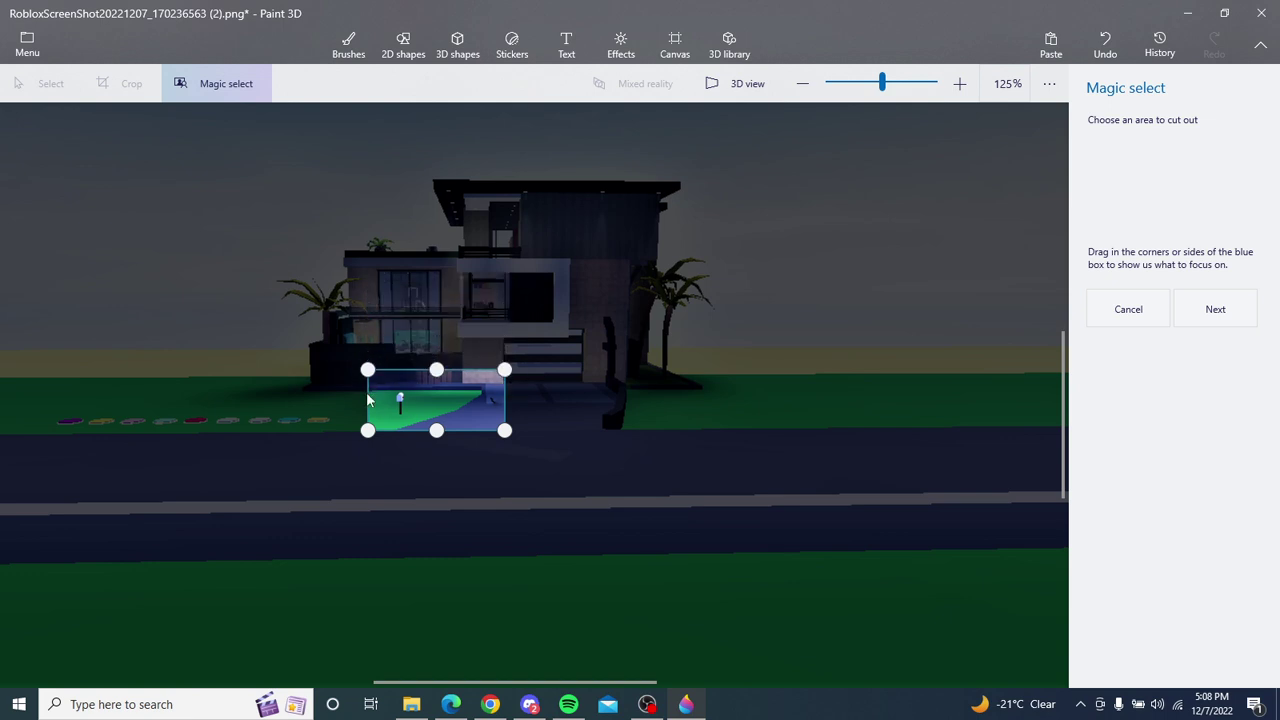
{"action": "left_click_drag", "start_coordinate": [368, 432], "coordinate": [483, 424]}
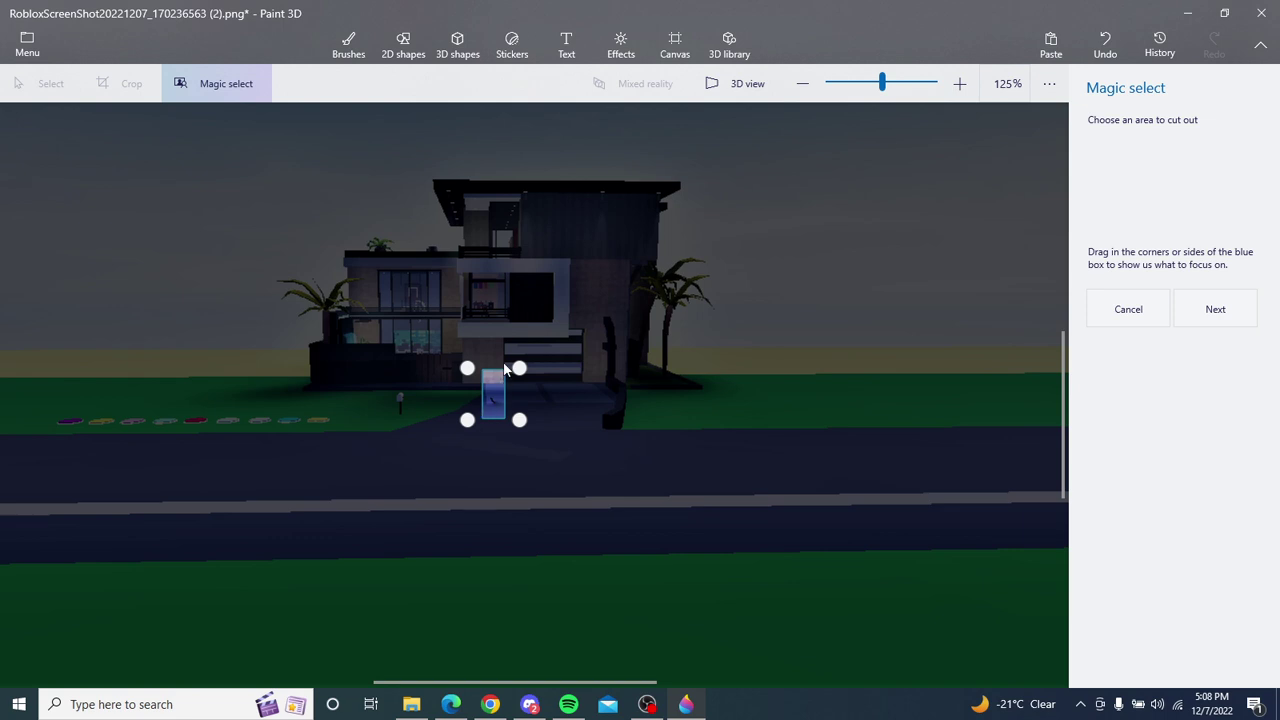
{"action": "left_click_drag", "start_coordinate": [519, 369], "coordinate": [519, 389]}
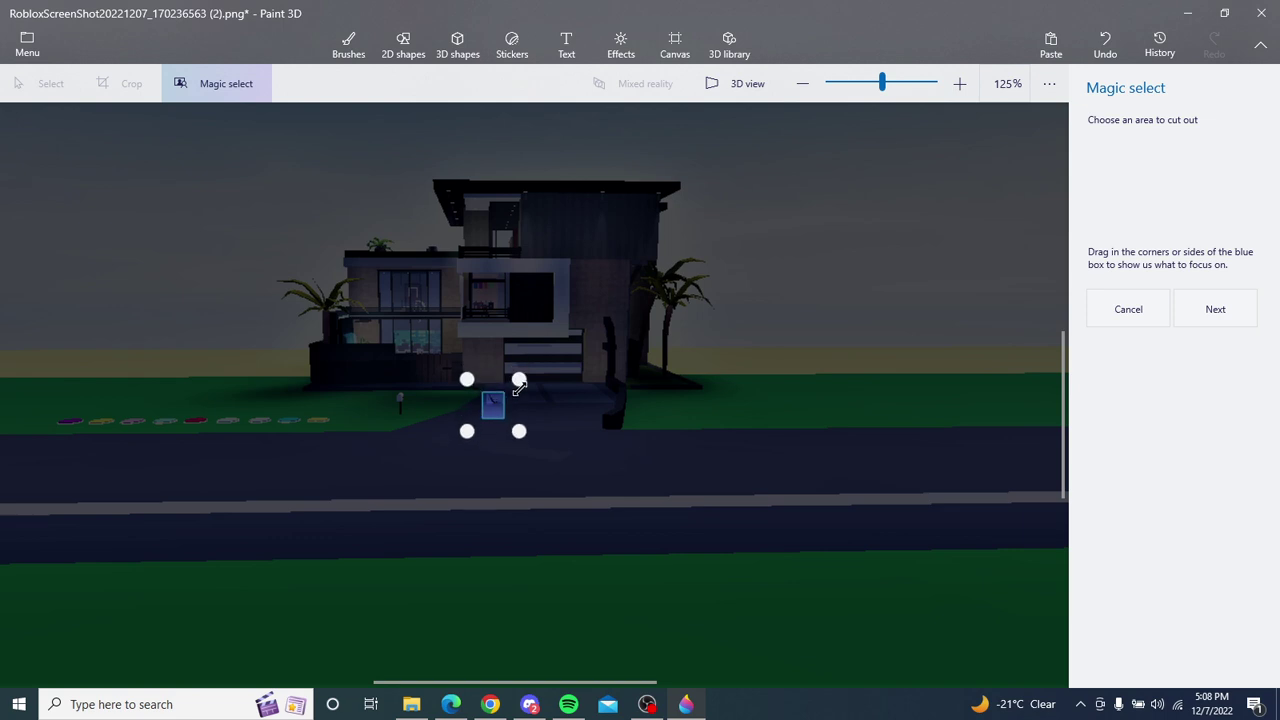
Step: Accept the selection with background fill, move the piece aside and cut it out
{"action": "left_click", "coordinate": [1240, 316]}
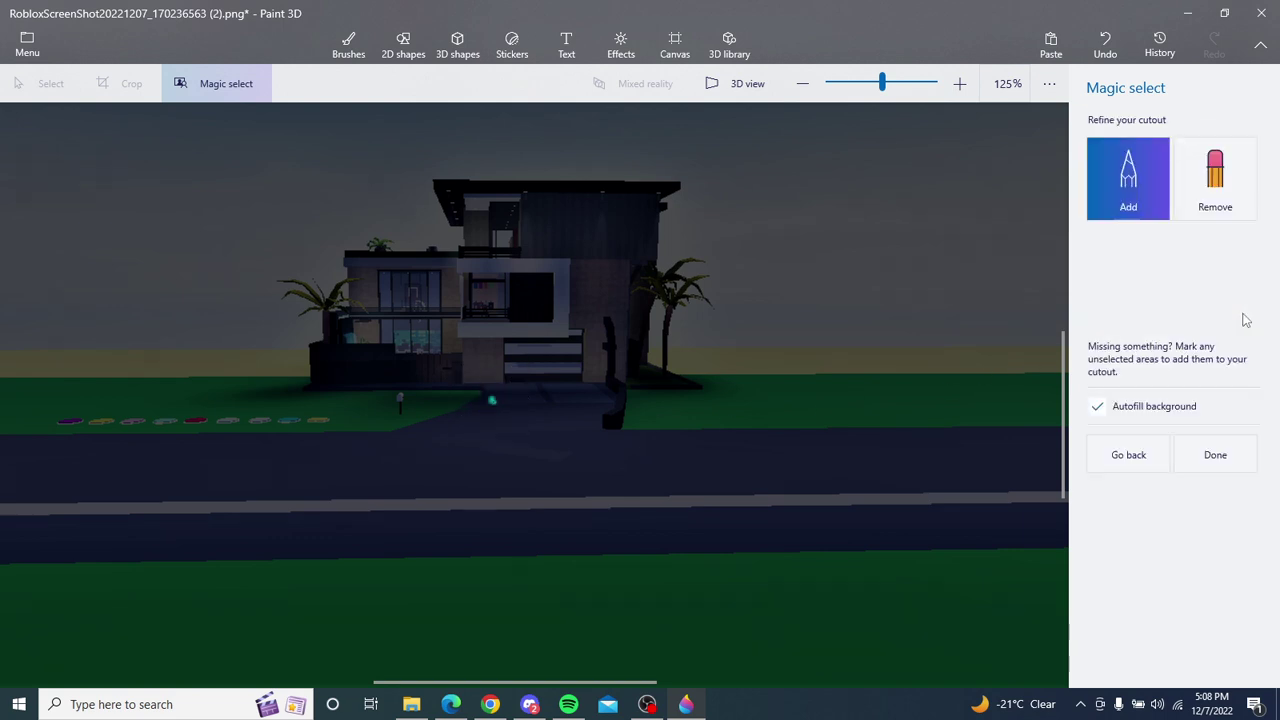
{"action": "left_click", "coordinate": [1215, 462]}
{"action": "left_click_drag", "start_coordinate": [507, 385], "coordinate": [651, 409]}
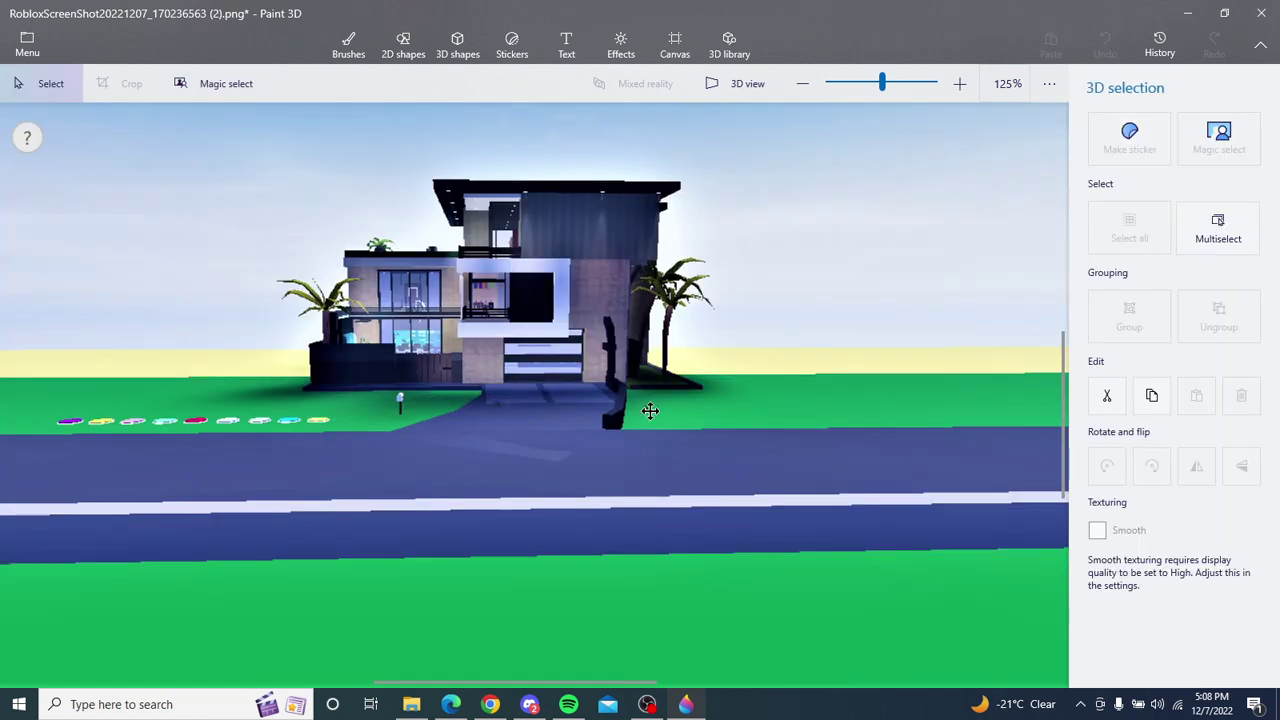
{"action": "scroll", "coordinate": [541, 489], "scroll_direction": "up", "scroll_amount": 10}
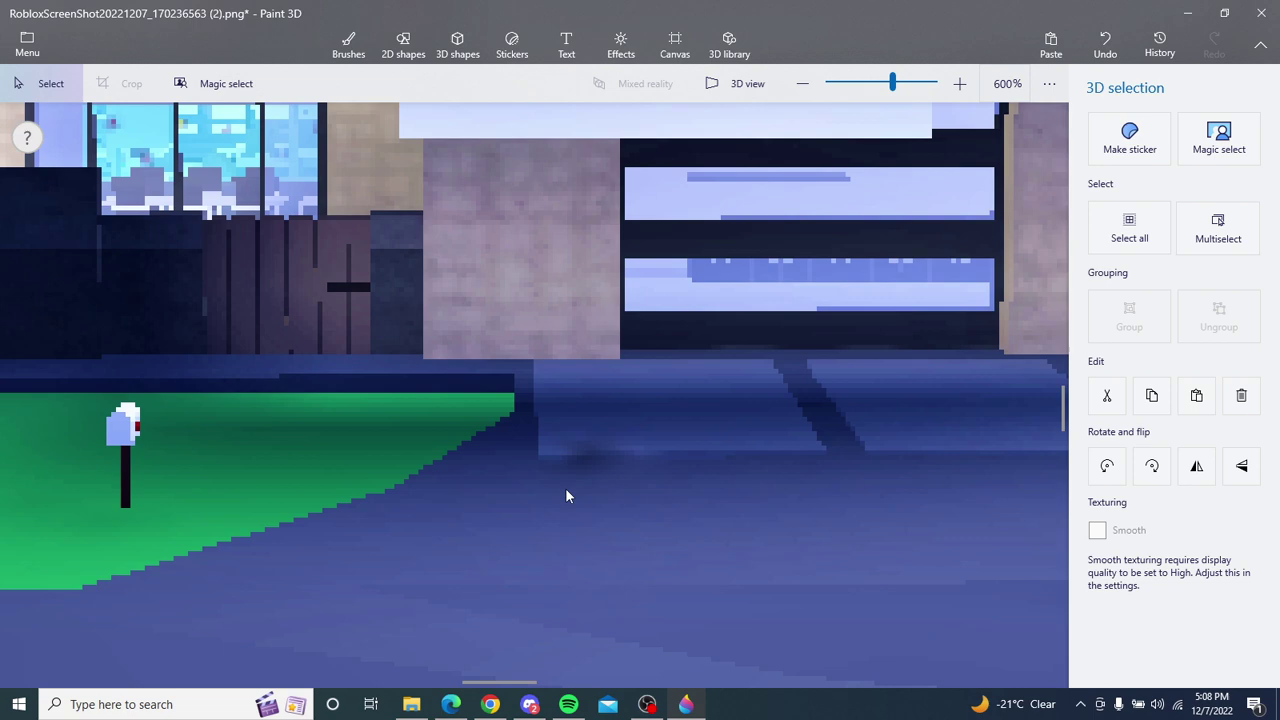
{"action": "scroll", "coordinate": [565, 490], "scroll_direction": "down", "scroll_amount": 5}
{"action": "scroll", "coordinate": [569, 464], "scroll_direction": "down", "scroll_amount": 3}
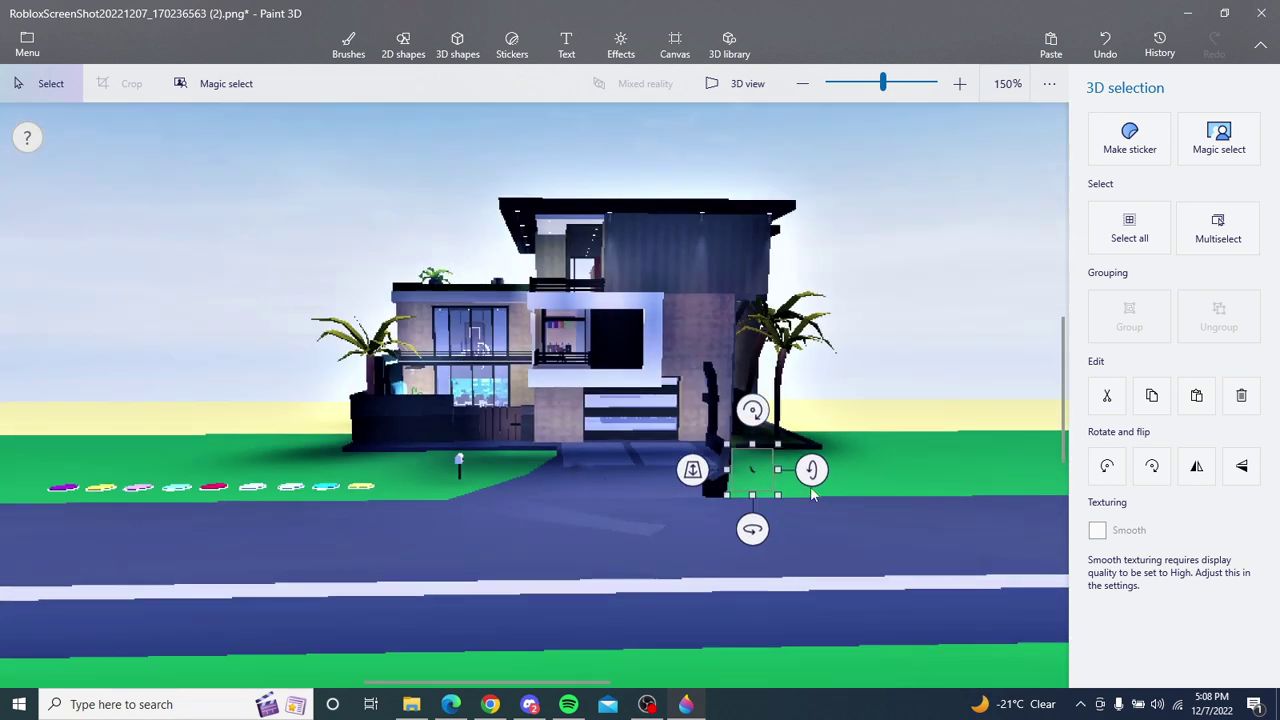
{"action": "scroll", "coordinate": [794, 528], "scroll_direction": "down", "scroll_amount": 2}
{"action": "scroll", "coordinate": [794, 531], "scroll_direction": "down", "scroll_amount": 2}
{"action": "scroll", "coordinate": [798, 532], "scroll_direction": "up", "scroll_amount": 3}
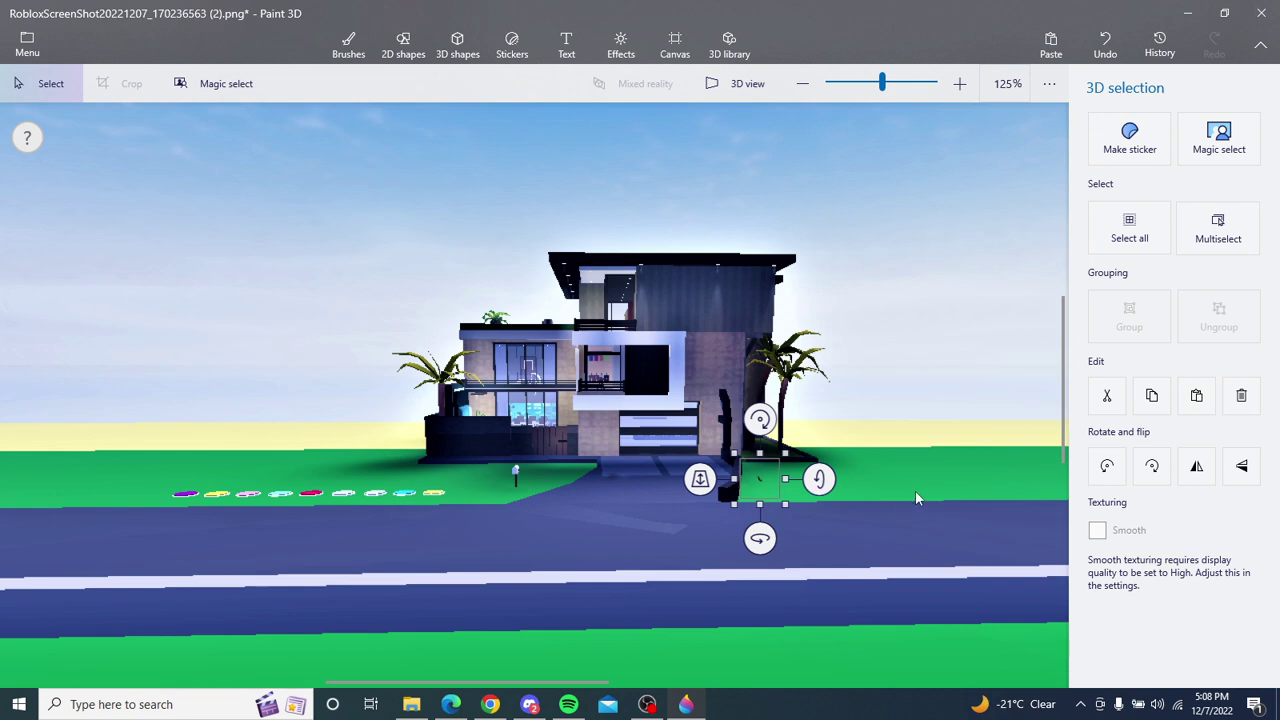
{"action": "left_click", "coordinate": [1107, 396]}
{"action": "scroll", "coordinate": [747, 468], "scroll_direction": "up", "scroll_amount": 1}
{"action": "scroll", "coordinate": [500, 475], "scroll_direction": "down", "scroll_amount": 2}
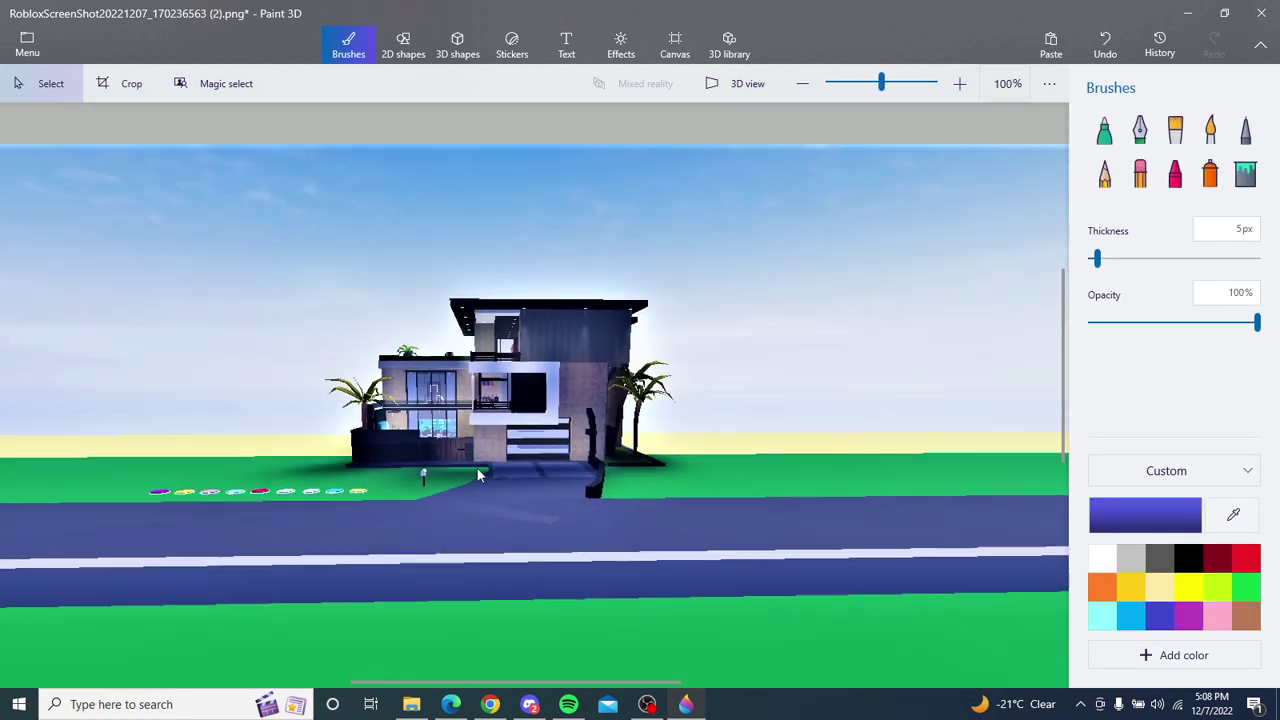
{"action": "scroll", "coordinate": [545, 487], "scroll_direction": "down", "scroll_amount": 1}
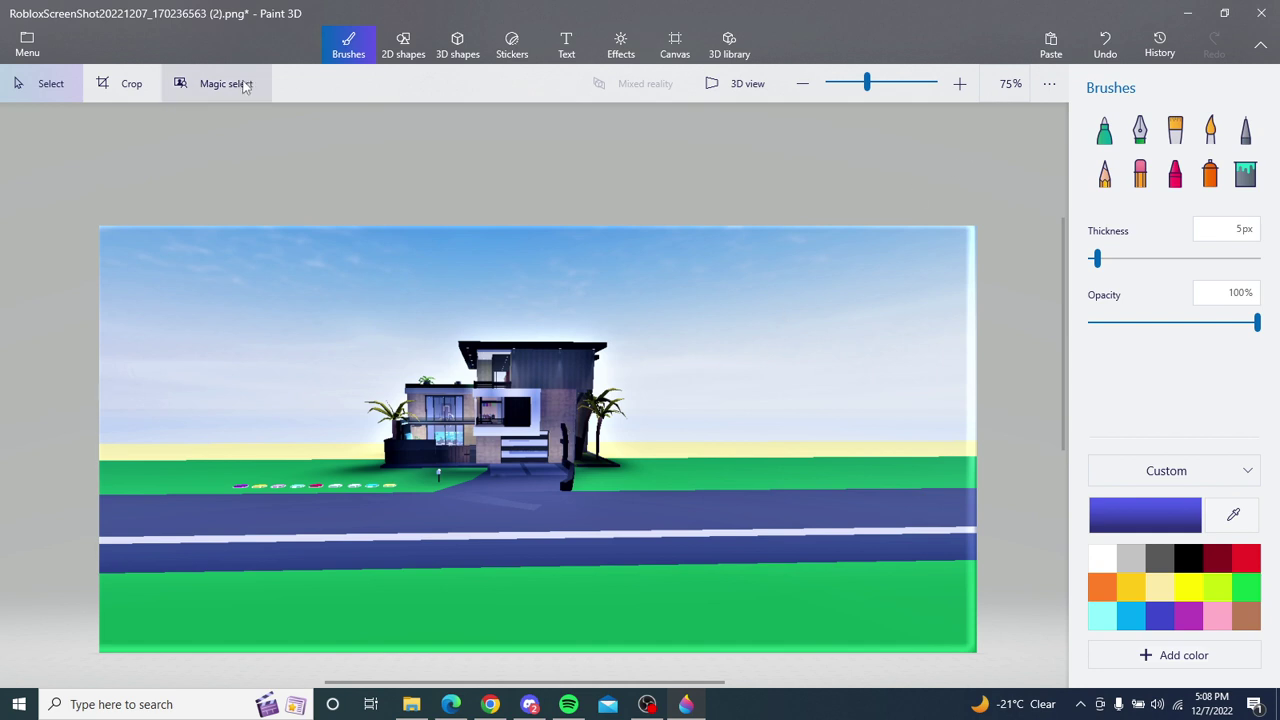
Step: Start a Magic select and shrink its box to a tiny driveway patch around the dark smudge
{"action": "left_click", "coordinate": [212, 88]}
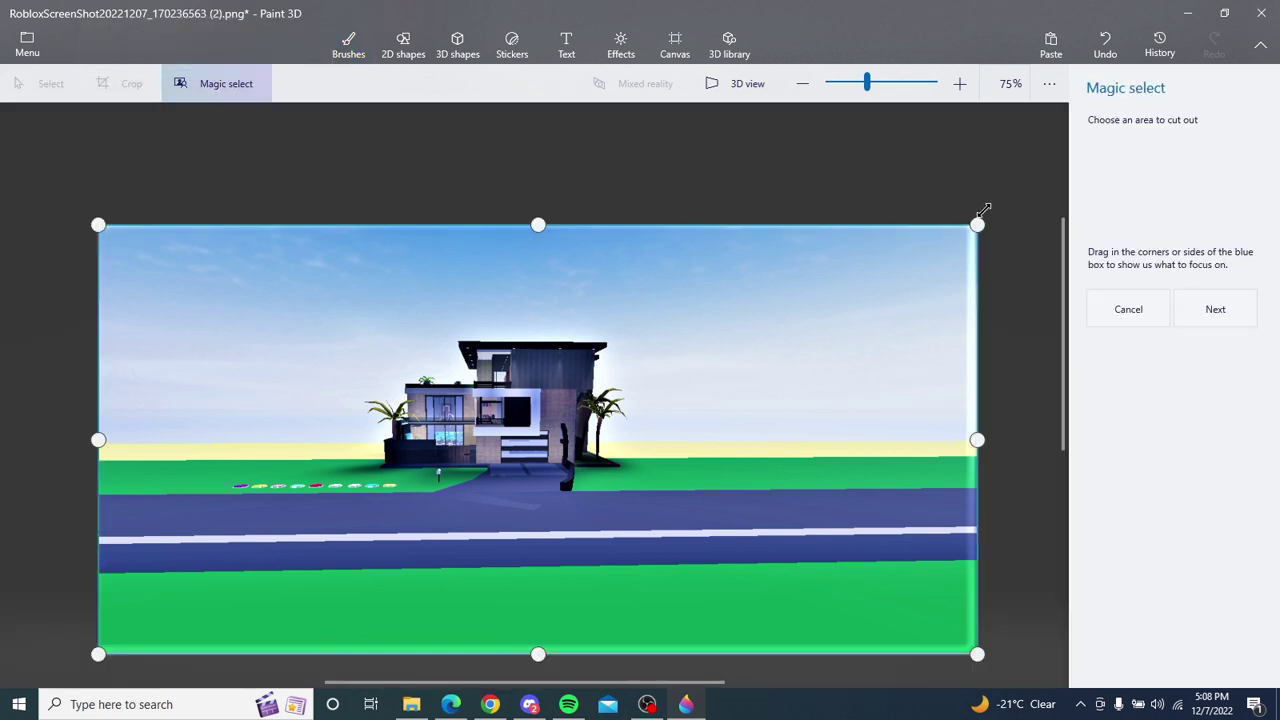
{"action": "mouse_move", "coordinate": [976, 226]}
{"action": "left_mouse_down"}
{"action": "mouse_move", "coordinate": [771, 344]}
{"action": "mouse_move", "coordinate": [632, 397]}
{"action": "left_mouse_up"}
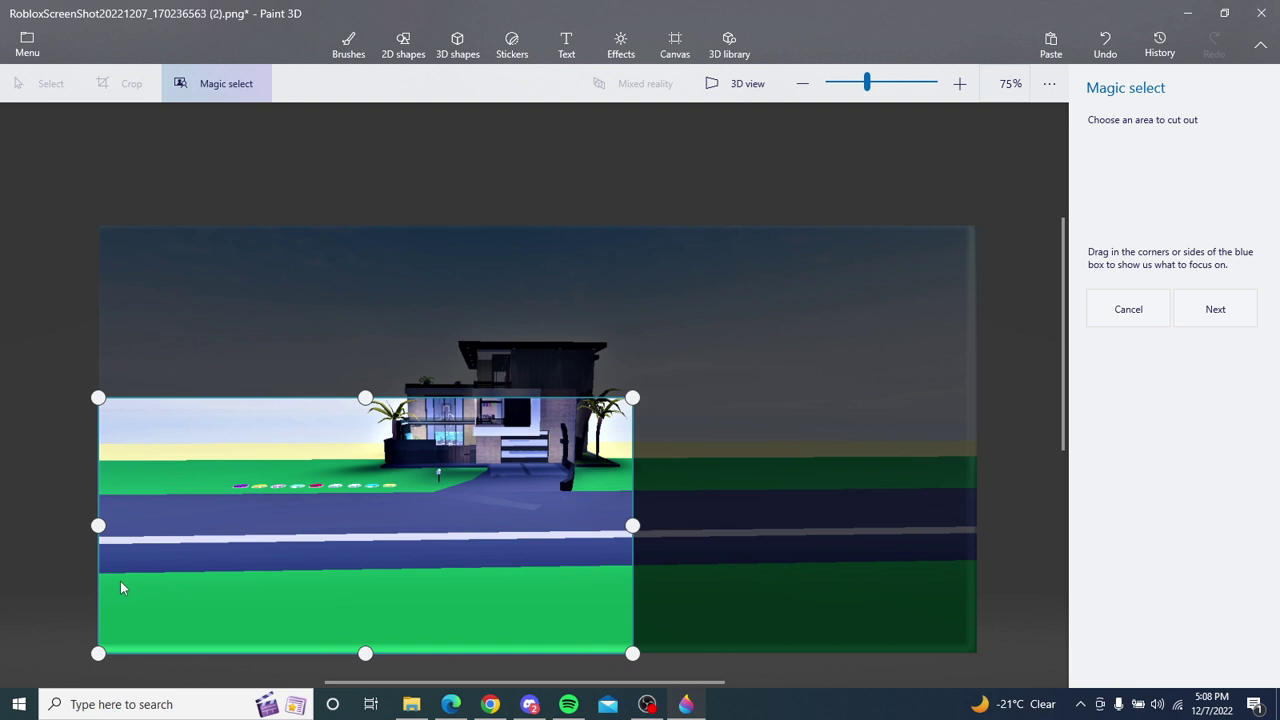
{"action": "left_click_drag", "start_coordinate": [100, 512], "coordinate": [475, 522]}
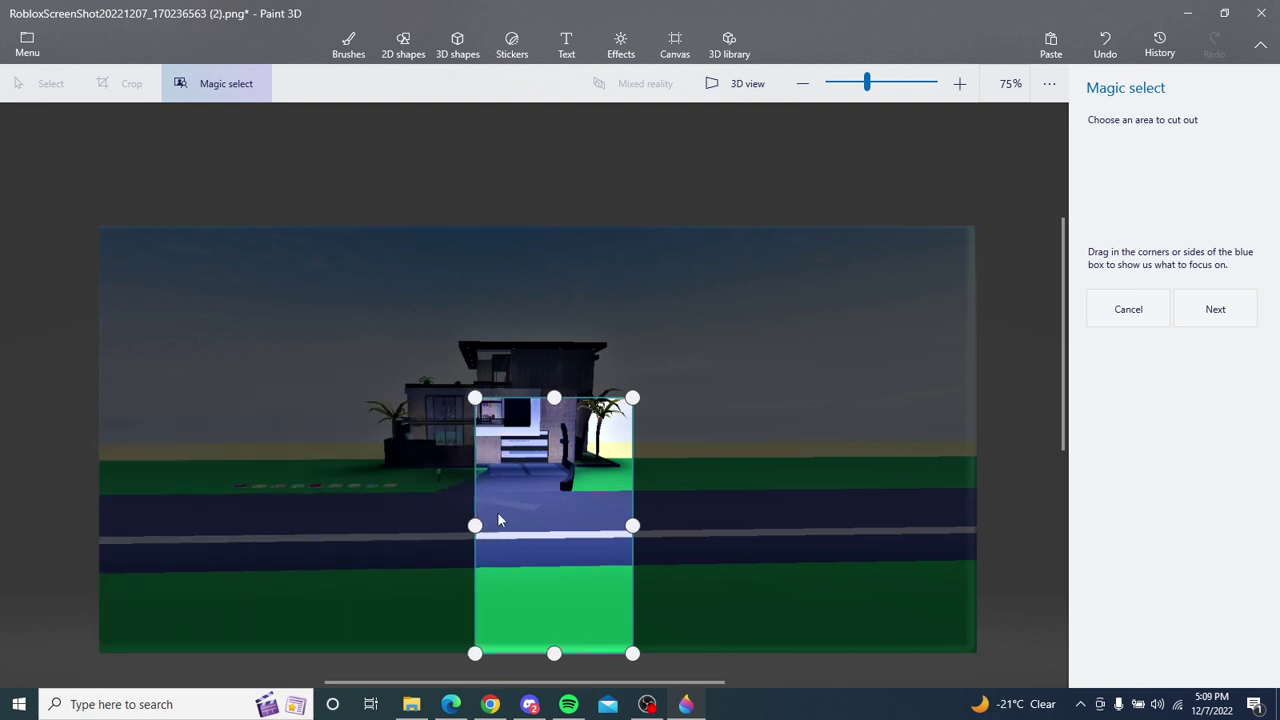
{"action": "mouse_move", "coordinate": [555, 654]}
{"action": "left_mouse_down"}
{"action": "mouse_move", "coordinate": [508, 517]}
{"action": "mouse_move", "coordinate": [481, 486]}
{"action": "left_mouse_up"}
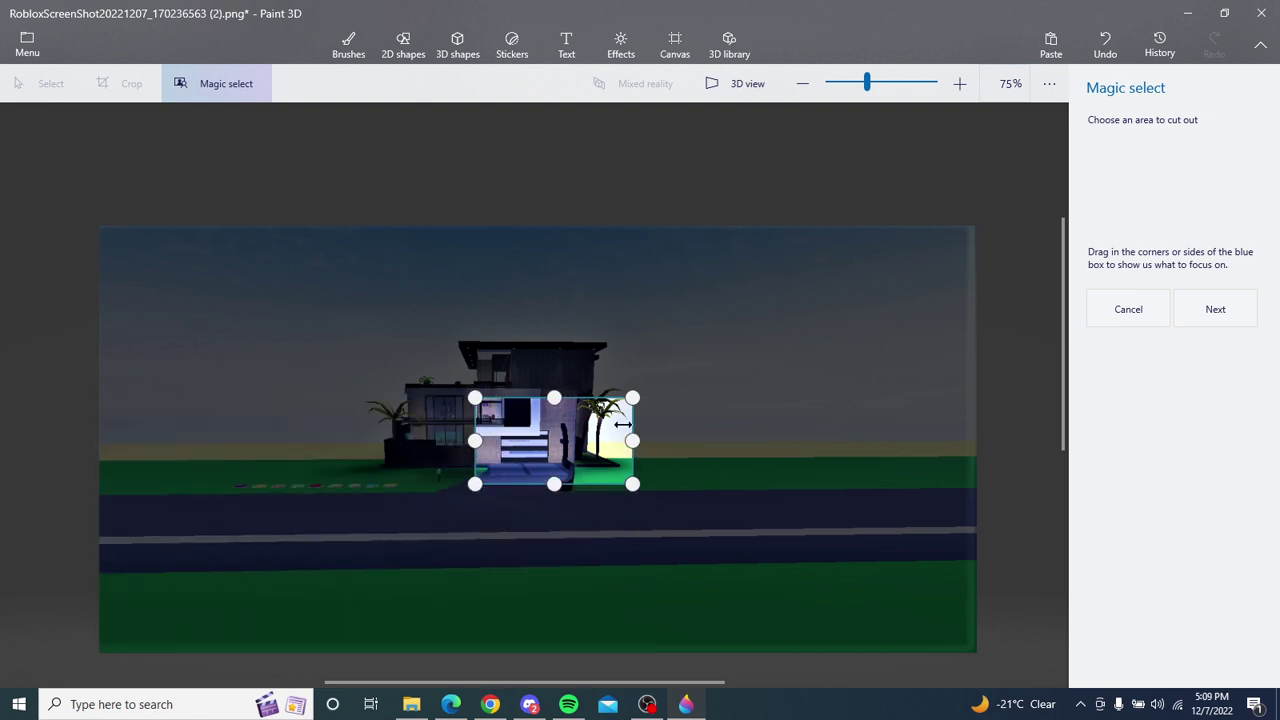
{"action": "mouse_move", "coordinate": [622, 425]}
{"action": "left_mouse_down"}
{"action": "mouse_move", "coordinate": [537, 428]}
{"action": "mouse_move", "coordinate": [517, 446]}
{"action": "left_mouse_up"}
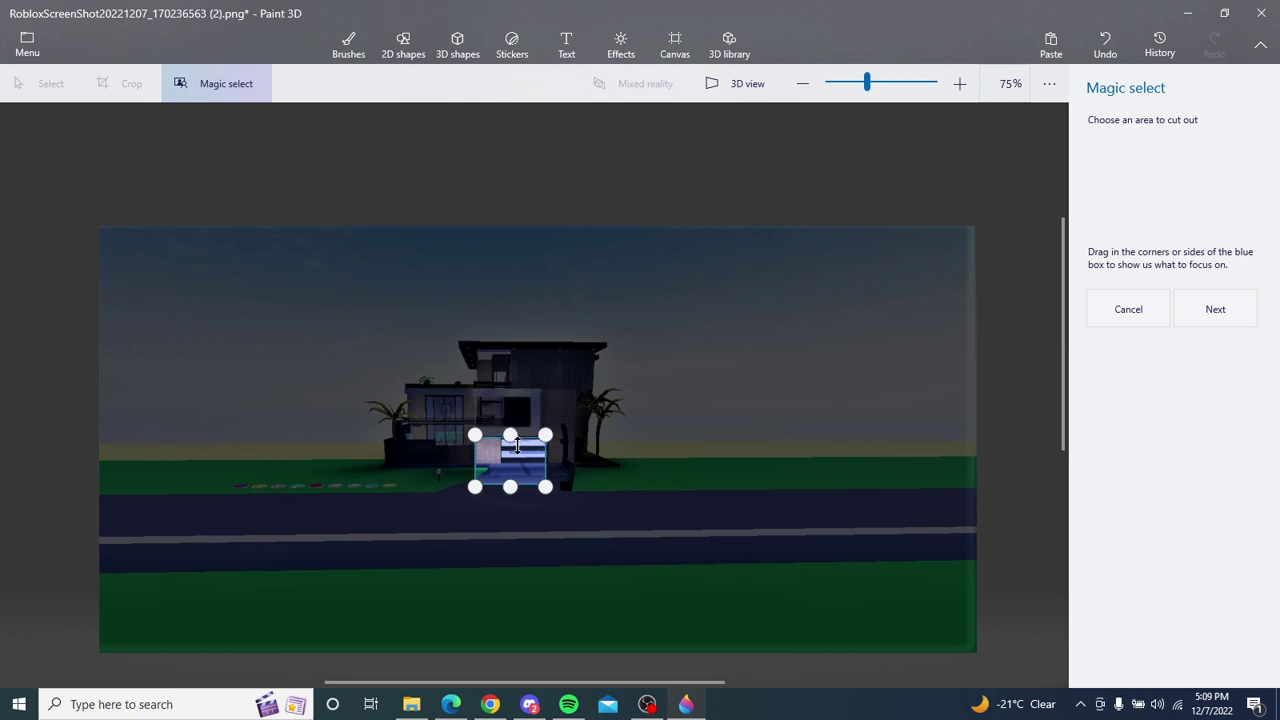
{"action": "scroll", "coordinate": [517, 446], "scroll_direction": "up", "scroll_amount": 1}
{"action": "scroll", "coordinate": [653, 530], "scroll_direction": "up", "scroll_amount": 2}
{"action": "scroll", "coordinate": [188, 378], "scroll_direction": "up", "scroll_amount": 2}
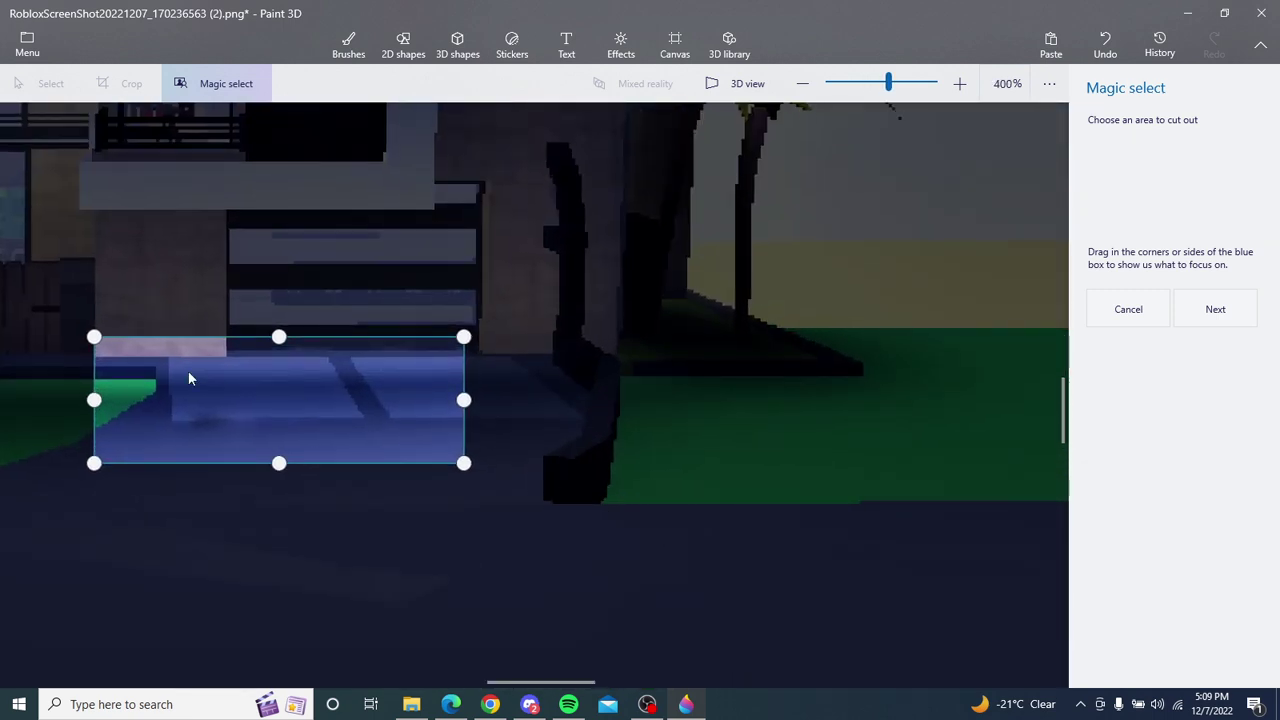
{"action": "scroll", "coordinate": [188, 378], "scroll_direction": "up", "scroll_amount": 2}
{"action": "left_click_drag", "start_coordinate": [725, 436], "coordinate": [312, 522]}
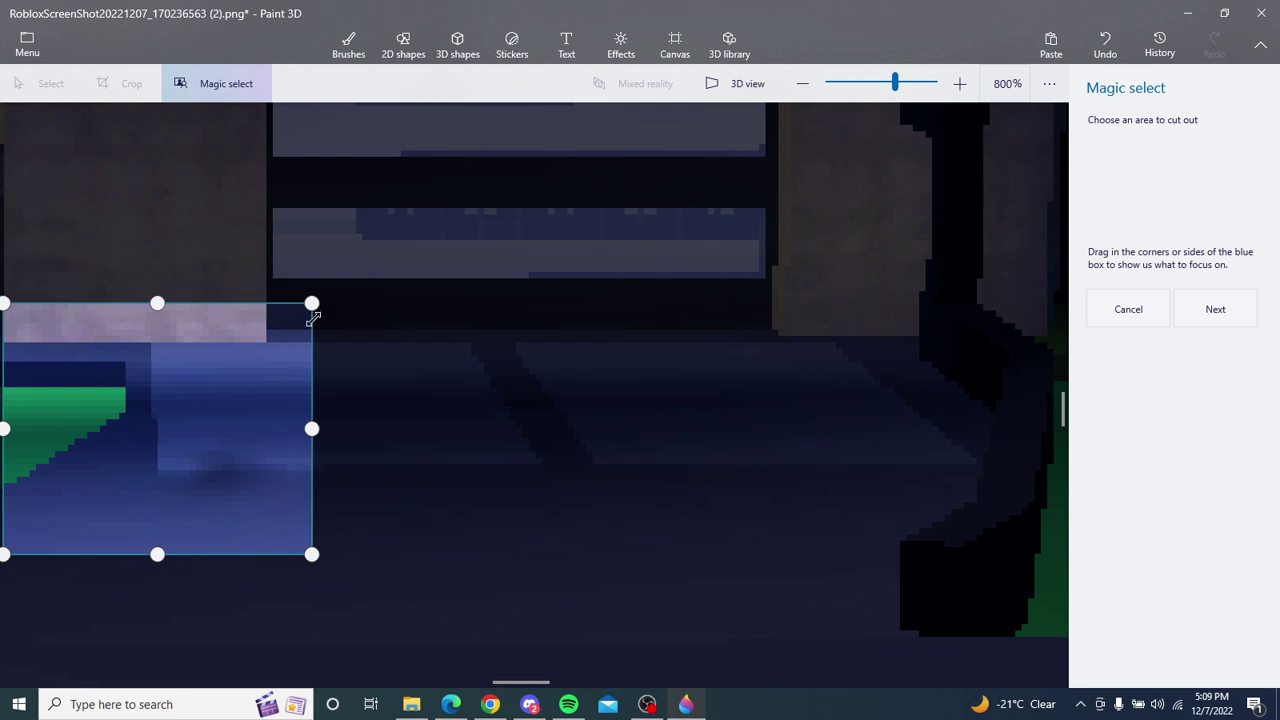
{"action": "left_click_drag", "start_coordinate": [312, 305], "coordinate": [302, 369]}
{"action": "left_click_drag", "start_coordinate": [28, 356], "coordinate": [176, 431]}
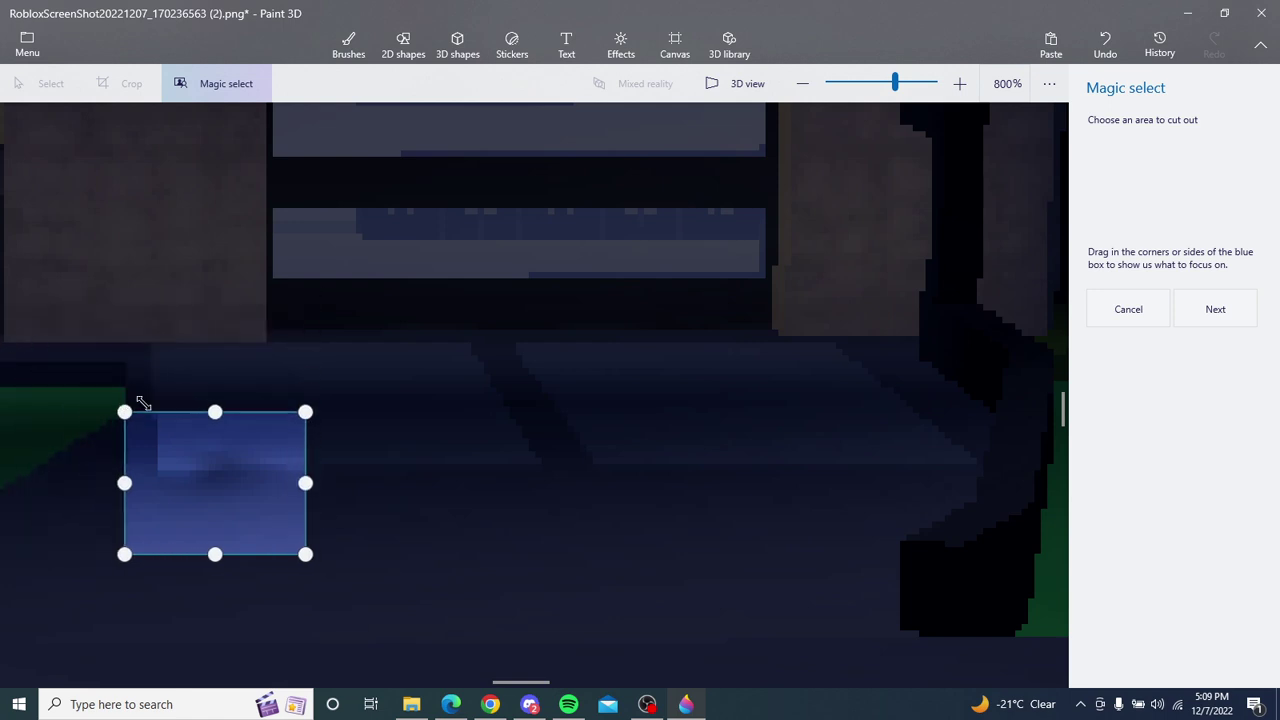
{"action": "left_click_drag", "start_coordinate": [254, 563], "coordinate": [240, 506]}
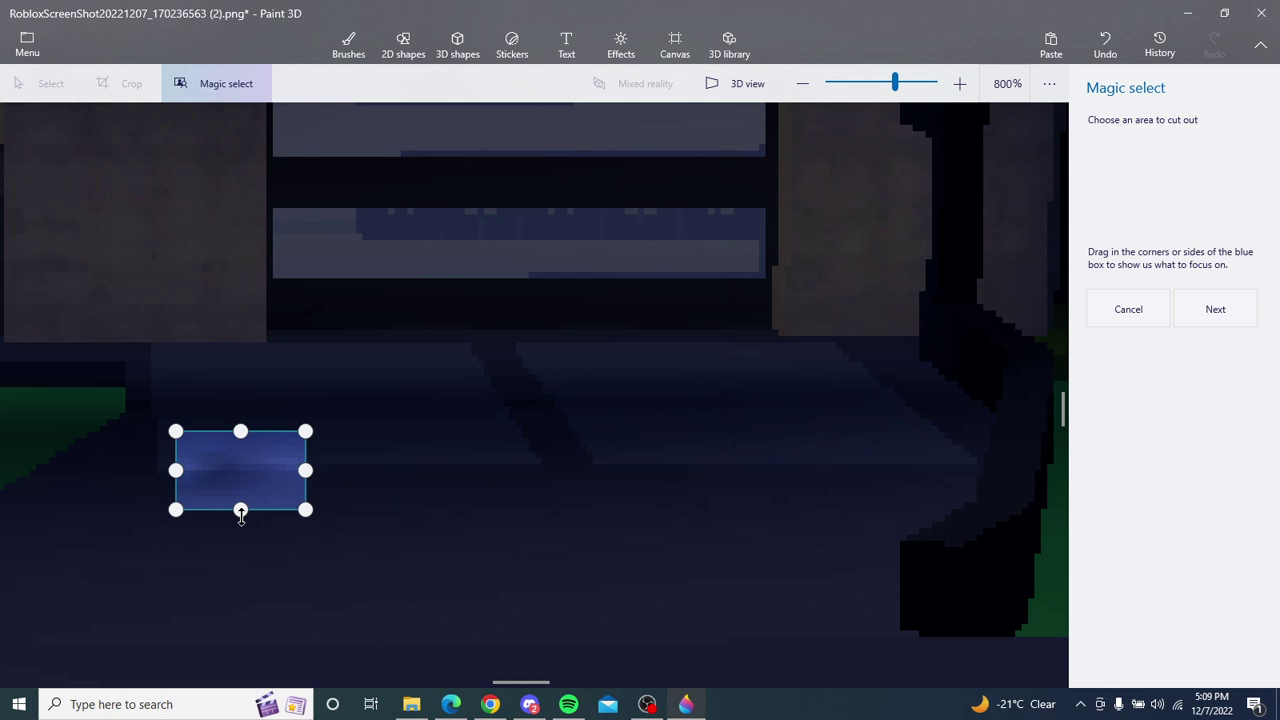
Step: Refine the smudge cutout, adding nearby driveway area and trimming its left edge
{"action": "left_click", "coordinate": [1242, 308]}
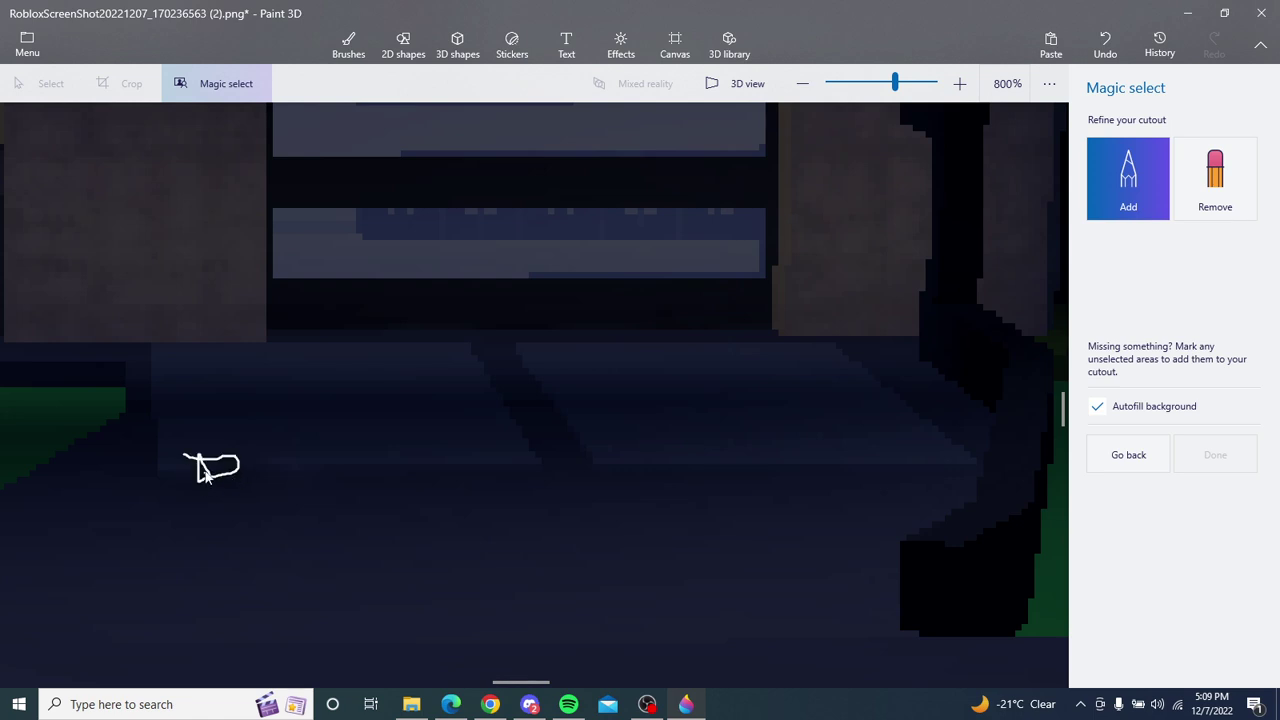
{"action": "left_click_drag", "start_coordinate": [198, 460], "coordinate": [216, 475]}
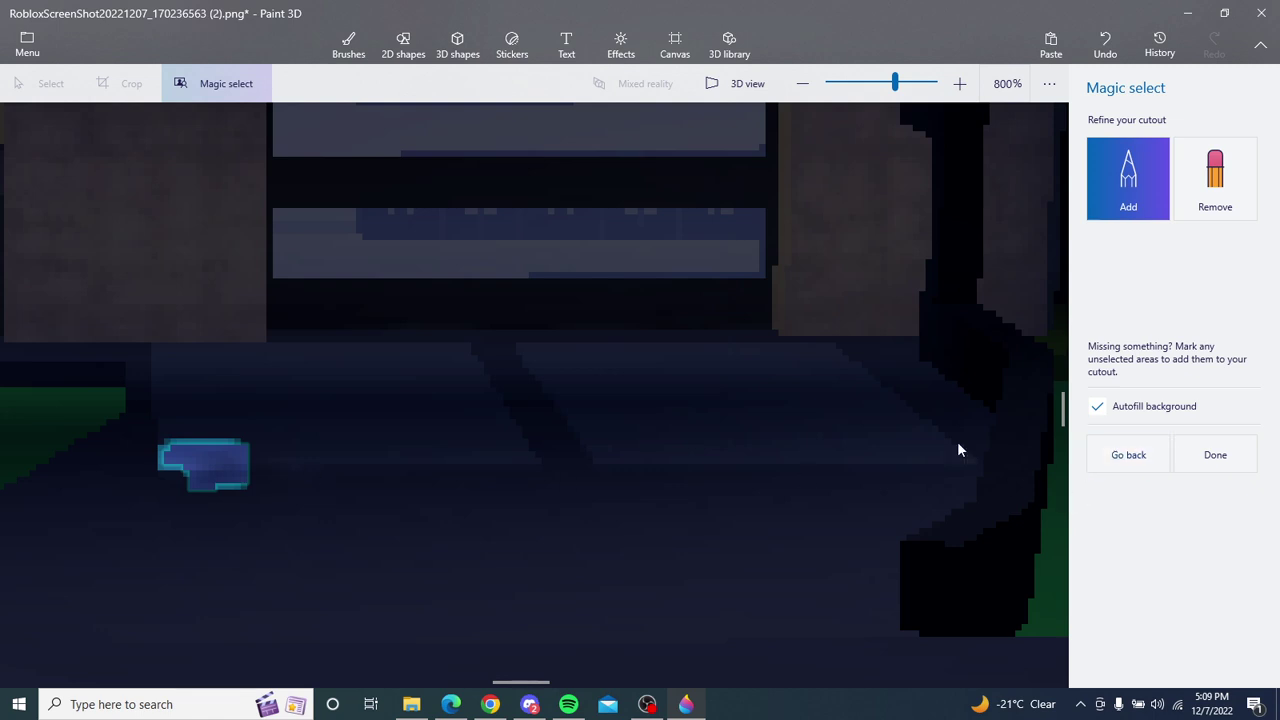
{"action": "left_click_drag", "start_coordinate": [248, 468], "coordinate": [253, 477]}
{"action": "left_click", "coordinate": [256, 472]}
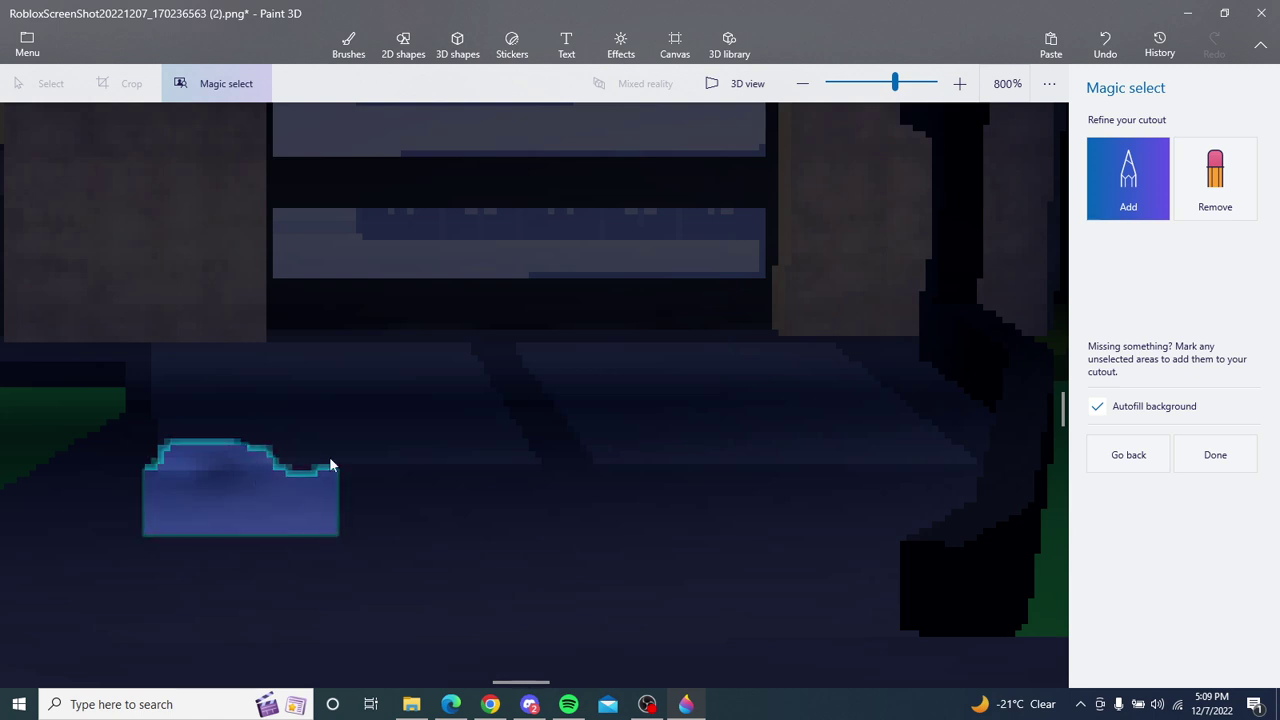
{"action": "left_click", "coordinate": [1226, 207]}
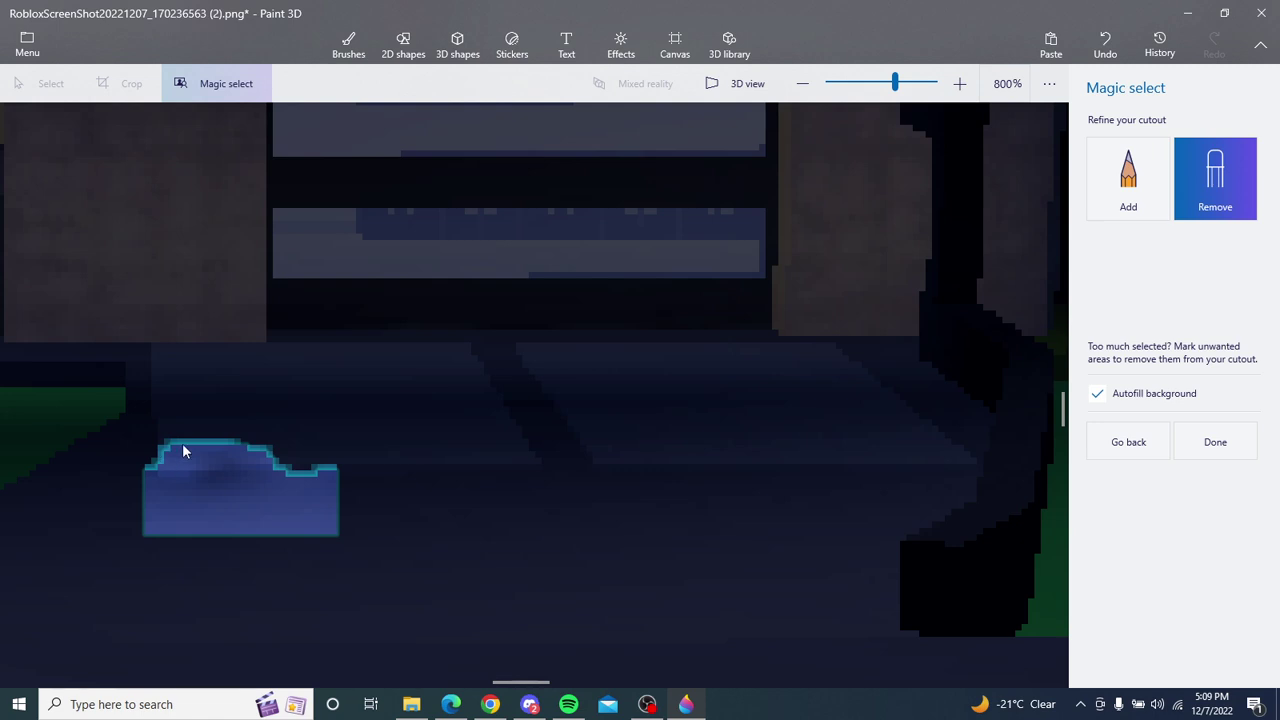
{"action": "mouse_move", "coordinate": [152, 468]}
{"action": "left_mouse_down"}
{"action": "mouse_move", "coordinate": [241, 451]}
{"action": "mouse_move", "coordinate": [277, 480]}
{"action": "mouse_move", "coordinate": [269, 506]}
{"action": "mouse_move", "coordinate": [206, 514]}
{"action": "mouse_move", "coordinate": [176, 502]}
{"action": "mouse_move", "coordinate": [160, 472]}
{"action": "mouse_move", "coordinate": [171, 455]}
{"action": "mouse_move", "coordinate": [172, 505]}
{"action": "mouse_move", "coordinate": [173, 470]}
{"action": "left_mouse_up"}
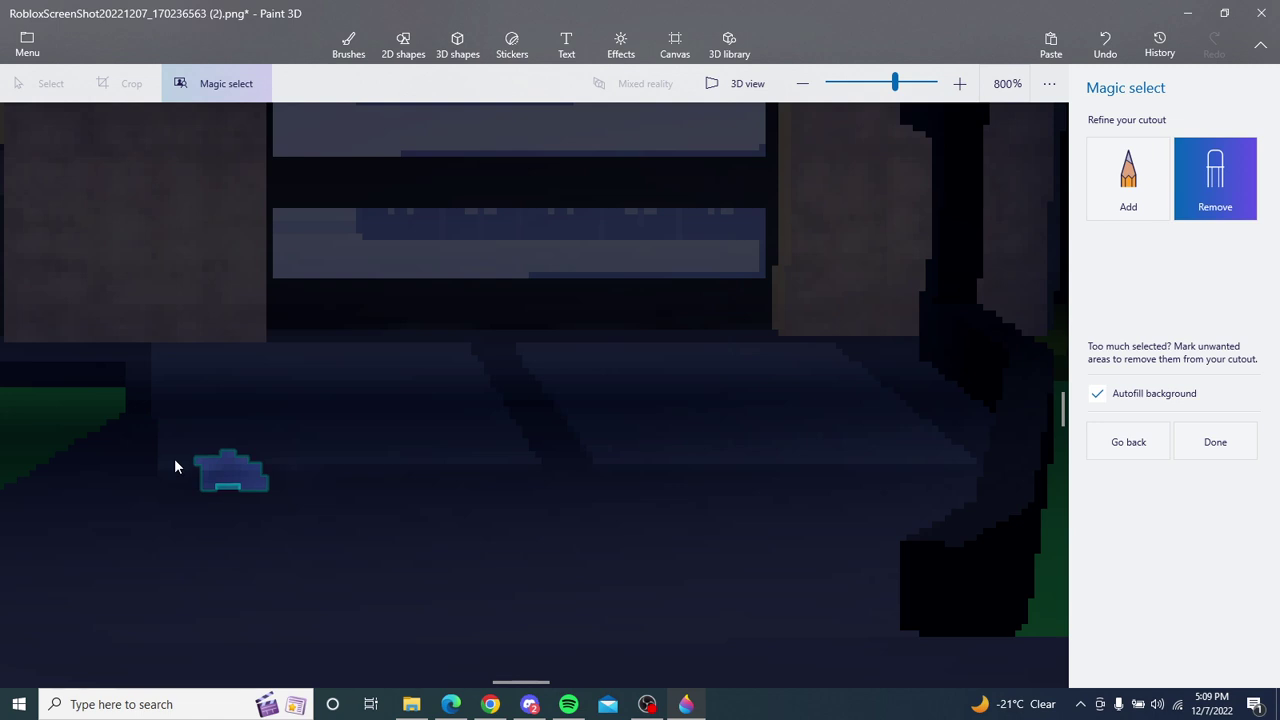
Step: Finish the cutout, slide it right along the driveway, and cut it out
{"action": "left_click", "coordinate": [1215, 445]}
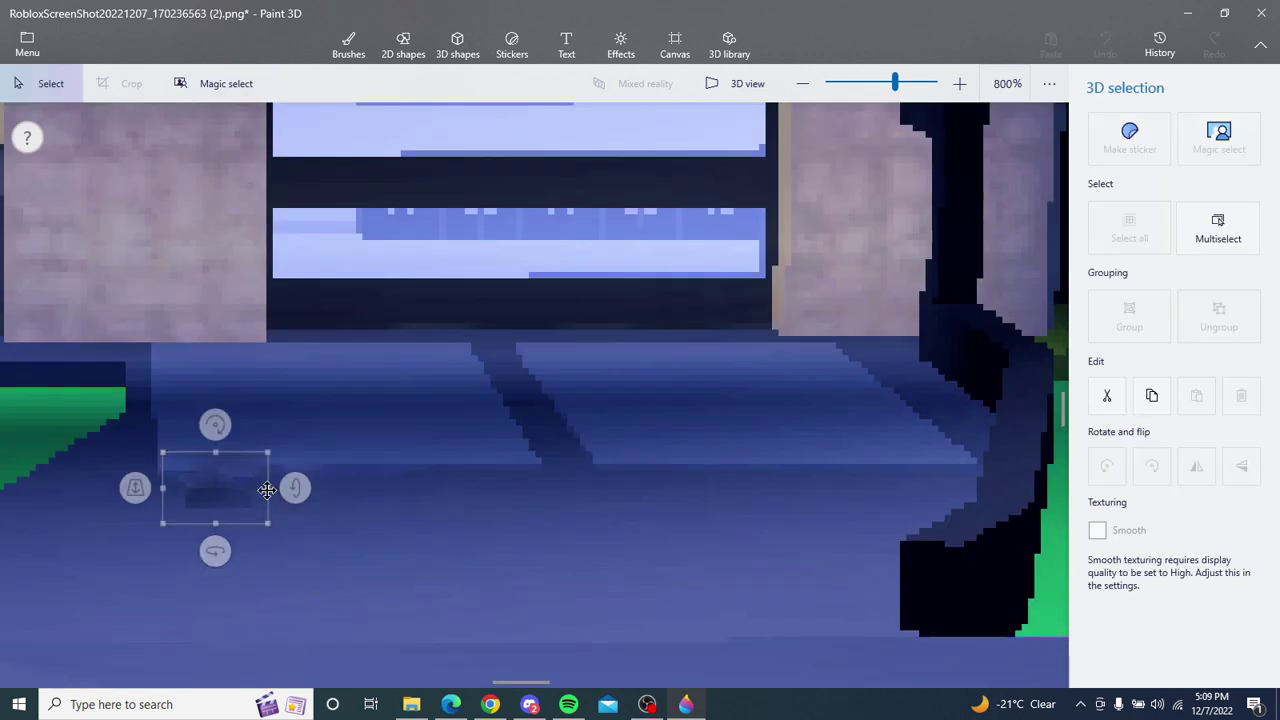
{"action": "left_click_drag", "start_coordinate": [262, 488], "coordinate": [469, 490]}
{"action": "scroll", "coordinate": [267, 471], "scroll_direction": "down", "scroll_amount": 2}
{"action": "scroll", "coordinate": [122, 525], "scroll_direction": "down", "scroll_amount": 2}
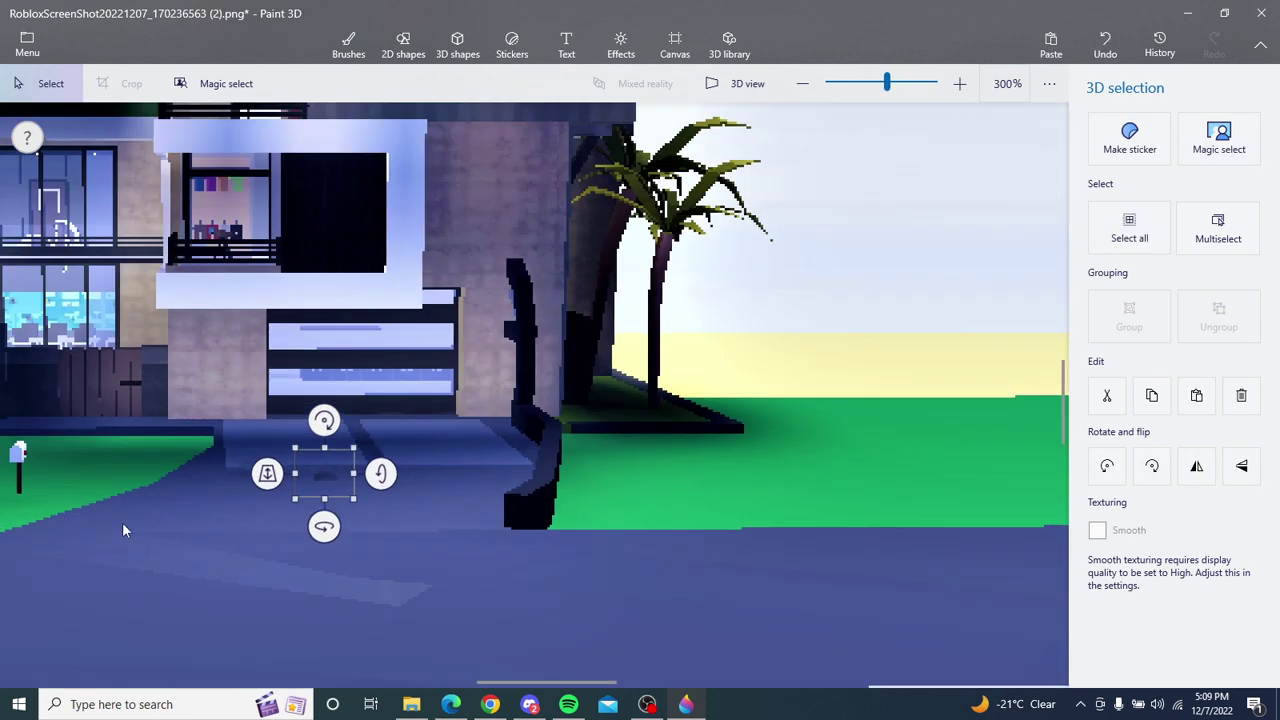
{"action": "scroll", "coordinate": [122, 525], "scroll_direction": "down", "scroll_amount": 1}
{"action": "scroll", "coordinate": [150, 540], "scroll_direction": "up", "scroll_amount": 2}
{"action": "left_click", "coordinate": [1107, 396]}
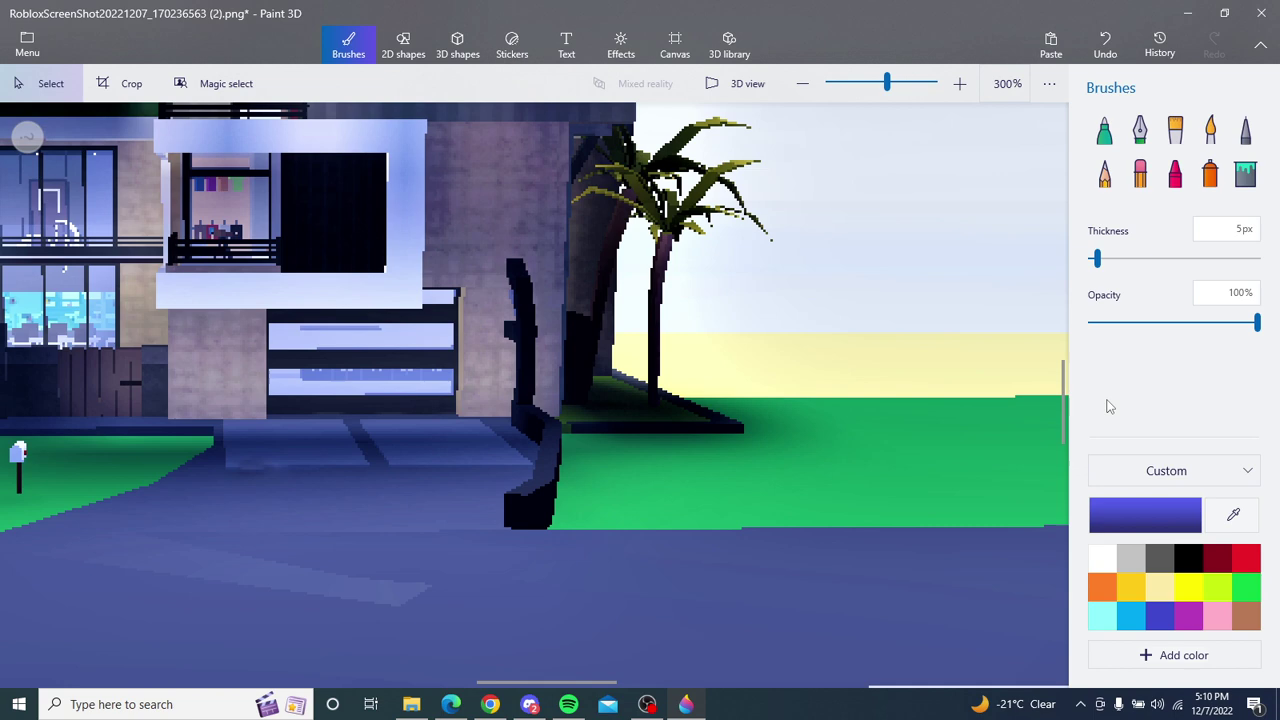
{"action": "scroll", "coordinate": [107, 487], "scroll_direction": "down", "scroll_amount": 1}
{"action": "scroll", "coordinate": [128, 495], "scroll_direction": "down", "scroll_amount": 1}
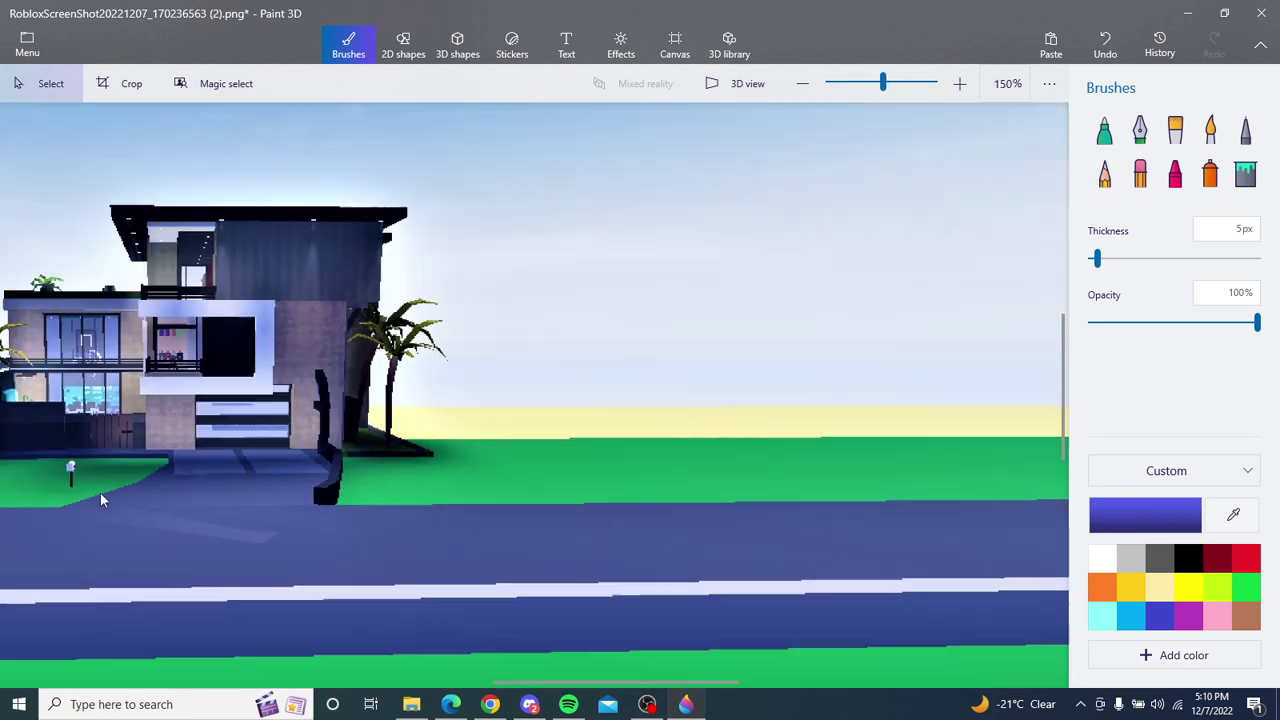
{"action": "scroll", "coordinate": [100, 500], "scroll_direction": "down", "scroll_amount": 1}
{"action": "scroll", "coordinate": [89, 512], "scroll_direction": "down", "scroll_amount": 1}
{"action": "scroll", "coordinate": [229, 491], "scroll_direction": "up", "scroll_amount": 1}
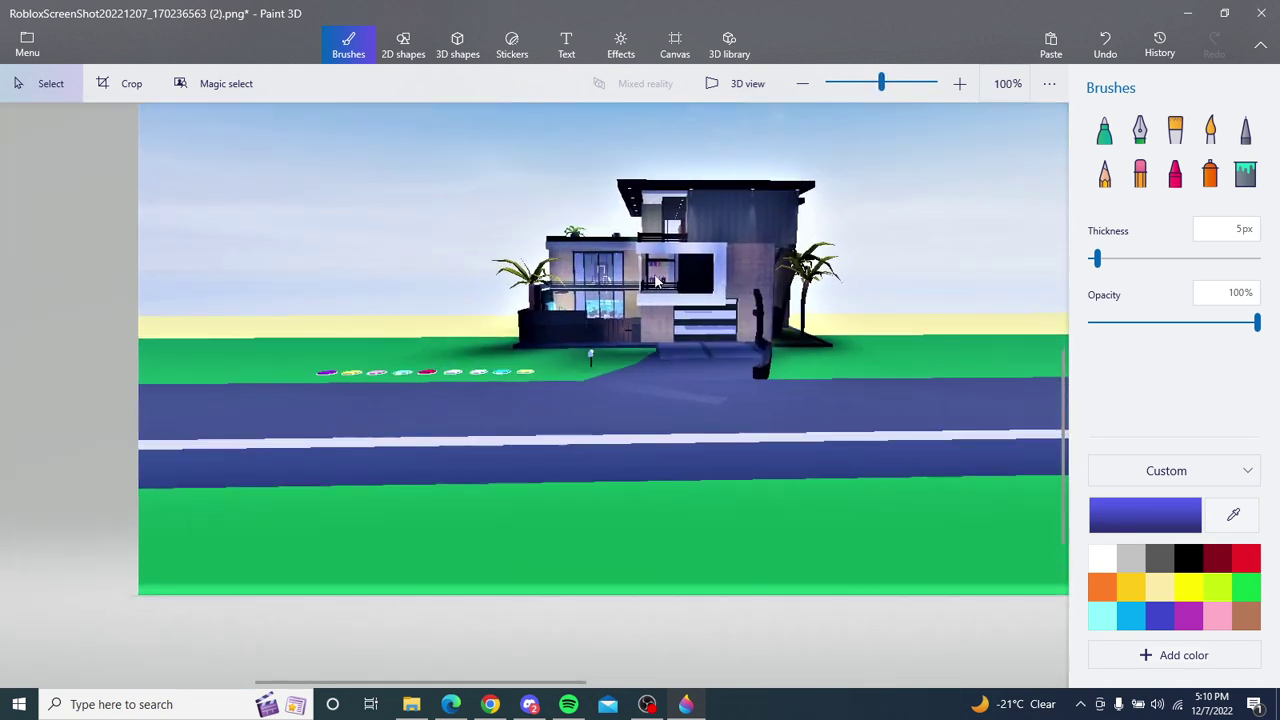
{"action": "scroll", "coordinate": [450, 420], "scroll_direction": "up", "scroll_amount": 1}
{"action": "scroll", "coordinate": [683, 353], "scroll_direction": "up", "scroll_amount": 1}
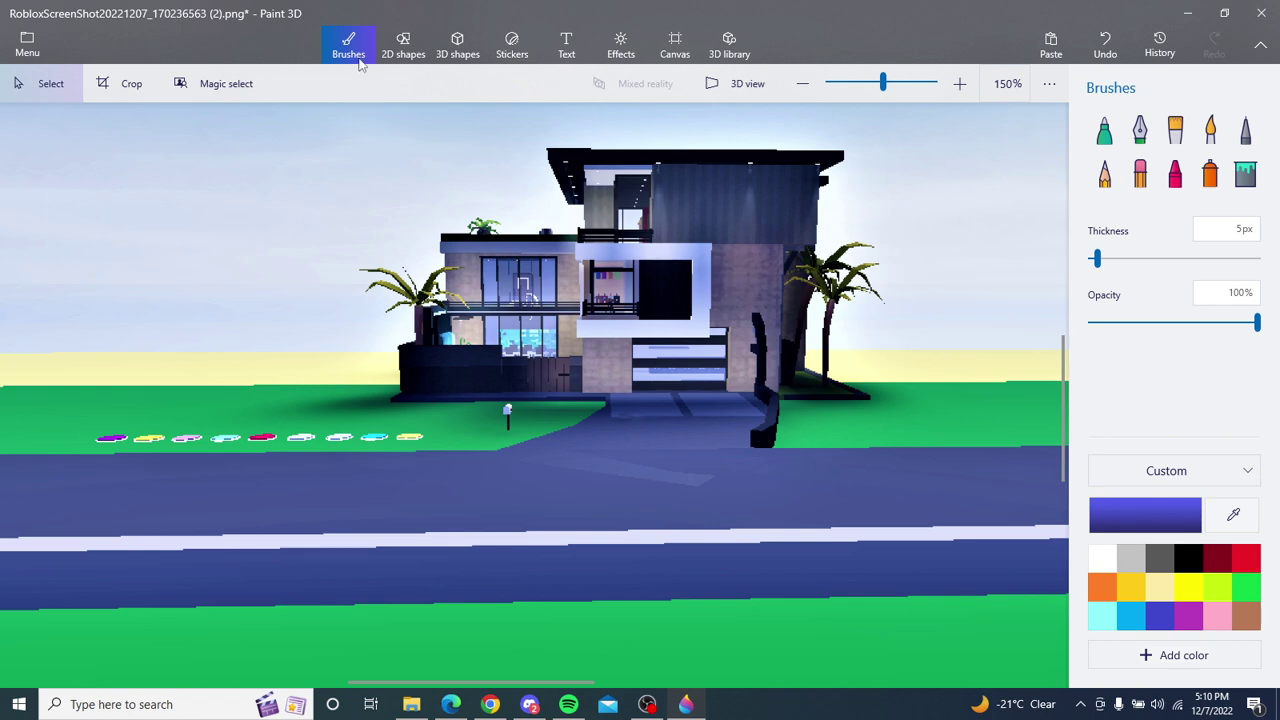
Step: Start another Magic select and fit its box around the coloured stepping stones on the green strip
{"action": "left_click", "coordinate": [197, 88]}
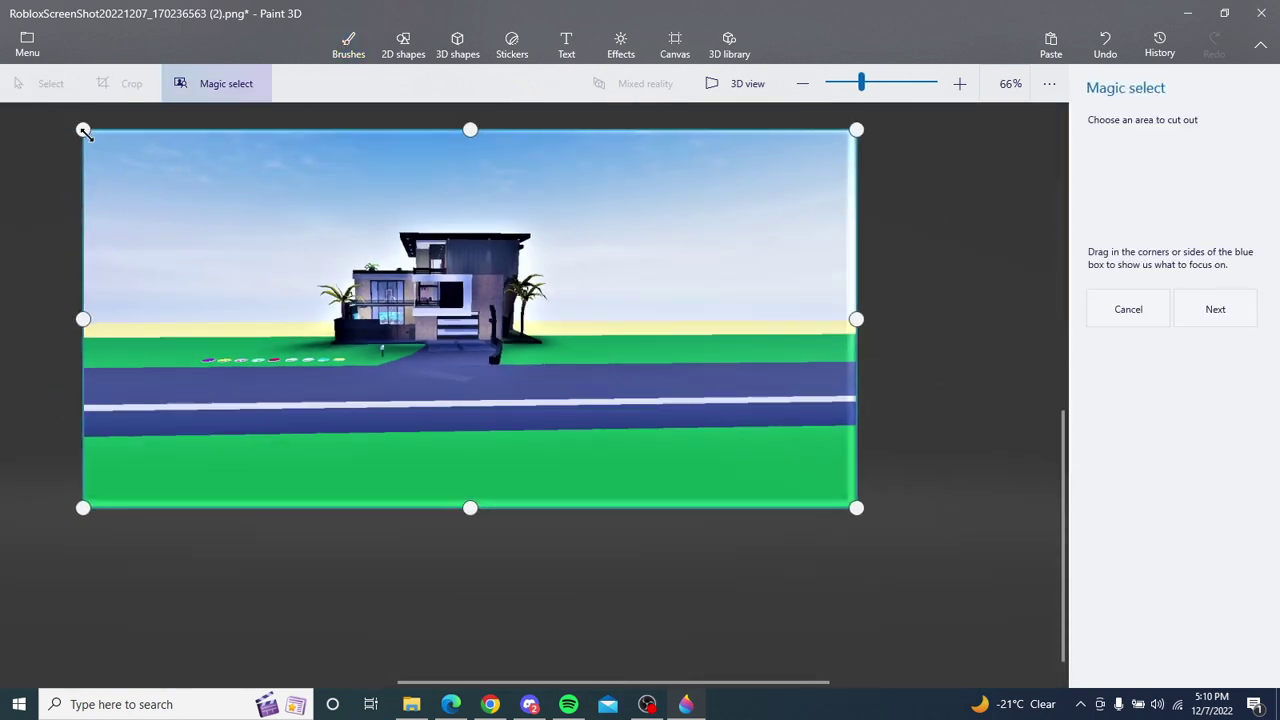
{"action": "left_click_drag", "start_coordinate": [83, 130], "coordinate": [309, 244]}
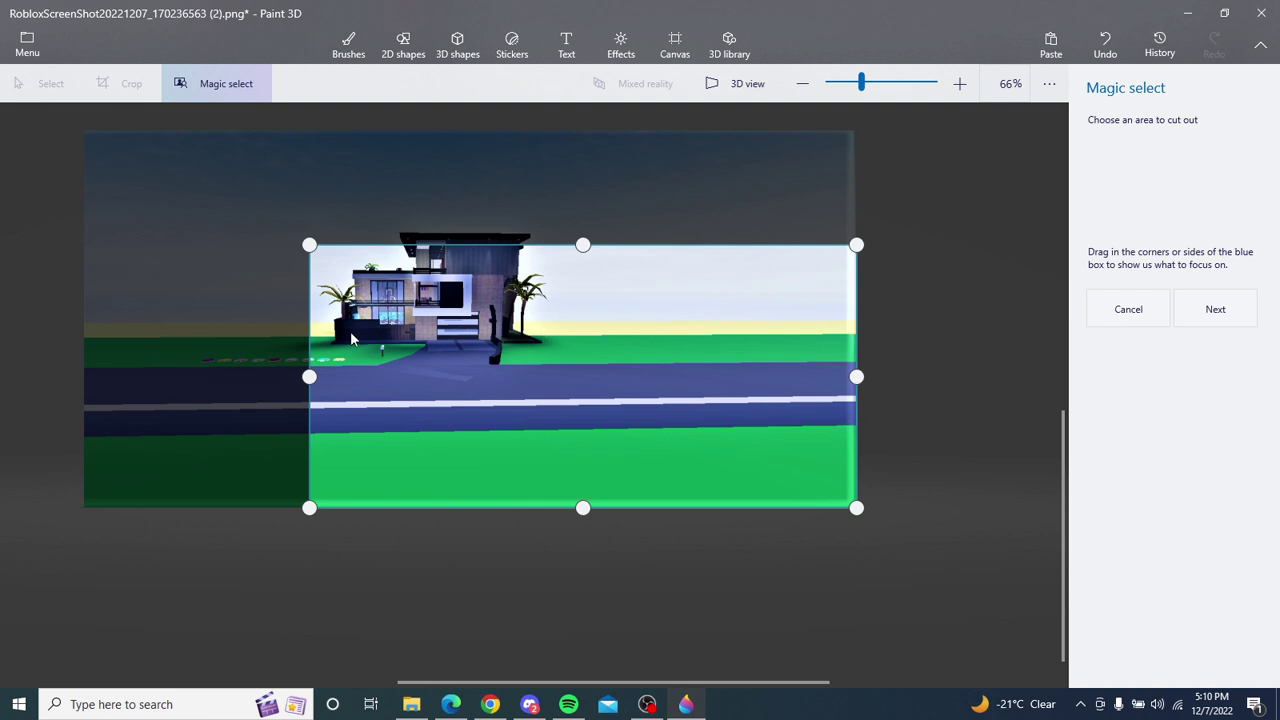
{"action": "left_click_drag", "start_coordinate": [310, 377], "coordinate": [158, 377]}
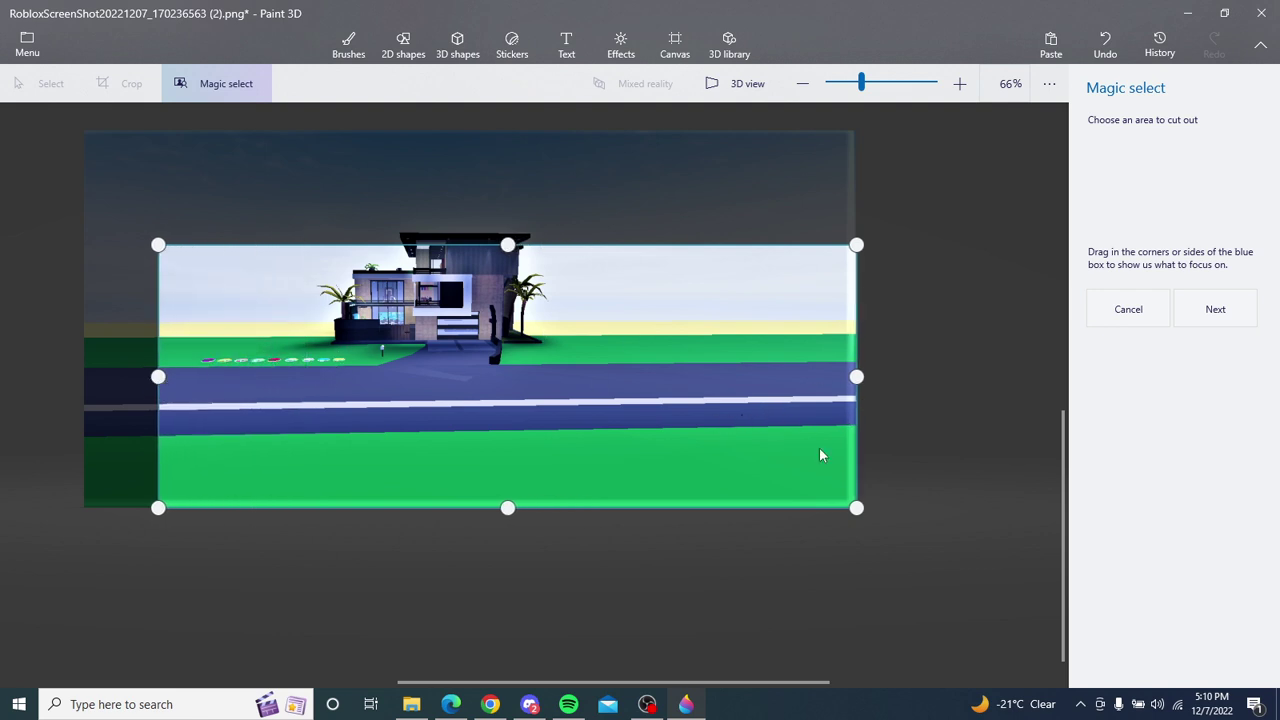
{"action": "mouse_move", "coordinate": [857, 508]}
{"action": "left_mouse_down"}
{"action": "mouse_move", "coordinate": [517, 409]}
{"action": "mouse_move", "coordinate": [389, 420]}
{"action": "mouse_move", "coordinate": [374, 405]}
{"action": "left_mouse_up"}
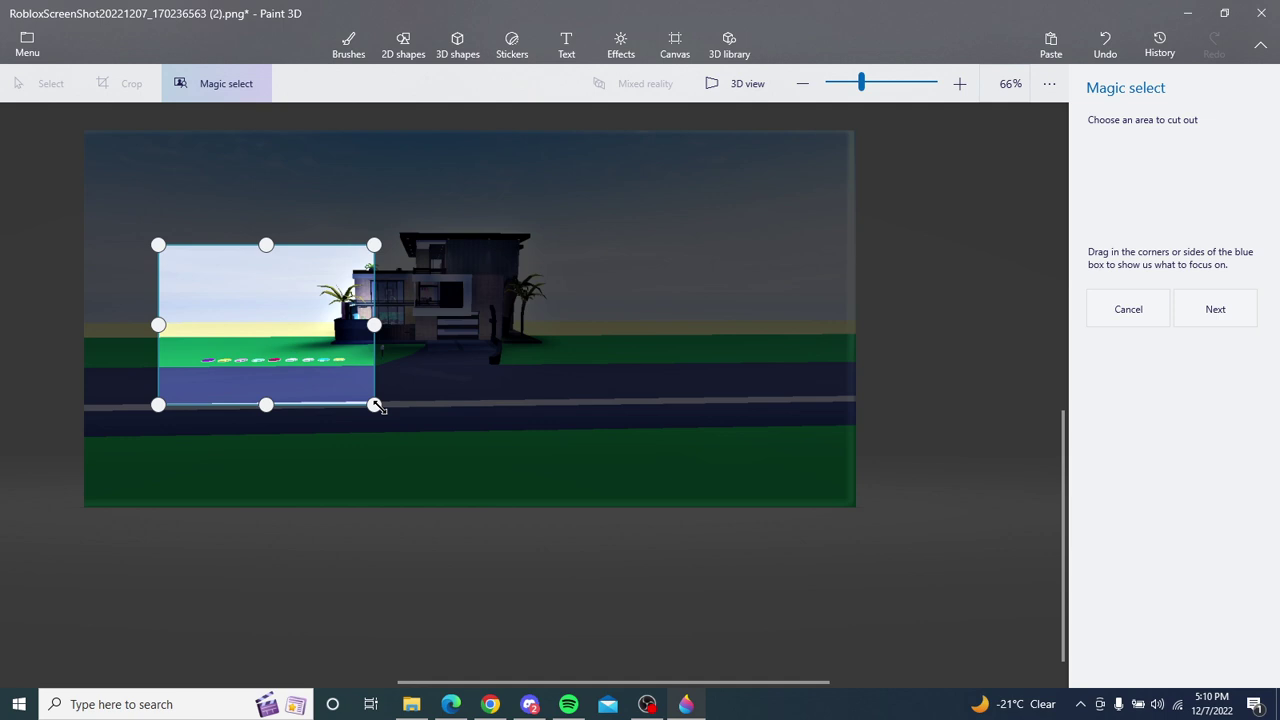
{"action": "left_click_drag", "start_coordinate": [374, 245], "coordinate": [359, 324]}
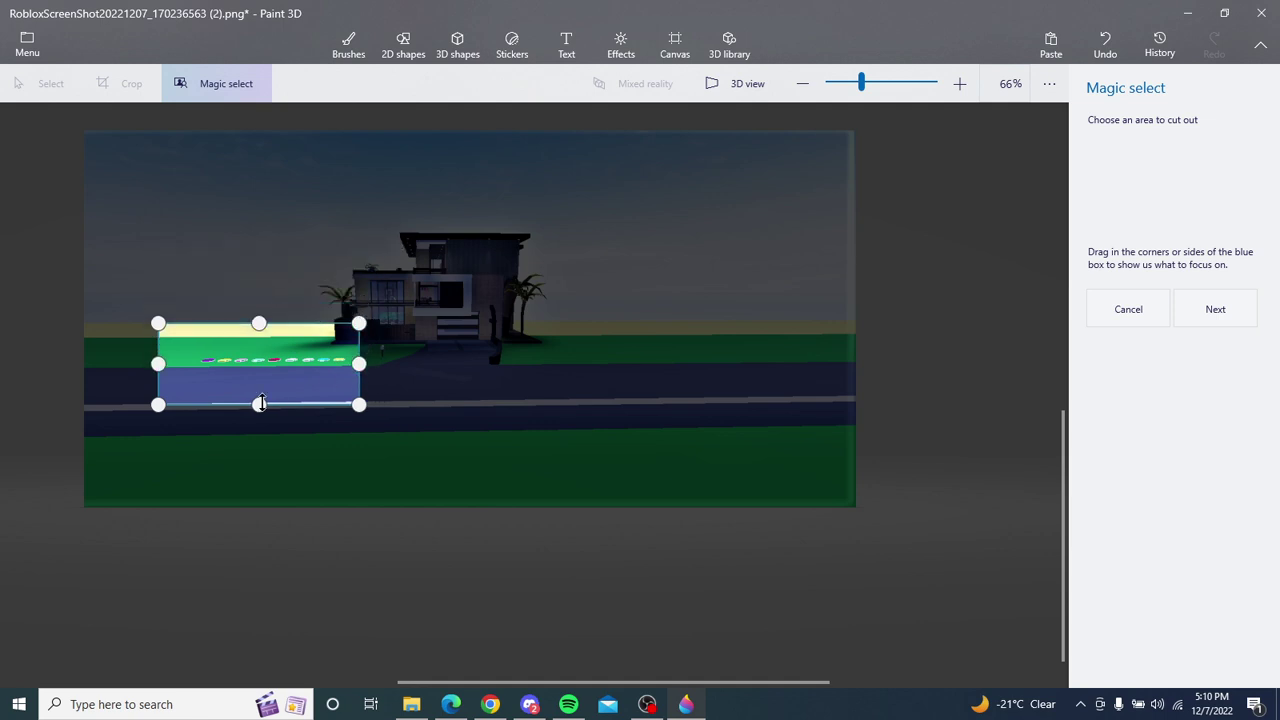
{"action": "left_click_drag", "start_coordinate": [260, 403], "coordinate": [277, 371]}
{"action": "scroll", "coordinate": [280, 352], "scroll_direction": "up", "scroll_amount": 1}
{"action": "scroll", "coordinate": [280, 352], "scroll_direction": "up", "scroll_amount": 2}
{"action": "scroll", "coordinate": [280, 352], "scroll_direction": "up", "scroll_amount": 2}
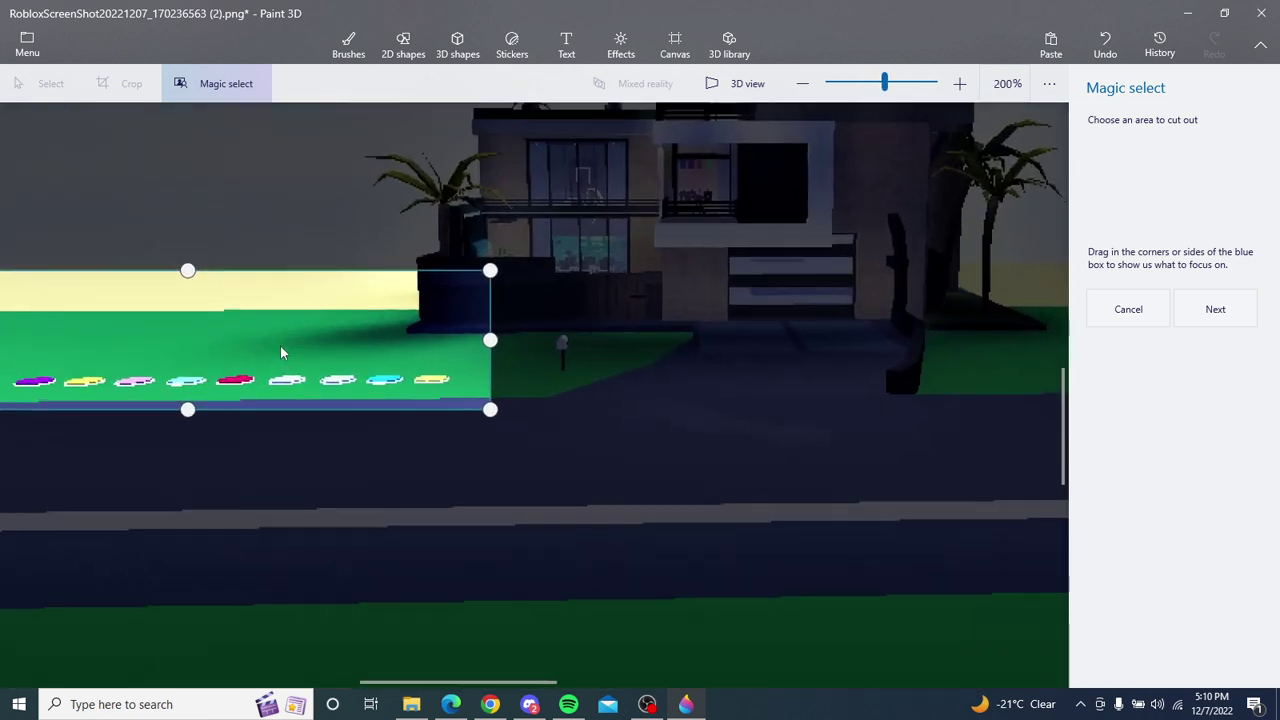
{"action": "scroll", "coordinate": [280, 352], "scroll_direction": "down", "scroll_amount": 2}
{"action": "scroll", "coordinate": [280, 352], "scroll_direction": "down", "scroll_amount": 2}
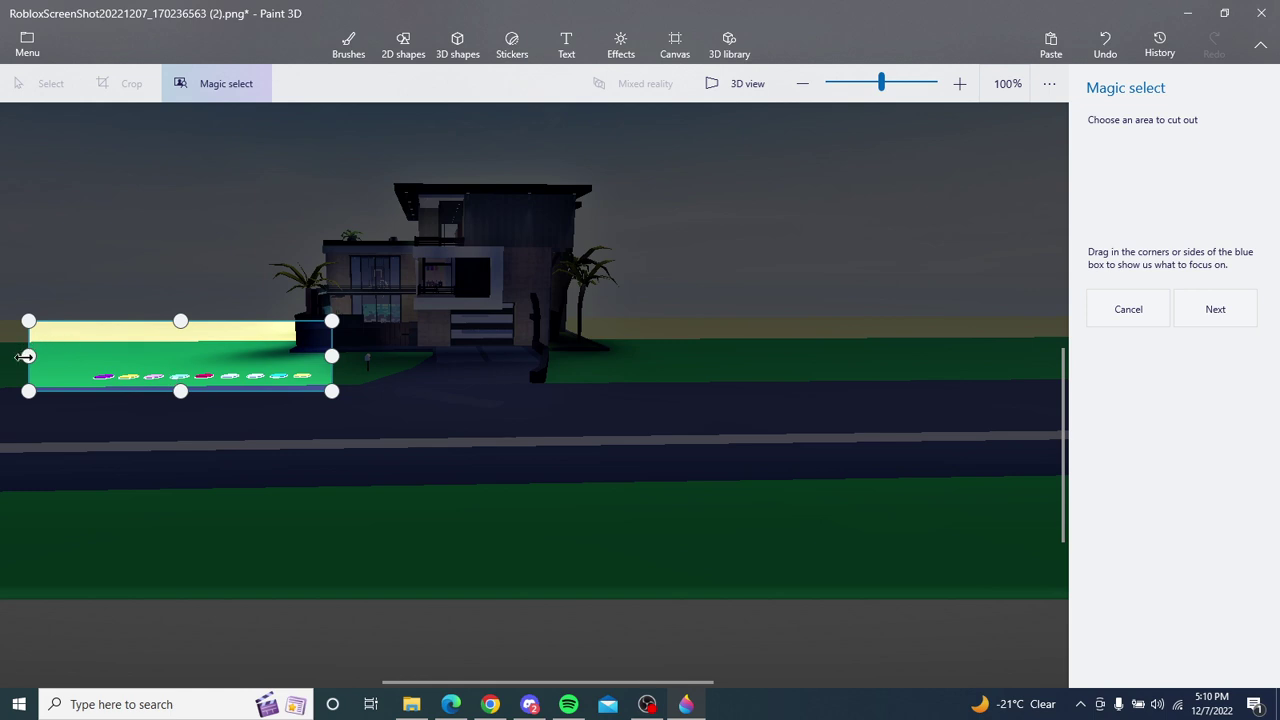
{"action": "left_click_drag", "start_coordinate": [25, 356], "coordinate": [89, 357]}
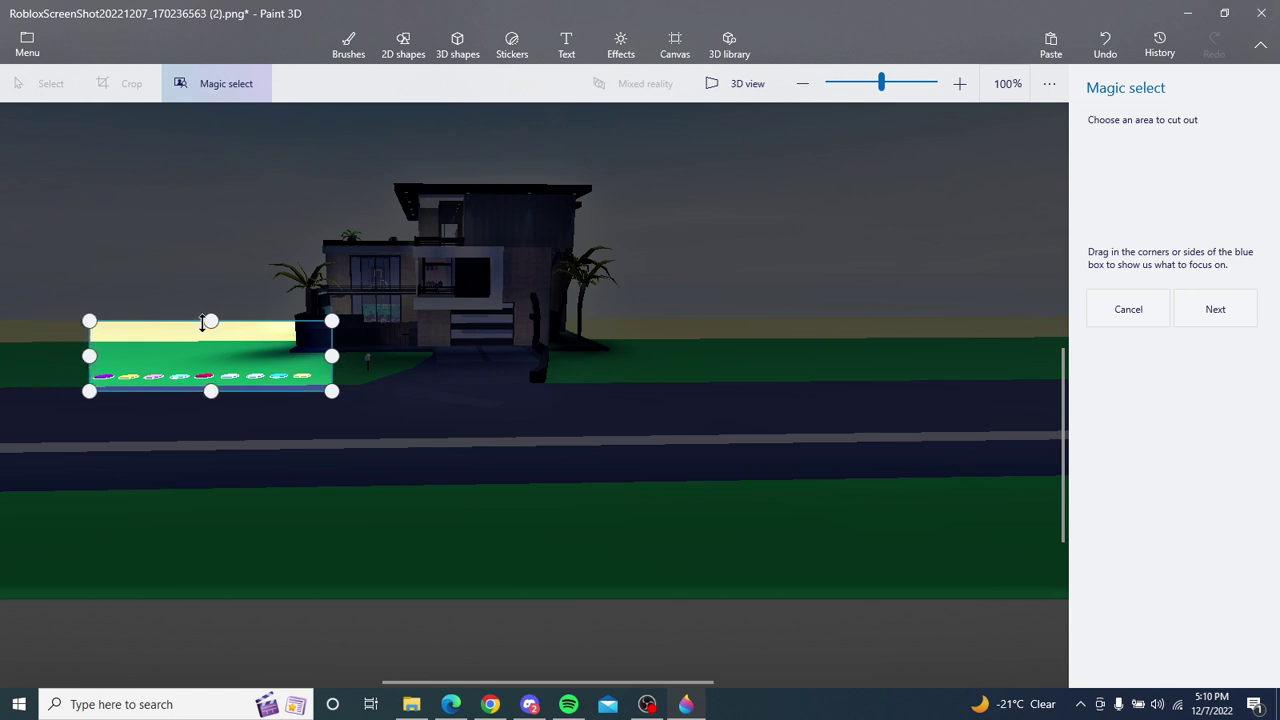
{"action": "left_click_drag", "start_coordinate": [203, 321], "coordinate": [202, 368]}
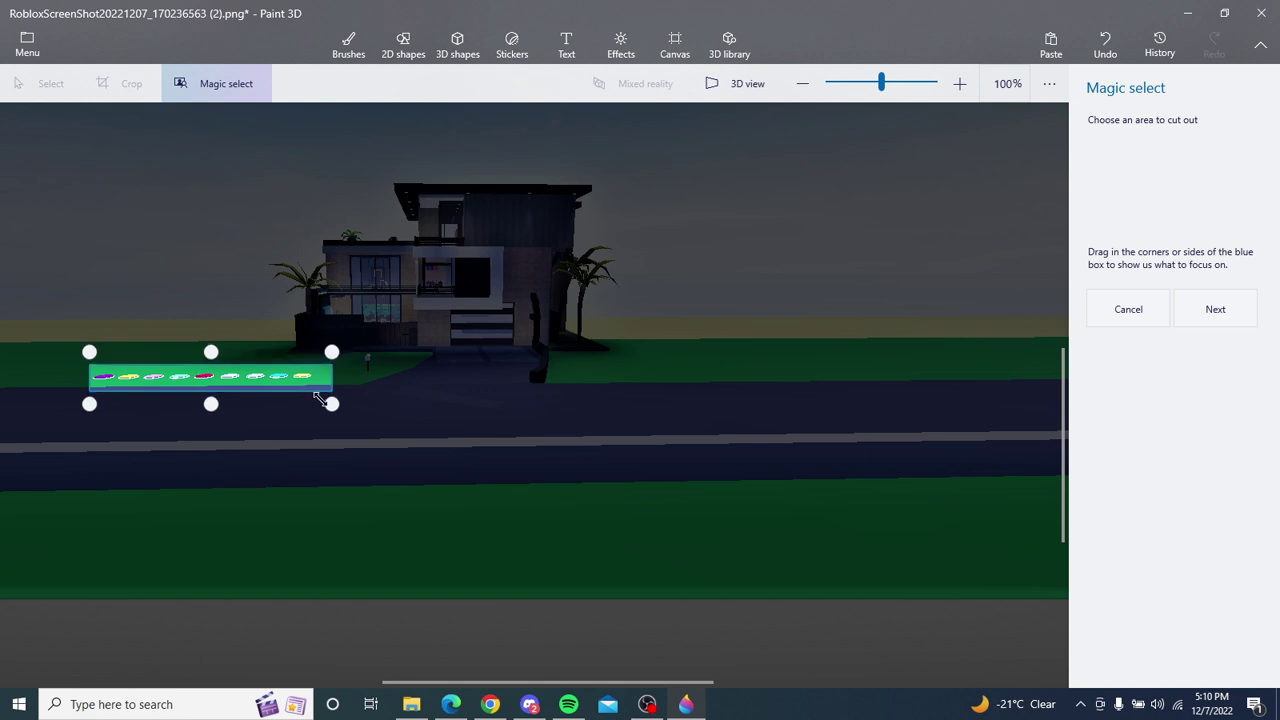
{"action": "left_click_drag", "start_coordinate": [331, 352], "coordinate": [316, 358]}
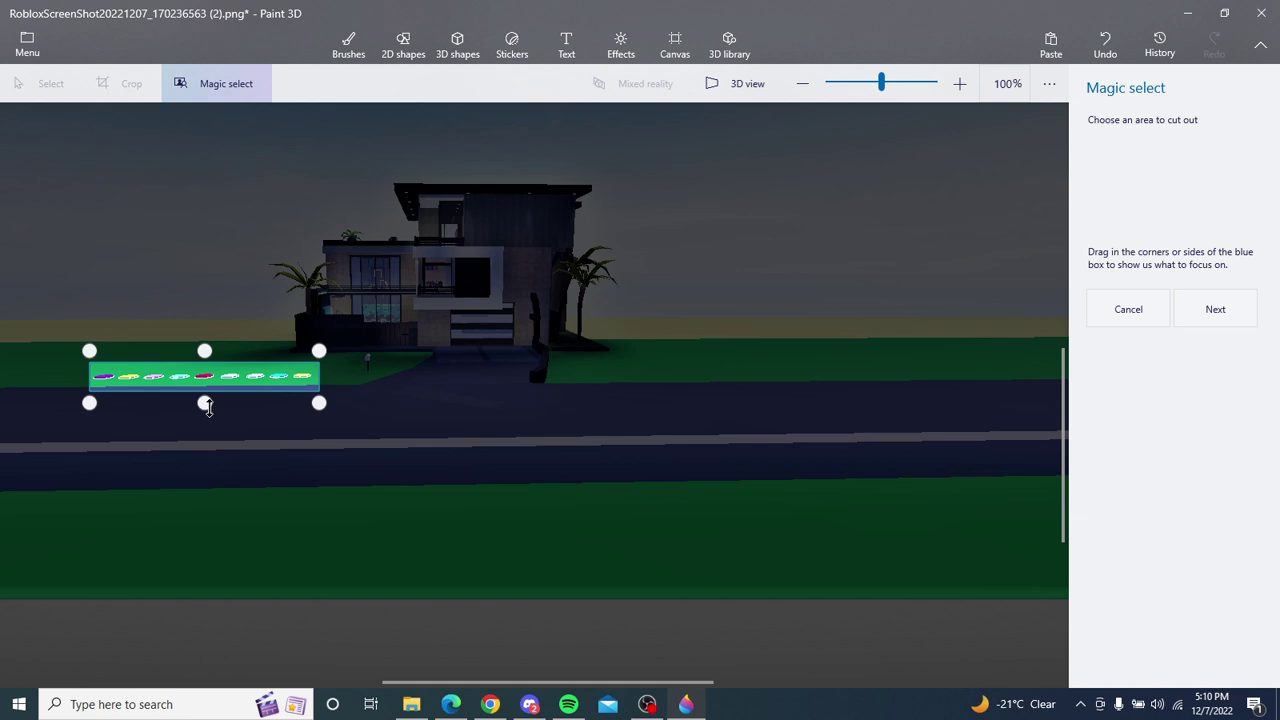
{"action": "left_click_drag", "start_coordinate": [206, 405], "coordinate": [206, 399]}
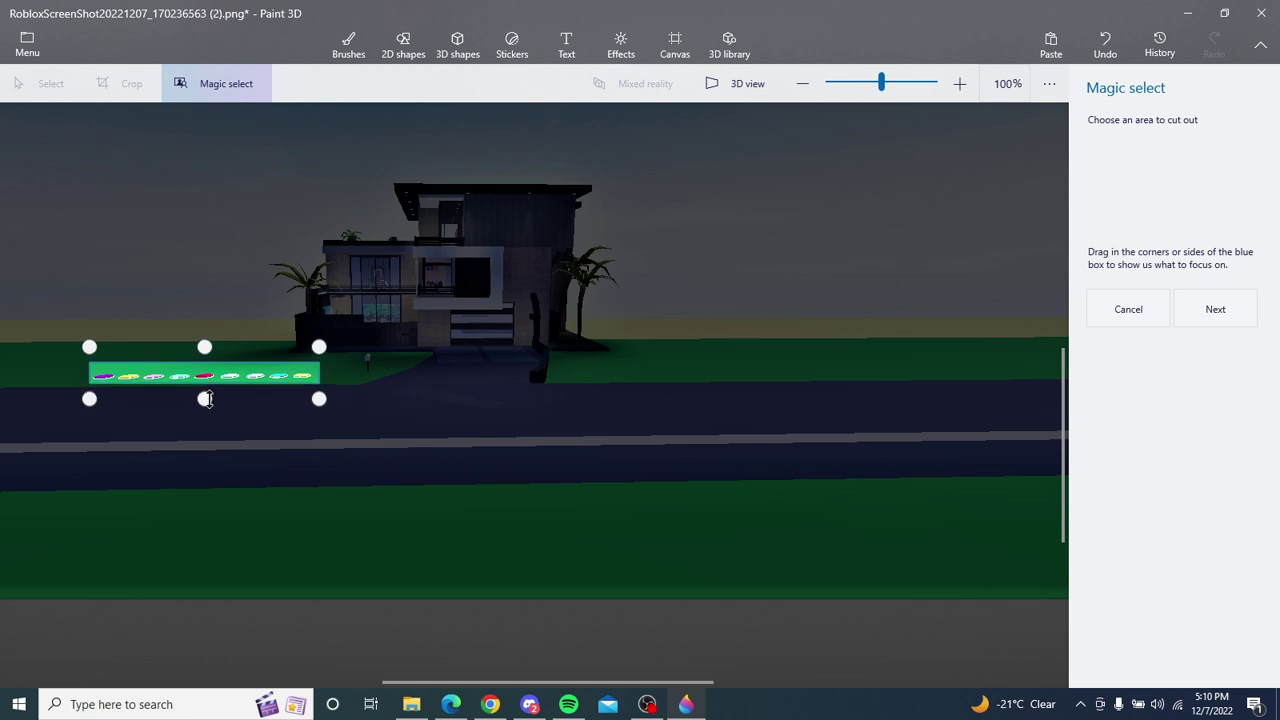
Step: Refine the cutout by adding the stepping stones along the strip
{"action": "left_click", "coordinate": [1215, 309]}
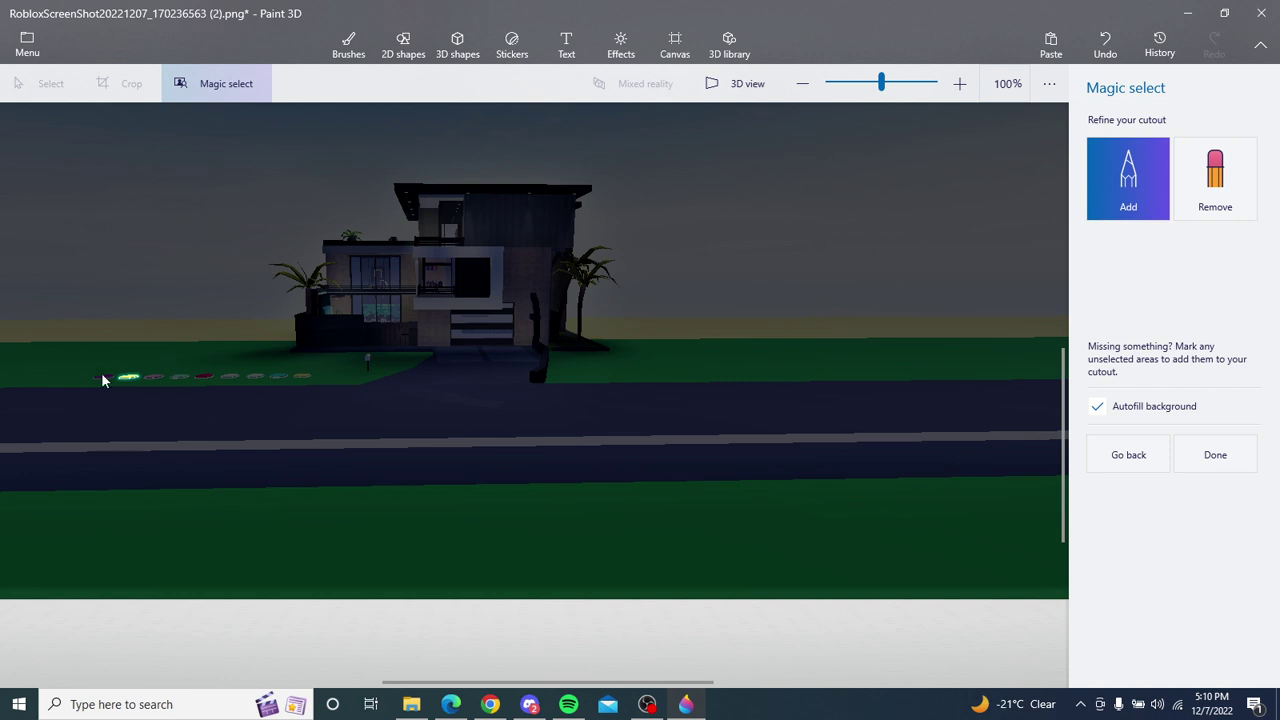
{"action": "left_click_drag", "start_coordinate": [122, 377], "coordinate": [155, 377]}
{"action": "mouse_move", "coordinate": [278, 381]}
{"action": "left_mouse_down"}
{"action": "mouse_move", "coordinate": [294, 389]}
{"action": "mouse_move", "coordinate": [300, 374]}
{"action": "left_mouse_up"}
Step: Remove grass above and below the stones, then finish and shift them right
{"action": "left_click", "coordinate": [1215, 178]}
{"action": "mouse_move", "coordinate": [93, 374]}
{"action": "left_mouse_down"}
{"action": "mouse_move", "coordinate": [157, 372]}
{"action": "mouse_move", "coordinate": [130, 342]}
{"action": "mouse_move", "coordinate": [90, 342]}
{"action": "mouse_move", "coordinate": [71, 367]}
{"action": "left_mouse_up"}
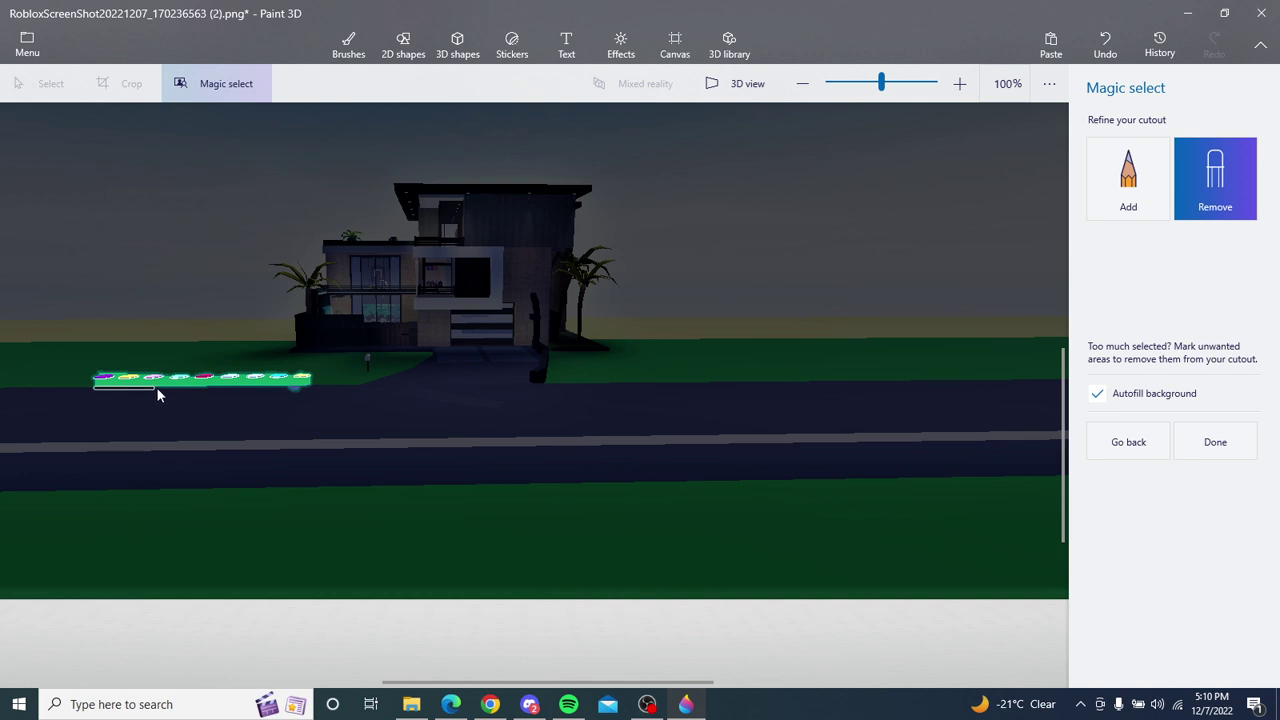
{"action": "mouse_move", "coordinate": [157, 389]}
{"action": "left_mouse_down"}
{"action": "mouse_move", "coordinate": [316, 389]}
{"action": "mouse_move", "coordinate": [289, 389]}
{"action": "mouse_move", "coordinate": [301, 393]}
{"action": "left_mouse_up"}
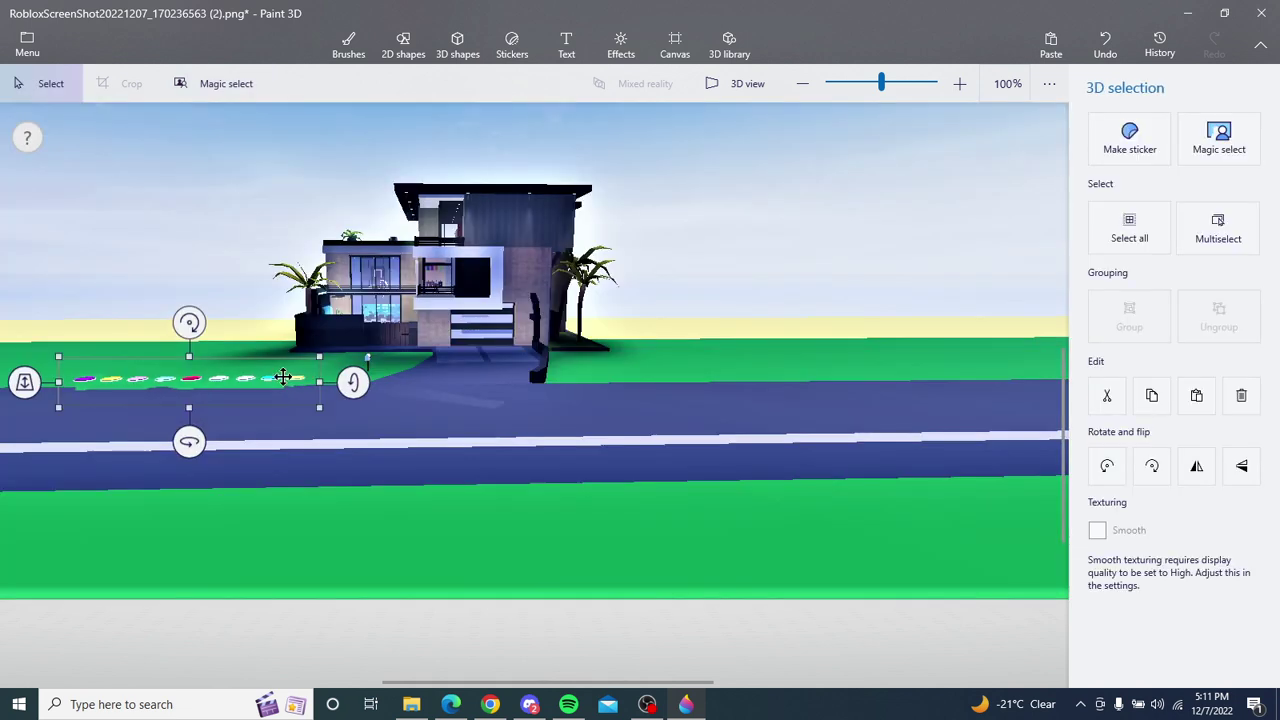
{"action": "mouse_move", "coordinate": [267, 377]}
{"action": "left_mouse_down"}
{"action": "mouse_move", "coordinate": [329, 386]}
{"action": "mouse_move", "coordinate": [295, 379]}
{"action": "mouse_move", "coordinate": [295, 355]}
{"action": "mouse_move", "coordinate": [297, 391]}
{"action": "left_mouse_up"}
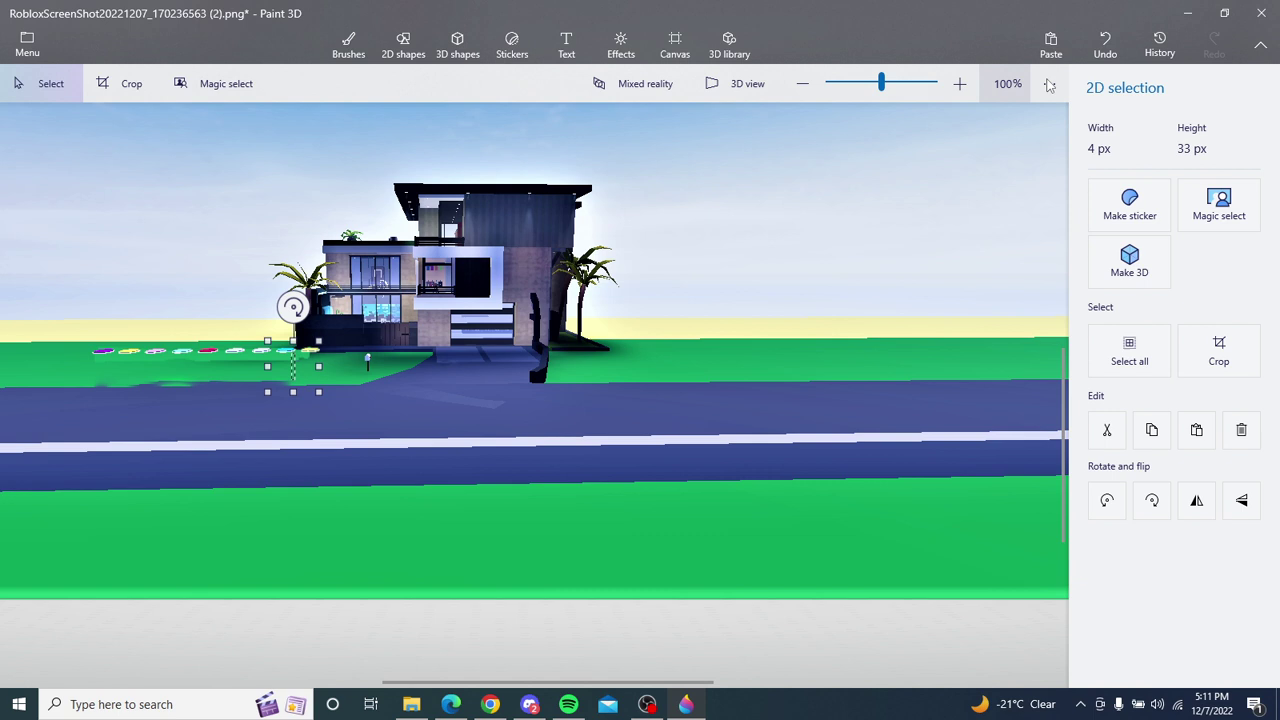
Step: Undo the stepping-stone cutout and its move
{"action": "left_click", "coordinate": [1097, 60]}
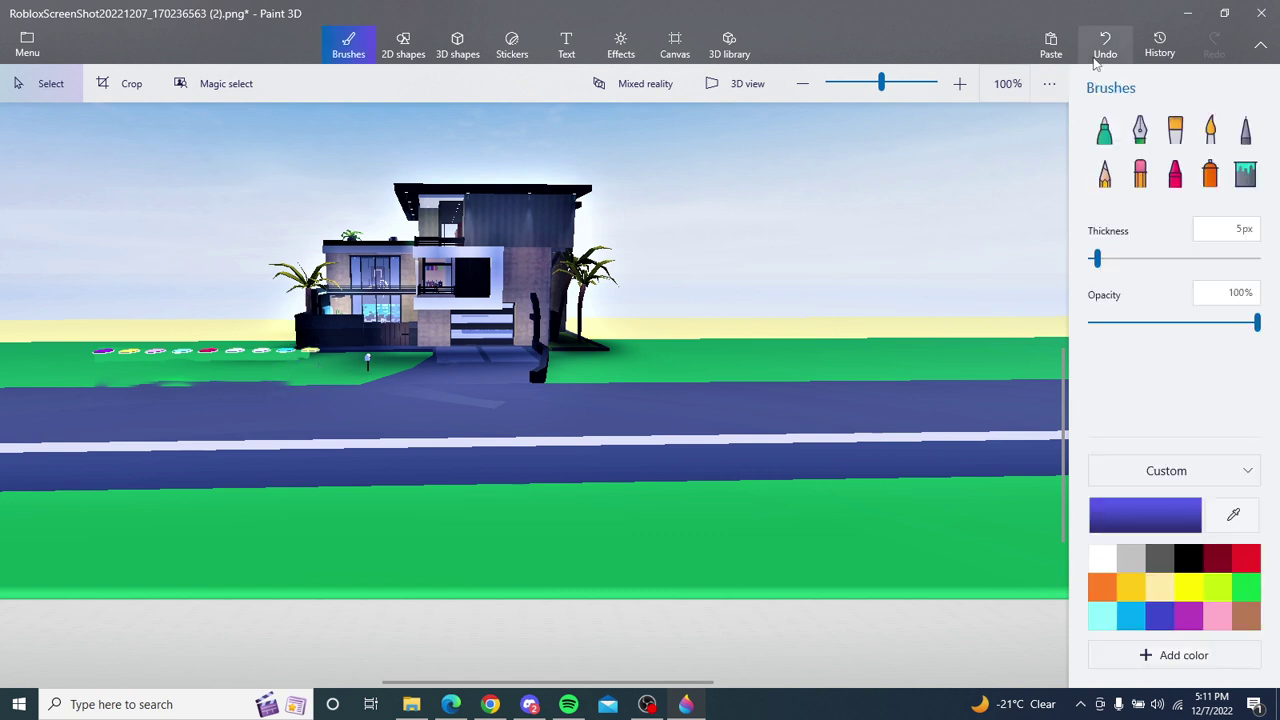
{"action": "left_click", "coordinate": [1107, 60]}
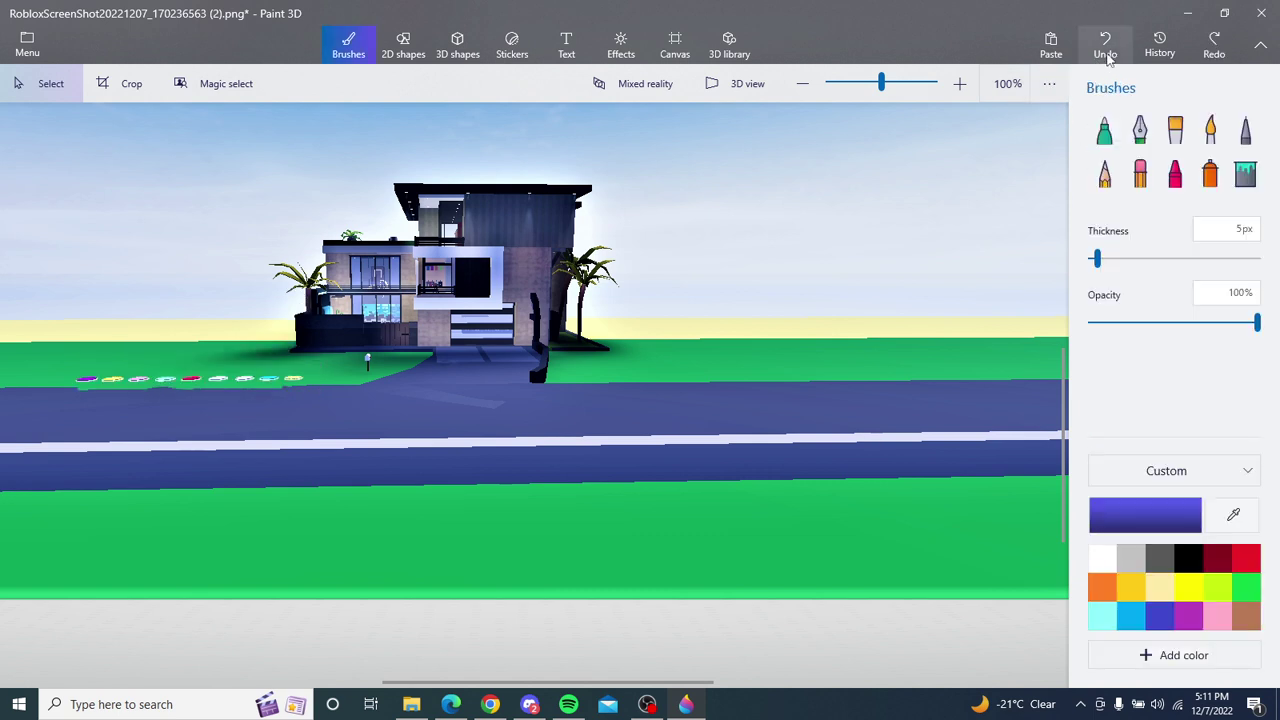
{"action": "left_click", "coordinate": [1107, 60]}
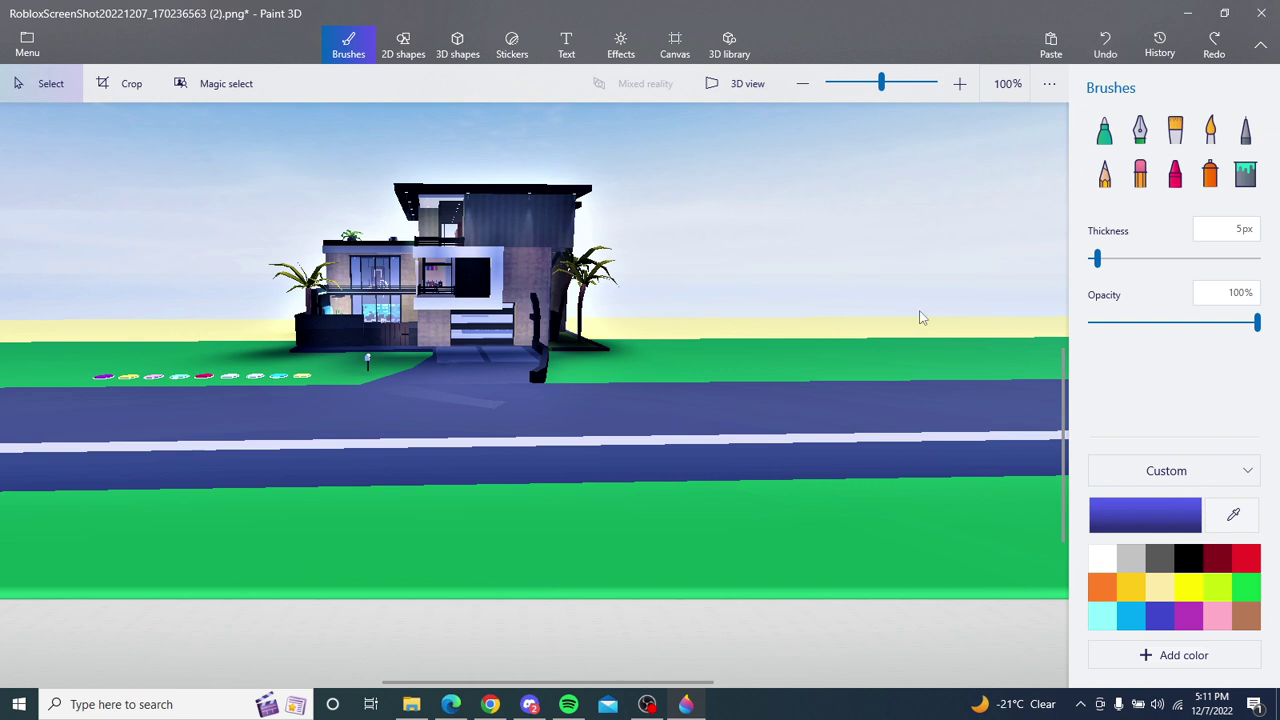
Step: Start a fresh Magic select and roughly frame the stepping stones above the road
{"action": "left_click", "coordinate": [220, 83]}
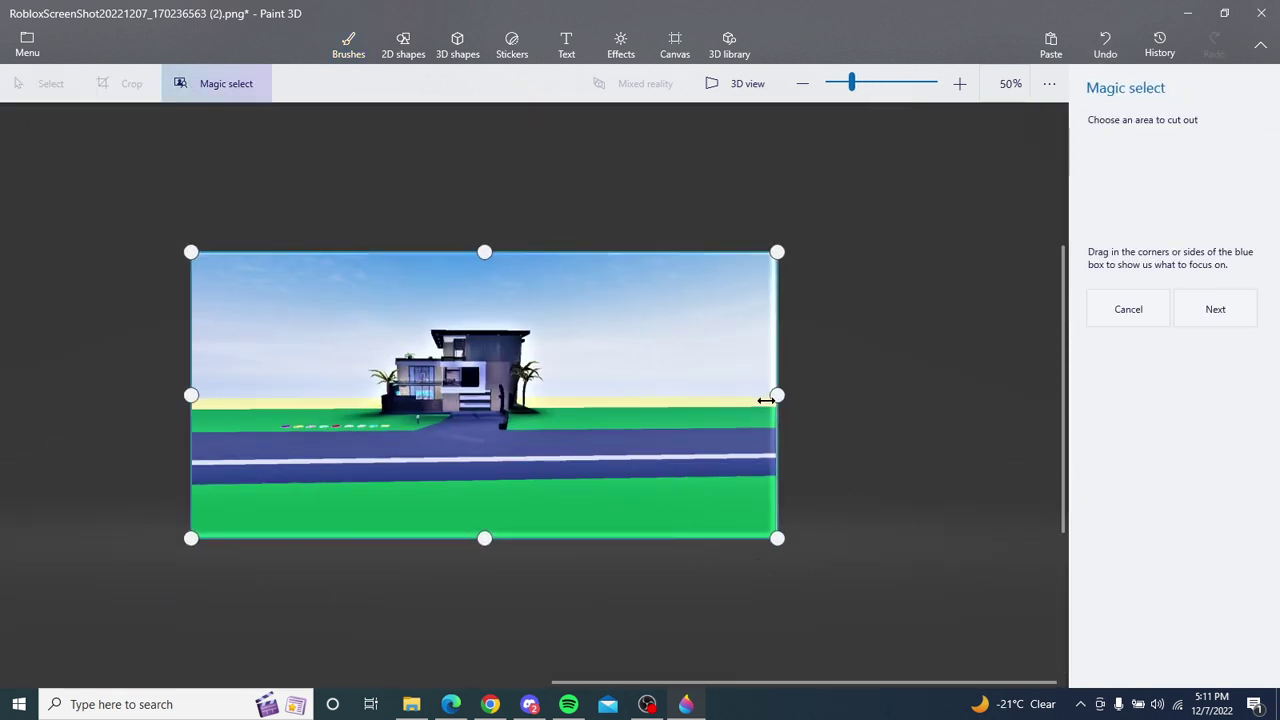
{"action": "left_click_drag", "start_coordinate": [777, 394], "coordinate": [407, 433]}
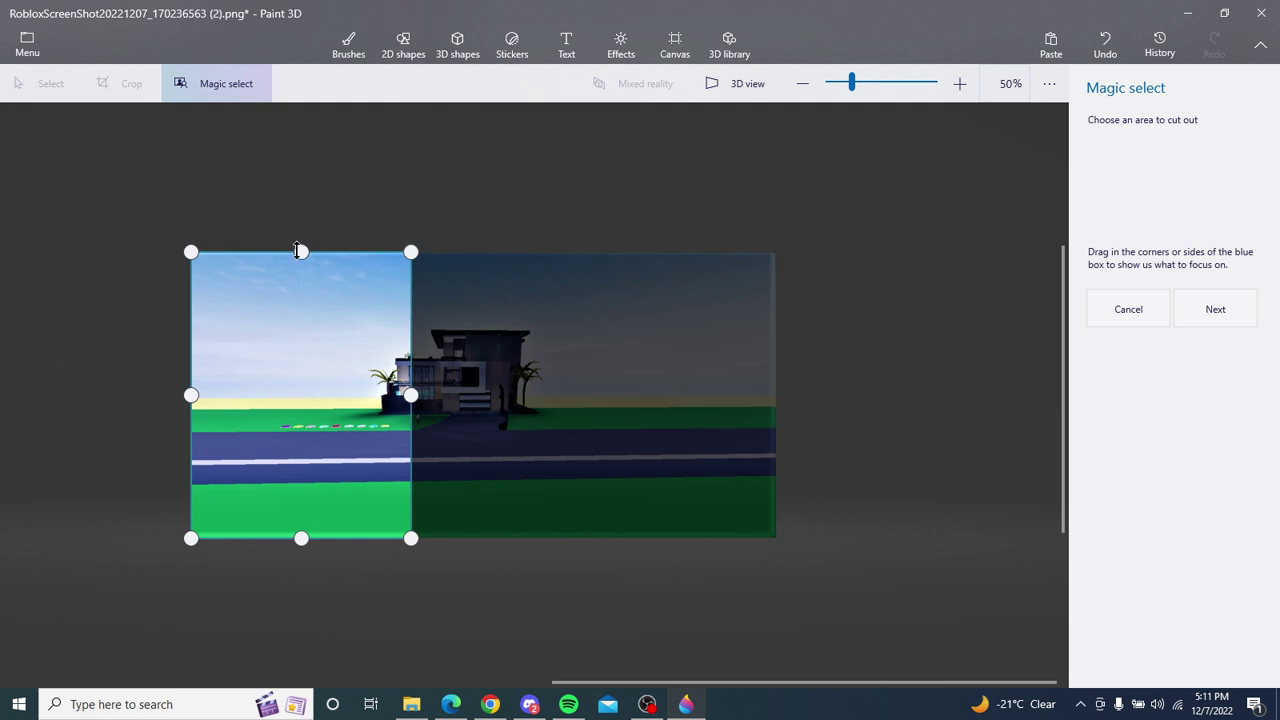
{"action": "left_click_drag", "start_coordinate": [301, 251], "coordinate": [325, 357]}
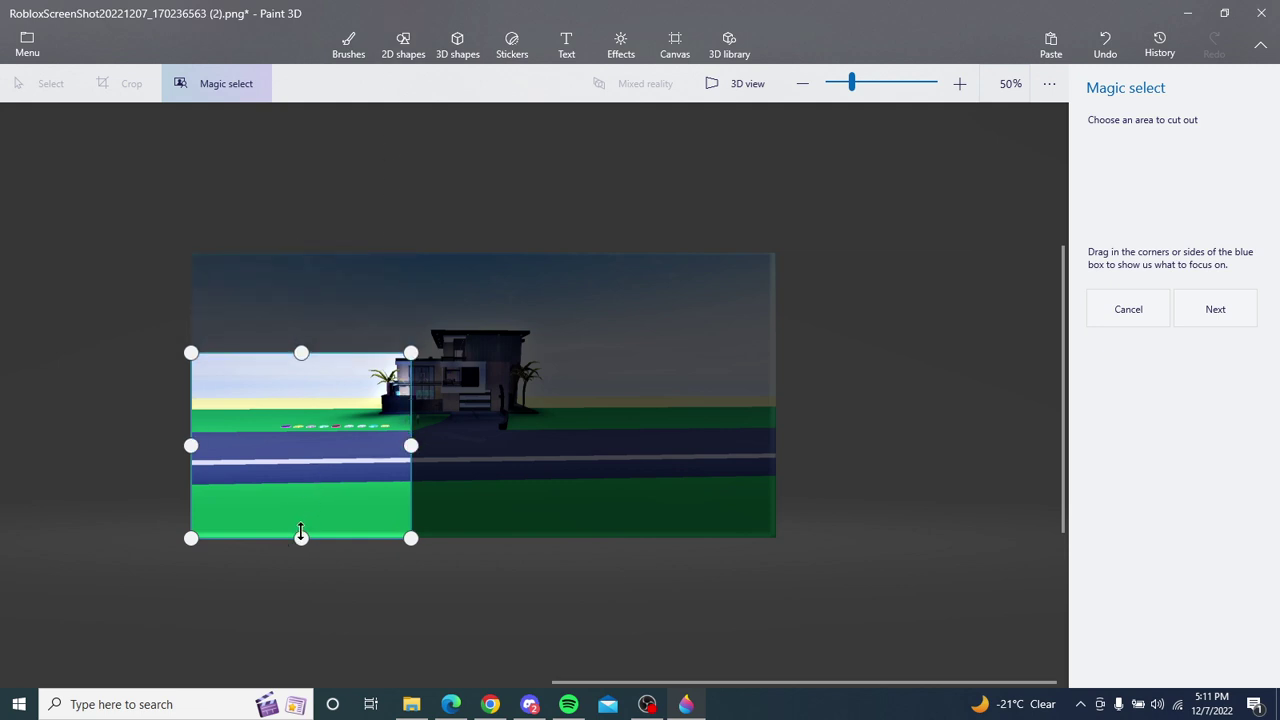
{"action": "left_click_drag", "start_coordinate": [301, 537], "coordinate": [301, 431]}
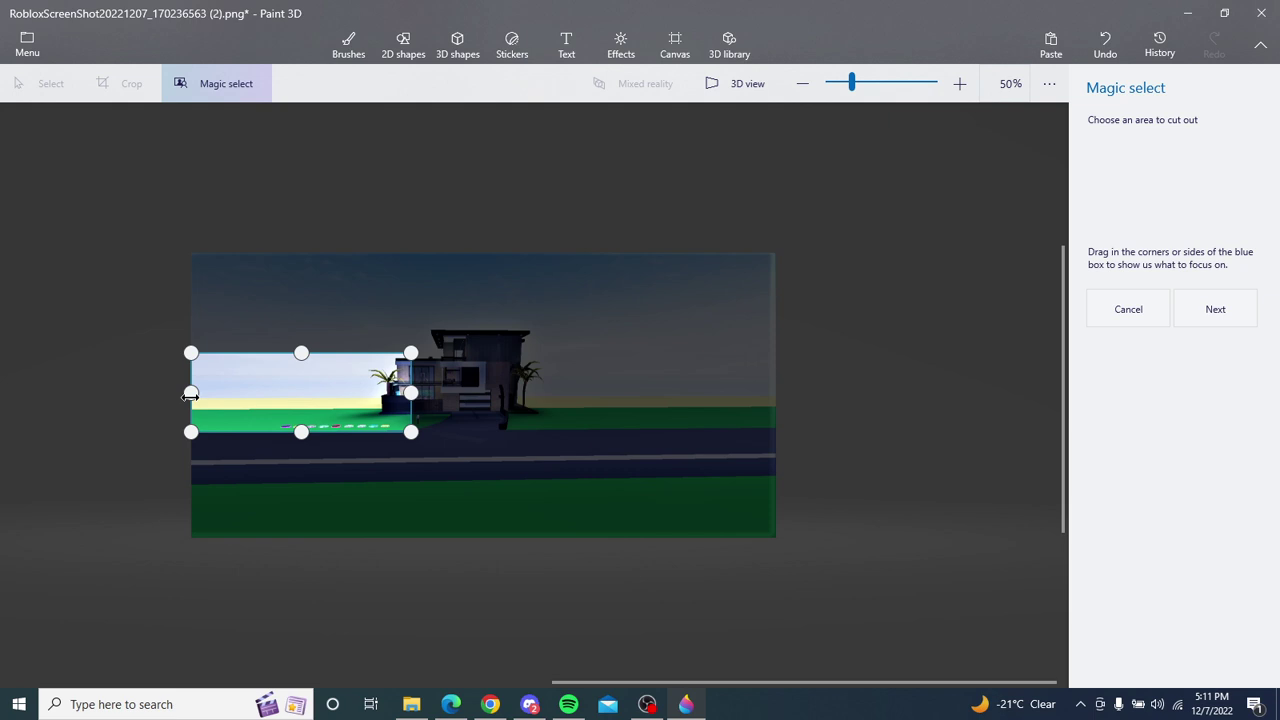
{"action": "mouse_move", "coordinate": [190, 395]}
{"action": "left_mouse_down"}
{"action": "mouse_move", "coordinate": [286, 395]}
{"action": "mouse_move", "coordinate": [266, 395]}
{"action": "left_mouse_up"}
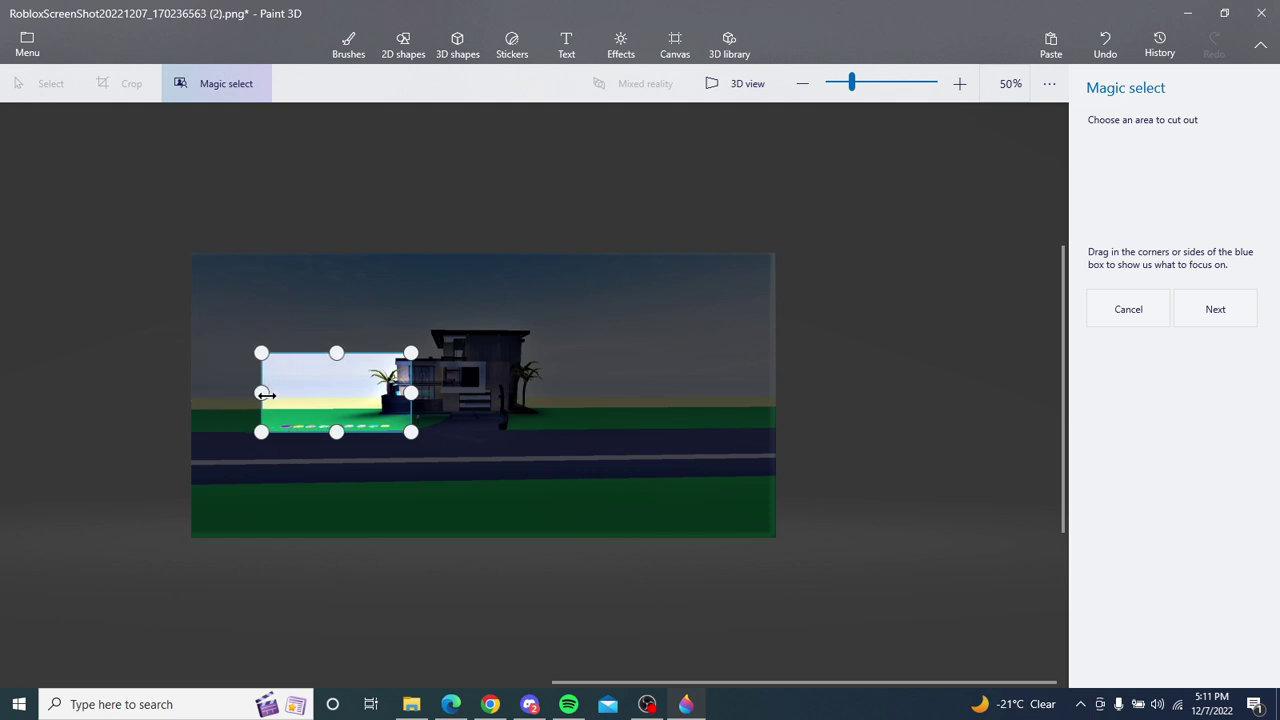
{"action": "left_click_drag", "start_coordinate": [337, 353], "coordinate": [343, 425]}
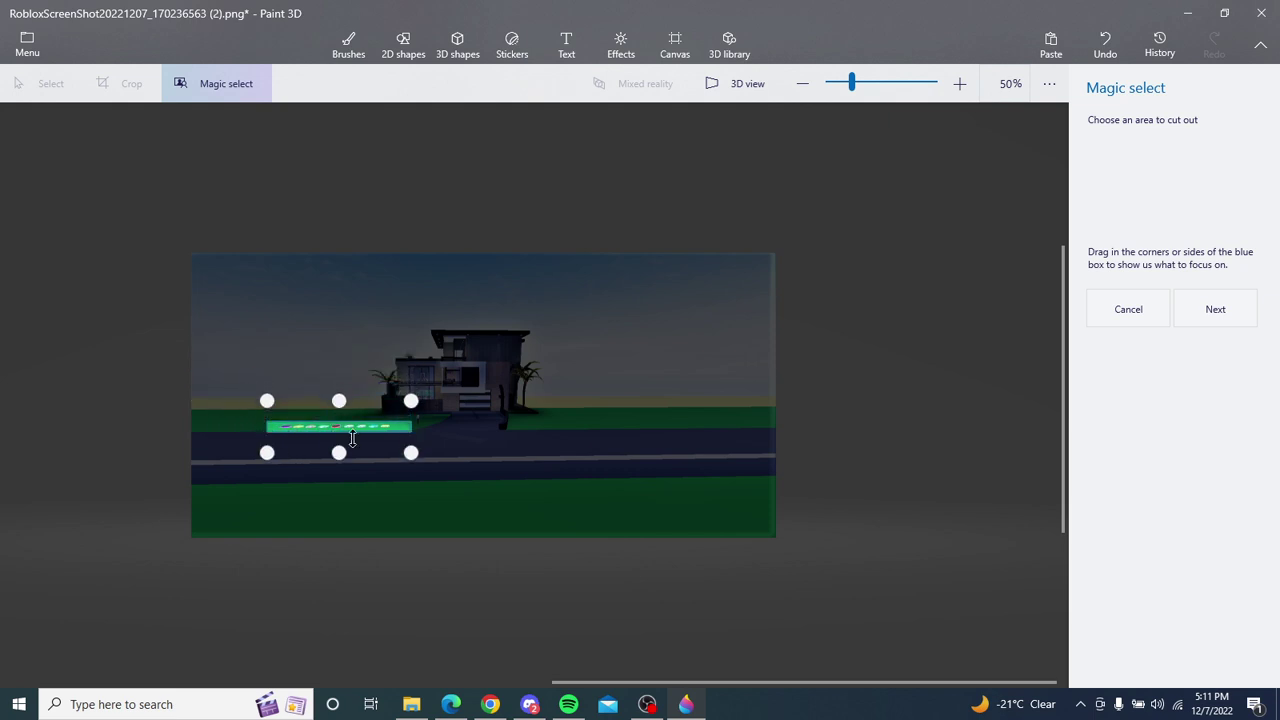
{"action": "scroll", "coordinate": [353, 438], "scroll_direction": "up", "scroll_amount": 2}
{"action": "scroll", "coordinate": [355, 435], "scroll_direction": "up", "scroll_amount": 1}
{"action": "scroll", "coordinate": [355, 435], "scroll_direction": "up", "scroll_amount": 2}
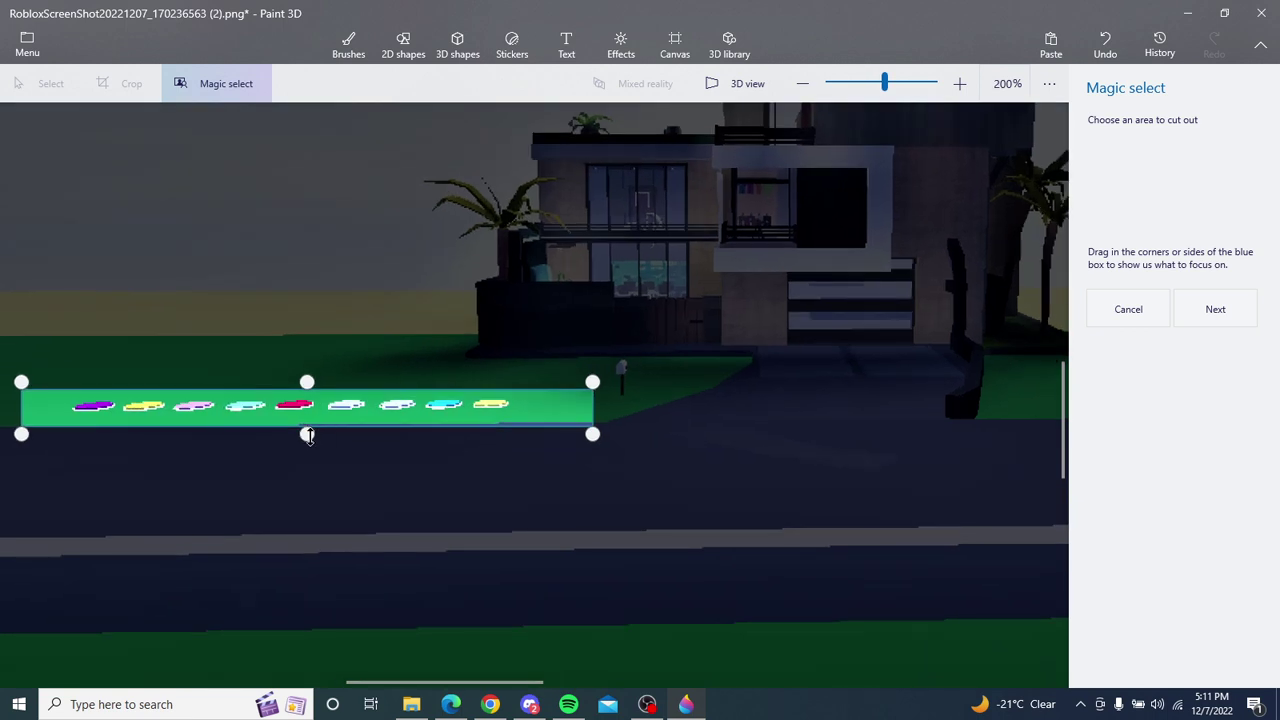
Step: Fine-tune the box edges, trimming empty grass so it hugs the stones
{"action": "left_click_drag", "start_coordinate": [308, 436], "coordinate": [307, 427]}
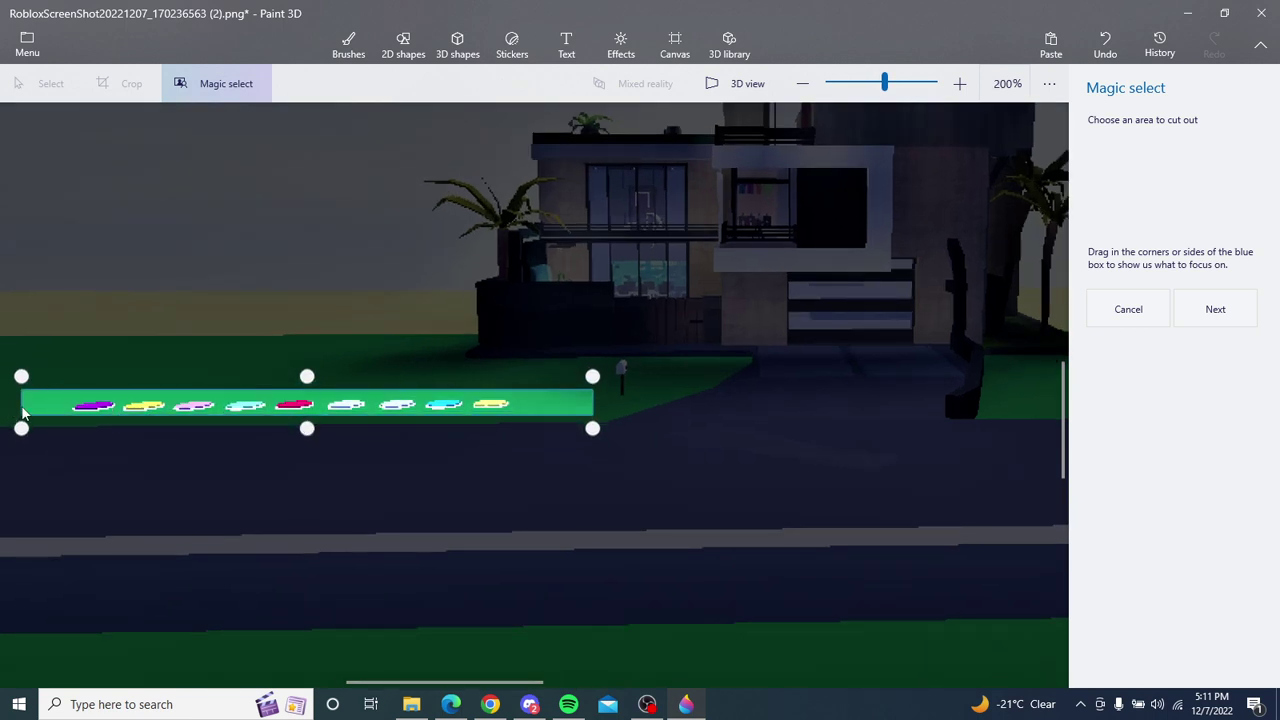
{"action": "left_click_drag", "start_coordinate": [21, 376], "coordinate": [69, 380]}
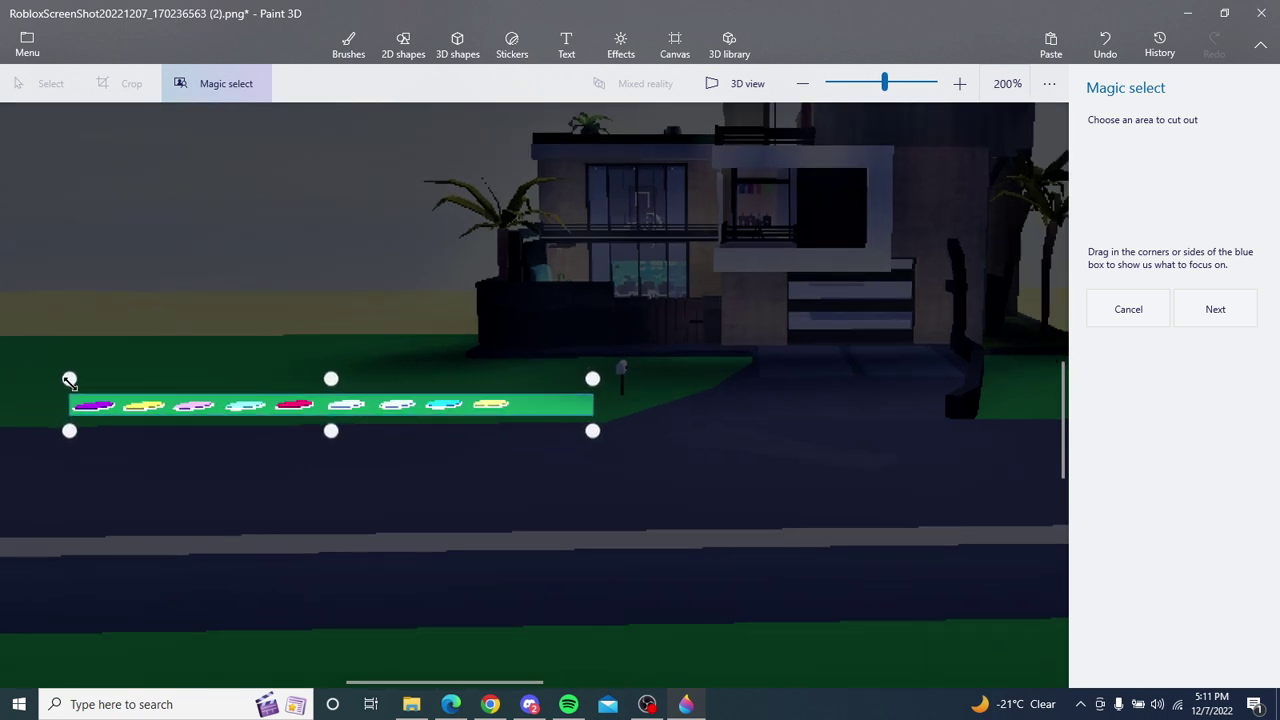
{"action": "left_click_drag", "start_coordinate": [592, 378], "coordinate": [511, 376]}
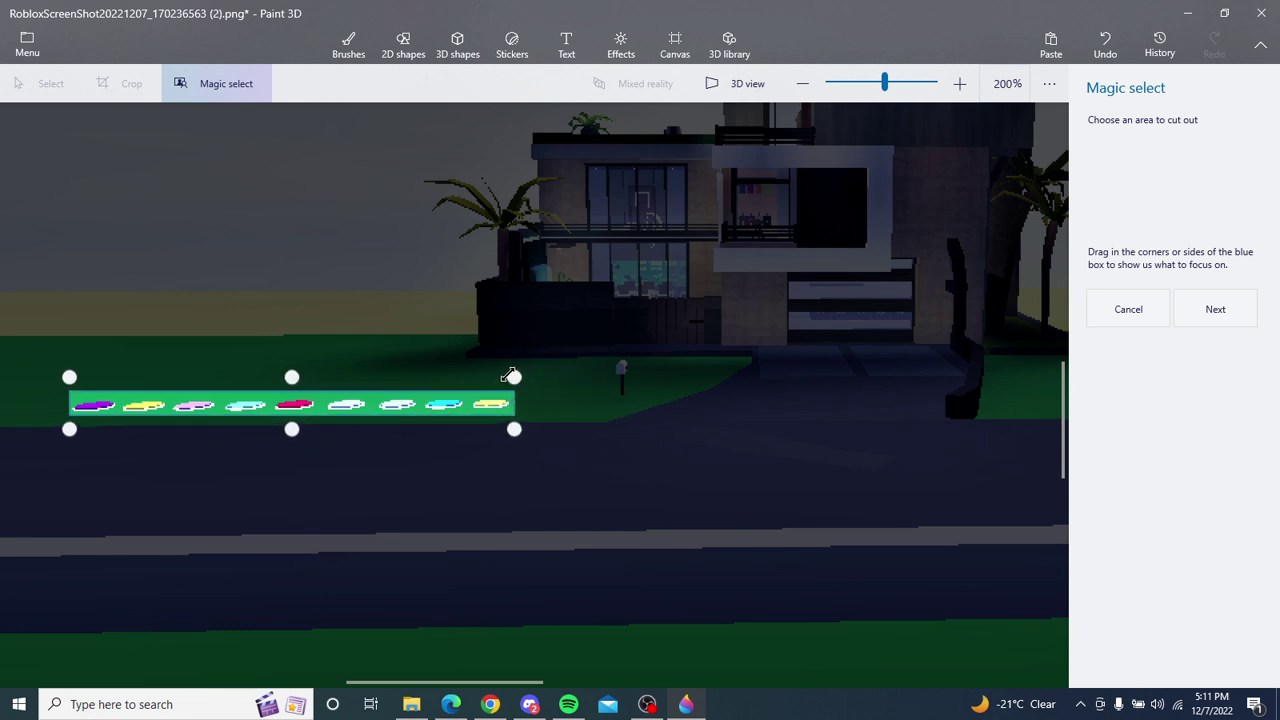
{"action": "left_click_drag", "start_coordinate": [285, 377], "coordinate": [285, 380]}
{"action": "left_click_drag", "start_coordinate": [290, 434], "coordinate": [290, 432]}
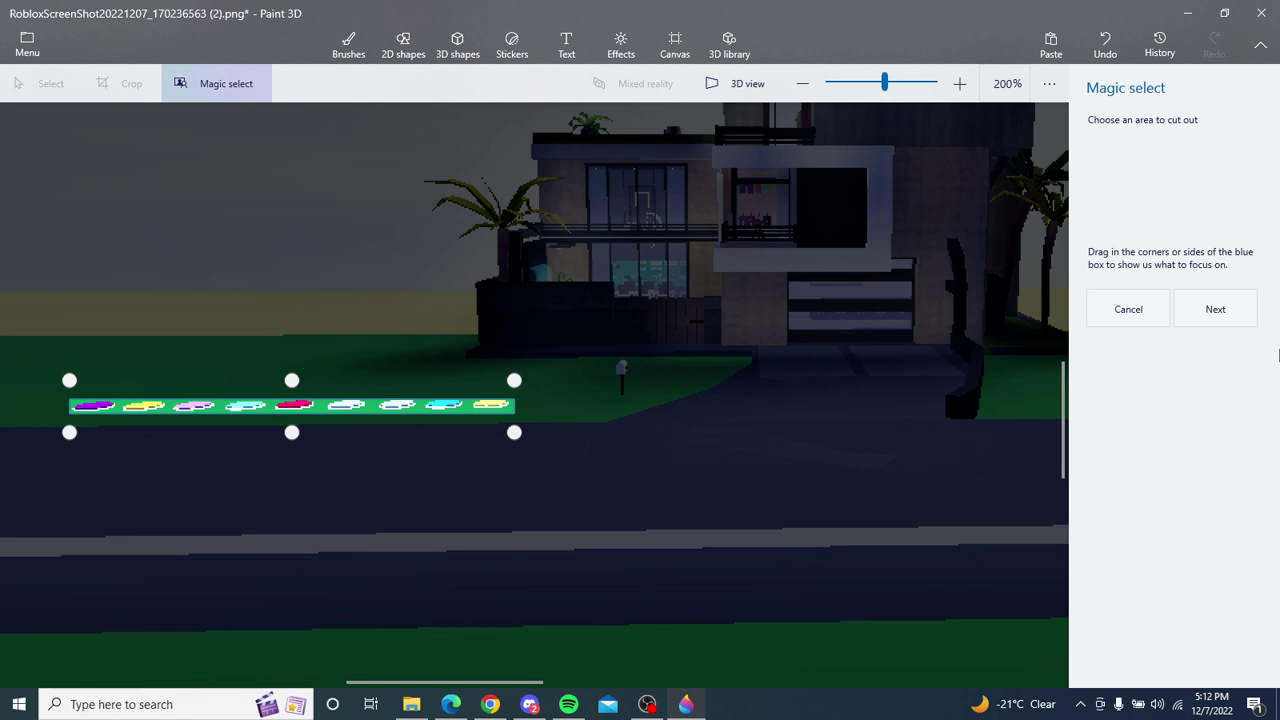
Step: Paint the missed stepping stones in with the Add brush and finish the cutout
{"action": "left_click", "coordinate": [1224, 316]}
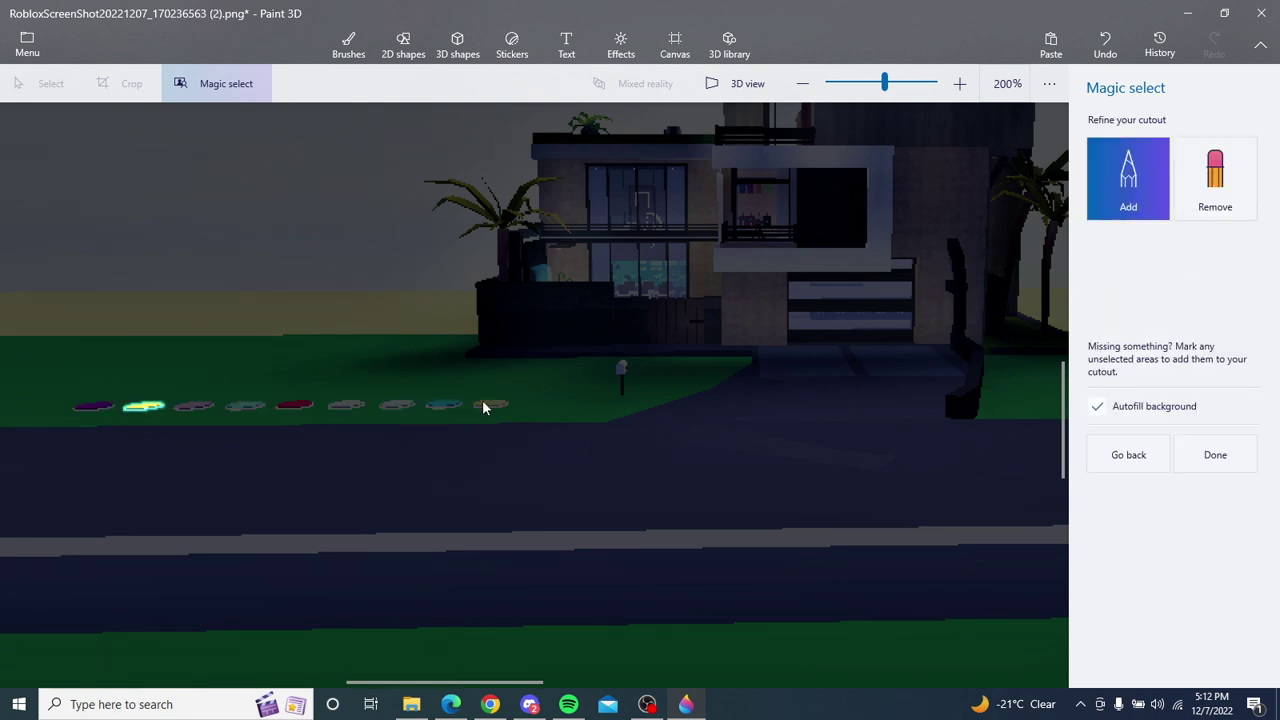
{"action": "mouse_move", "coordinate": [484, 404]}
{"action": "left_mouse_down"}
{"action": "mouse_move", "coordinate": [506, 408]}
{"action": "mouse_move", "coordinate": [97, 411]}
{"action": "left_mouse_up"}
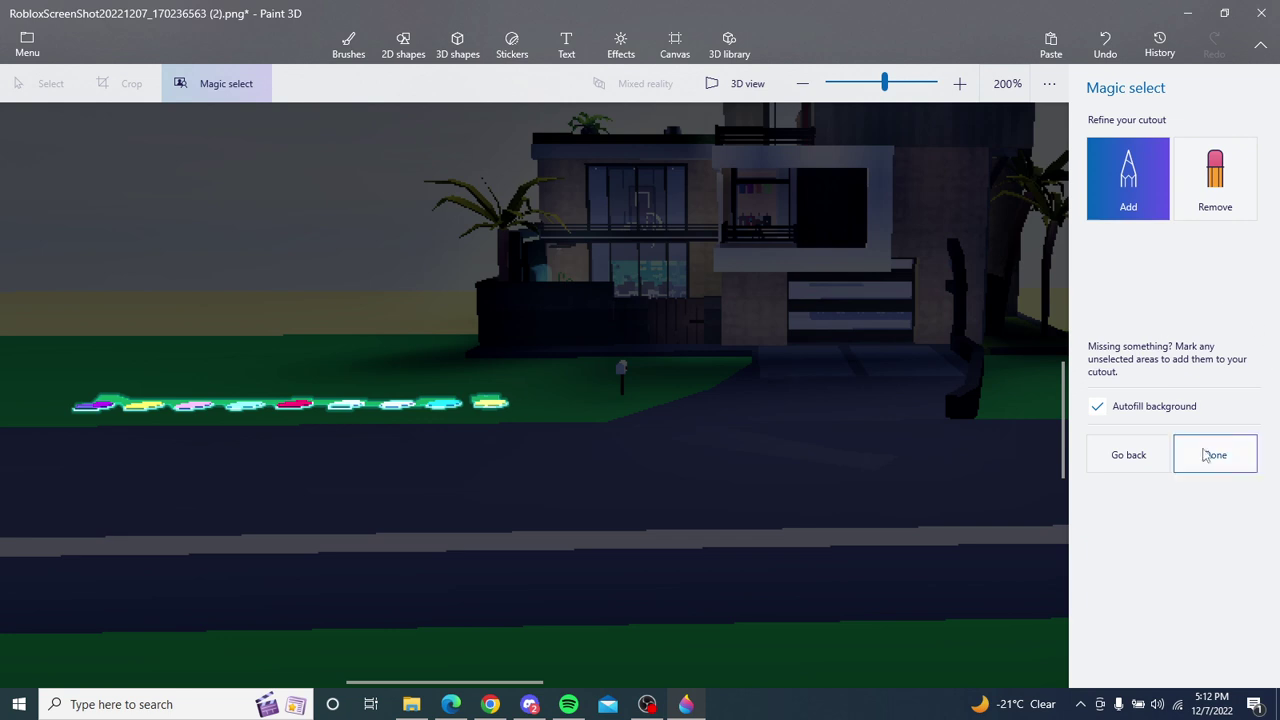
{"action": "left_click", "coordinate": [1193, 455]}
Step: Drag the stepping-stone cutout up the lawn toward the house's base
{"action": "mouse_move", "coordinate": [467, 401]}
{"action": "left_mouse_down"}
{"action": "mouse_move", "coordinate": [451, 428]}
{"action": "mouse_move", "coordinate": [451, 406]}
{"action": "mouse_move", "coordinate": [483, 398]}
{"action": "left_mouse_up"}
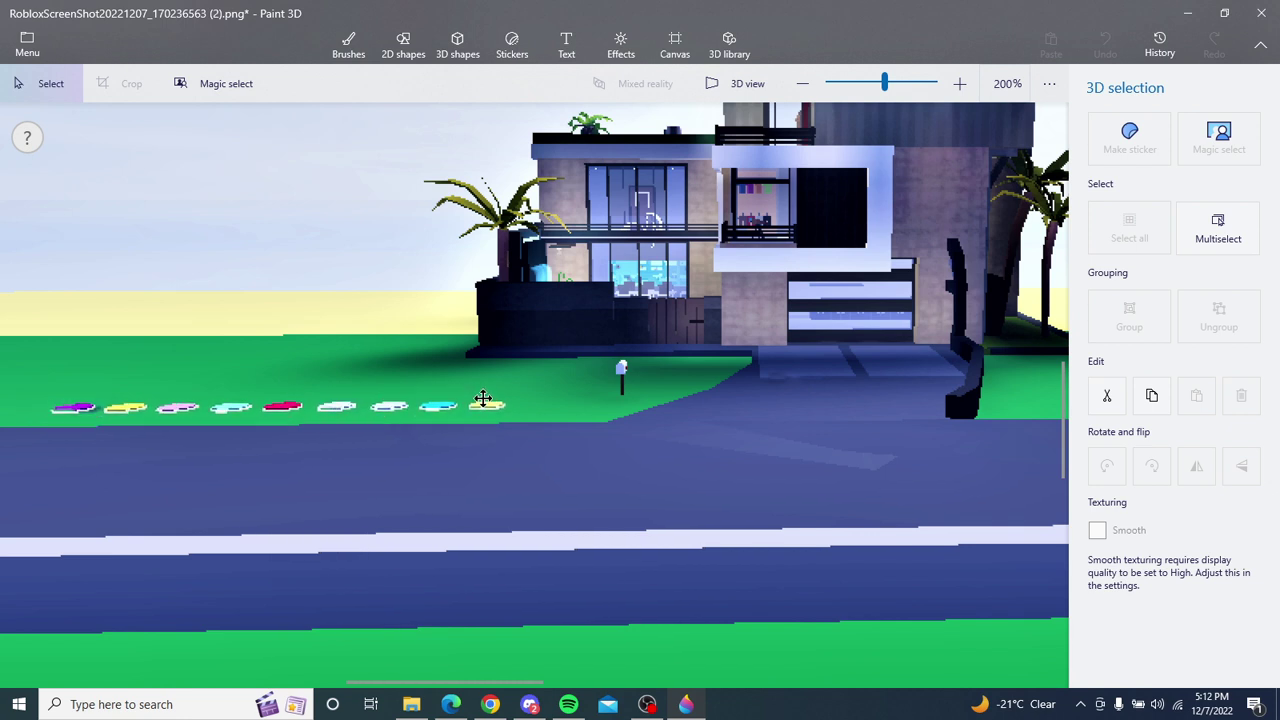
{"action": "left_click_drag", "start_coordinate": [483, 398], "coordinate": [505, 355]}
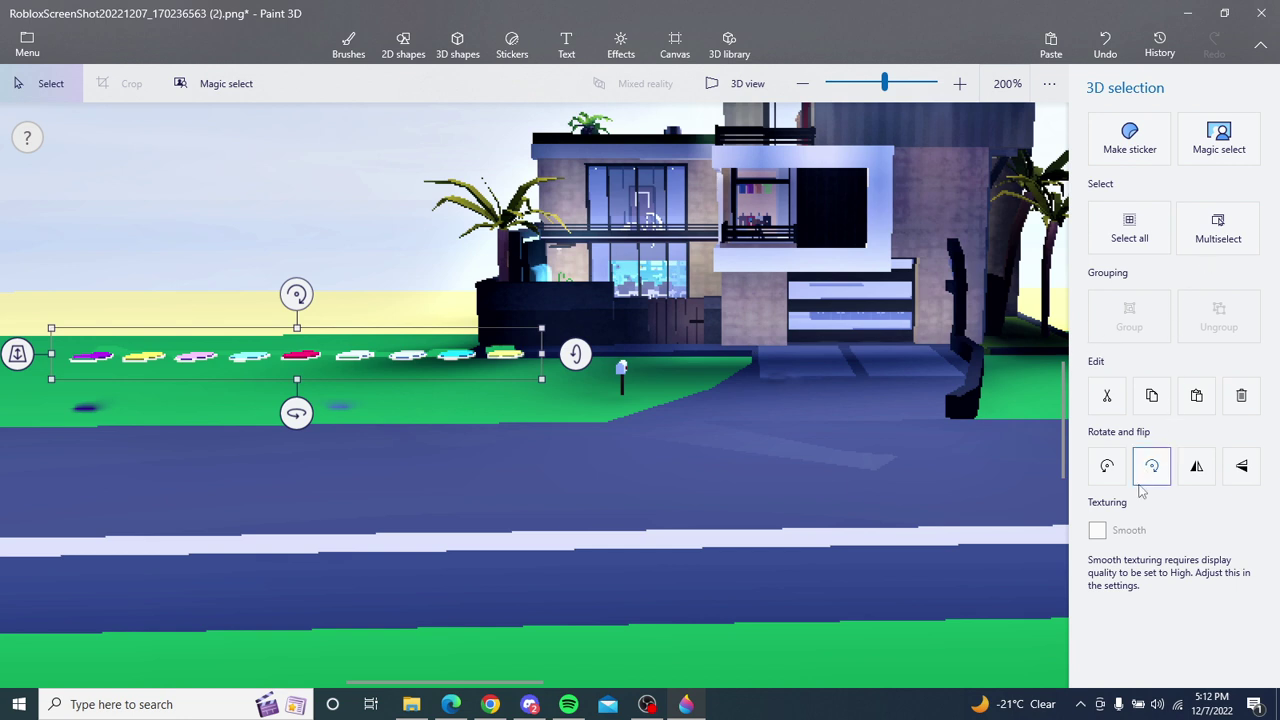
Step: Delete the stepping-stone cutout and sample the lawn green for the Marker
{"action": "left_click", "coordinate": [1107, 396]}
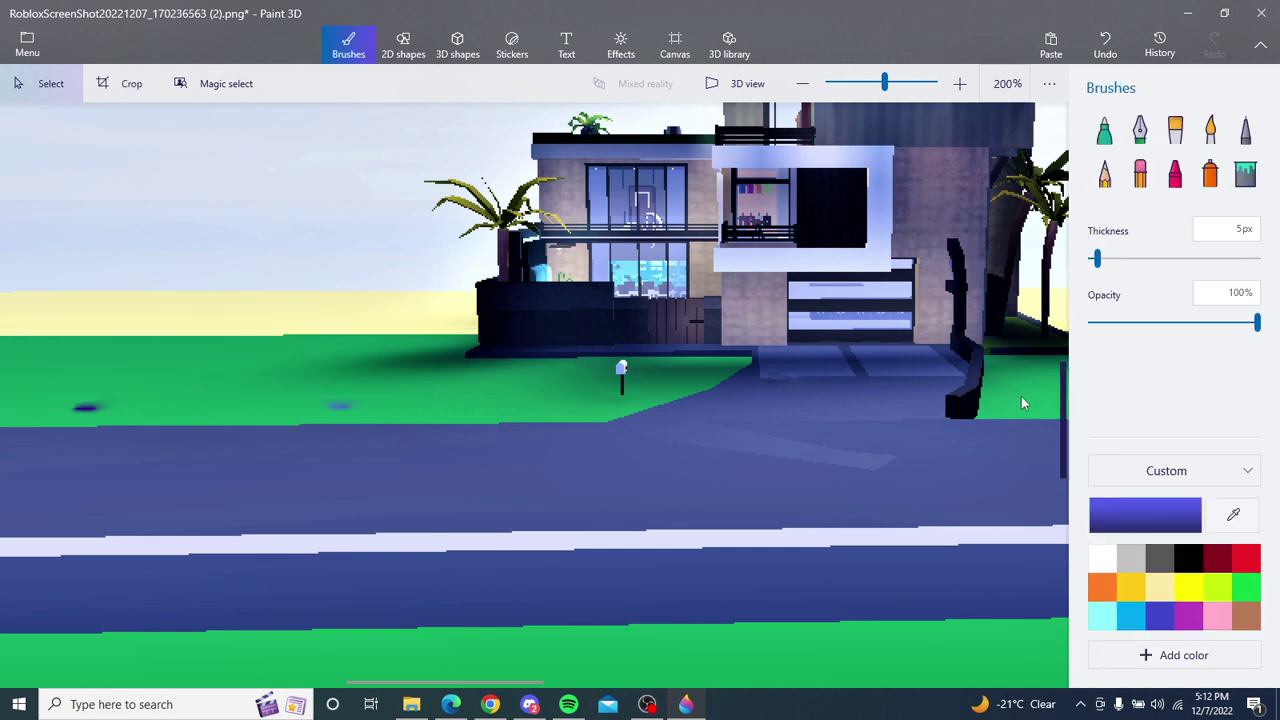
{"action": "left_click", "coordinate": [1104, 130]}
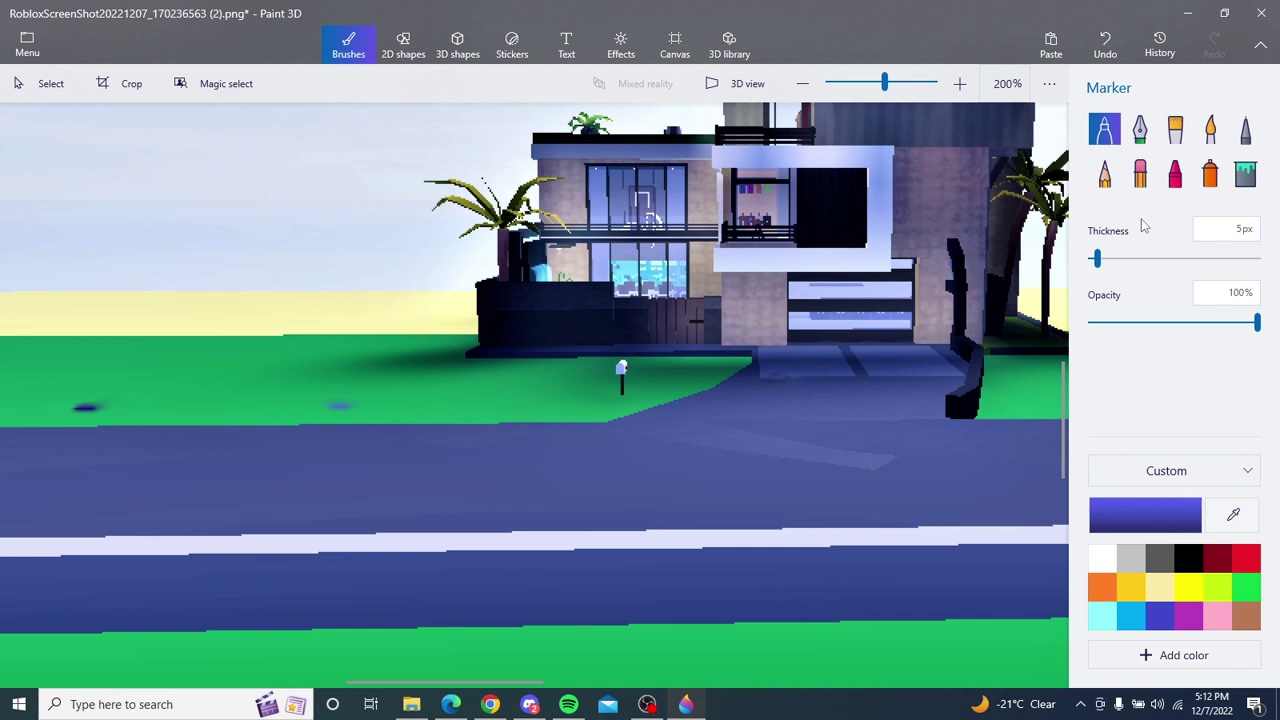
{"action": "left_click", "coordinate": [1236, 517]}
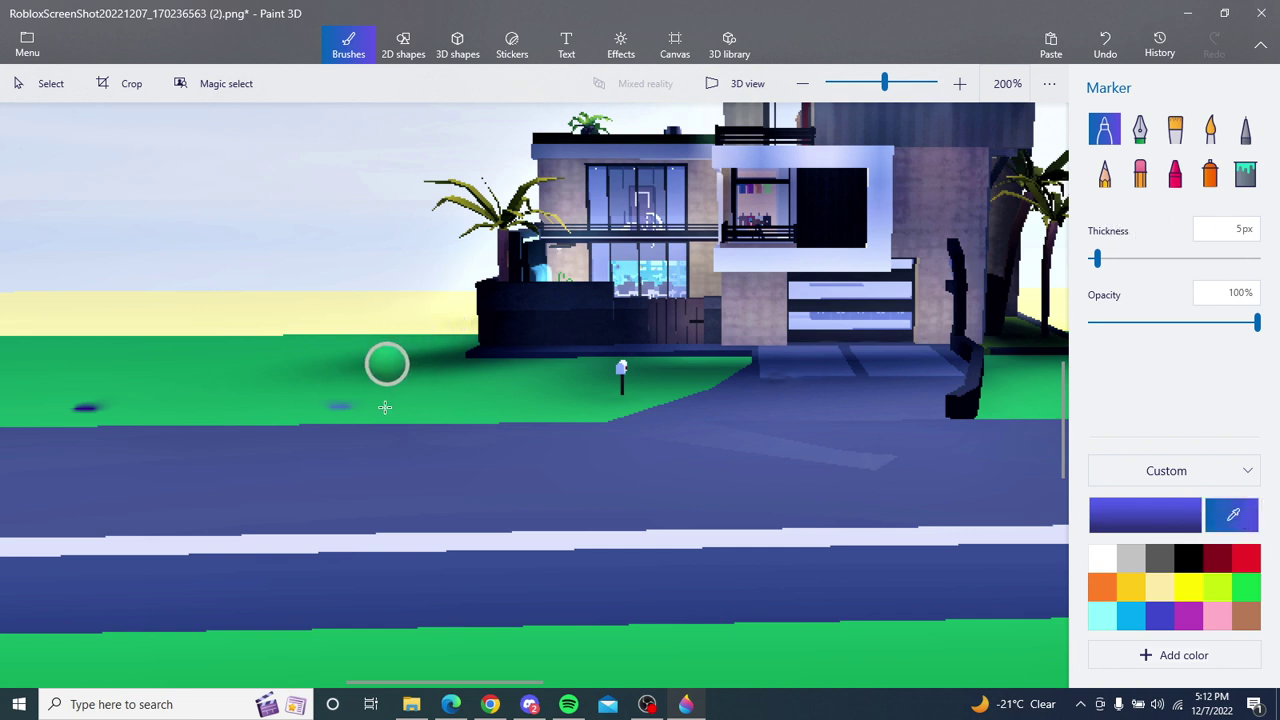
{"action": "left_click", "coordinate": [388, 406]}
Step: Paint the sampled green over the two blue smudges on the lawn
{"action": "left_click_drag", "start_coordinate": [375, 406], "coordinate": [345, 393]}
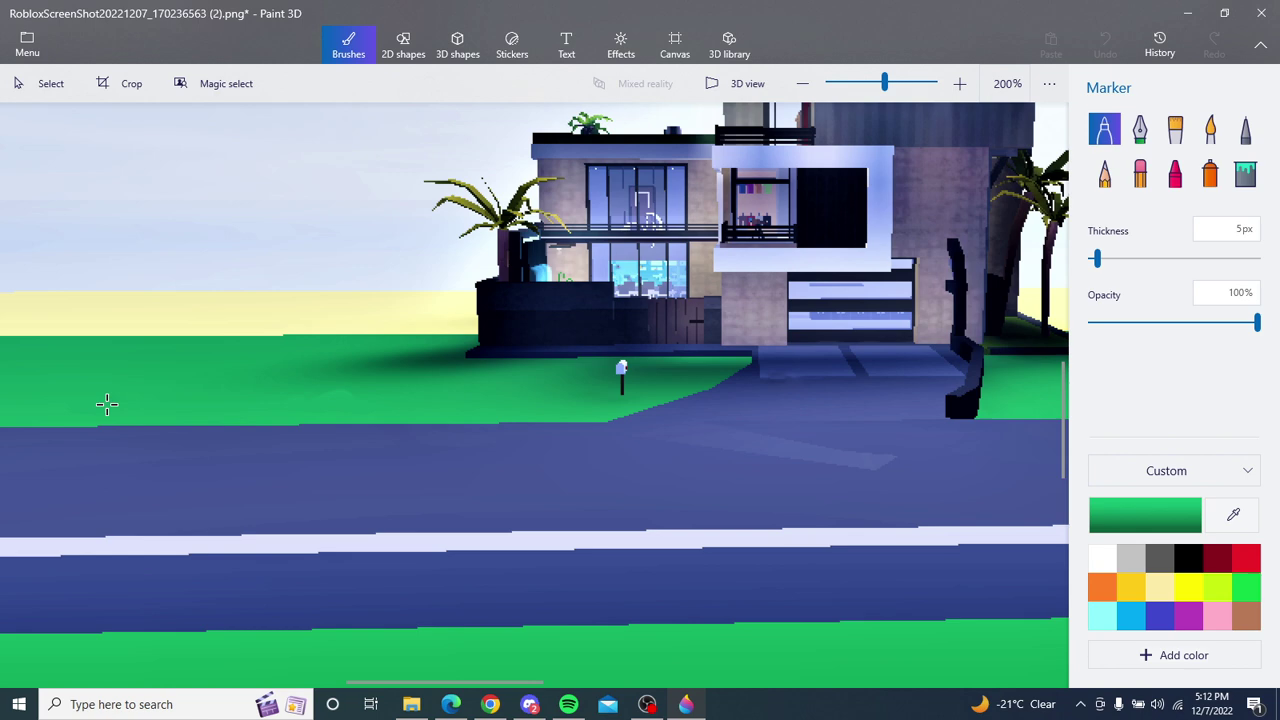
{"action": "left_click_drag", "start_coordinate": [75, 404], "coordinate": [97, 399]}
{"action": "scroll", "coordinate": [320, 400], "scroll_direction": "up", "scroll_amount": 2}
{"action": "scroll", "coordinate": [320, 400], "scroll_direction": "up", "scroll_amount": 4}
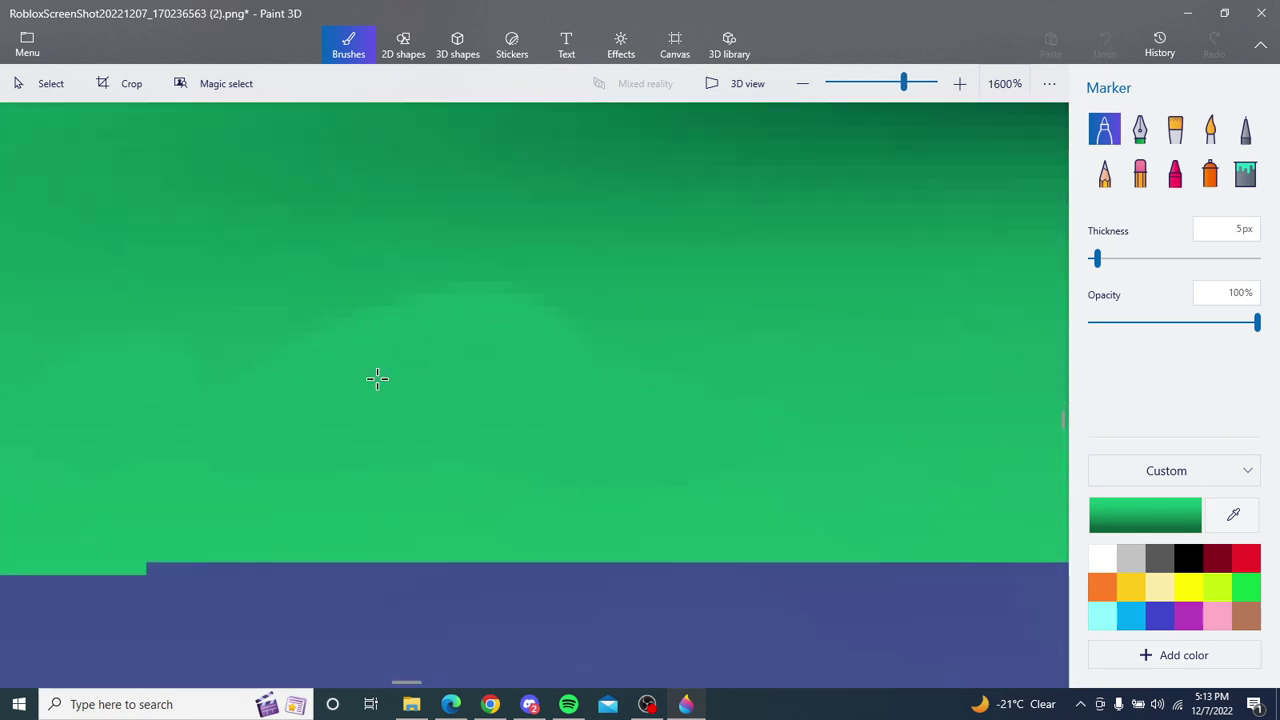
{"action": "scroll", "coordinate": [461, 390], "scroll_direction": "down", "scroll_amount": 3}
{"action": "scroll", "coordinate": [461, 390], "scroll_direction": "down", "scroll_amount": 1}
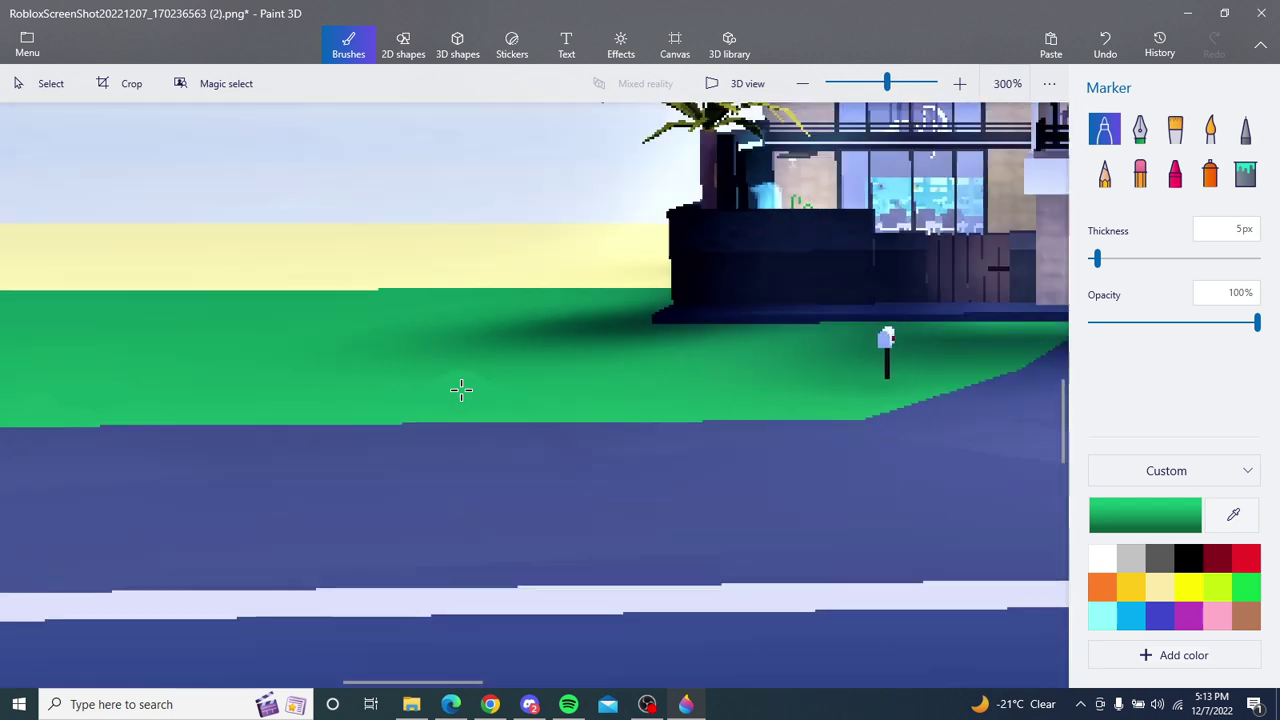
{"action": "scroll", "coordinate": [461, 390], "scroll_direction": "down", "scroll_amount": 1}
{"action": "scroll", "coordinate": [589, 376], "scroll_direction": "down", "scroll_amount": 1}
{"action": "scroll", "coordinate": [589, 376], "scroll_direction": "down", "scroll_amount": 1}
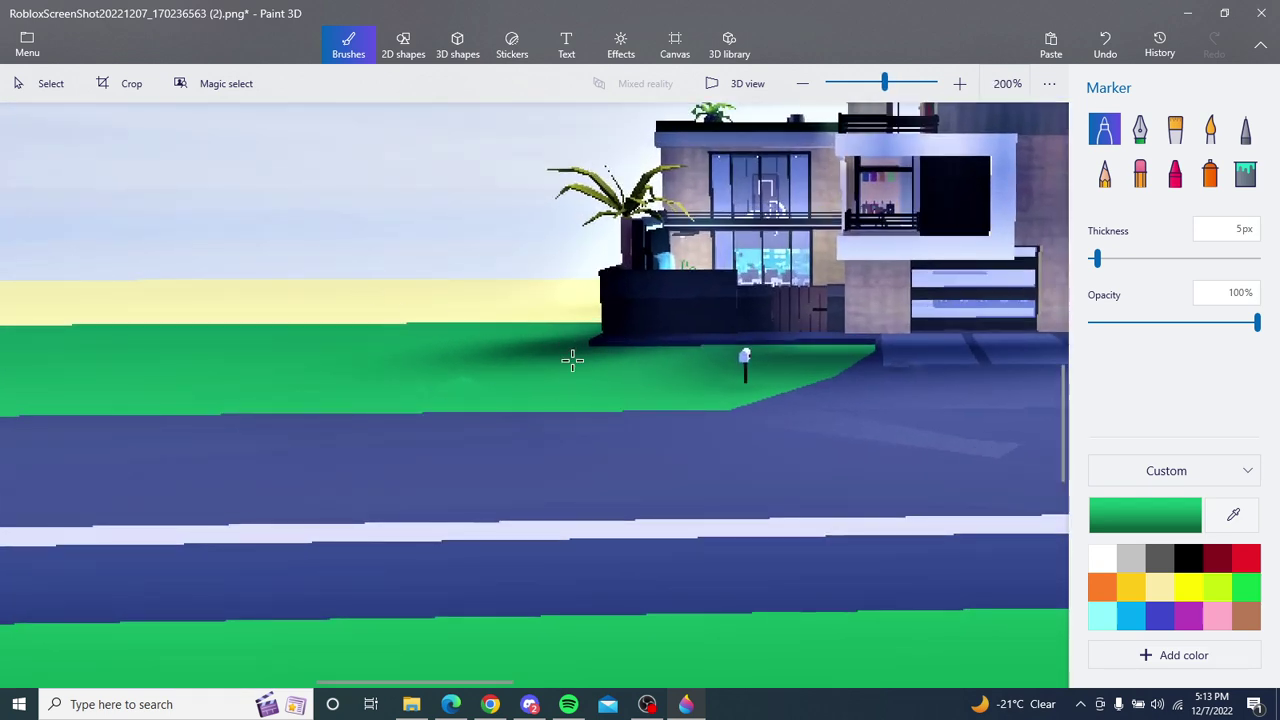
{"action": "scroll", "coordinate": [494, 349], "scroll_direction": "down", "scroll_amount": 1}
{"action": "scroll", "coordinate": [498, 347], "scroll_direction": "up", "scroll_amount": 1}
{"action": "scroll", "coordinate": [497, 346], "scroll_direction": "up", "scroll_amount": 2}
{"action": "scroll", "coordinate": [490, 351], "scroll_direction": "down", "scroll_amount": 1}
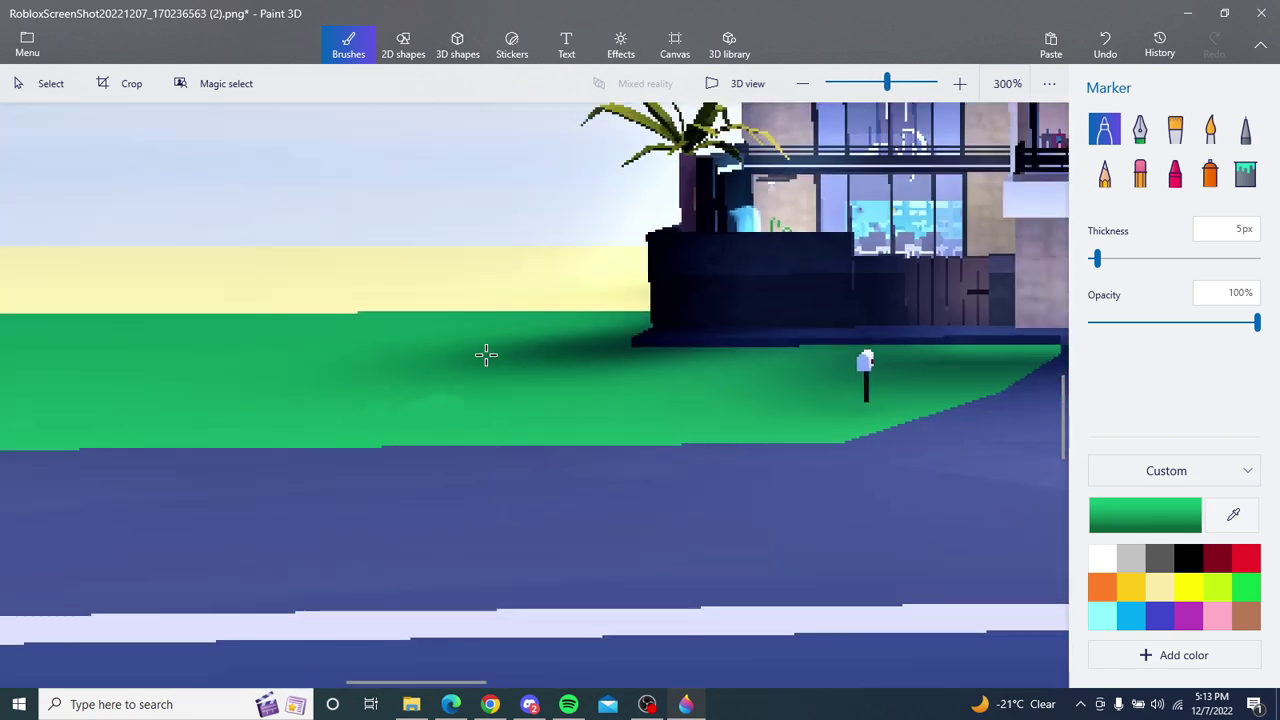
{"action": "scroll", "coordinate": [486, 354], "scroll_direction": "down", "scroll_amount": 3}
{"action": "scroll", "coordinate": [486, 356], "scroll_direction": "up", "scroll_amount": 1}
{"action": "scroll", "coordinate": [571, 363], "scroll_direction": "up", "scroll_amount": 1}
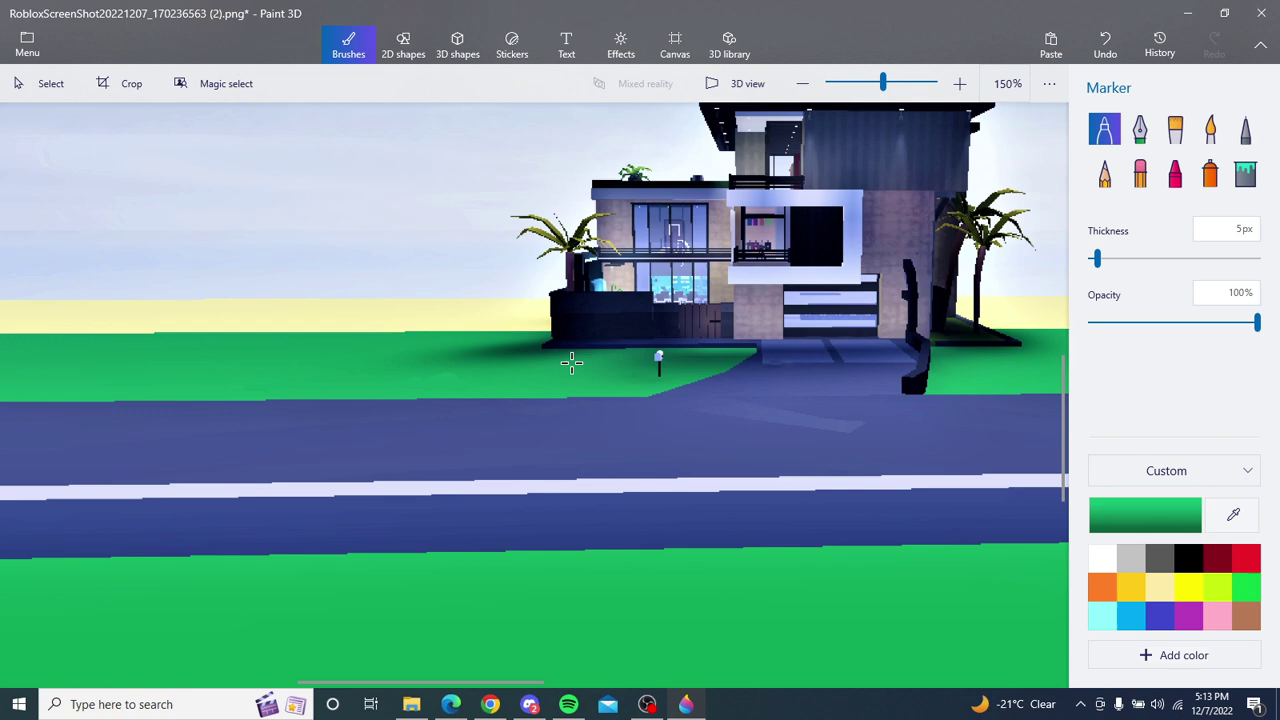
{"action": "scroll", "coordinate": [571, 363], "scroll_direction": "down", "scroll_amount": 1}
{"action": "scroll", "coordinate": [571, 363], "scroll_direction": "down", "scroll_amount": 1}
{"action": "scroll", "coordinate": [571, 363], "scroll_direction": "down", "scroll_amount": 1}
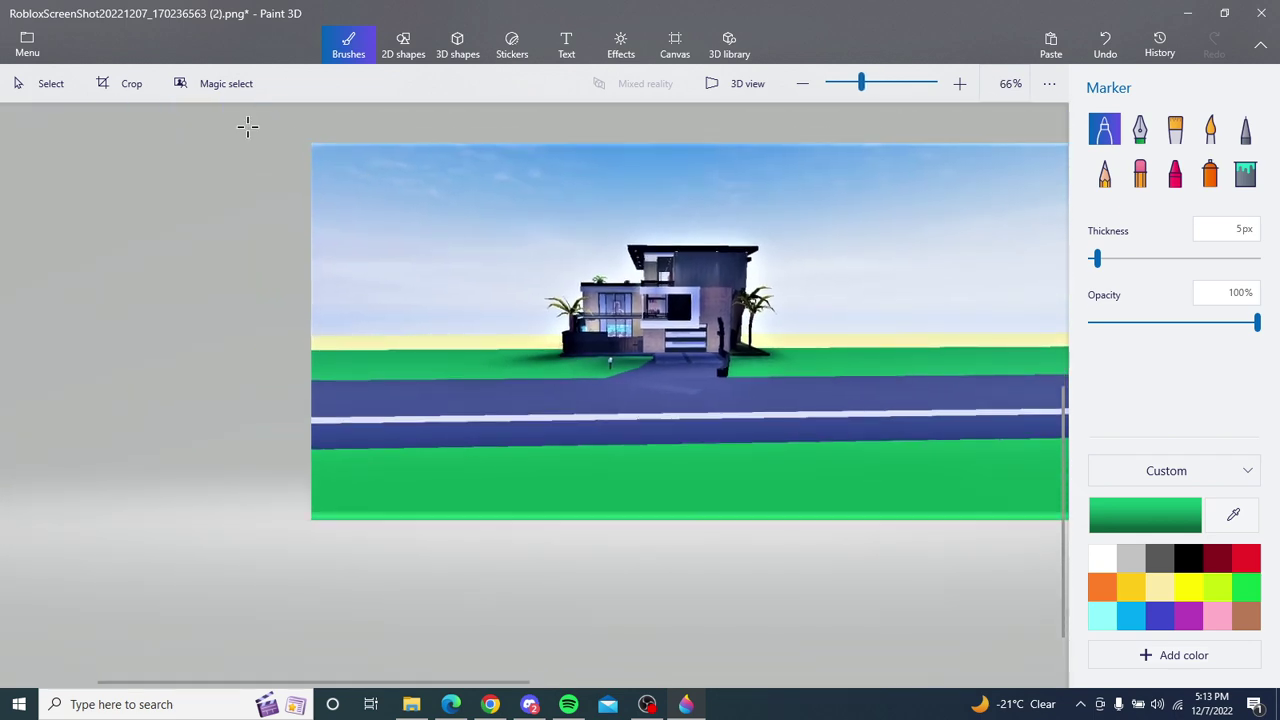
{"action": "left_click", "coordinate": [205, 87]}
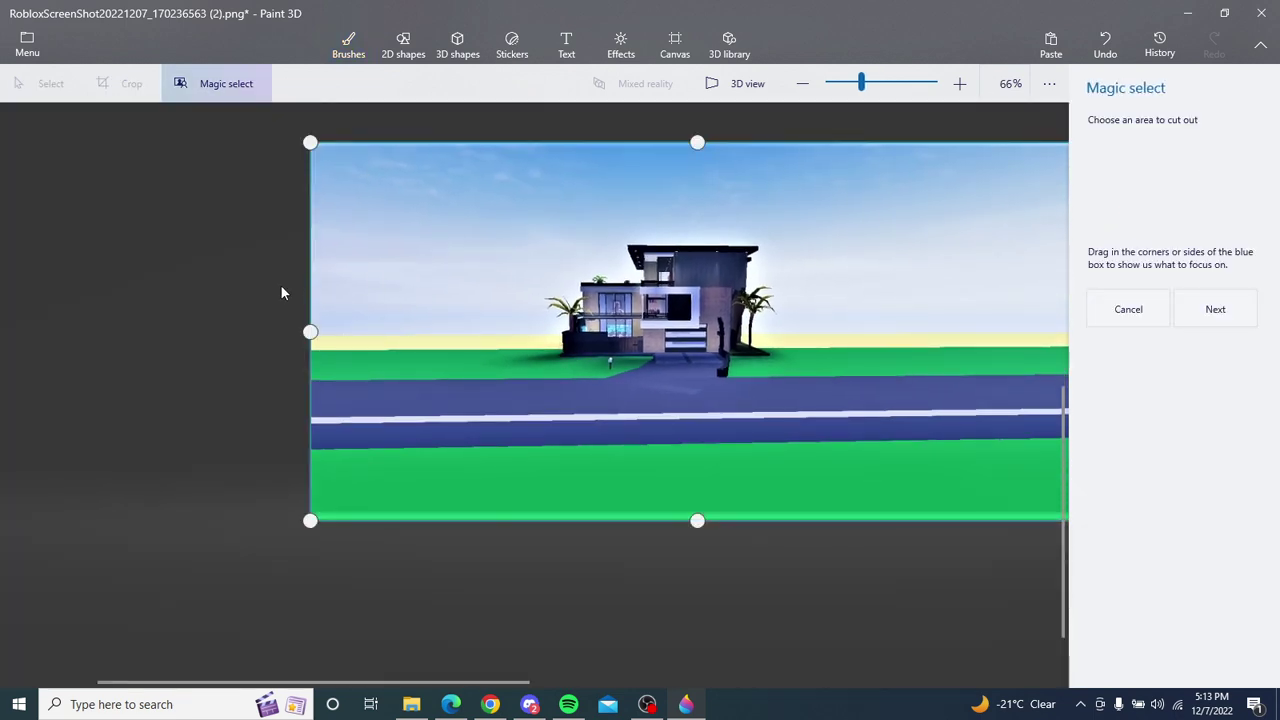
Step: Shrink the Magic select box snugly around the small mailbox on the lawn
{"action": "left_click_drag", "start_coordinate": [305, 338], "coordinate": [520, 333]}
{"action": "scroll", "coordinate": [908, 428], "scroll_direction": "down", "scroll_amount": 2}
{"action": "mouse_move", "coordinate": [727, 394]}
{"action": "left_mouse_down"}
{"action": "mouse_move", "coordinate": [480, 394]}
{"action": "mouse_move", "coordinate": [506, 394]}
{"action": "left_mouse_up"}
{"action": "scroll", "coordinate": [544, 407], "scroll_direction": "up", "scroll_amount": 1}
{"action": "scroll", "coordinate": [544, 405], "scroll_direction": "up", "scroll_amount": 1}
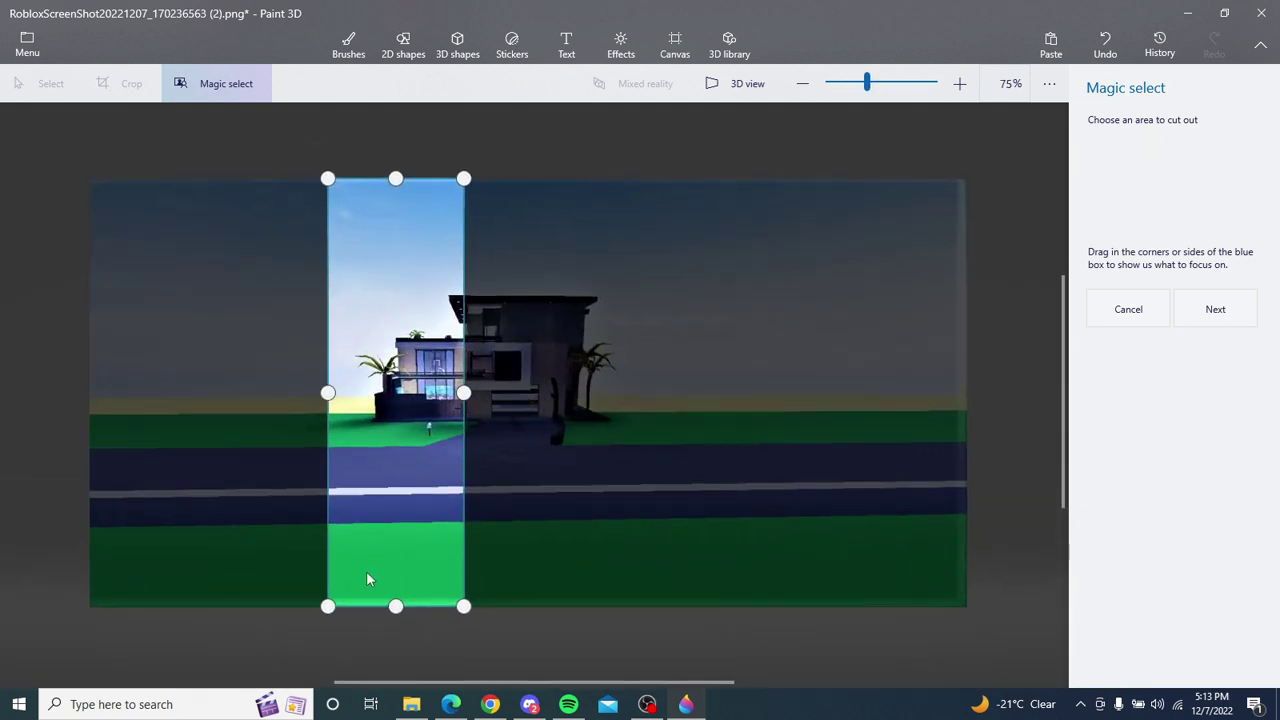
{"action": "left_click_drag", "start_coordinate": [405, 601], "coordinate": [432, 443]}
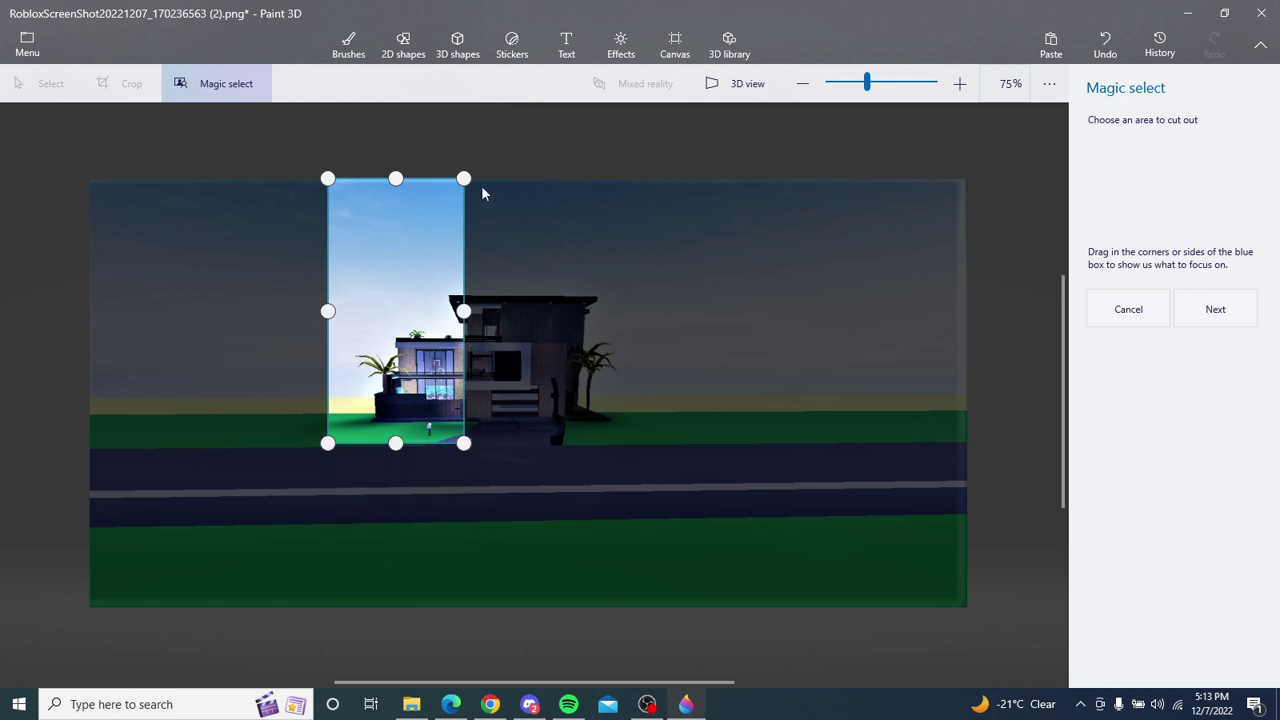
{"action": "left_click_drag", "start_coordinate": [396, 179], "coordinate": [400, 400]}
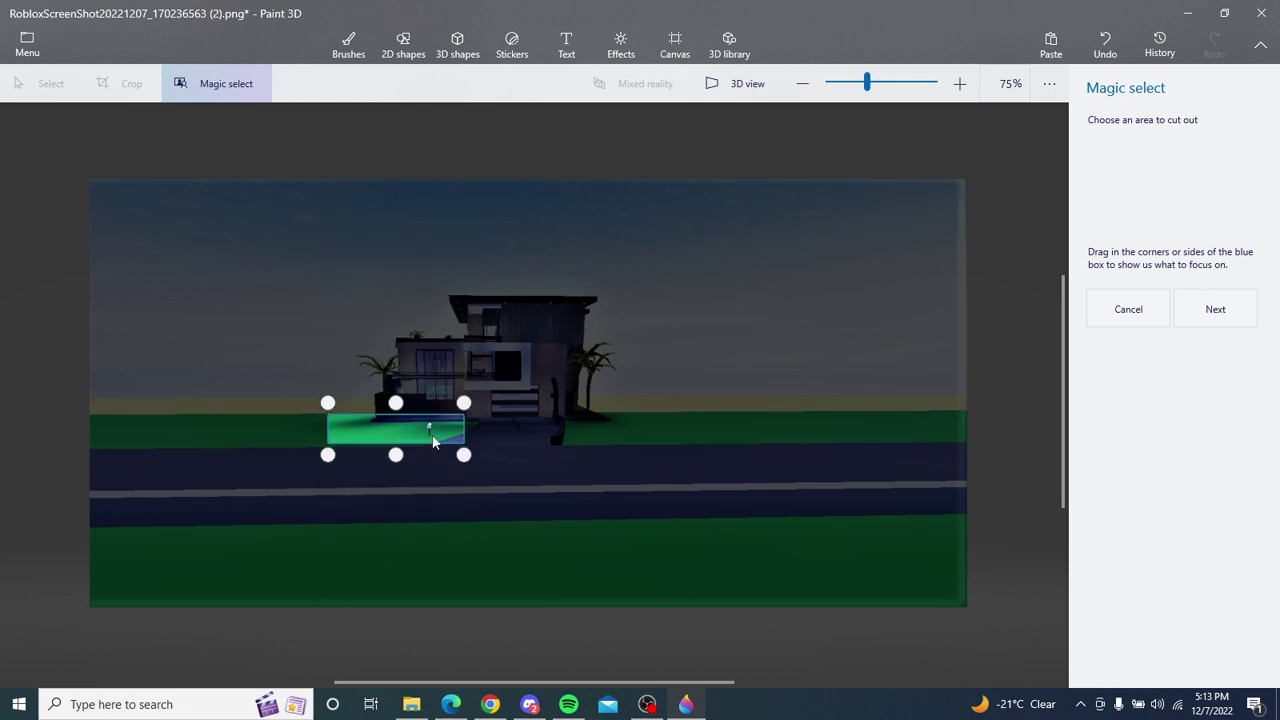
{"action": "scroll", "coordinate": [436, 440], "scroll_direction": "up", "scroll_amount": 2}
{"action": "scroll", "coordinate": [422, 445], "scroll_direction": "up", "scroll_amount": 2}
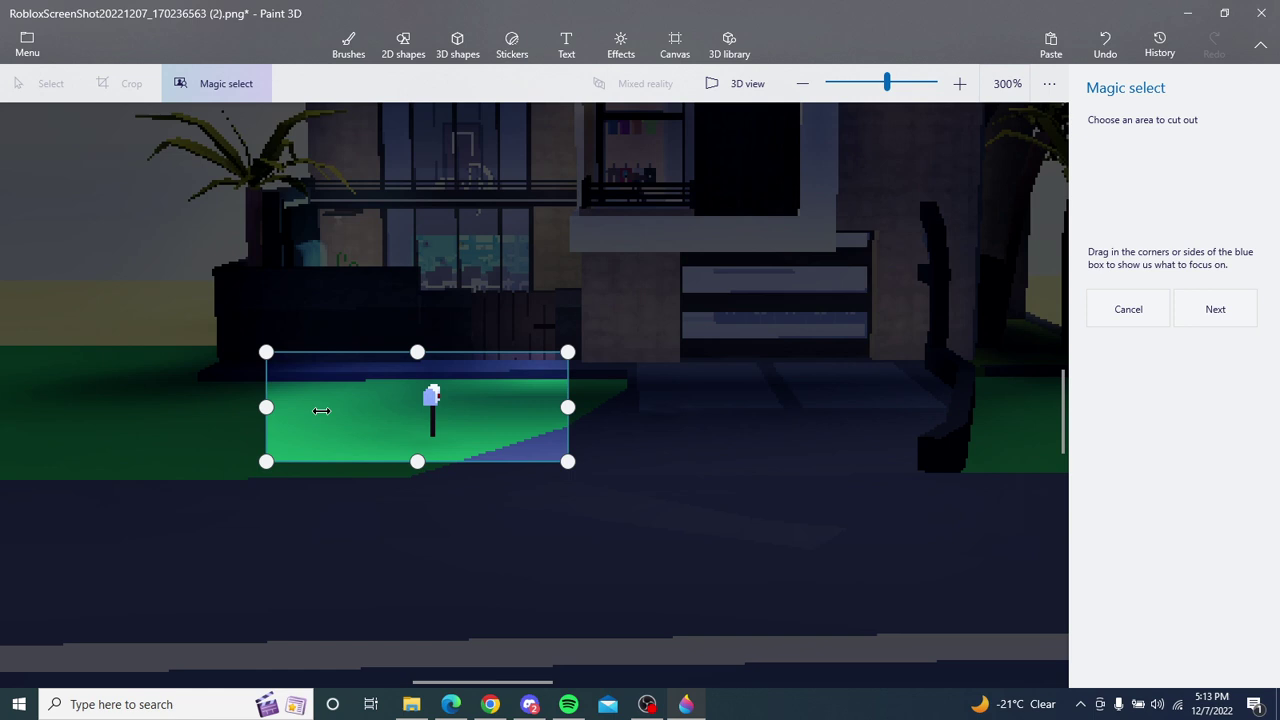
{"action": "left_click_drag", "start_coordinate": [29, 406], "coordinate": [394, 406]}
{"action": "scroll", "coordinate": [400, 415], "scroll_direction": "up", "scroll_amount": 1}
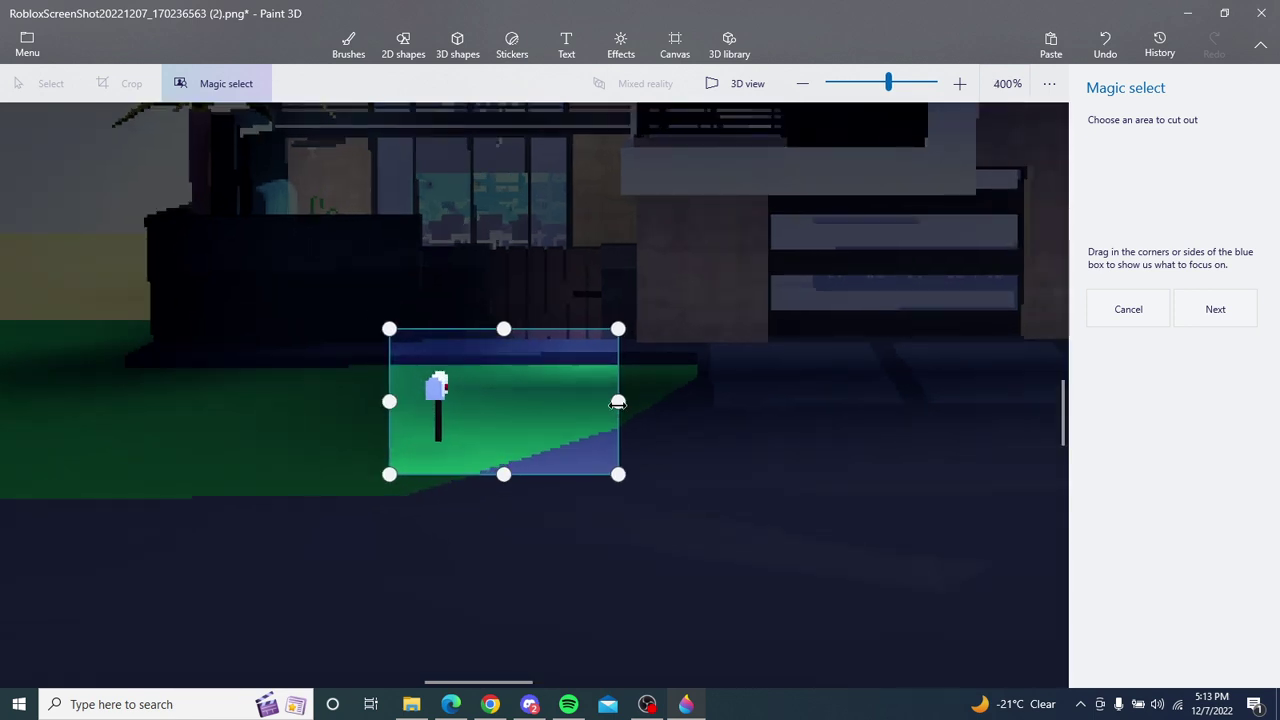
{"action": "left_click_drag", "start_coordinate": [618, 402], "coordinate": [463, 401]}
{"action": "left_click_drag", "start_coordinate": [432, 322], "coordinate": [433, 364]}
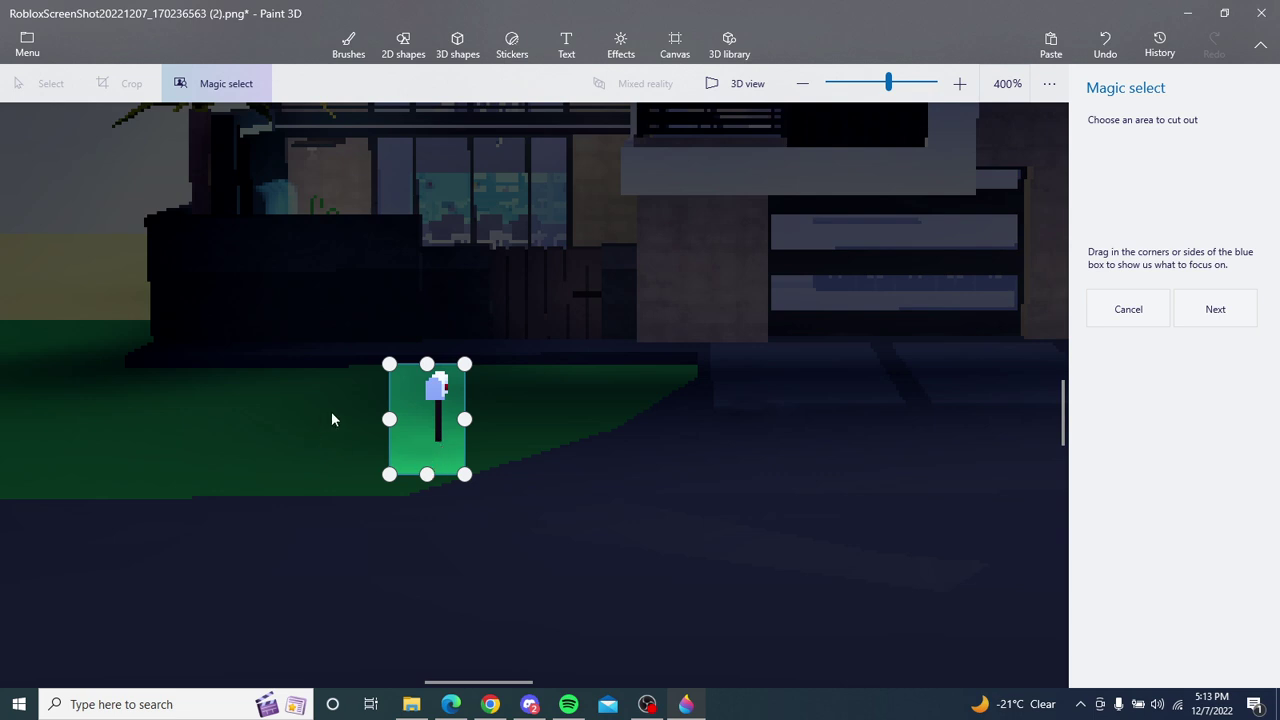
{"action": "left_click_drag", "start_coordinate": [395, 414], "coordinate": [415, 411]}
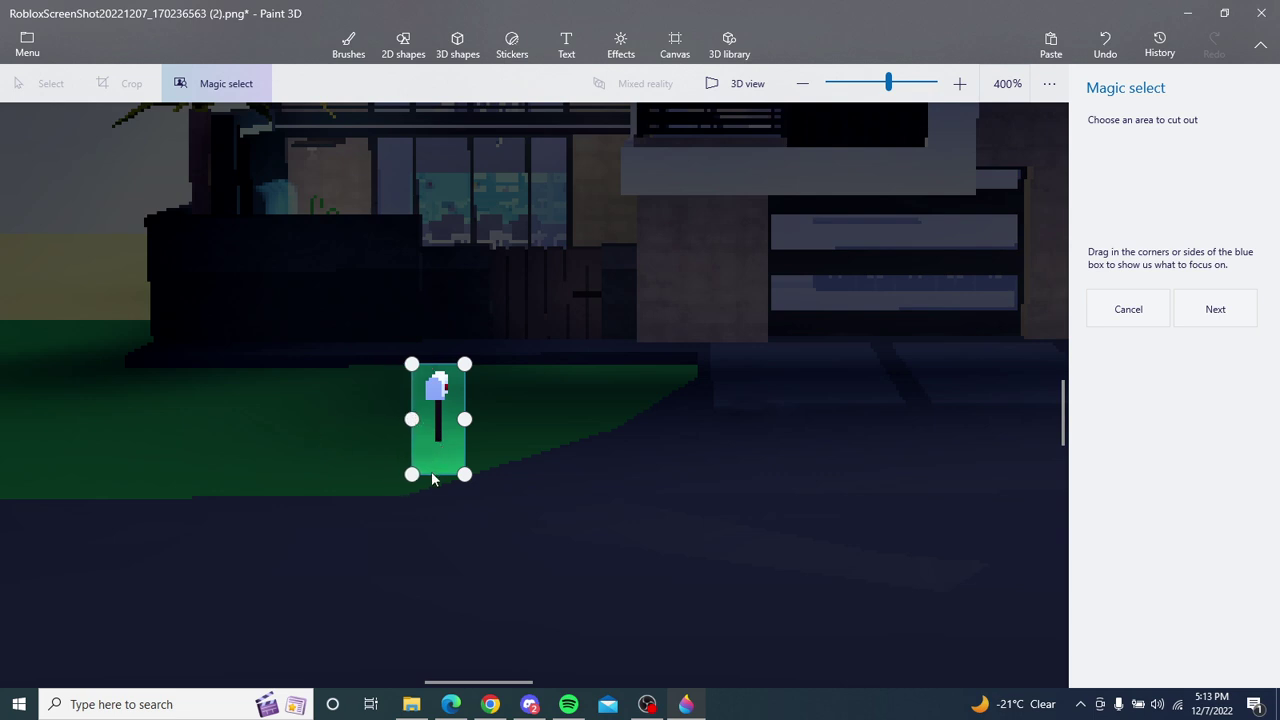
{"action": "left_click_drag", "start_coordinate": [419, 469], "coordinate": [424, 443]}
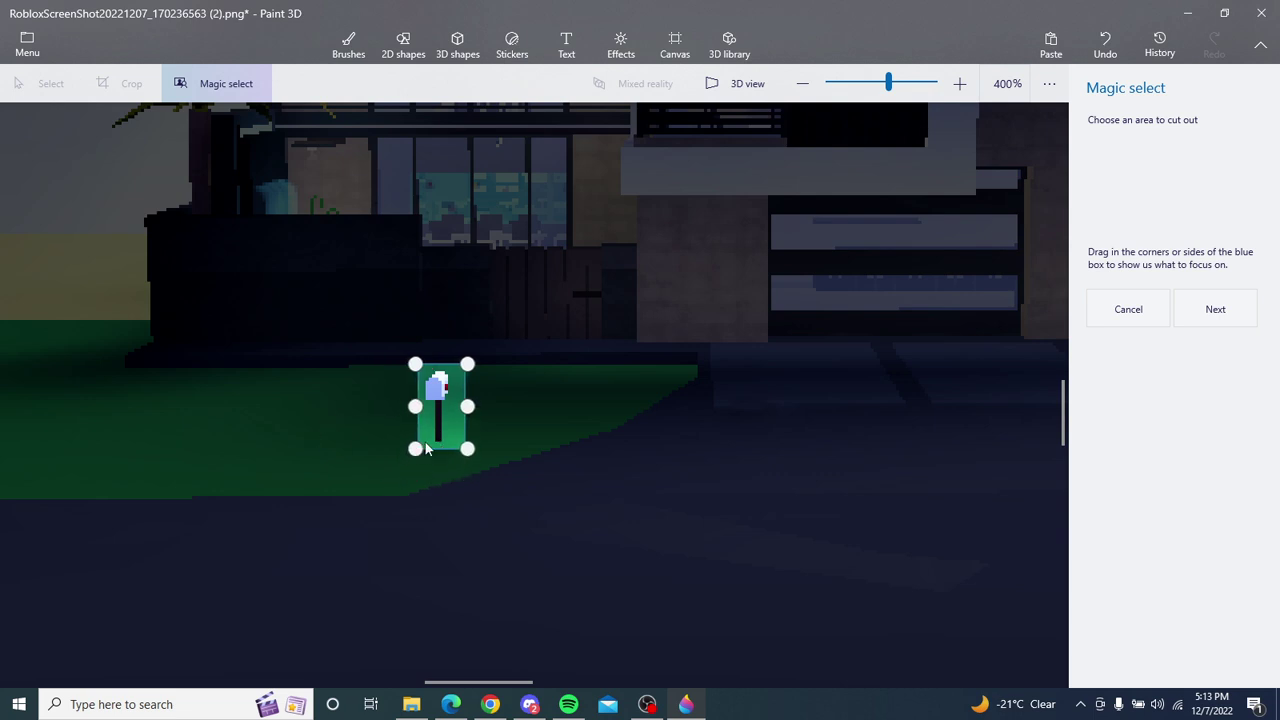
Step: Confirm the mailbox cutout, shift it across the lawn, and delete it
{"action": "left_click", "coordinate": [1219, 312]}
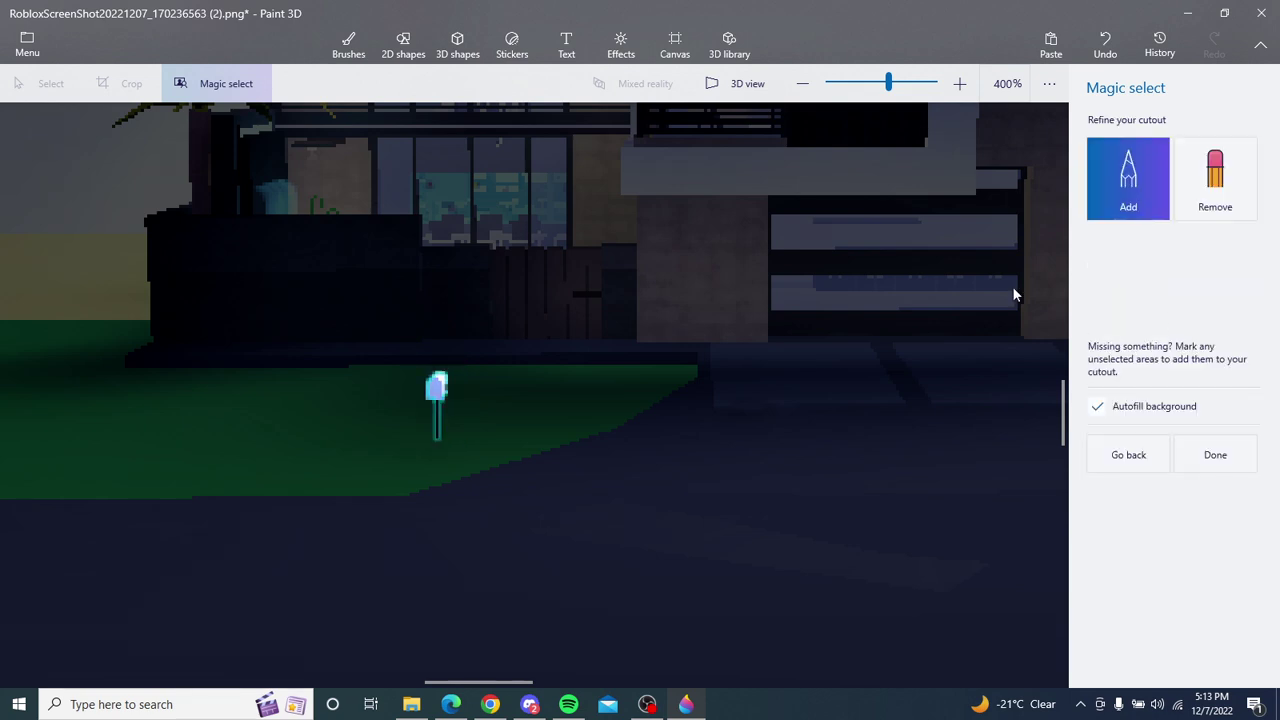
{"action": "left_click", "coordinate": [1197, 466]}
{"action": "left_click_drag", "start_coordinate": [437, 388], "coordinate": [357, 450]}
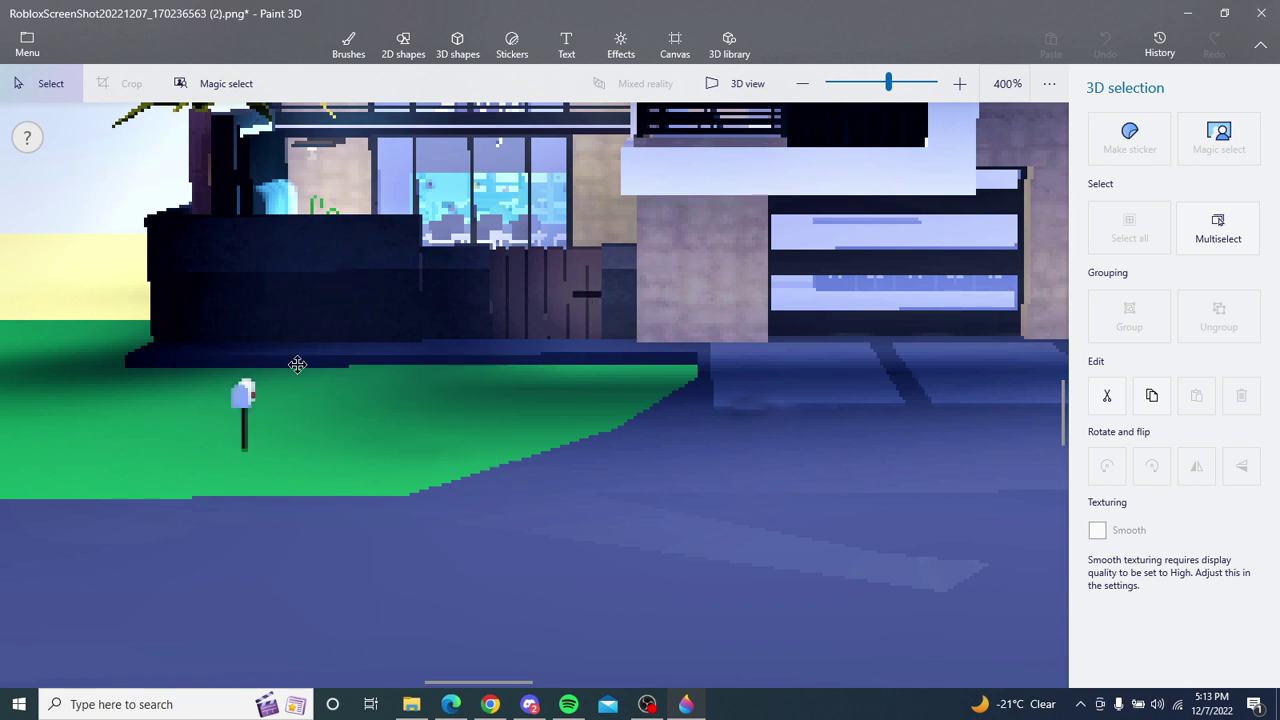
{"action": "left_click_drag", "start_coordinate": [357, 450], "coordinate": [320, 435]}
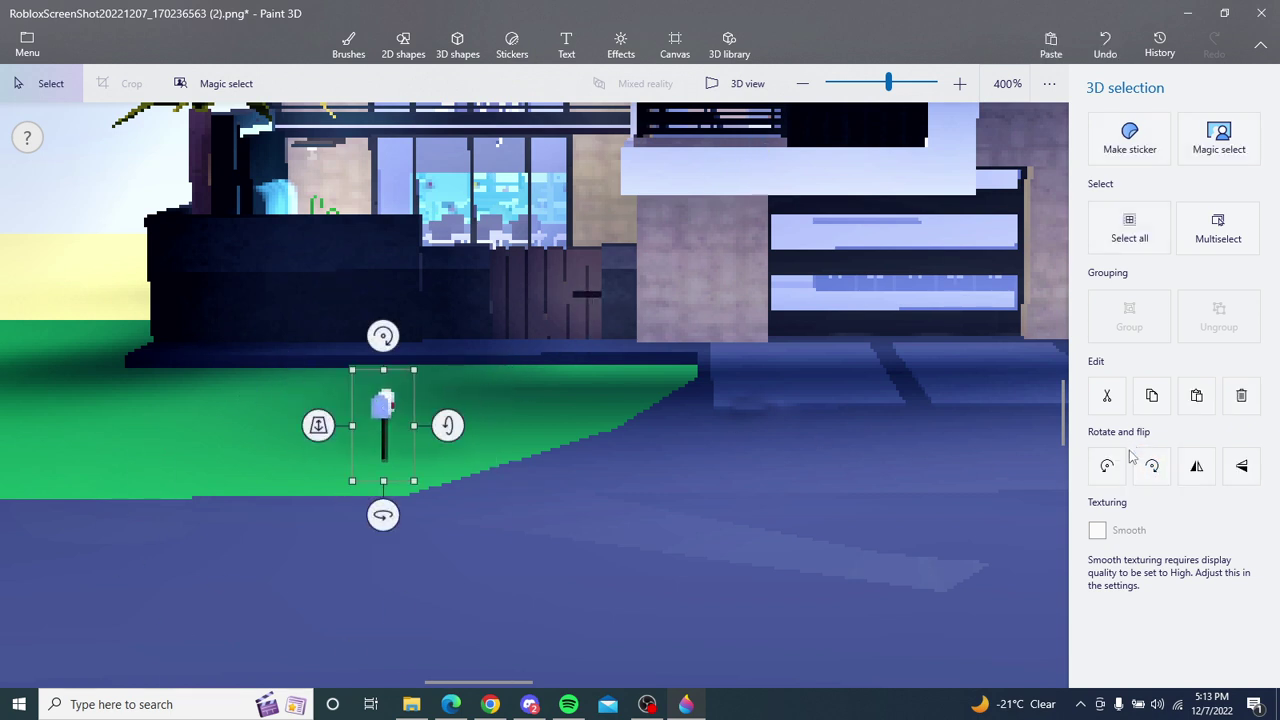
{"action": "left_click", "coordinate": [1107, 396]}
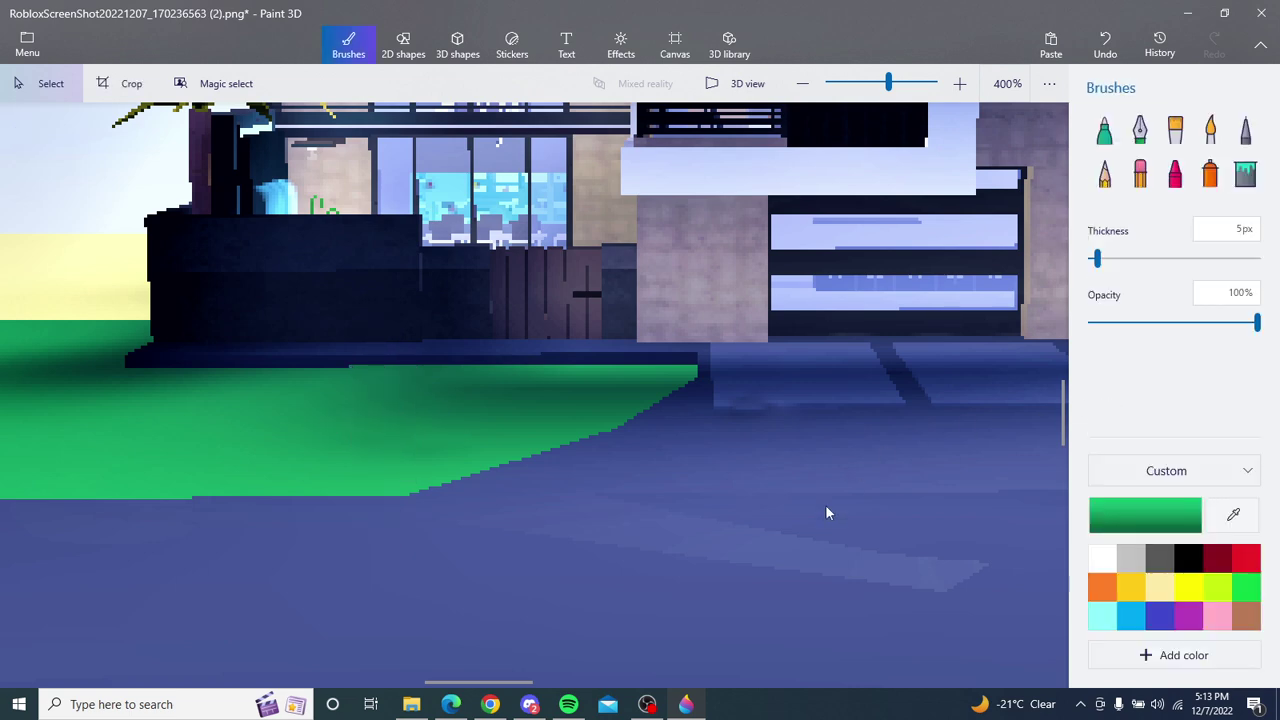
{"action": "scroll", "coordinate": [764, 514], "scroll_direction": "down", "scroll_amount": 5}
{"action": "scroll", "coordinate": [764, 515], "scroll_direction": "down", "scroll_amount": 2}
{"action": "scroll", "coordinate": [764, 515], "scroll_direction": "down", "scroll_amount": 1}
{"action": "scroll", "coordinate": [764, 515], "scroll_direction": "down", "scroll_amount": 2}
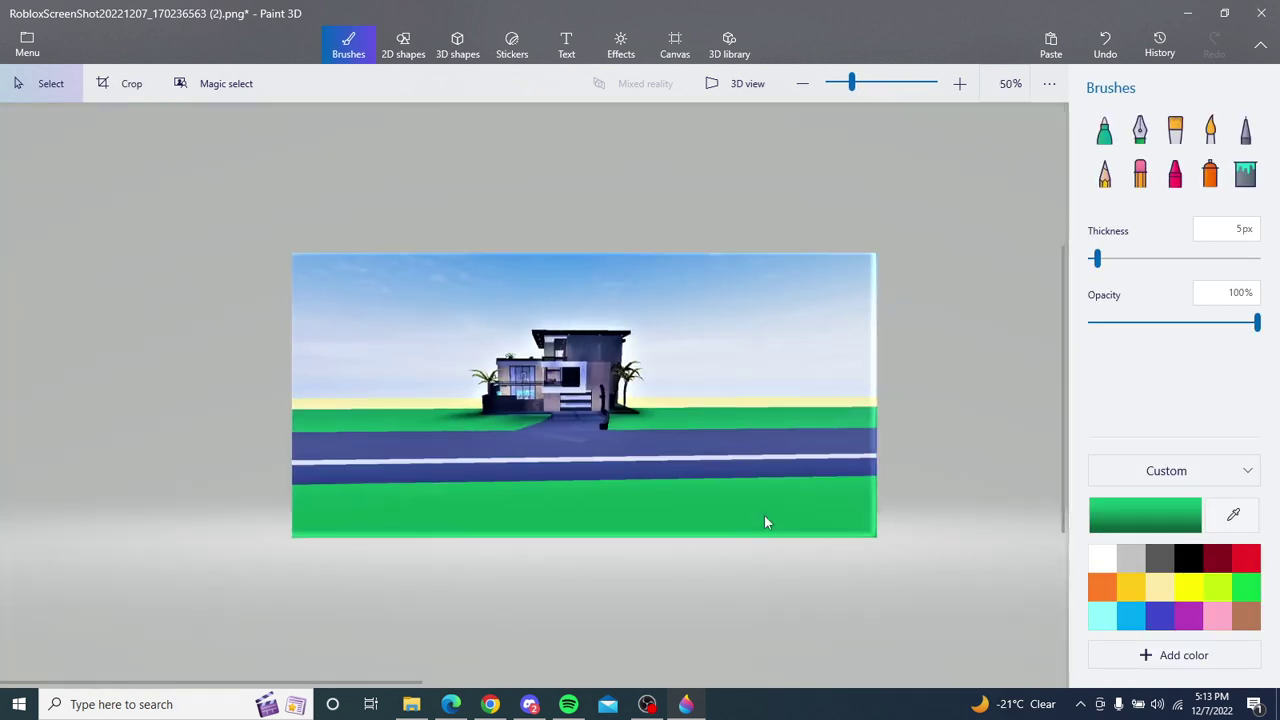
{"action": "scroll", "coordinate": [764, 515], "scroll_direction": "up", "scroll_amount": 2}
{"action": "scroll", "coordinate": [475, 298], "scroll_direction": "down", "scroll_amount": 2}
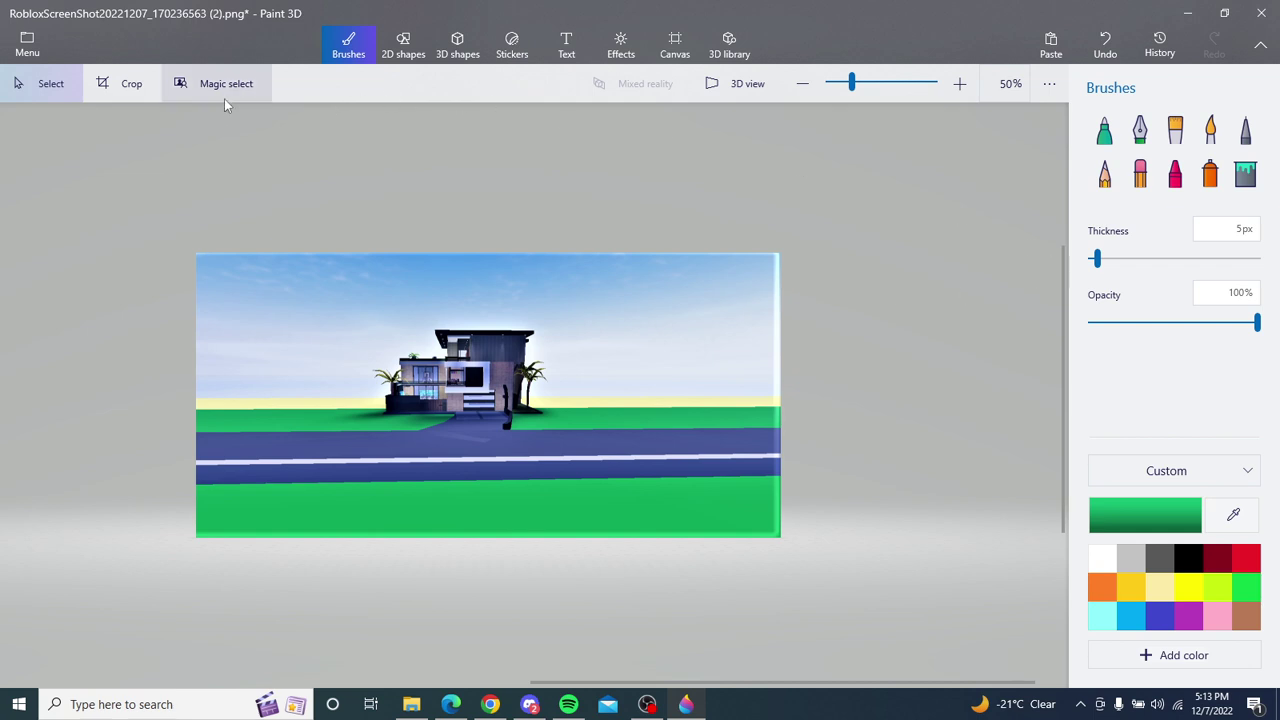
{"action": "left_click", "coordinate": [194, 92]}
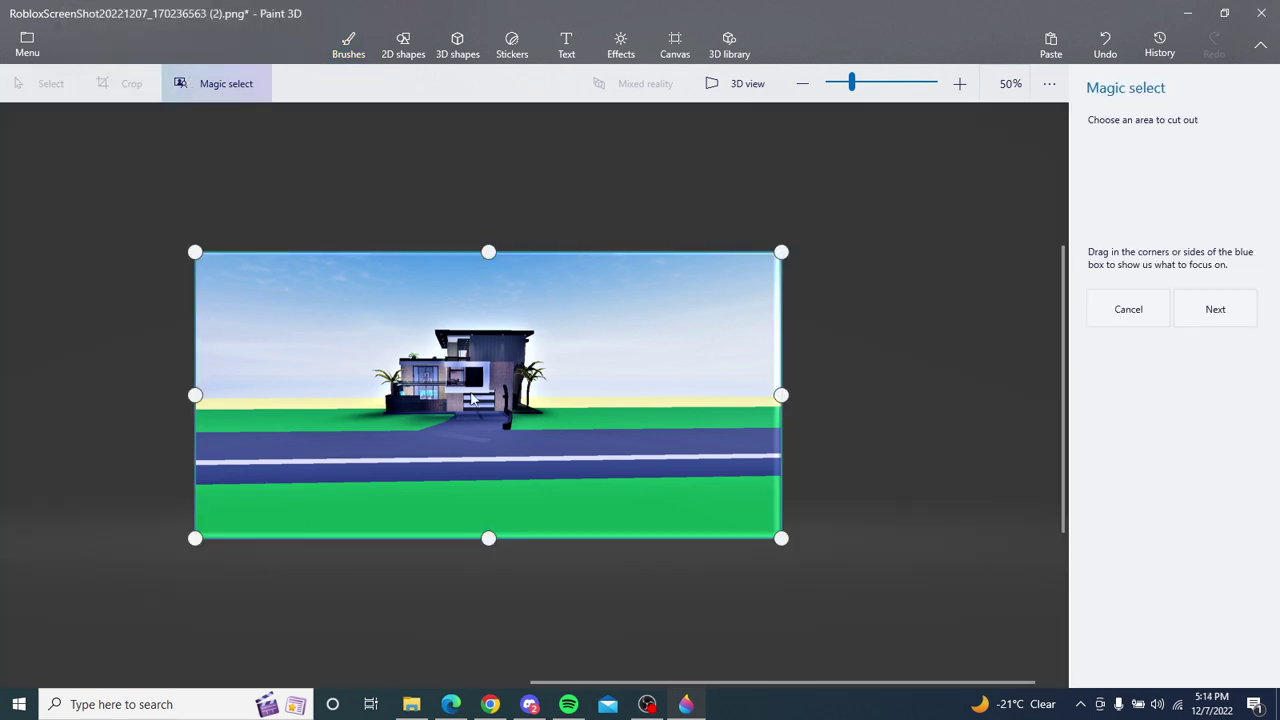
{"action": "left_click_drag", "start_coordinate": [496, 240], "coordinate": [564, 429]}
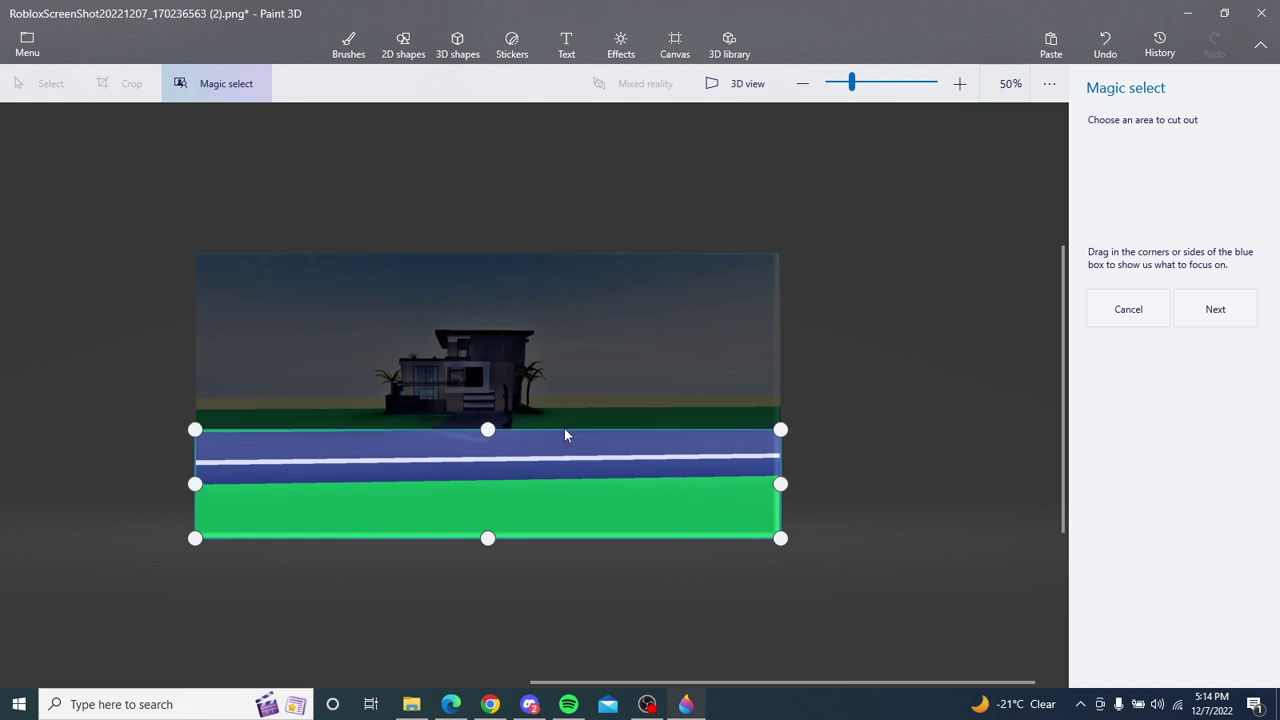
{"action": "left_click_drag", "start_coordinate": [499, 540], "coordinate": [503, 500]}
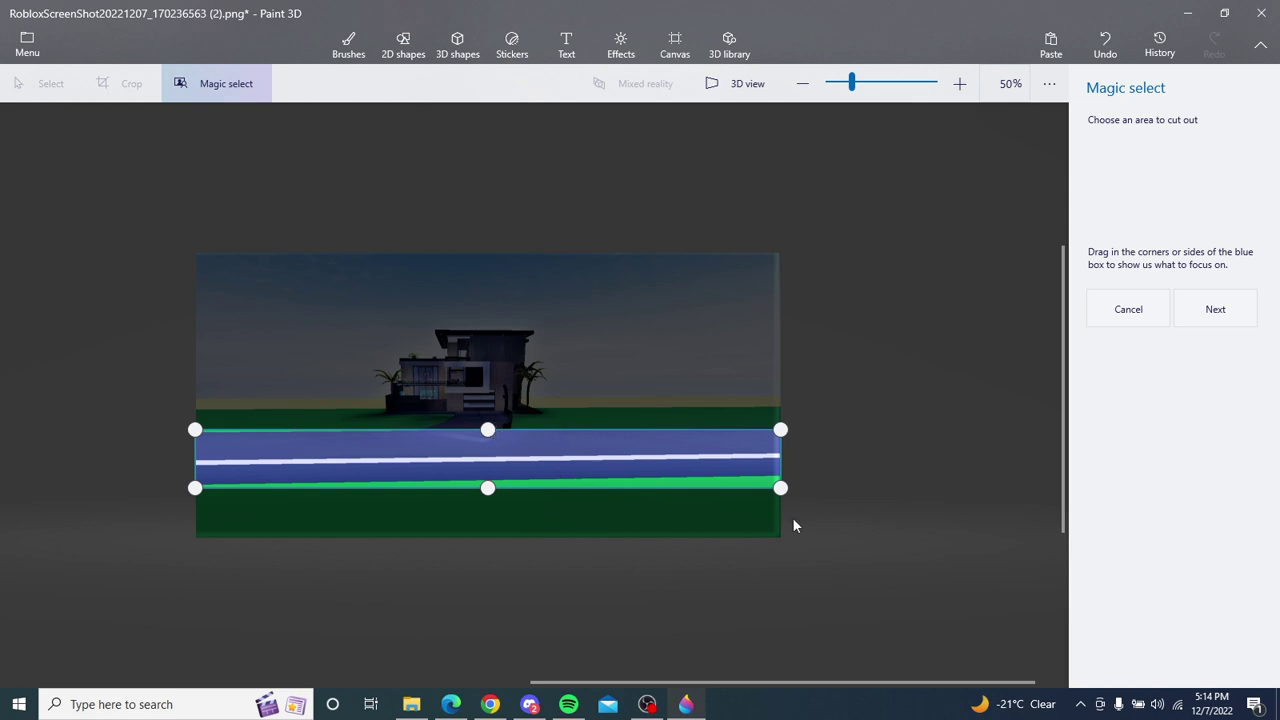
{"action": "left_click", "coordinate": [1206, 318]}
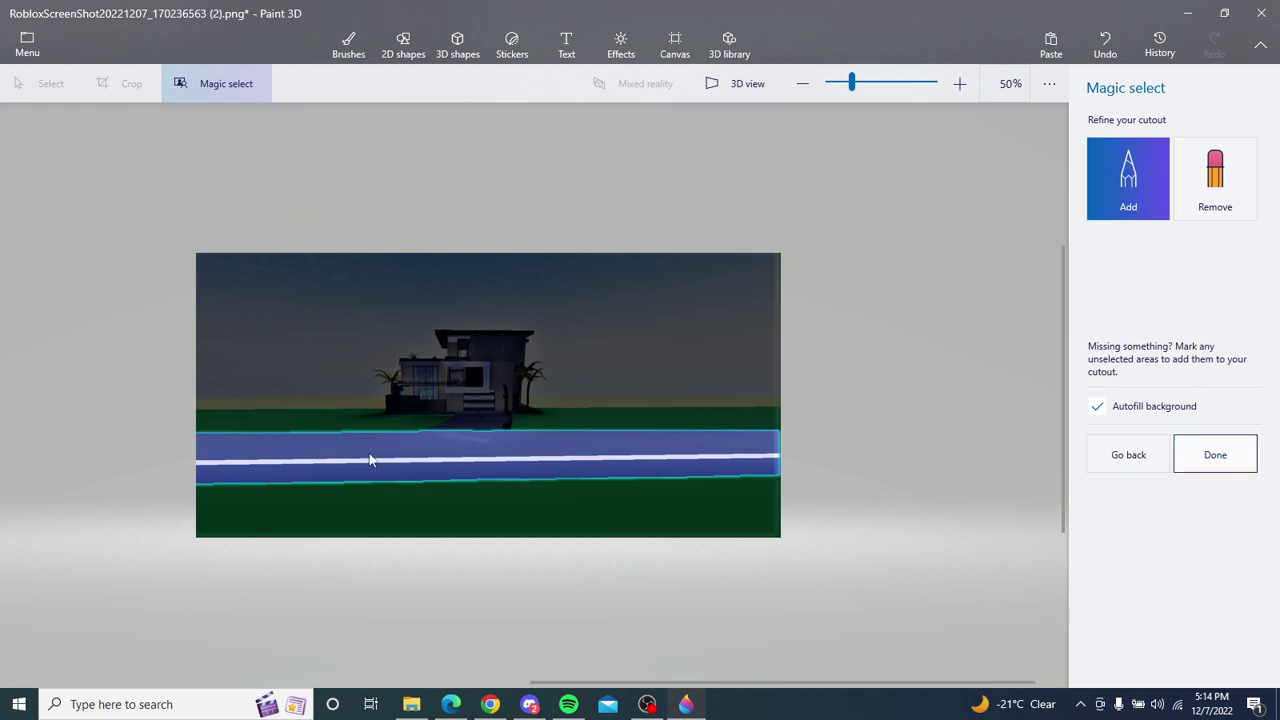
{"action": "left_click_drag", "start_coordinate": [569, 457], "coordinate": [579, 460]}
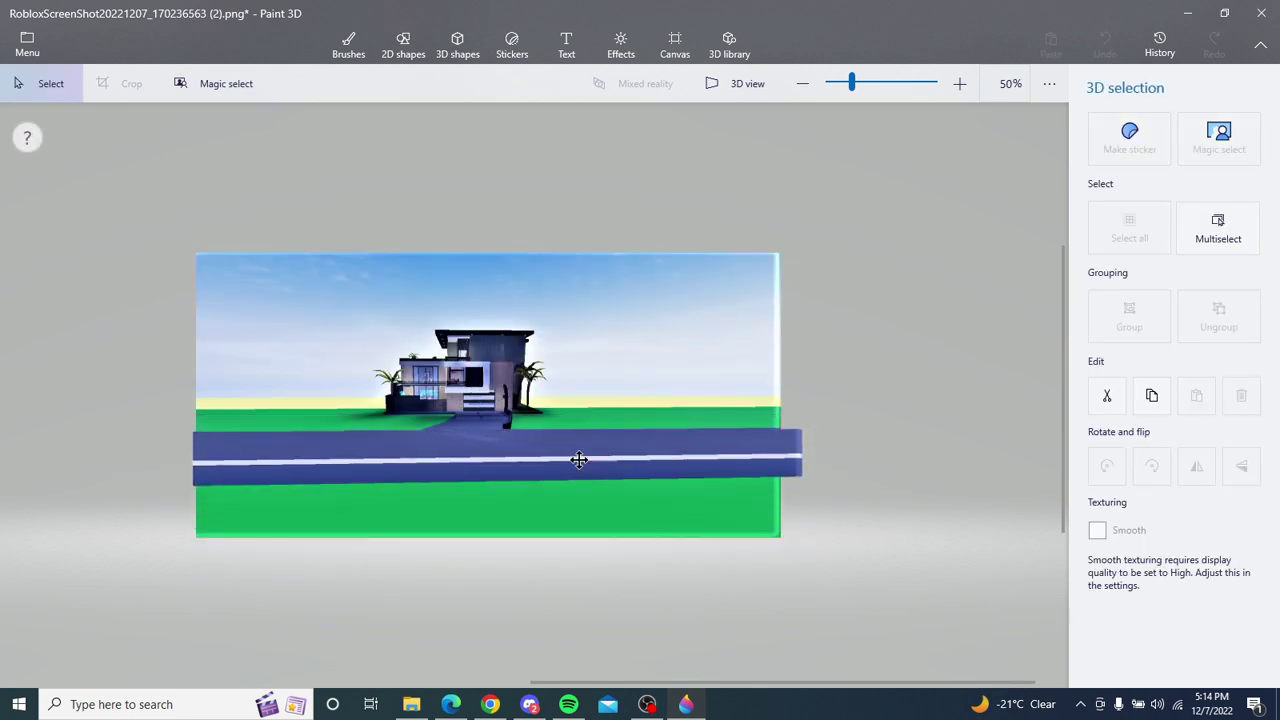
{"action": "mouse_move", "coordinate": [579, 460]}
{"action": "left_mouse_down"}
{"action": "mouse_move", "coordinate": [576, 523]}
{"action": "mouse_move", "coordinate": [574, 472]}
{"action": "left_mouse_up"}
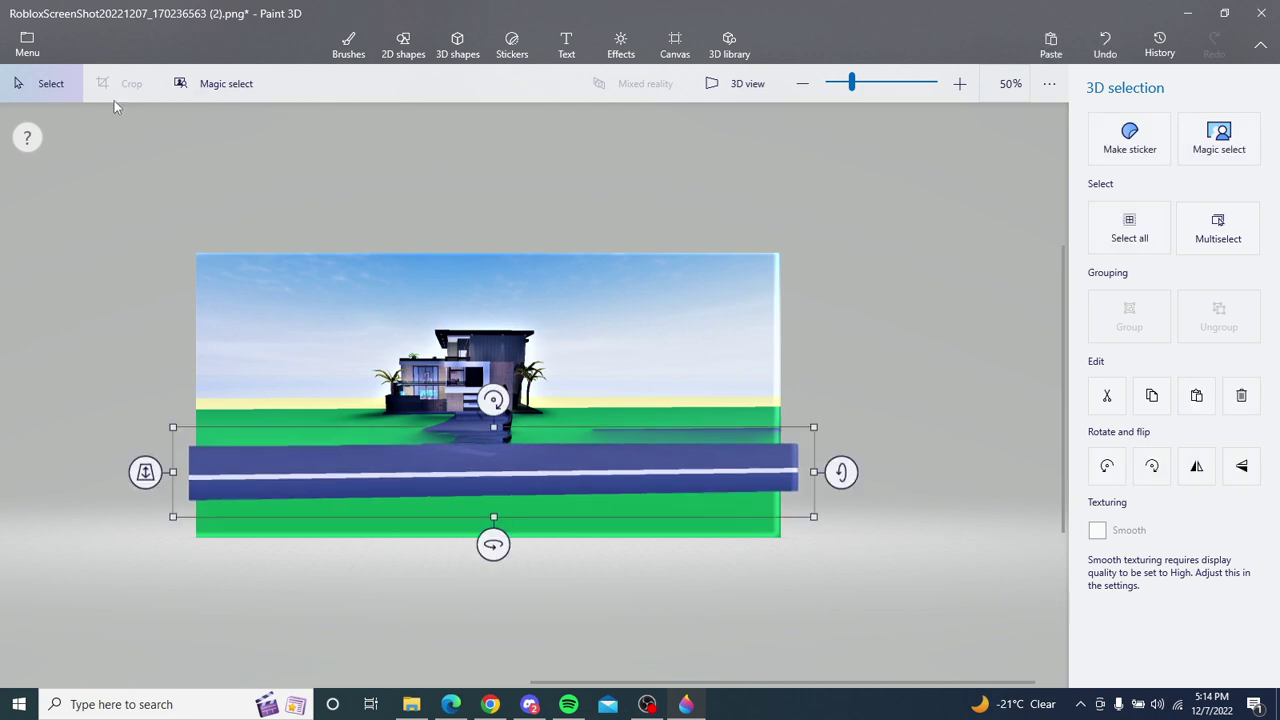
{"action": "left_click", "coordinate": [1099, 50]}
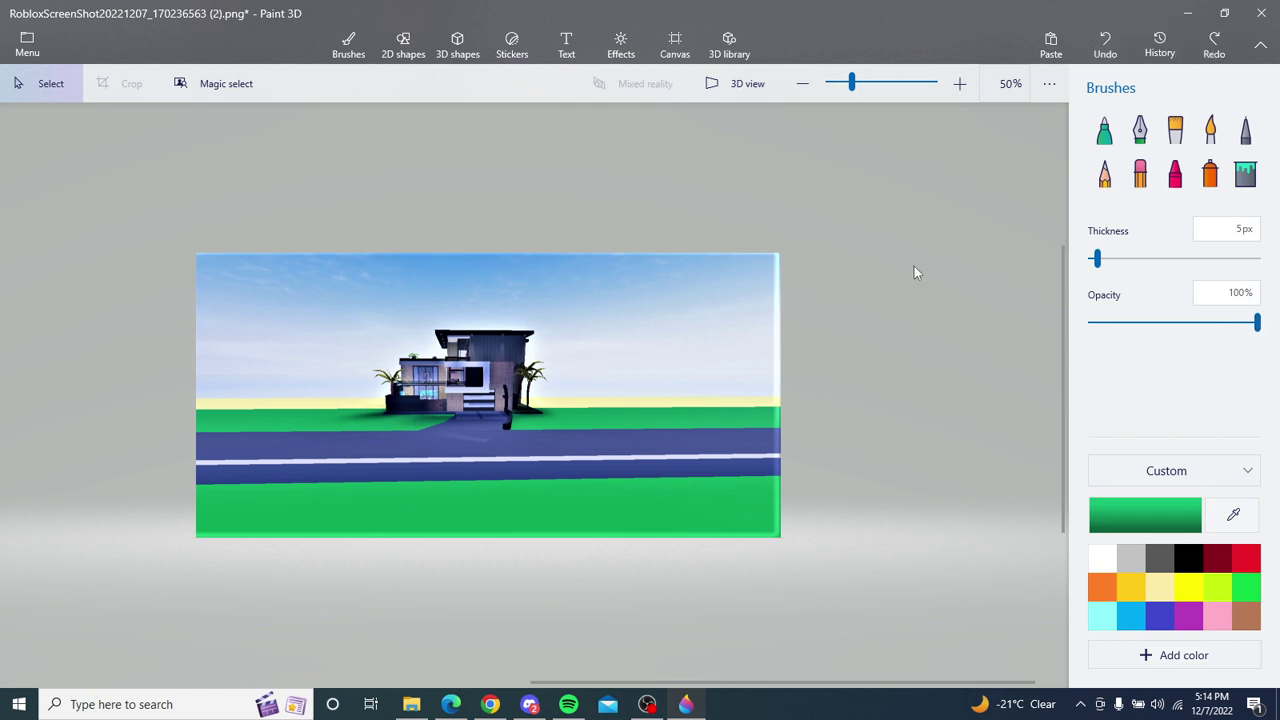
{"action": "left_click", "coordinate": [216, 86]}
{"action": "left_click_drag", "start_coordinate": [772, 252], "coordinate": [777, 430]}
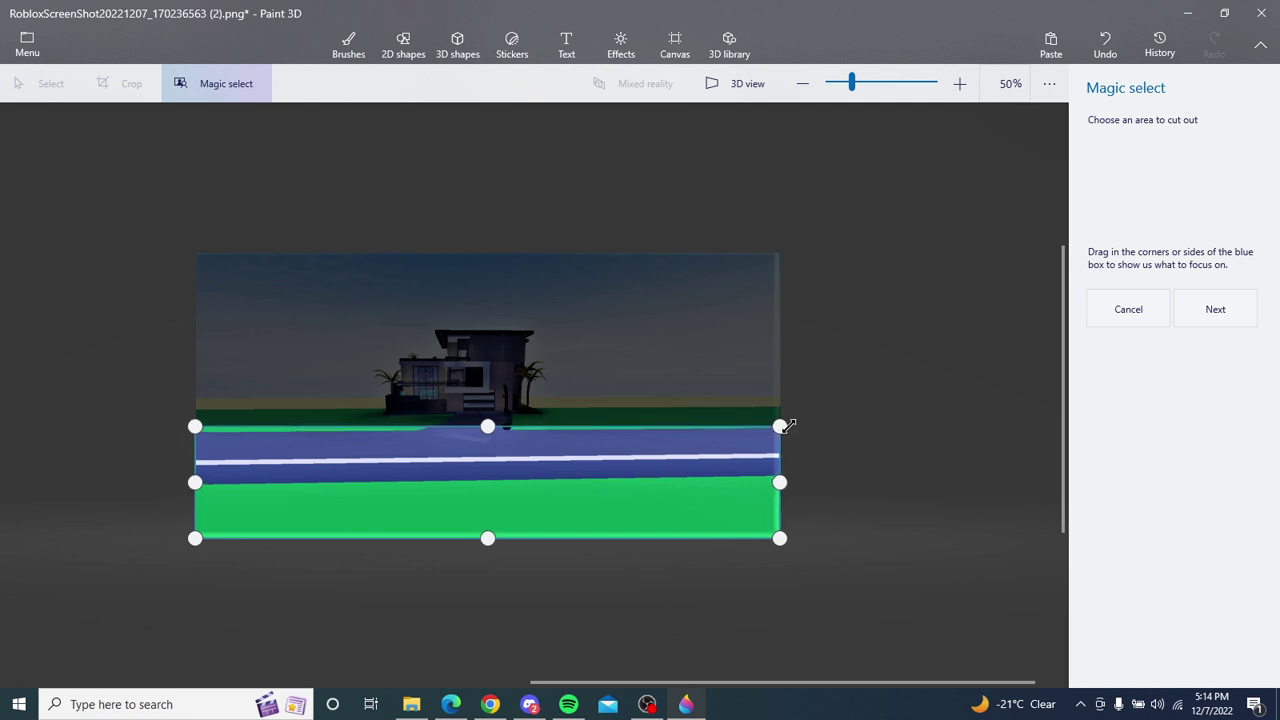
{"action": "left_click_drag", "start_coordinate": [786, 429], "coordinate": [786, 428]}
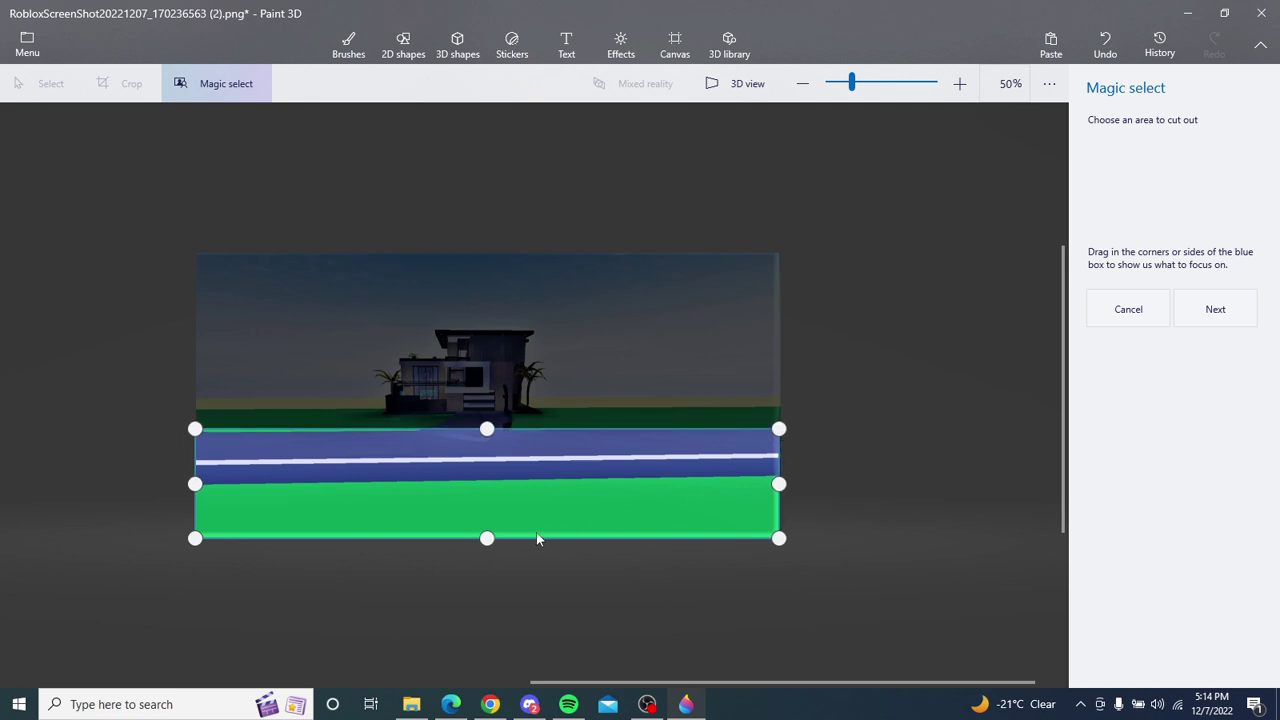
{"action": "left_click_drag", "start_coordinate": [476, 544], "coordinate": [498, 491]}
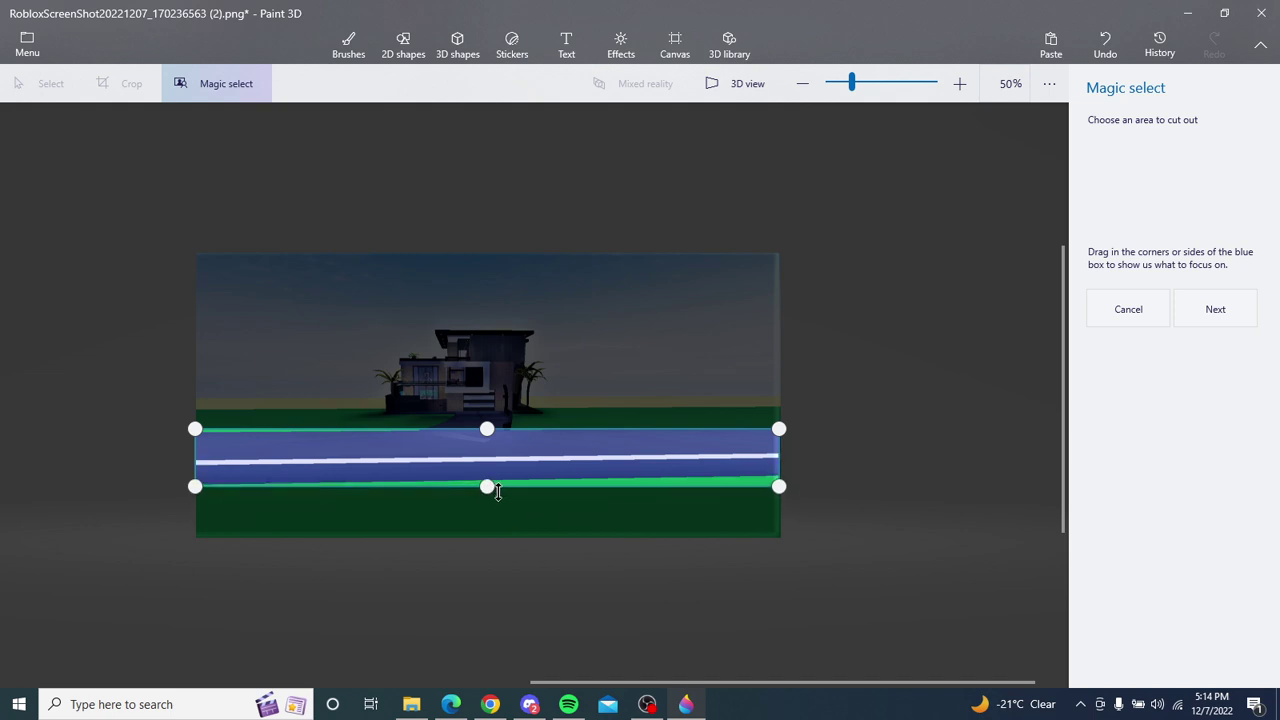
{"action": "left_click", "coordinate": [1231, 316]}
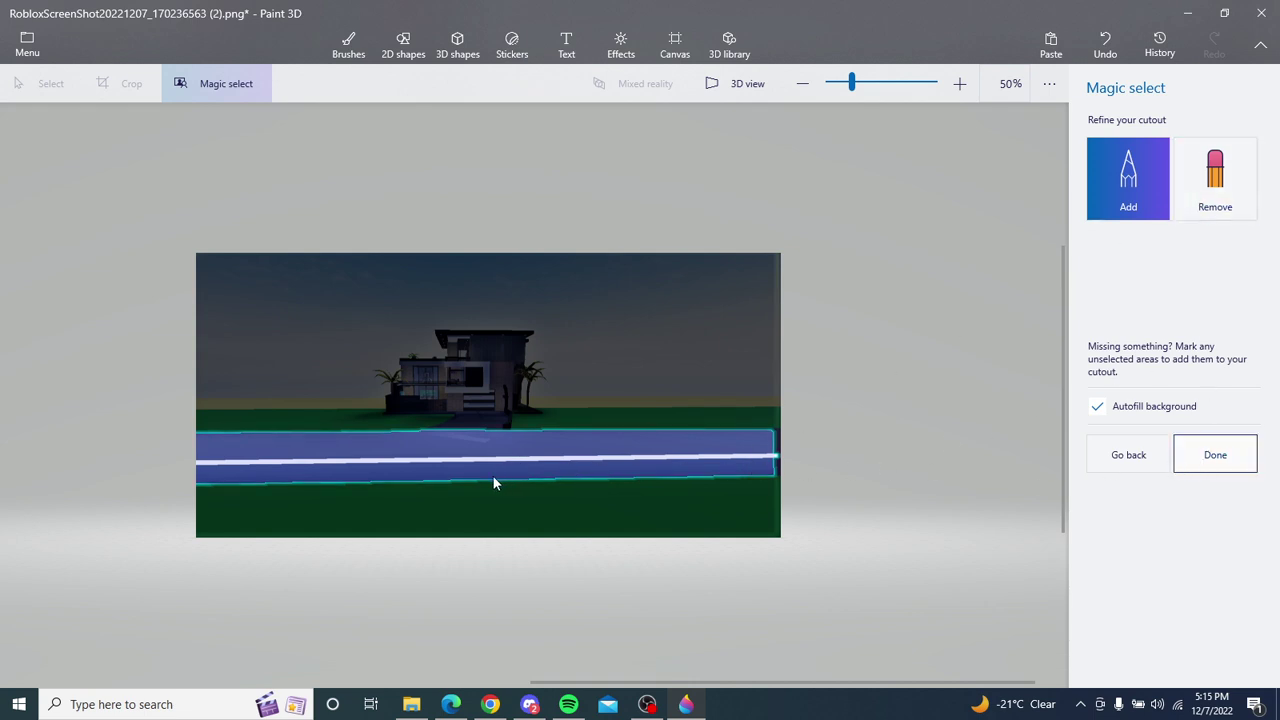
{"action": "mouse_move", "coordinate": [490, 455]}
{"action": "left_mouse_down"}
{"action": "mouse_move", "coordinate": [474, 497]}
{"action": "mouse_move", "coordinate": [472, 448]}
{"action": "left_mouse_up"}
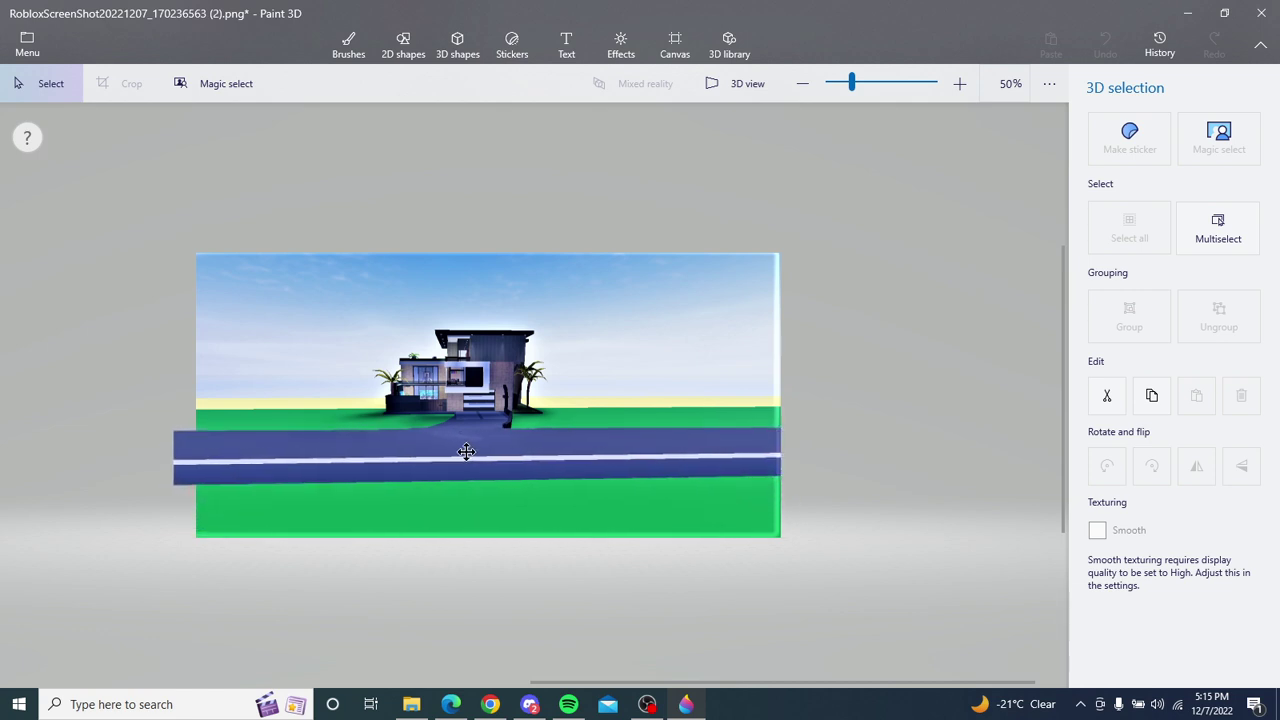
{"action": "left_click_drag", "start_coordinate": [472, 448], "coordinate": [405, 478]}
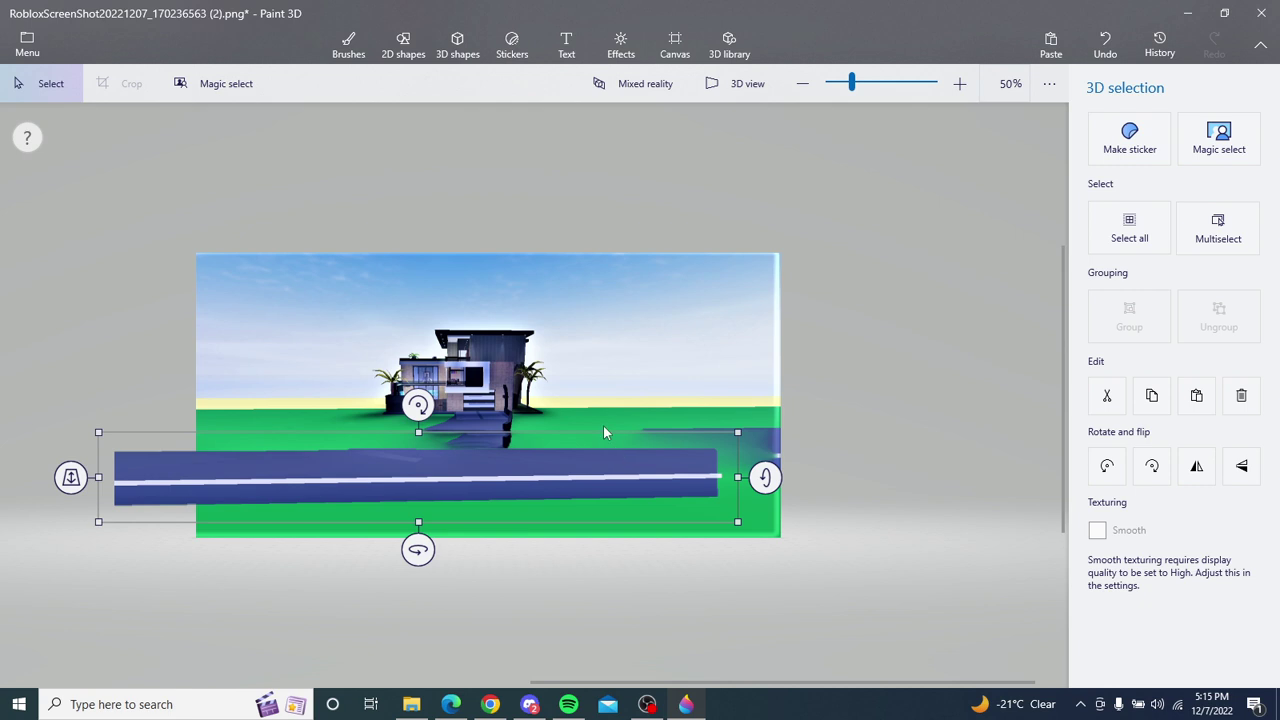
{"action": "left_click", "coordinate": [1105, 45]}
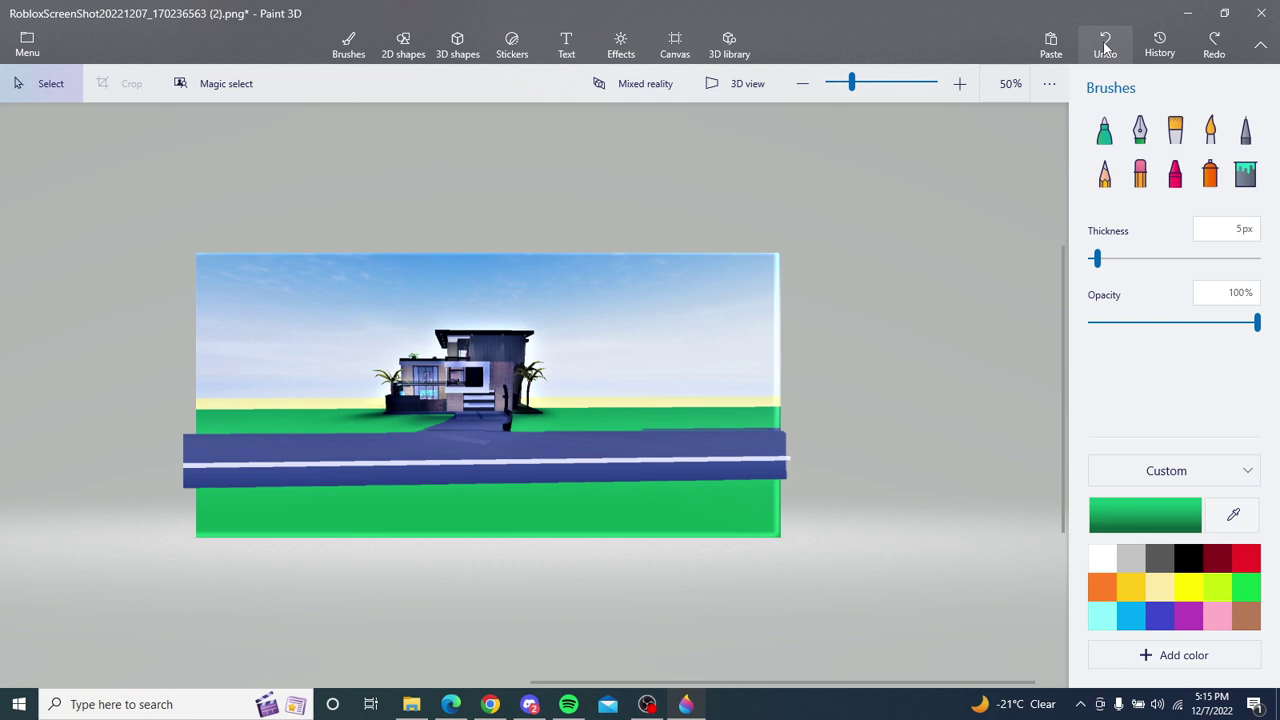
{"action": "left_click", "coordinate": [1105, 45]}
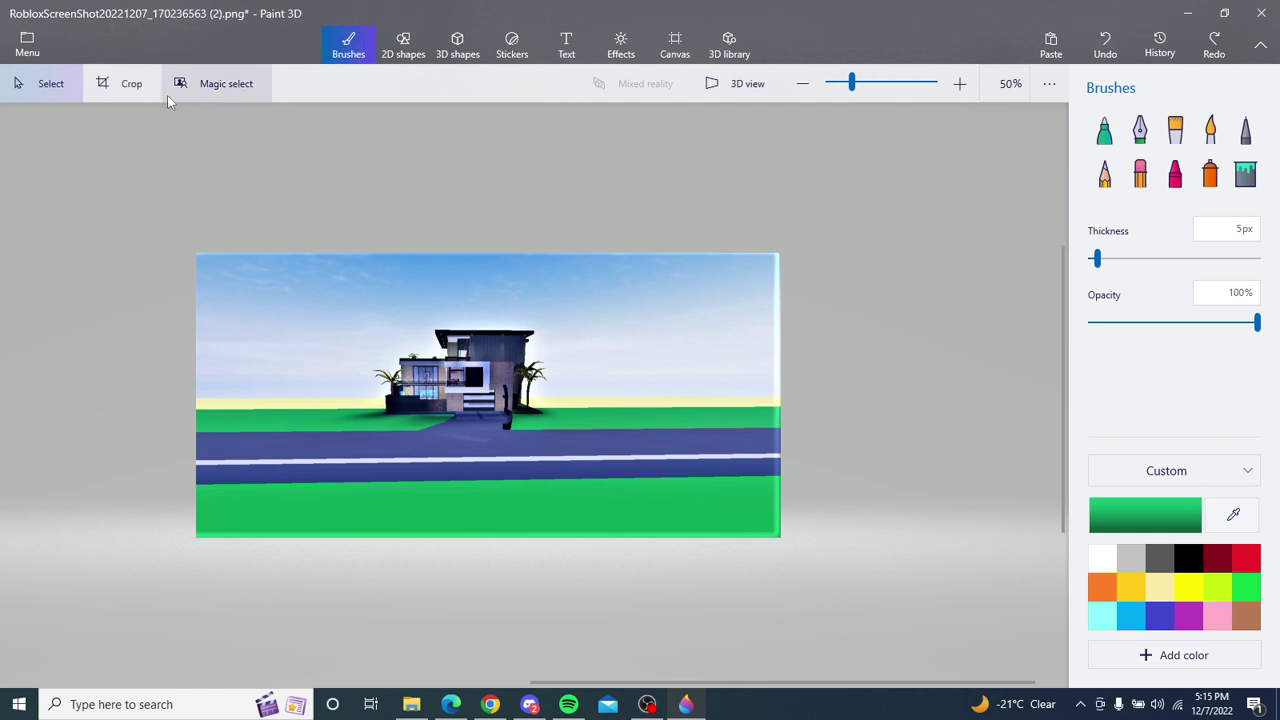
Step: Start a crop that trims the road, lower grass and empty sides around the house
{"action": "left_click", "coordinate": [130, 88]}
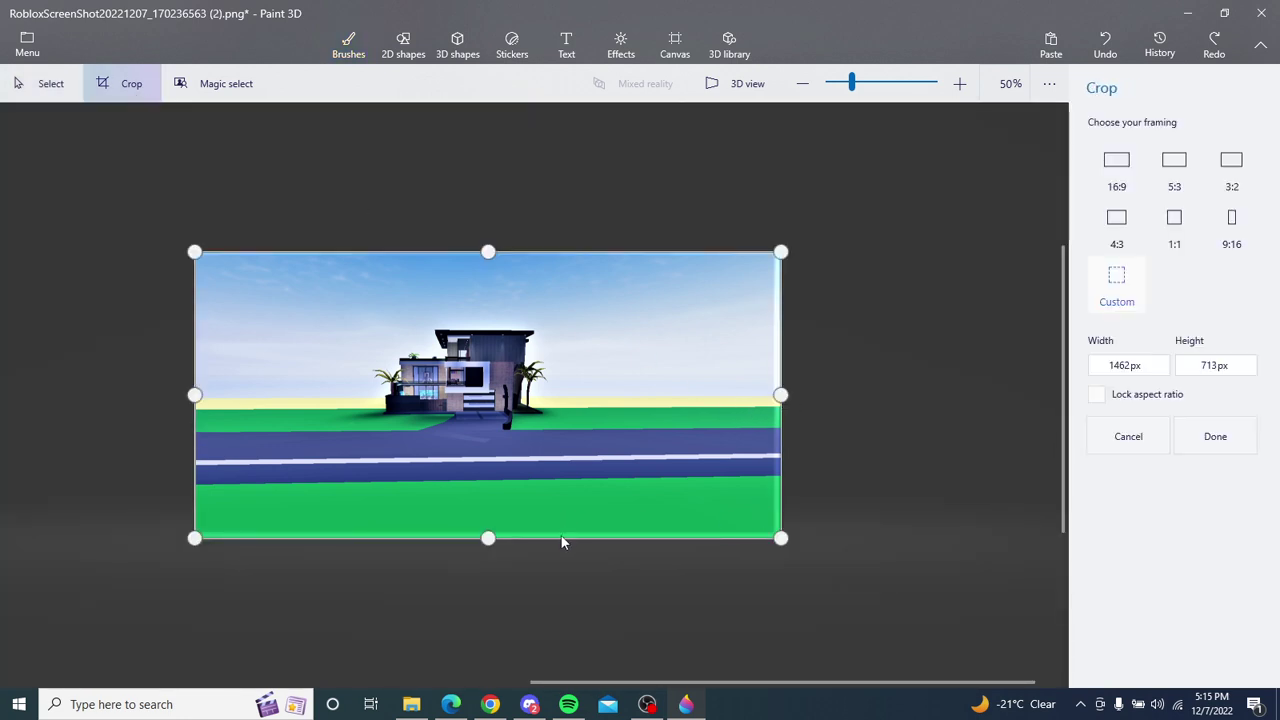
{"action": "left_click_drag", "start_coordinate": [483, 541], "coordinate": [487, 430]}
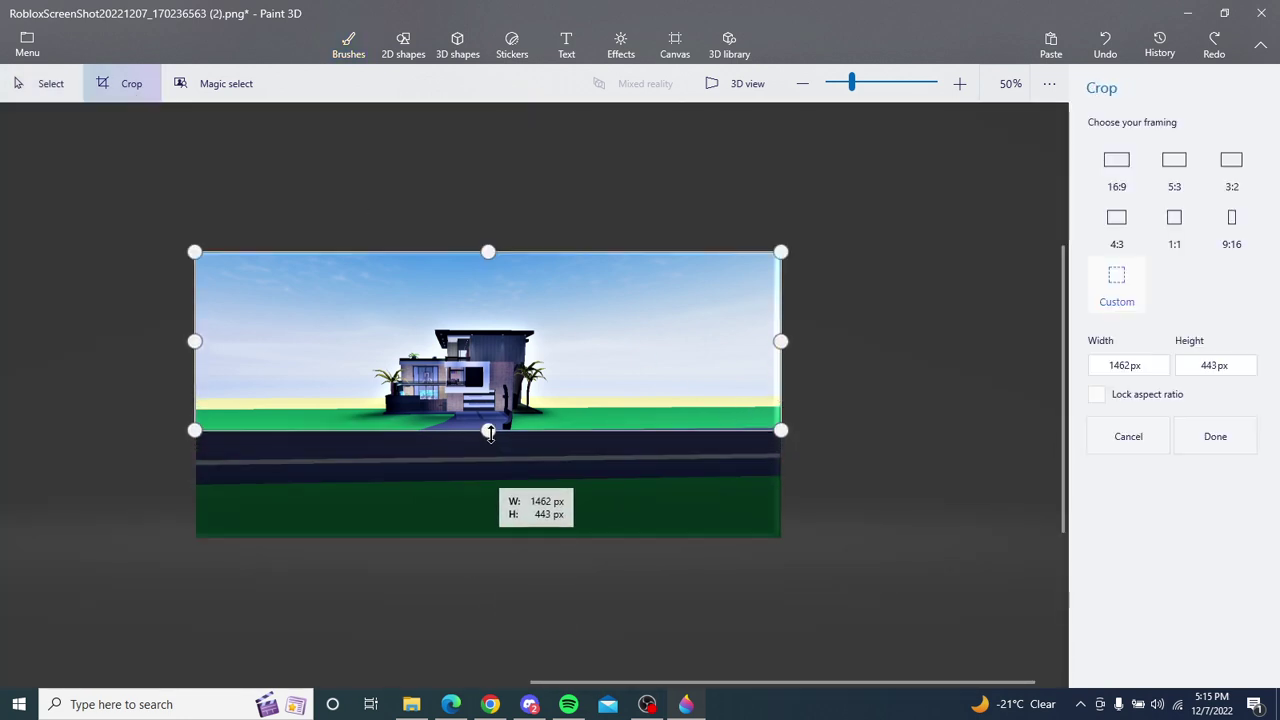
{"action": "left_click_drag", "start_coordinate": [196, 343], "coordinate": [374, 372]}
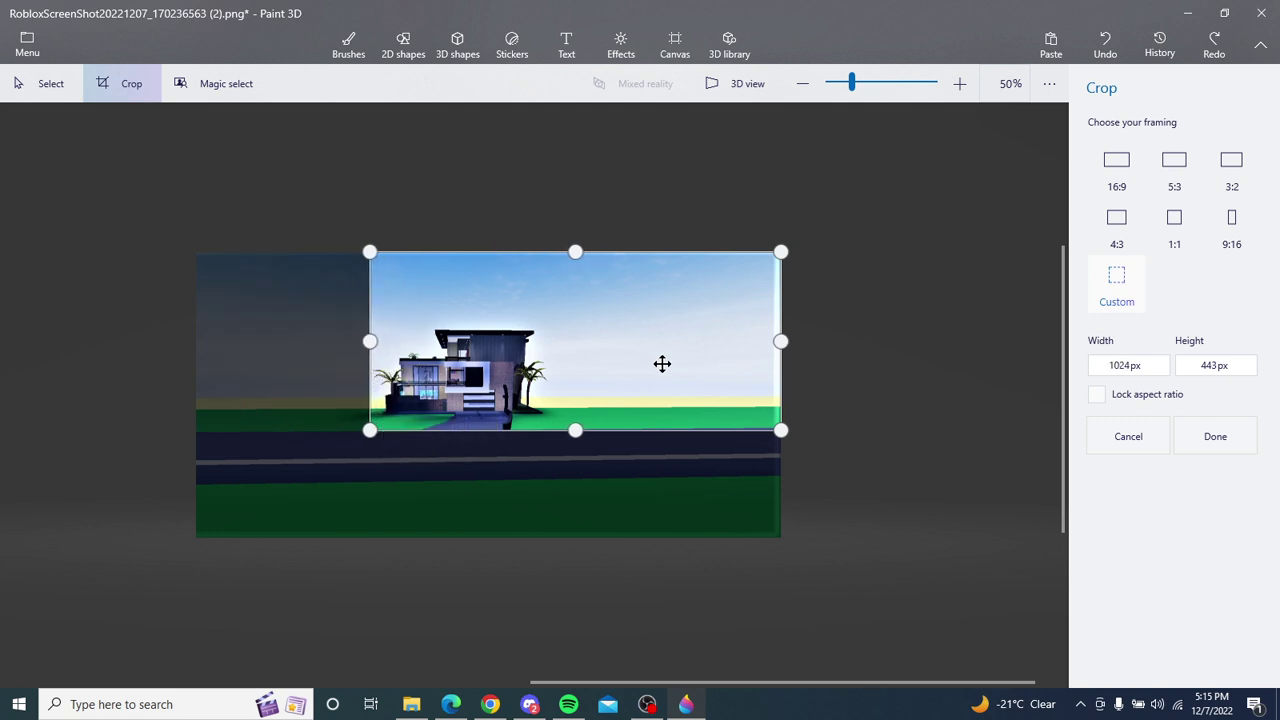
{"action": "mouse_move", "coordinate": [787, 345]}
{"action": "left_mouse_down"}
{"action": "mouse_move", "coordinate": [566, 372]}
{"action": "mouse_move", "coordinate": [570, 402]}
{"action": "mouse_move", "coordinate": [543, 403]}
{"action": "mouse_move", "coordinate": [555, 410]}
{"action": "left_mouse_up"}
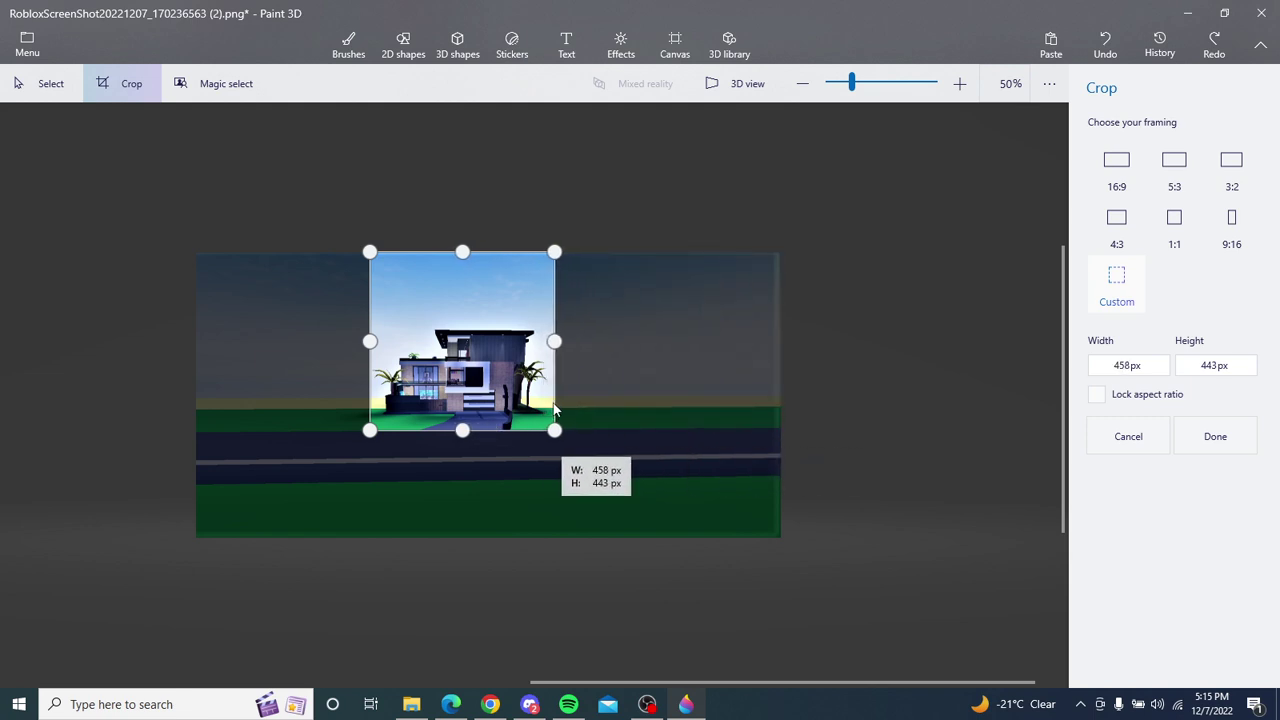
Step: Fine-tune the left, right and bottom crop edges to a 672 × 437 box
{"action": "left_click_drag", "start_coordinate": [369, 341], "coordinate": [330, 342]}
{"action": "left_click_drag", "start_coordinate": [571, 342], "coordinate": [604, 352]}
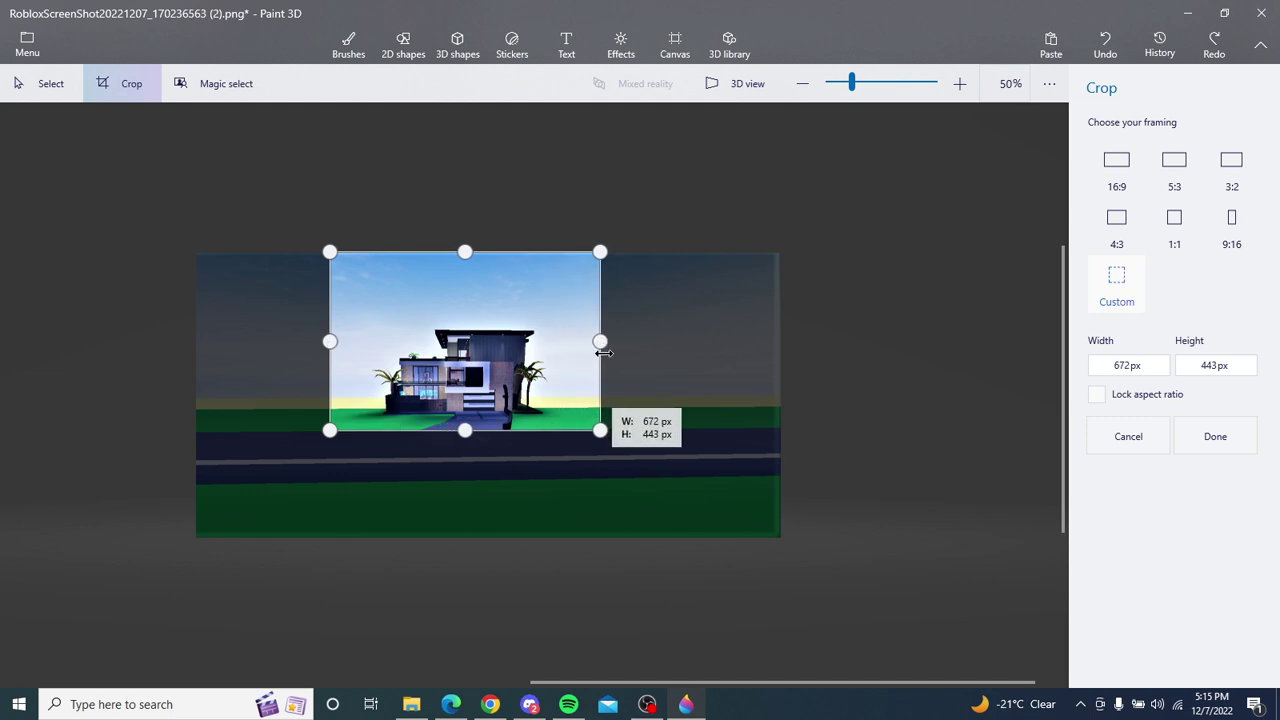
{"action": "left_click_drag", "start_coordinate": [329, 341], "coordinate": [324, 342]}
{"action": "left_click_drag", "start_coordinate": [597, 343], "coordinate": [596, 343]}
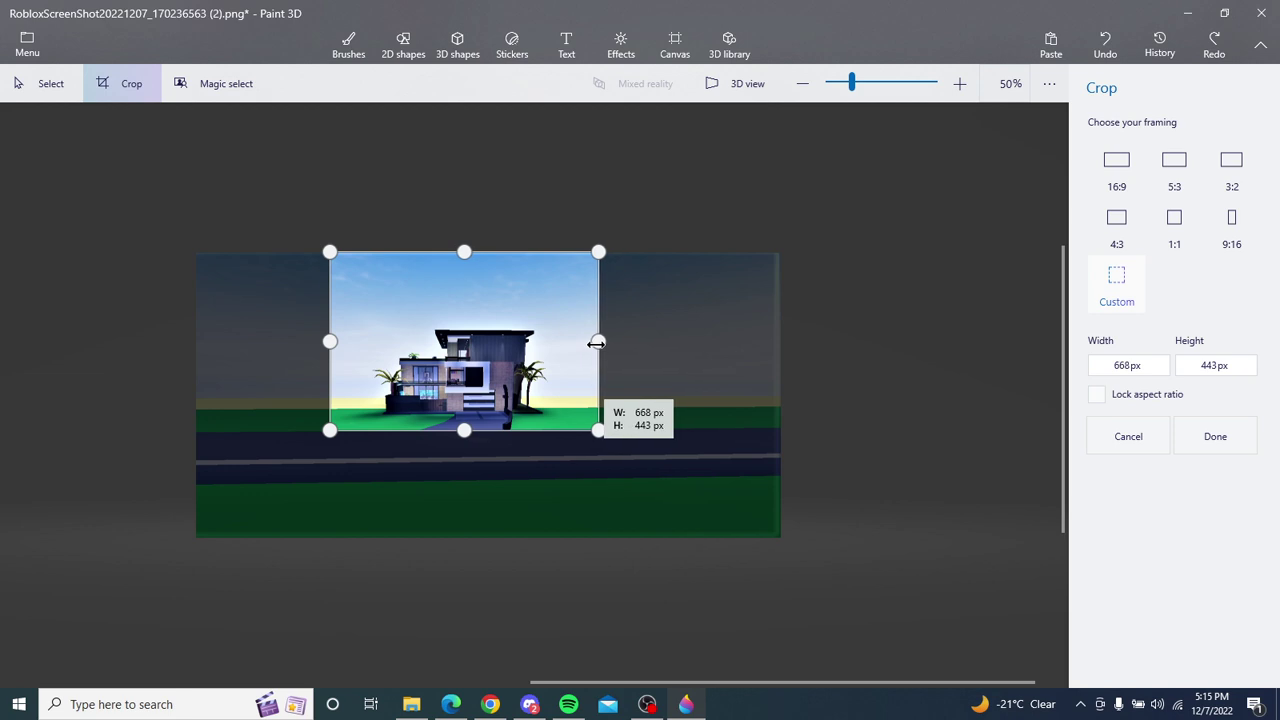
{"action": "left_click_drag", "start_coordinate": [596, 343], "coordinate": [598, 343]}
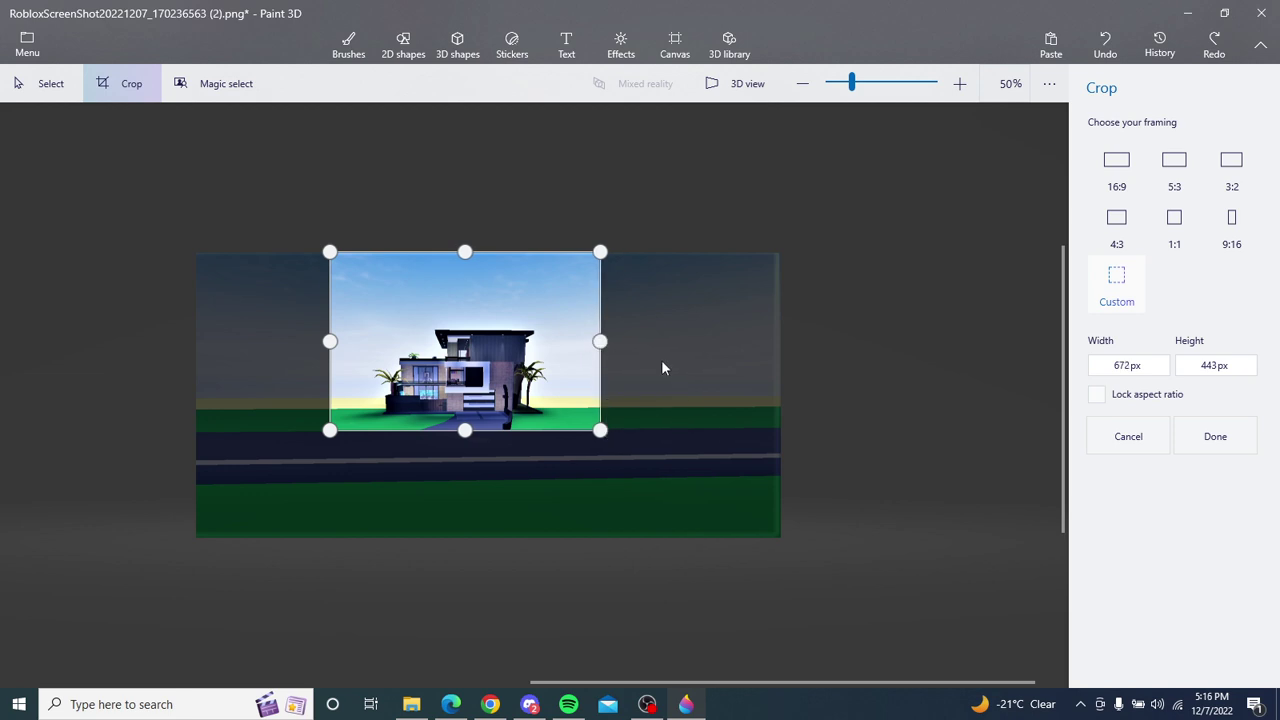
{"action": "left_click_drag", "start_coordinate": [331, 345], "coordinate": [331, 345]}
{"action": "left_click_drag", "start_coordinate": [601, 343], "coordinate": [603, 347]}
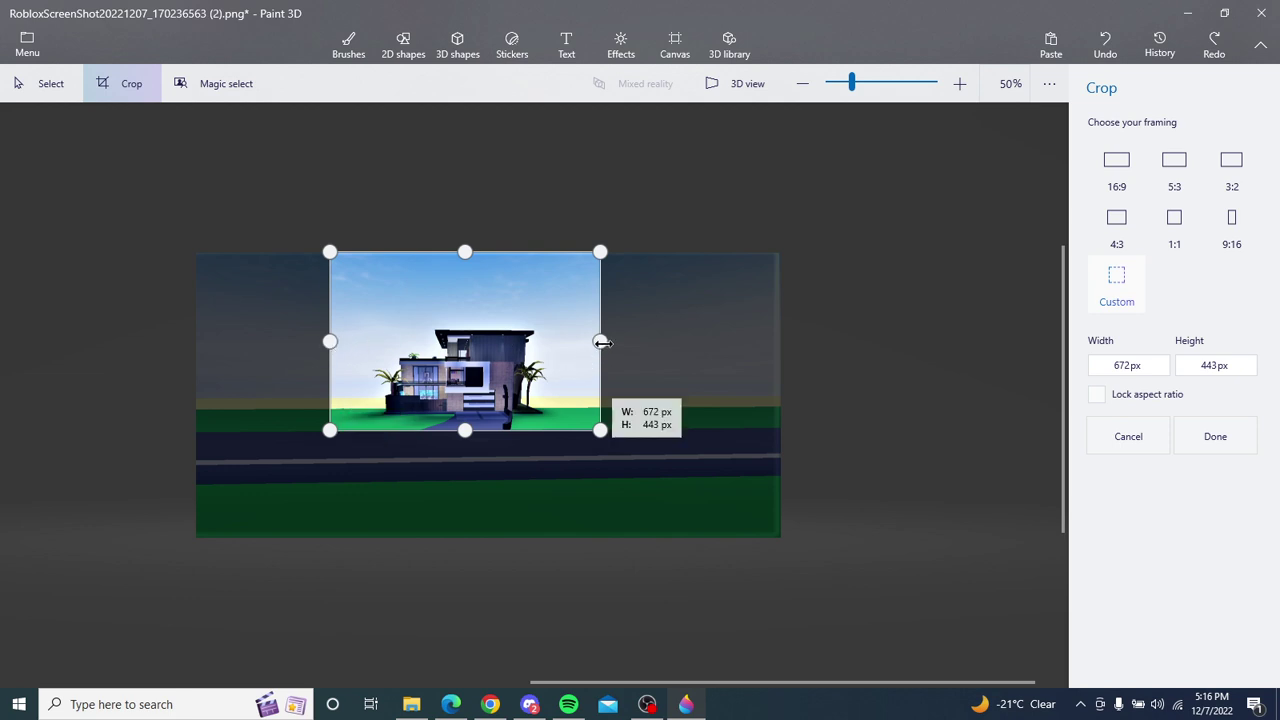
{"action": "left_click_drag", "start_coordinate": [468, 430], "coordinate": [474, 427]}
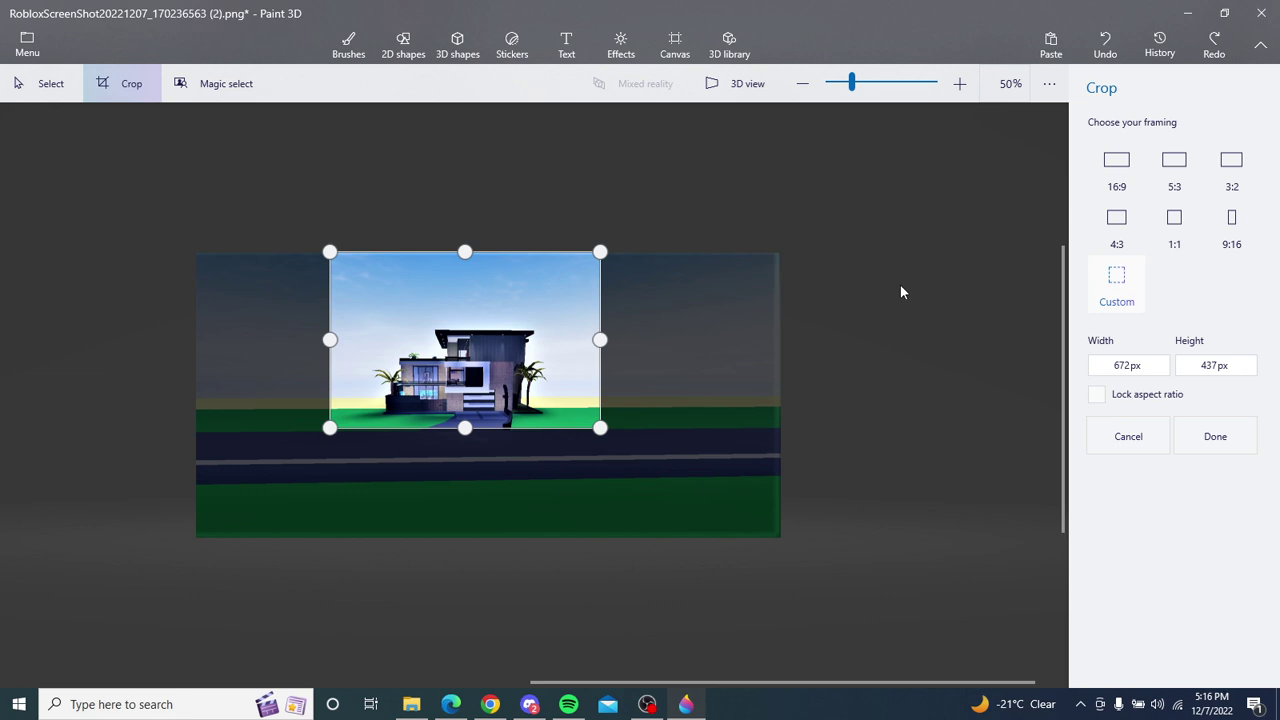
Step: Apply the tight house crop, then undo it to bring back the full road-and-lawn screenshot
{"action": "left_click", "coordinate": [1214, 440]}
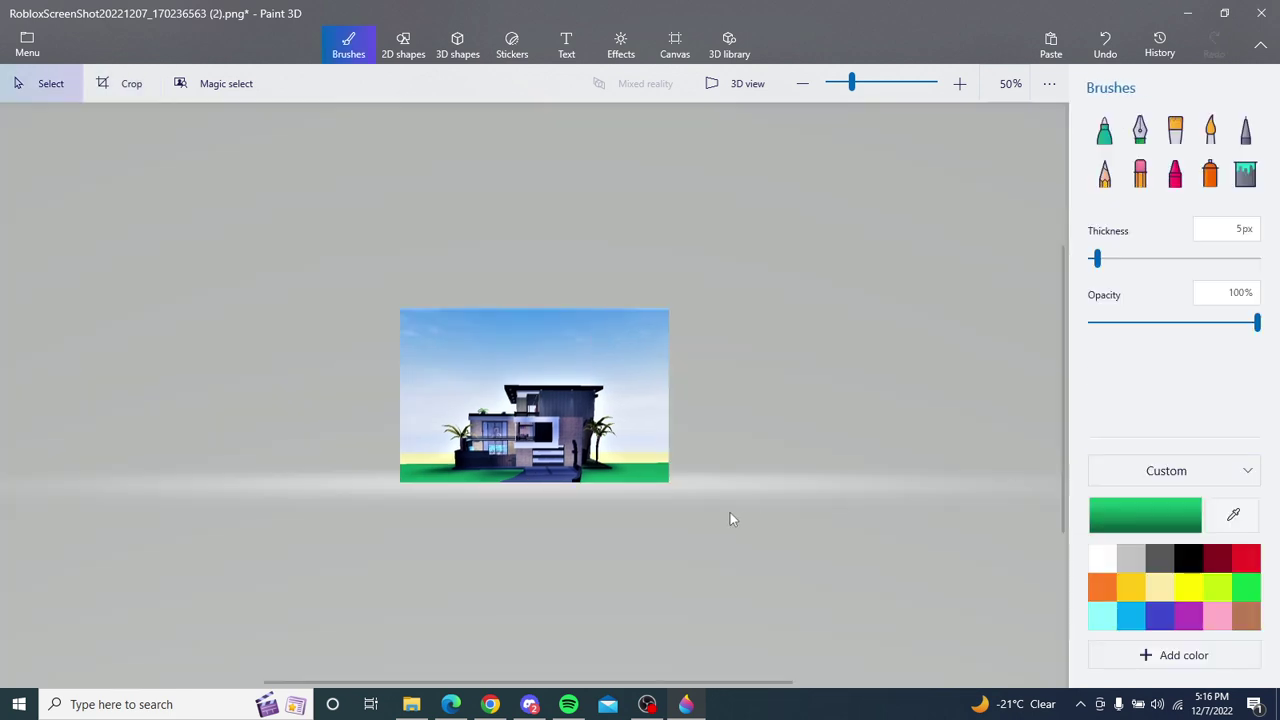
{"action": "scroll", "coordinate": [730, 518], "scroll_direction": "up", "scroll_amount": 1}
{"action": "scroll", "coordinate": [730, 518], "scroll_direction": "up", "scroll_amount": 1}
{"action": "scroll", "coordinate": [729, 512], "scroll_direction": "up", "scroll_amount": 1}
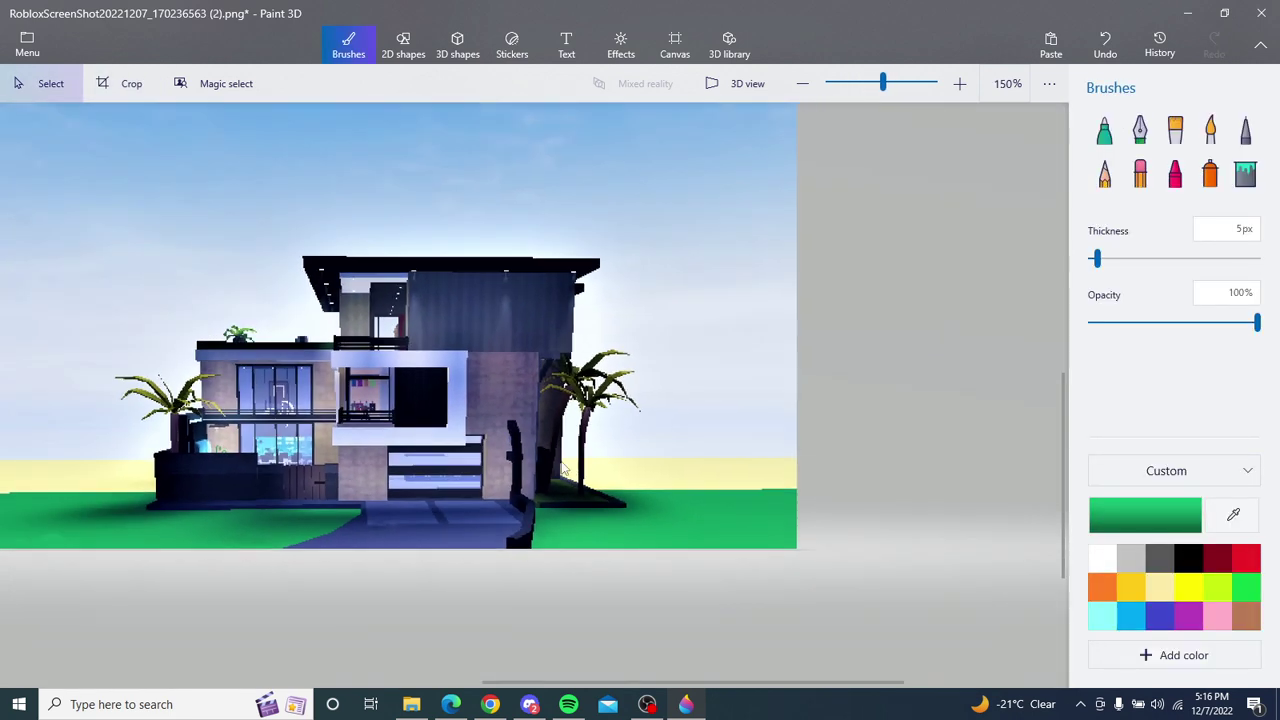
{"action": "scroll", "coordinate": [563, 467], "scroll_direction": "down", "scroll_amount": 1}
{"action": "scroll", "coordinate": [563, 467], "scroll_direction": "down", "scroll_amount": 1}
{"action": "scroll", "coordinate": [566, 455], "scroll_direction": "down", "scroll_amount": 1}
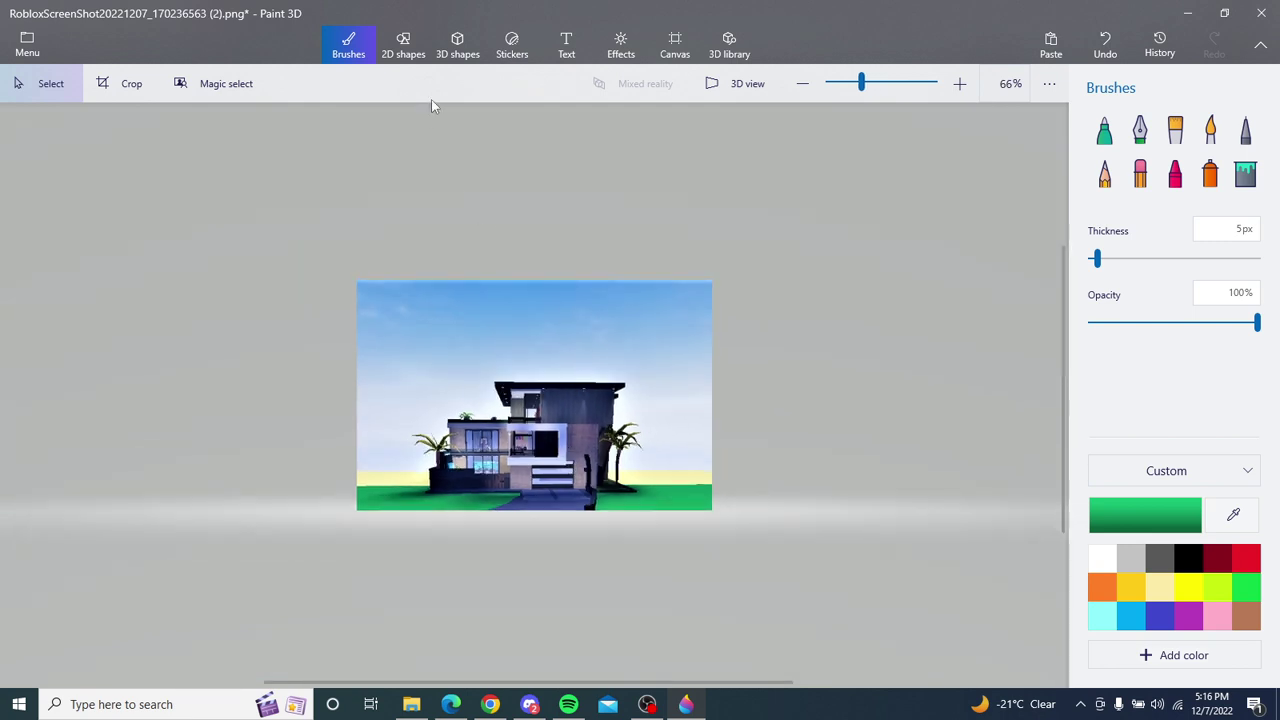
{"action": "left_click", "coordinate": [1105, 45]}
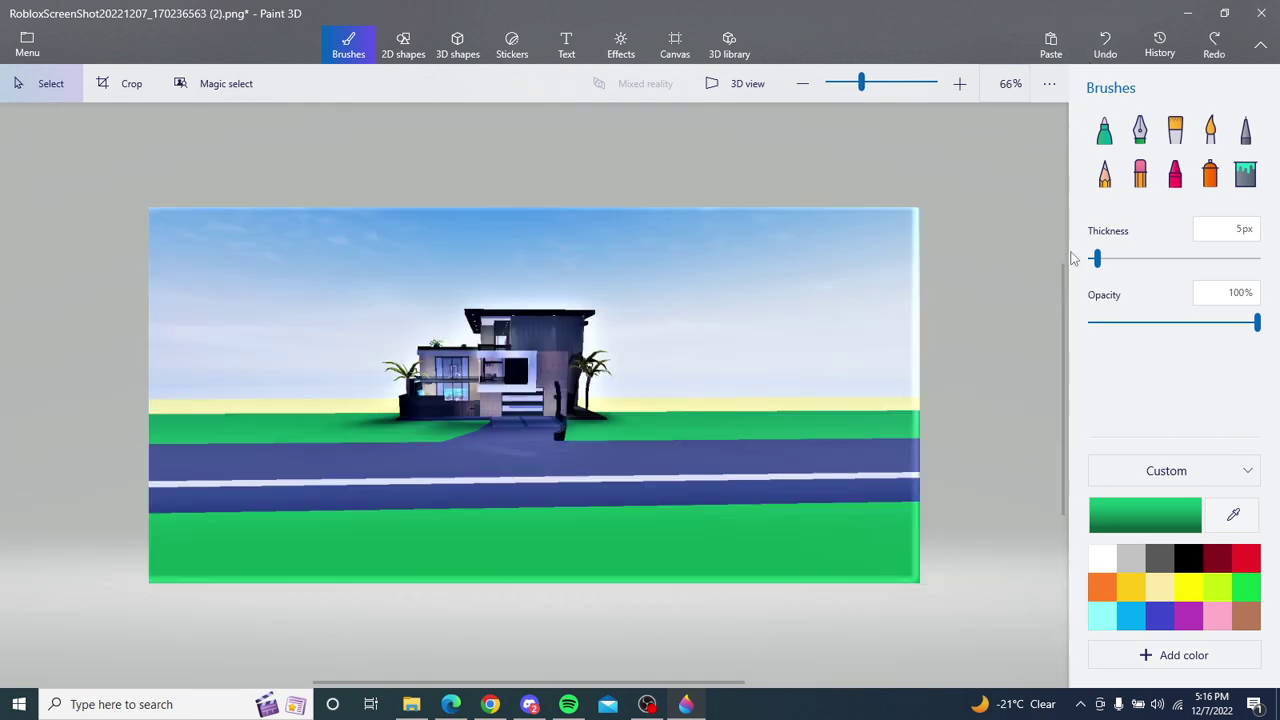
{"action": "scroll", "coordinate": [891, 249], "scroll_direction": "down", "scroll_amount": 1}
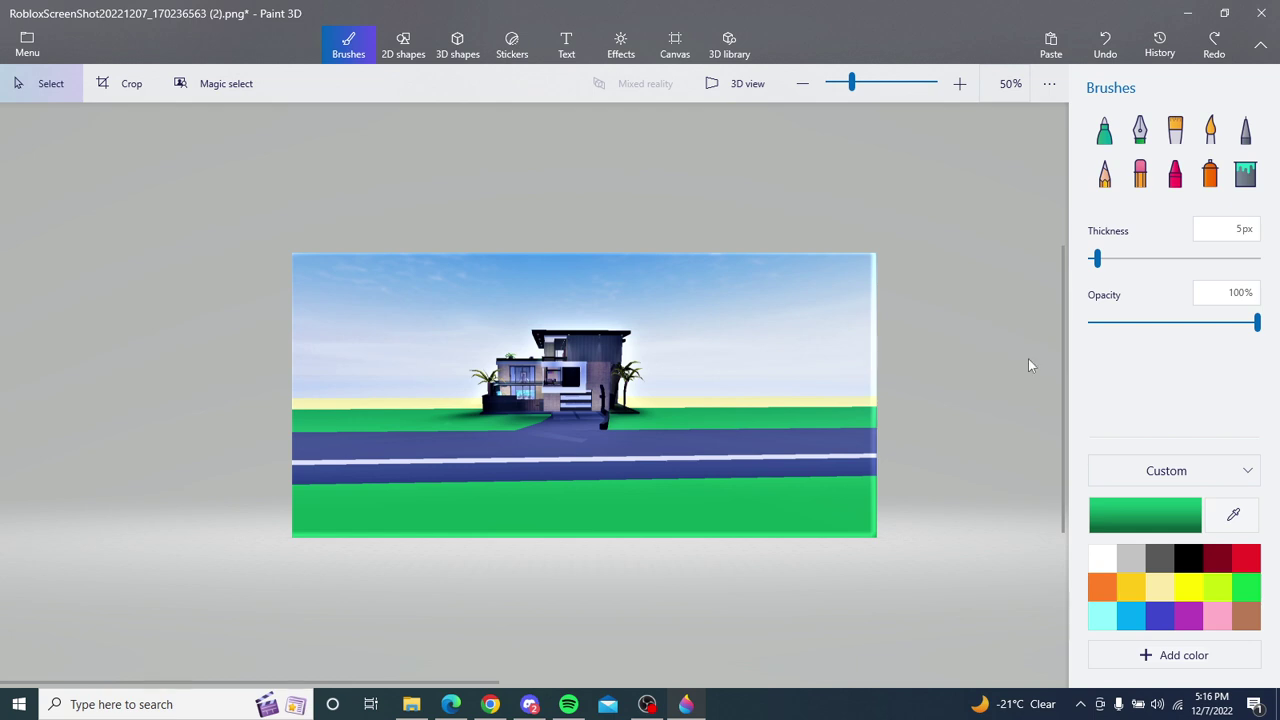
{"action": "scroll", "coordinate": [1028, 360], "scroll_direction": "up", "scroll_amount": 1}
{"action": "scroll", "coordinate": [98, 387], "scroll_direction": "up", "scroll_amount": 1}
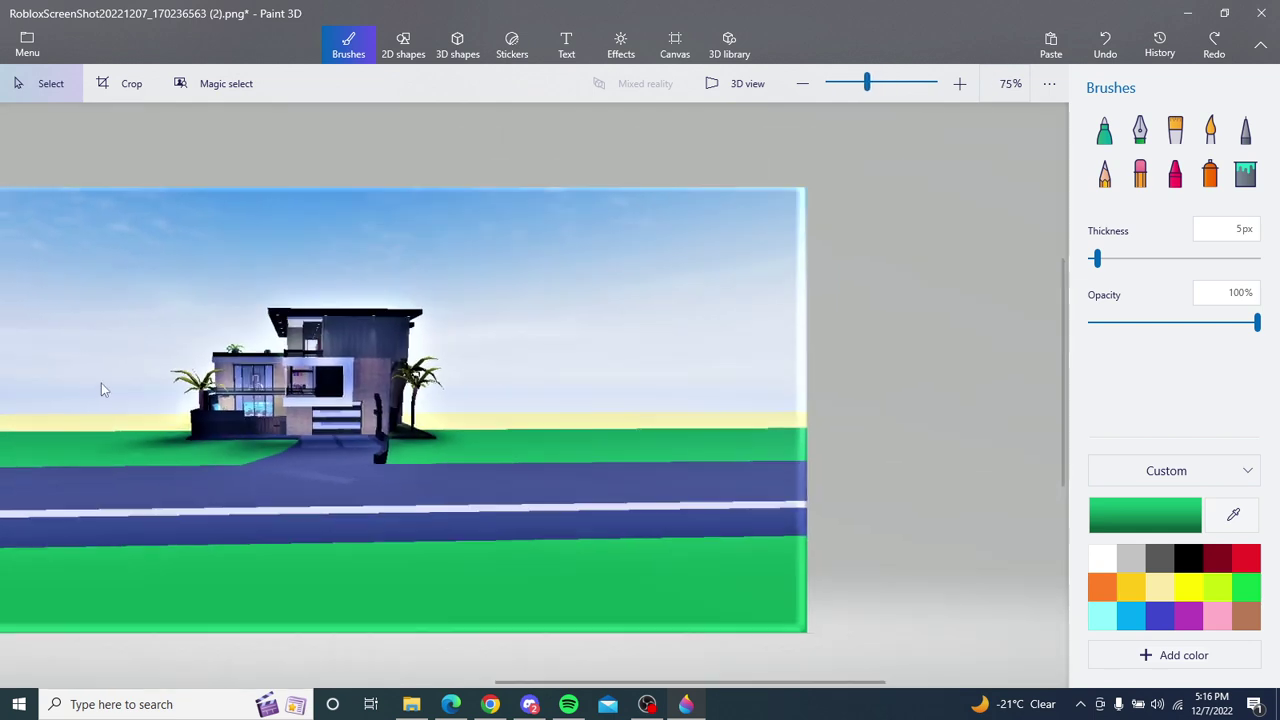
{"action": "scroll", "coordinate": [101, 383], "scroll_direction": "down", "scroll_amount": 1}
{"action": "scroll", "coordinate": [106, 377], "scroll_direction": "down", "scroll_amount": 1}
{"action": "scroll", "coordinate": [238, 260], "scroll_direction": "up", "scroll_amount": 1}
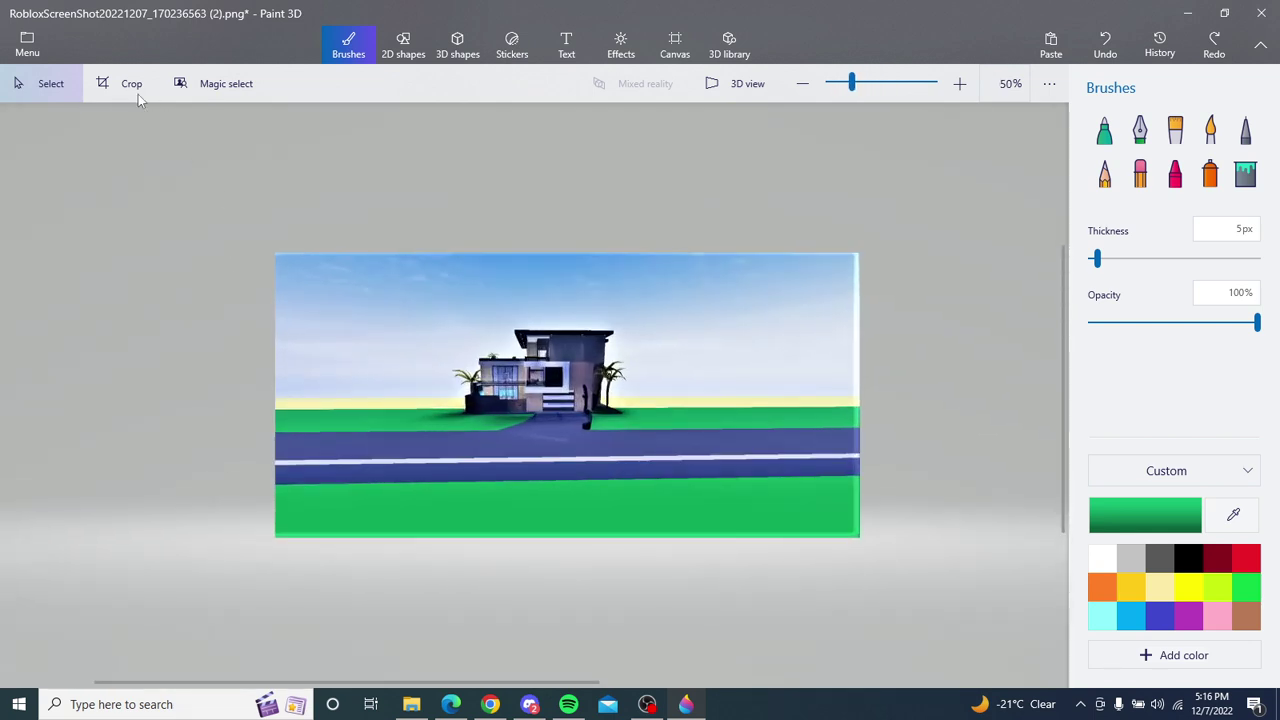
Step: Crop to 1329 × 388, trimming the road below, the right side, the top sky and the left edge
{"action": "left_click", "coordinate": [125, 84]}
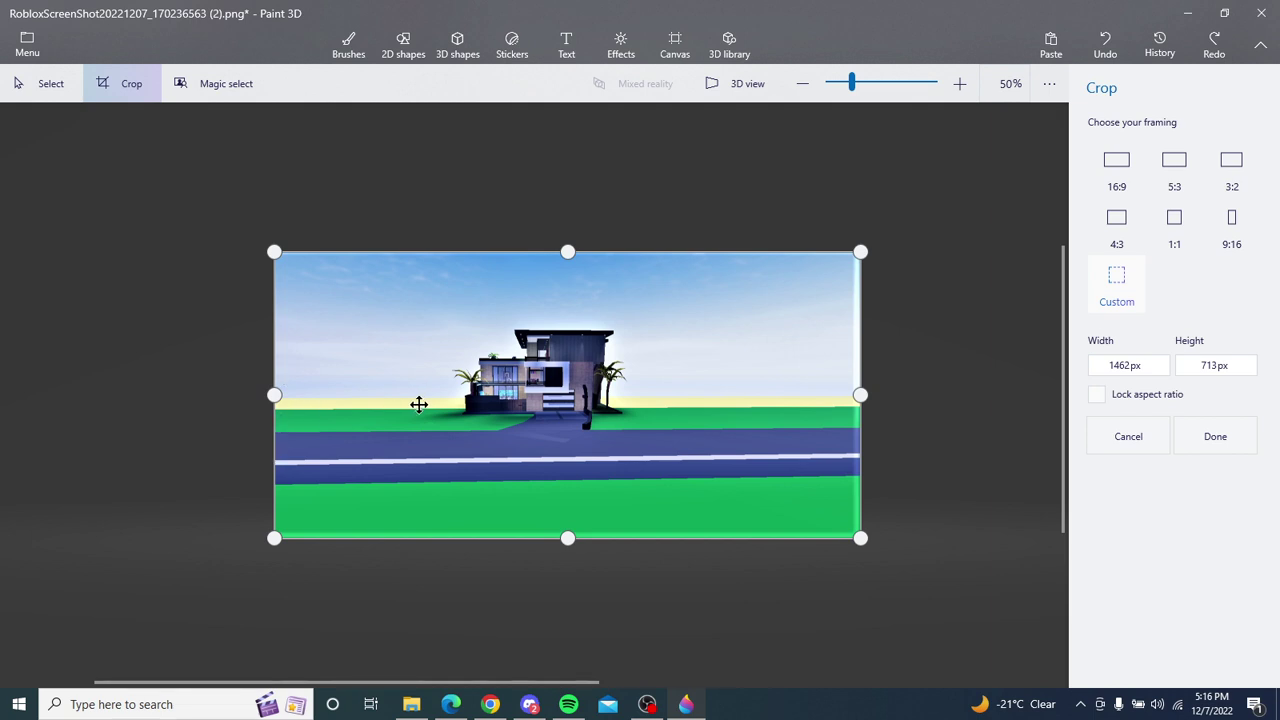
{"action": "left_click_drag", "start_coordinate": [567, 538], "coordinate": [588, 437]}
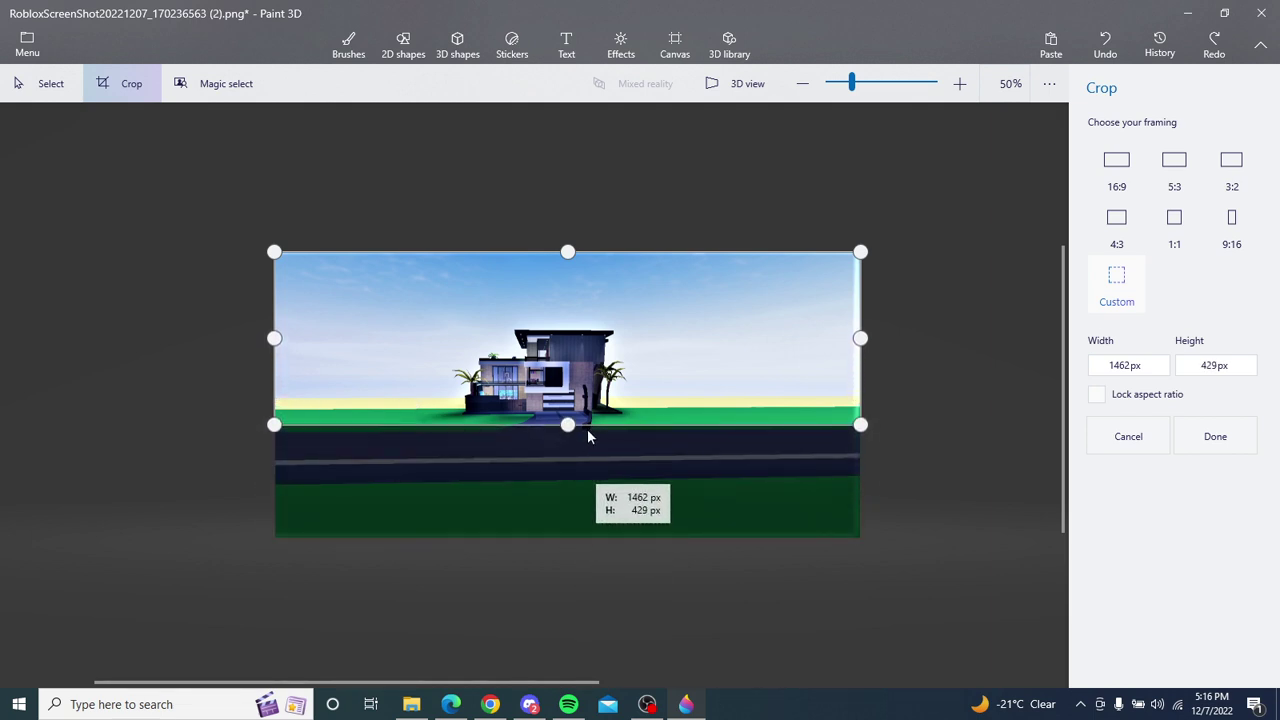
{"action": "scroll", "coordinate": [654, 397], "scroll_direction": "up", "scroll_amount": 2}
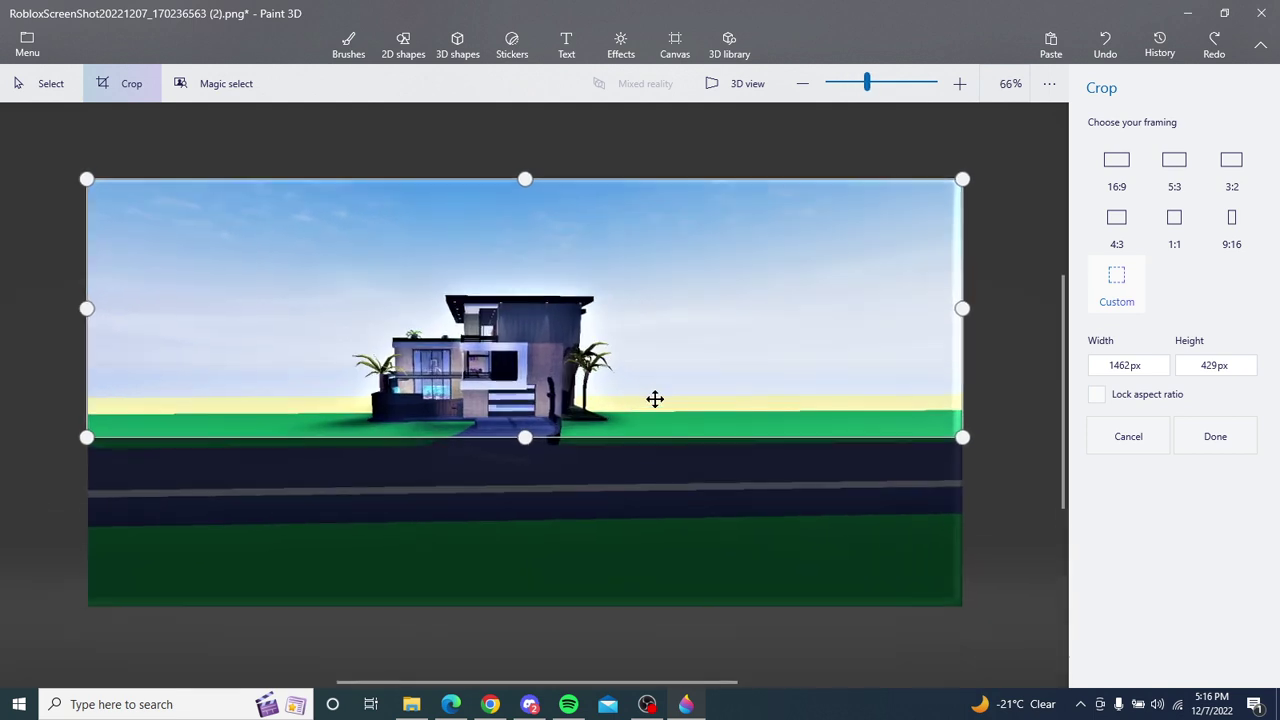
{"action": "scroll", "coordinate": [654, 397], "scroll_direction": "up", "scroll_amount": 2}
{"action": "scroll", "coordinate": [486, 380], "scroll_direction": "up", "scroll_amount": 1}
{"action": "scroll", "coordinate": [486, 380], "scroll_direction": "down", "scroll_amount": 1}
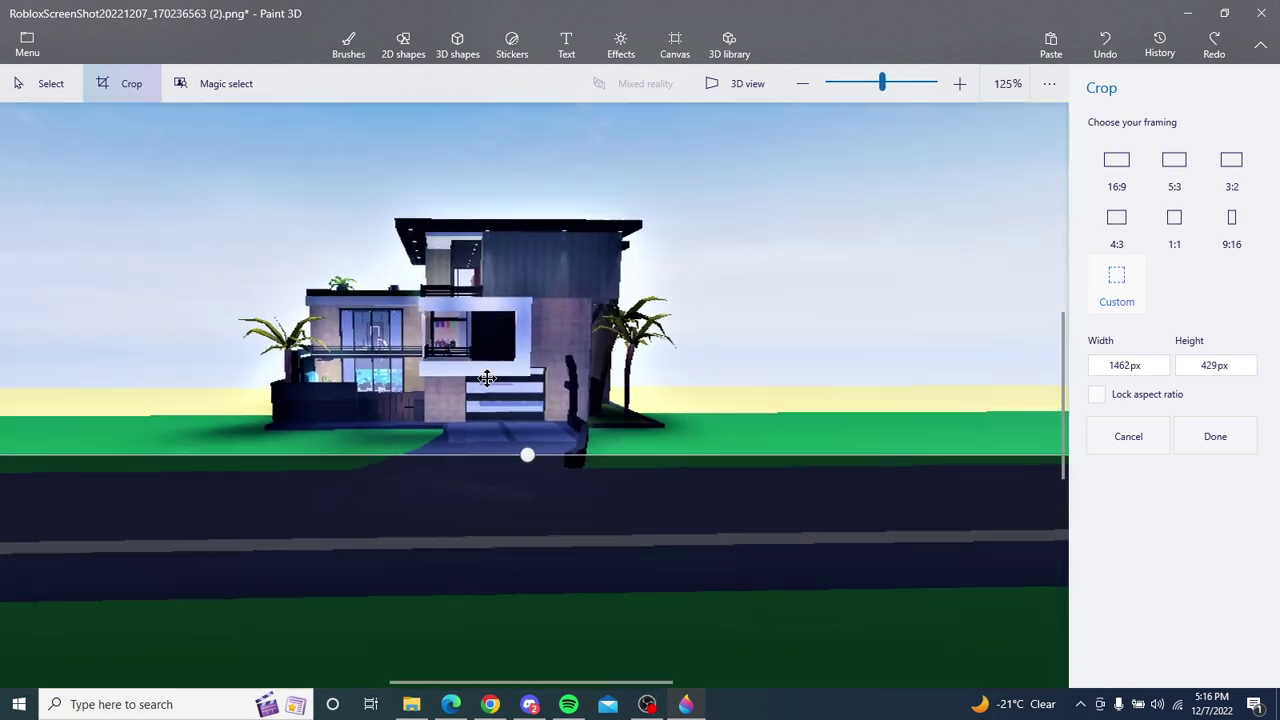
{"action": "scroll", "coordinate": [486, 380], "scroll_direction": "down", "scroll_amount": 2}
{"action": "scroll", "coordinate": [486, 380], "scroll_direction": "down", "scroll_amount": 1}
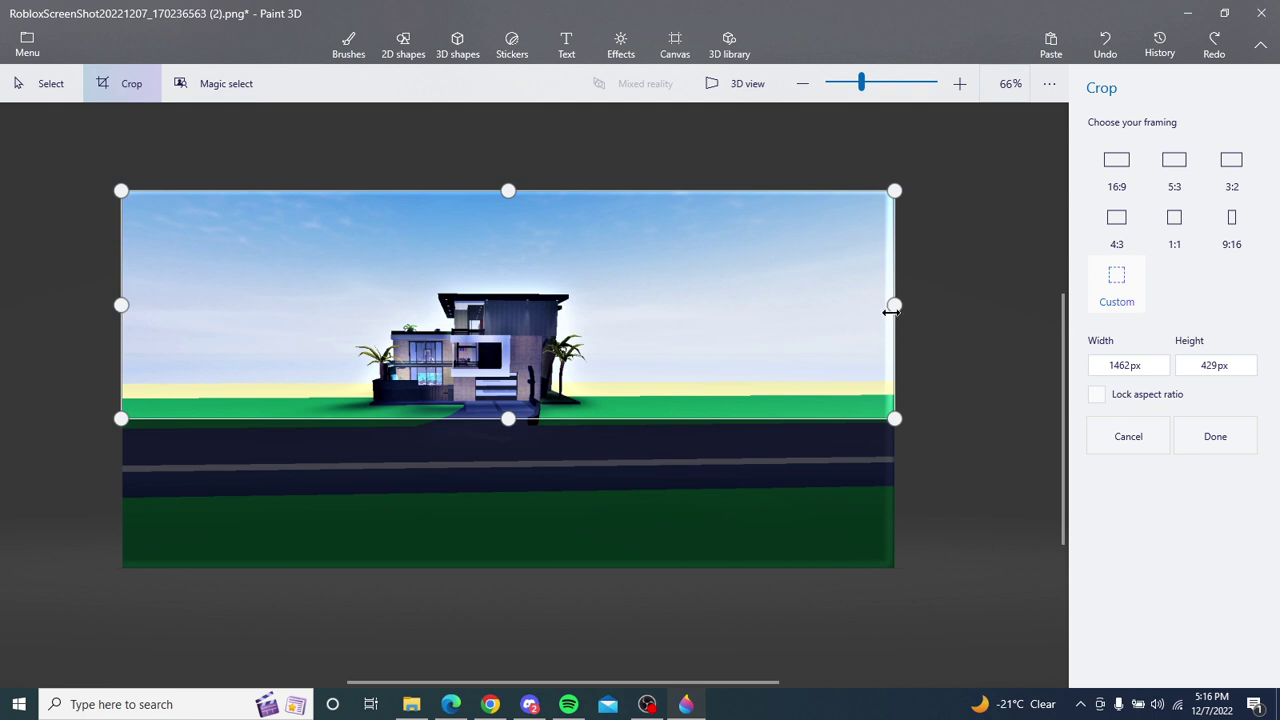
{"action": "left_click_drag", "start_coordinate": [894, 305], "coordinate": [871, 312]}
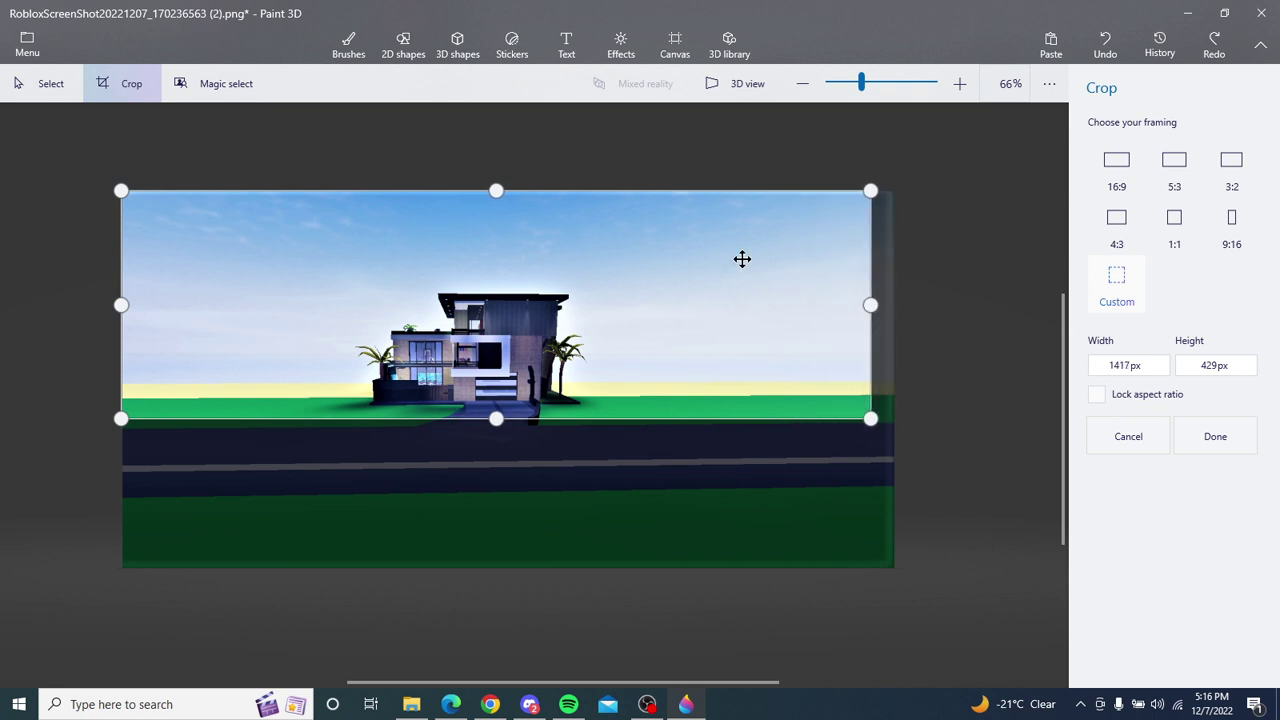
{"action": "left_click_drag", "start_coordinate": [493, 191], "coordinate": [496, 209]}
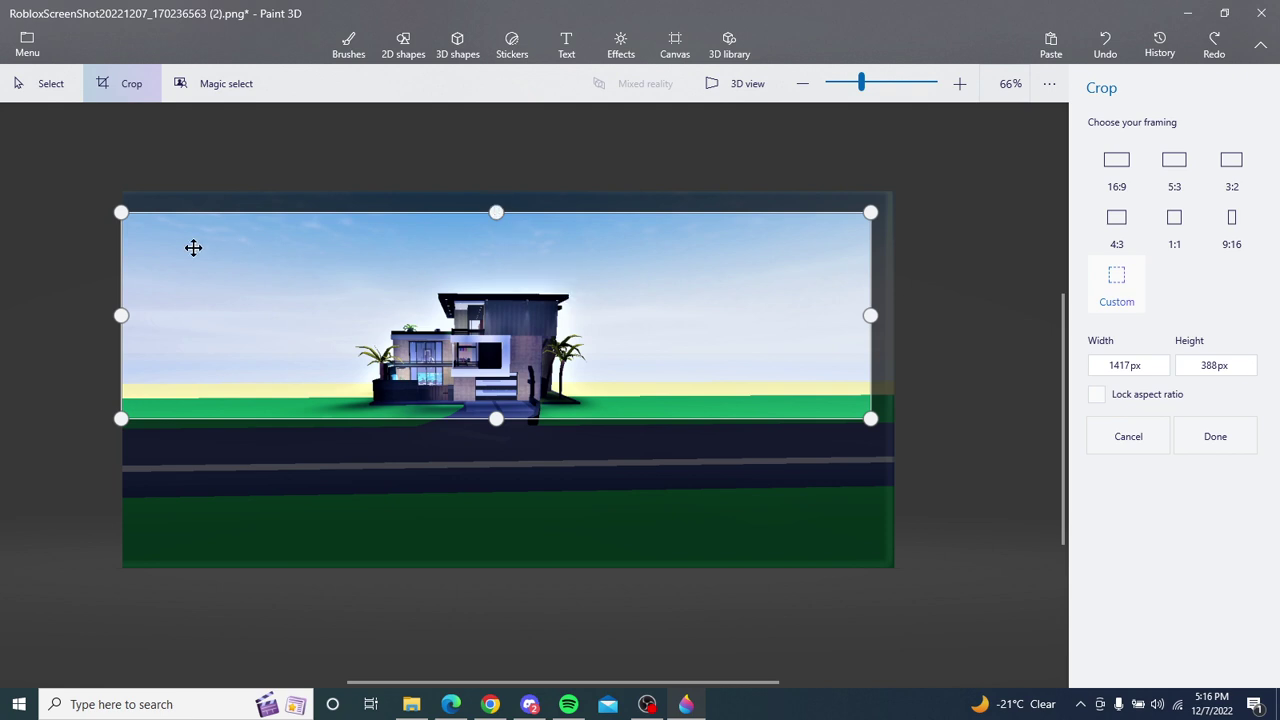
{"action": "left_click_drag", "start_coordinate": [121, 313], "coordinate": [166, 302]}
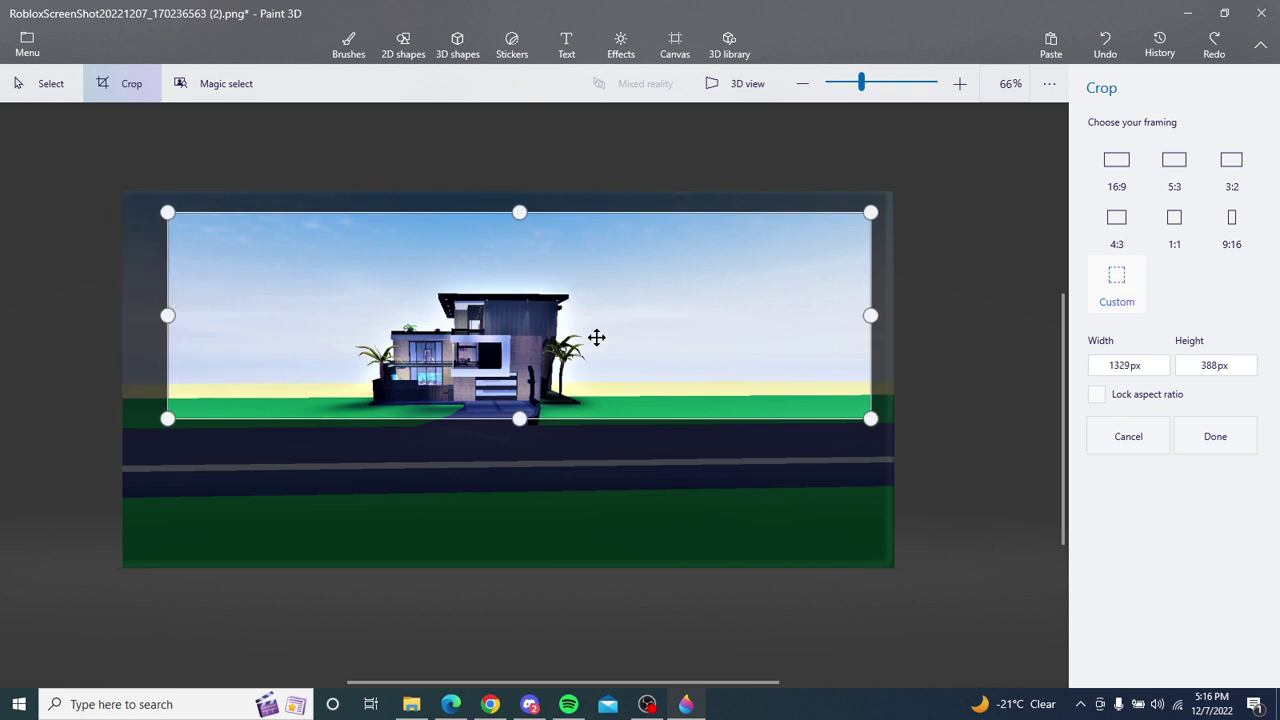
{"action": "left_click", "coordinate": [1217, 440]}
{"action": "scroll", "coordinate": [467, 510], "scroll_direction": "up", "scroll_amount": 2}
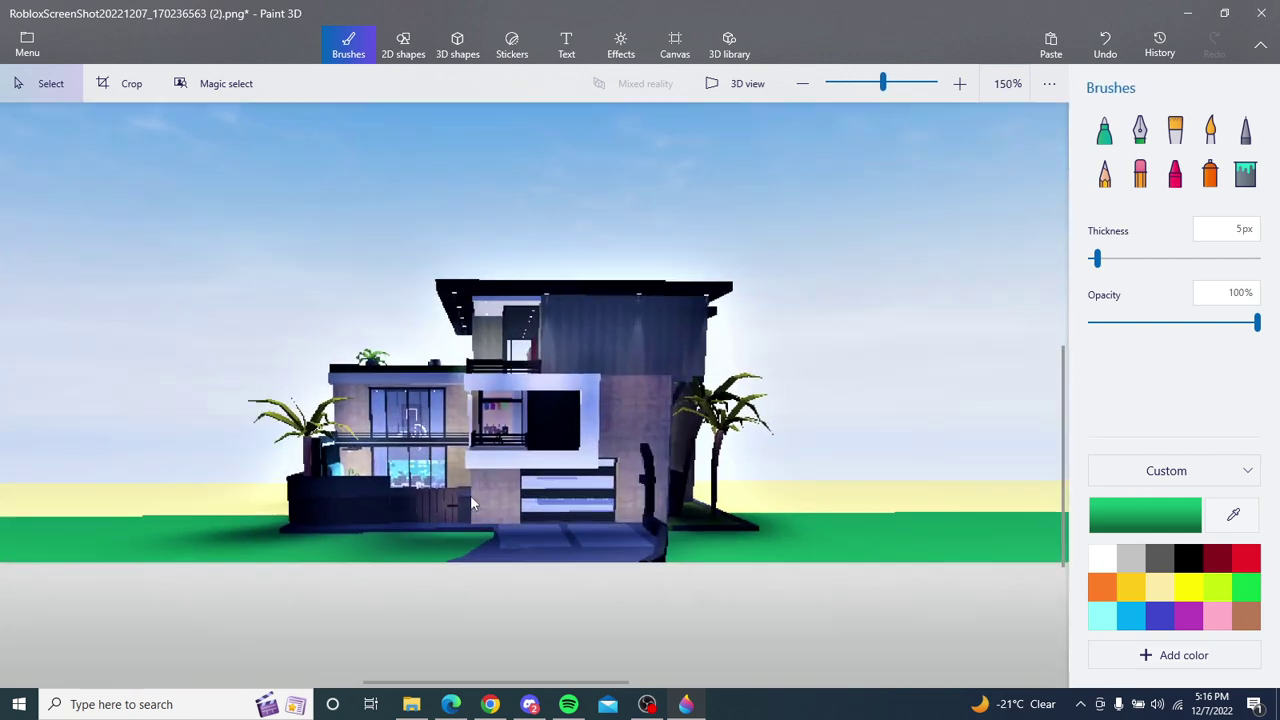
{"action": "scroll", "coordinate": [470, 495], "scroll_direction": "up", "scroll_amount": 2}
{"action": "scroll", "coordinate": [470, 495], "scroll_direction": "down", "scroll_amount": 1}
{"action": "scroll", "coordinate": [470, 500], "scroll_direction": "down", "scroll_amount": 1}
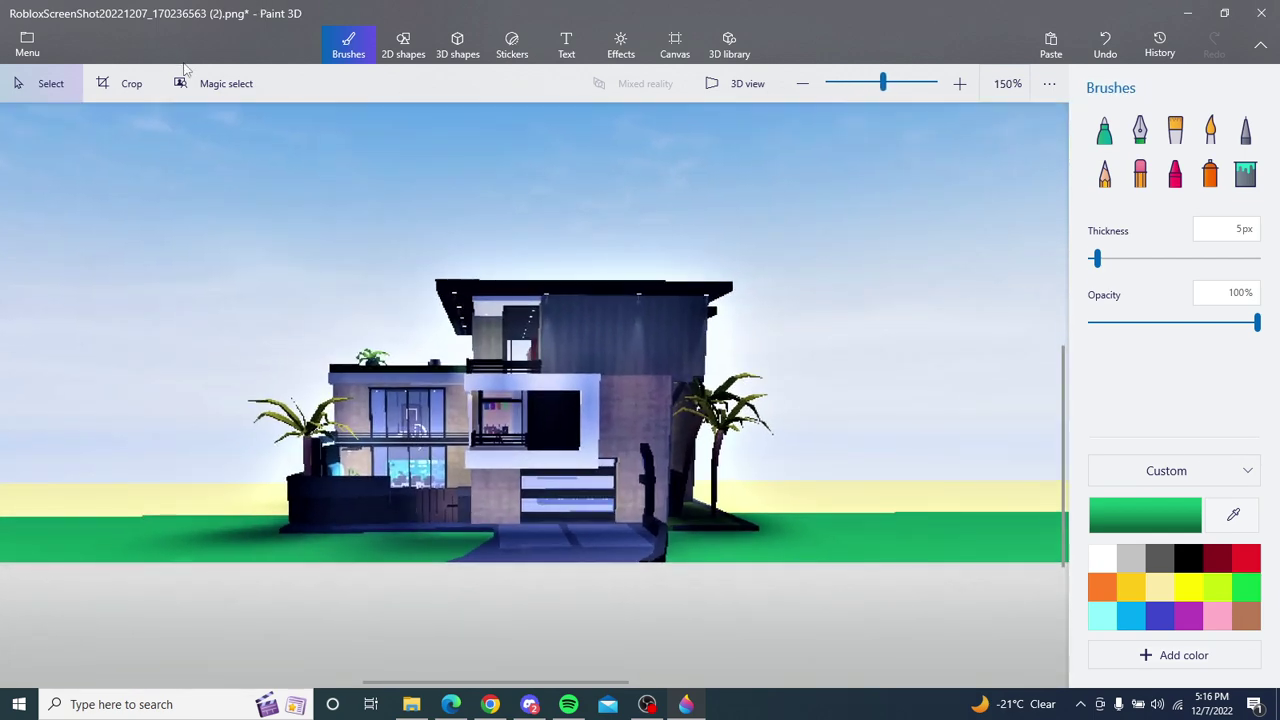
Step: Magic-select the paved walkway in front of the house, fit the box tightly around it, and cut it out
{"action": "left_click", "coordinate": [215, 83]}
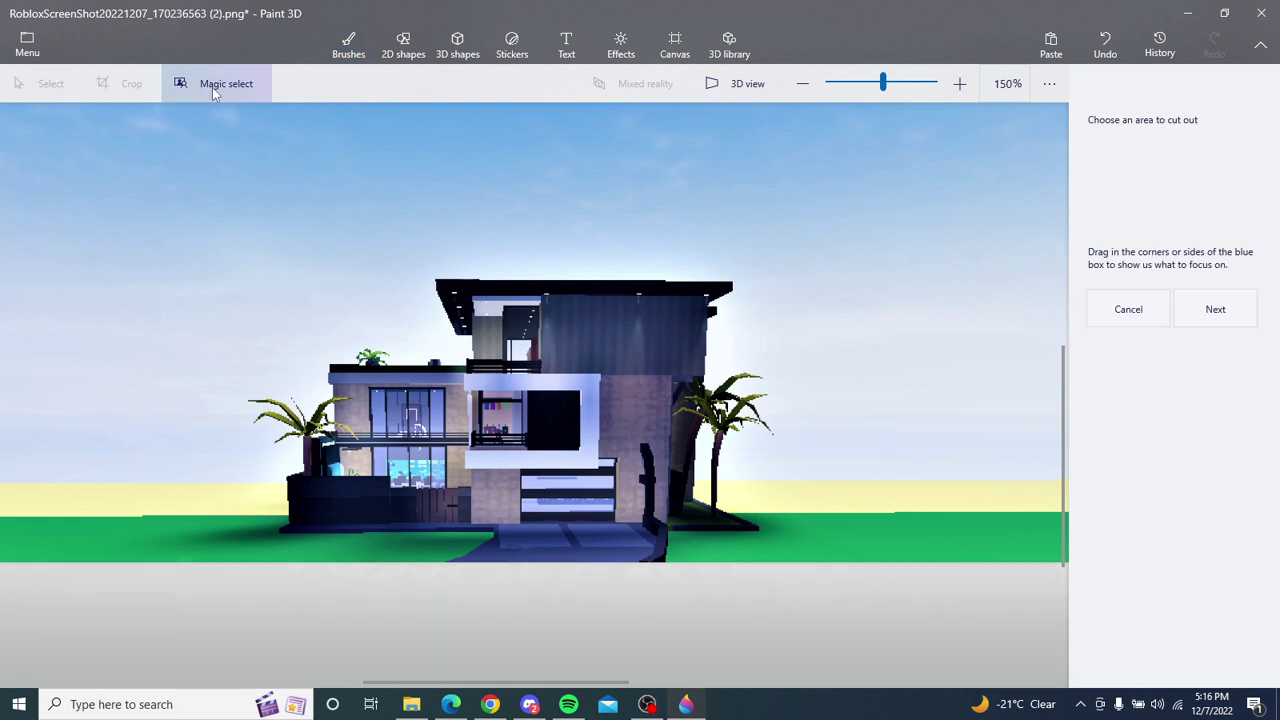
{"action": "scroll", "coordinate": [561, 568], "scroll_direction": "down", "scroll_amount": 2}
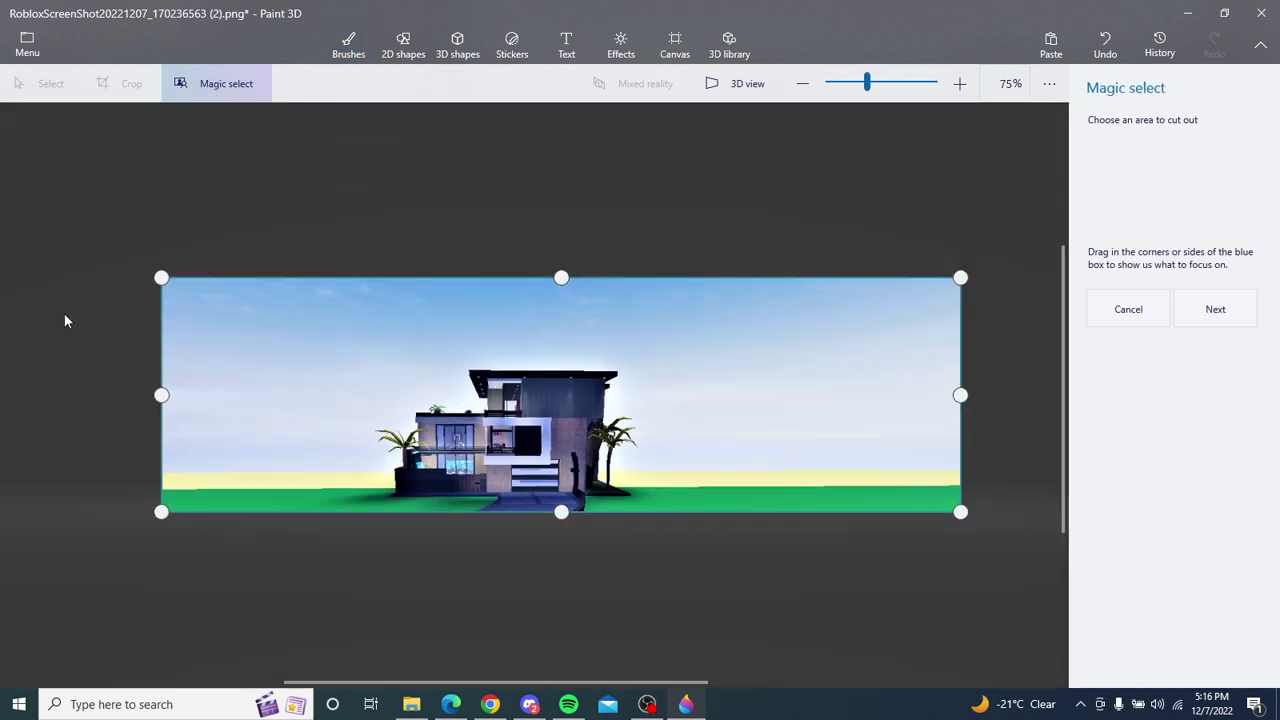
{"action": "left_click_drag", "start_coordinate": [163, 395], "coordinate": [484, 495]}
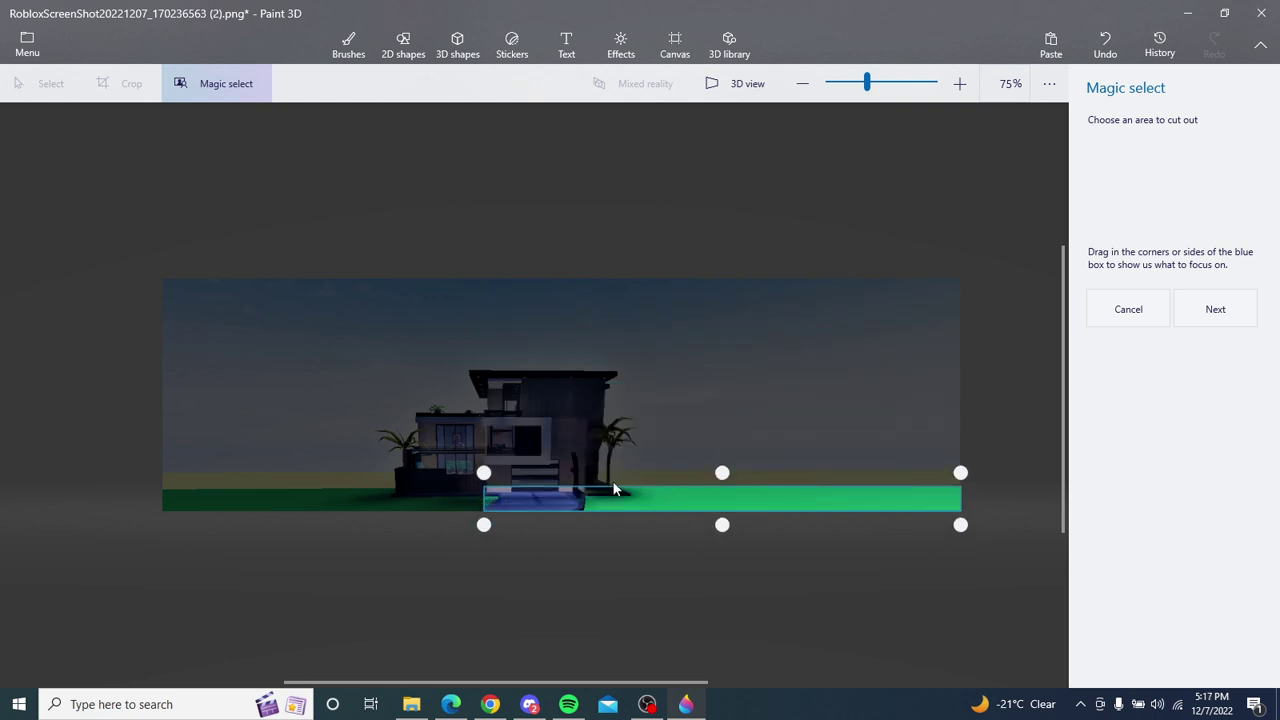
{"action": "left_click_drag", "start_coordinate": [698, 280], "coordinate": [616, 486]}
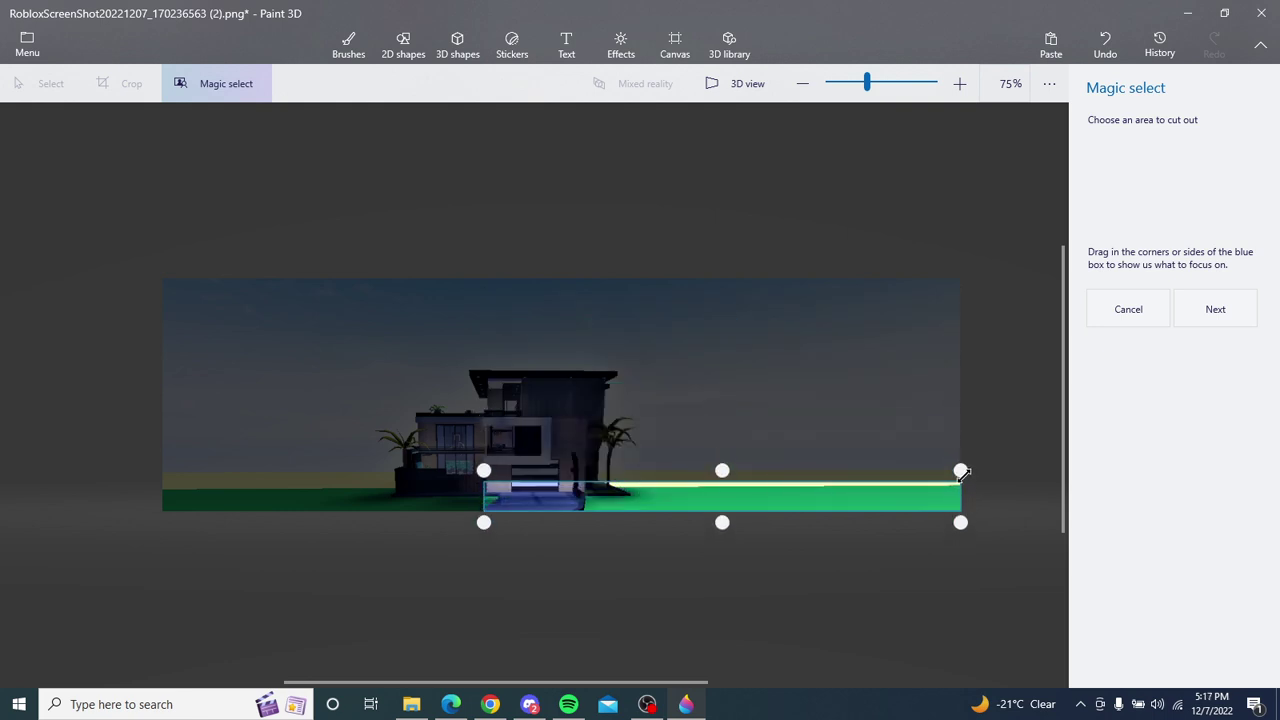
{"action": "left_click_drag", "start_coordinate": [961, 472], "coordinate": [579, 473]}
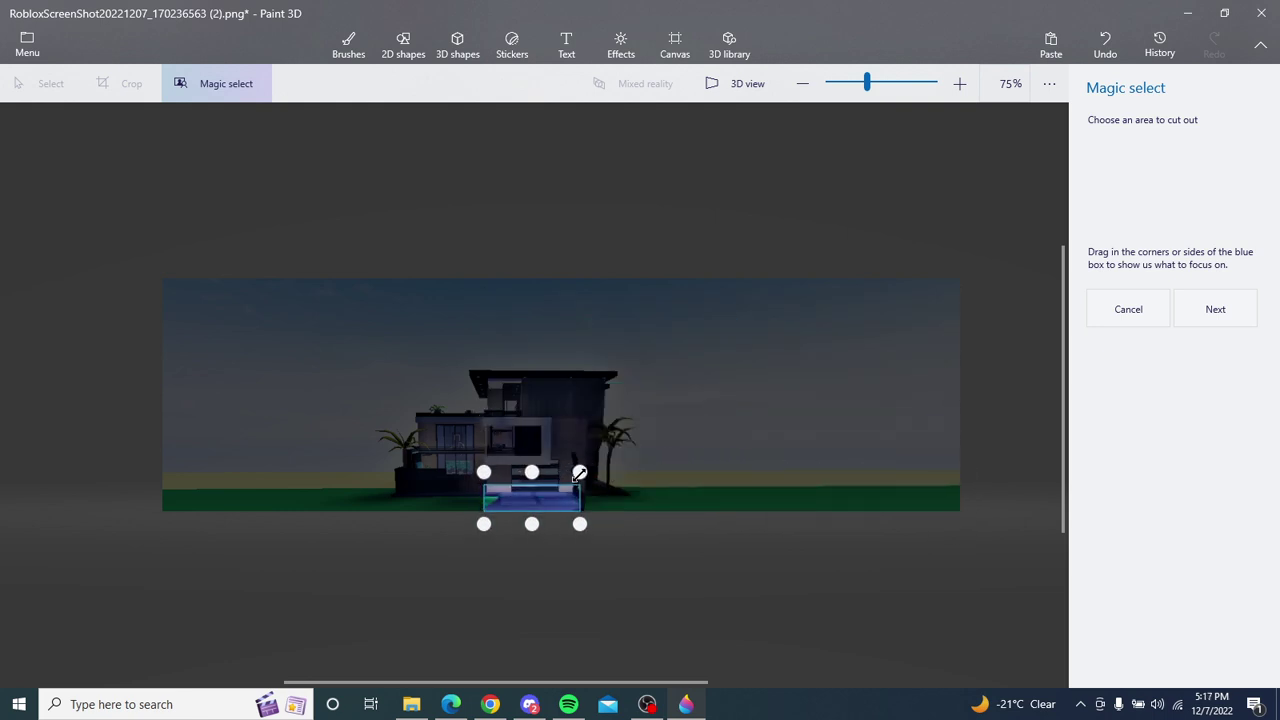
{"action": "scroll", "coordinate": [544, 495], "scroll_direction": "up", "scroll_amount": 2}
{"action": "scroll", "coordinate": [537, 494], "scroll_direction": "up", "scroll_amount": 3}
{"action": "scroll", "coordinate": [537, 494], "scroll_direction": "up", "scroll_amount": 4}
{"action": "scroll", "coordinate": [484, 591], "scroll_direction": "down", "scroll_amount": 2}
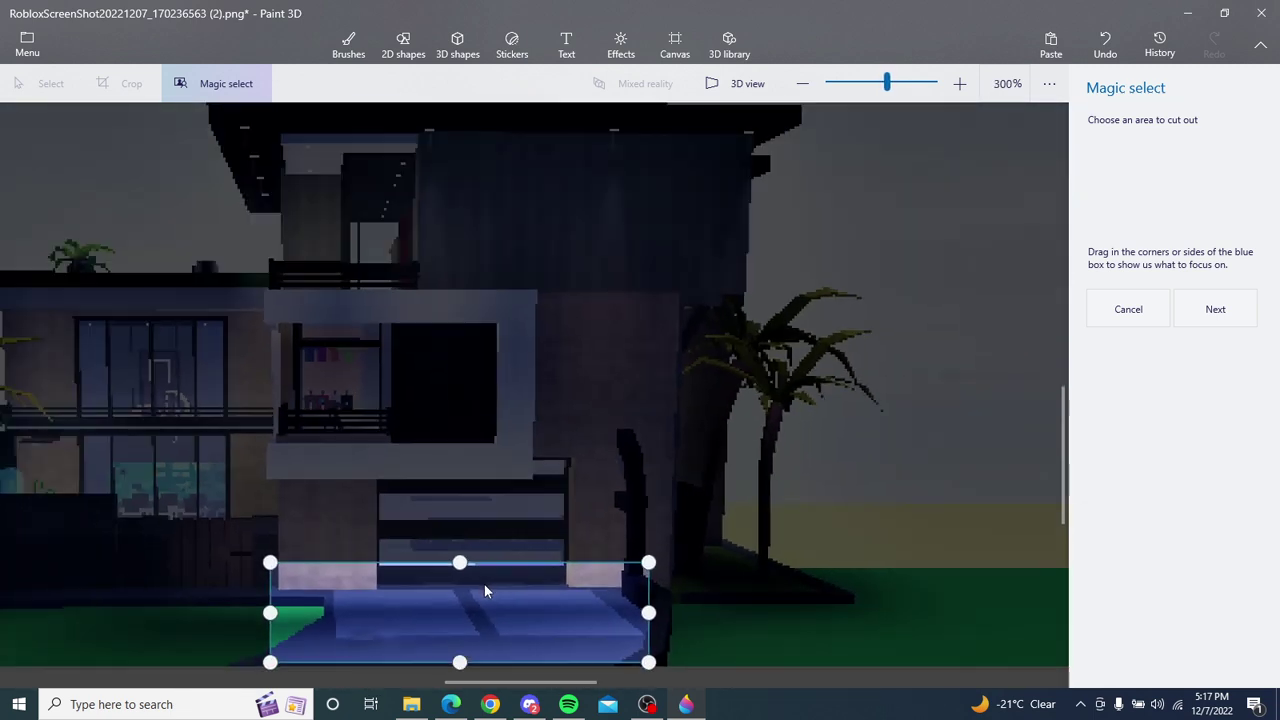
{"action": "left_click_drag", "start_coordinate": [457, 663], "coordinate": [459, 647]}
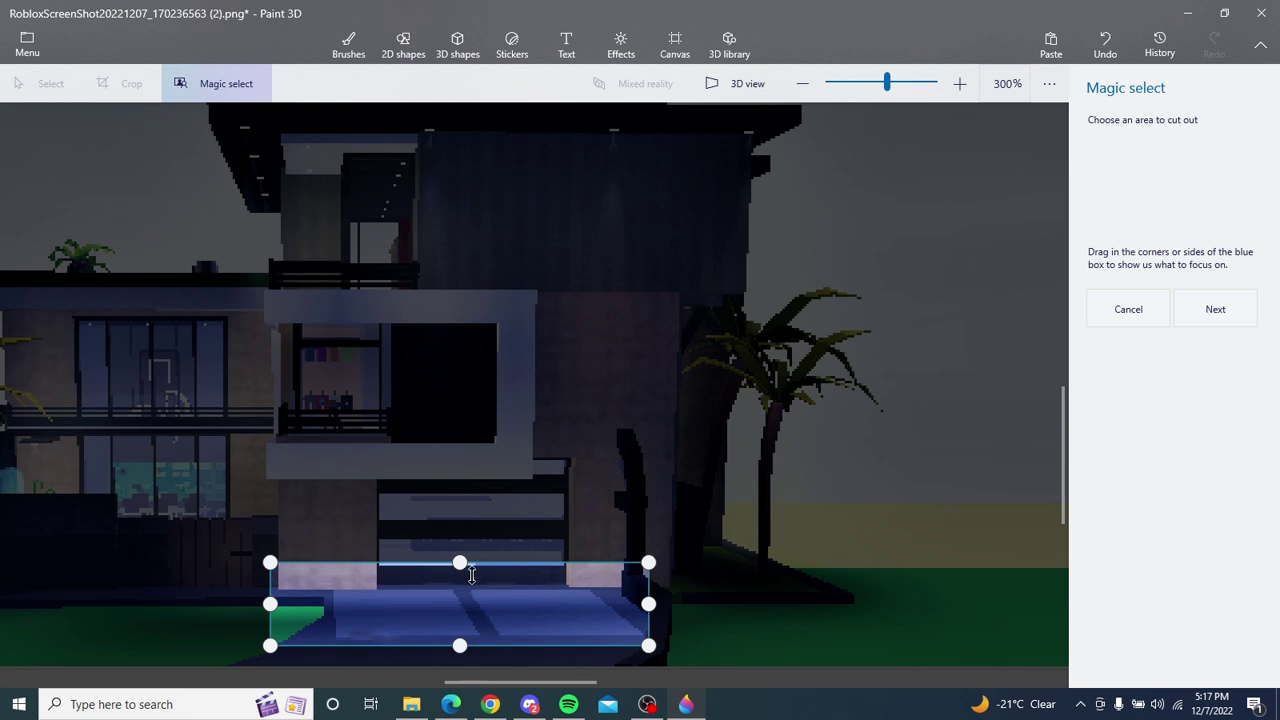
{"action": "left_click_drag", "start_coordinate": [460, 564], "coordinate": [463, 589]}
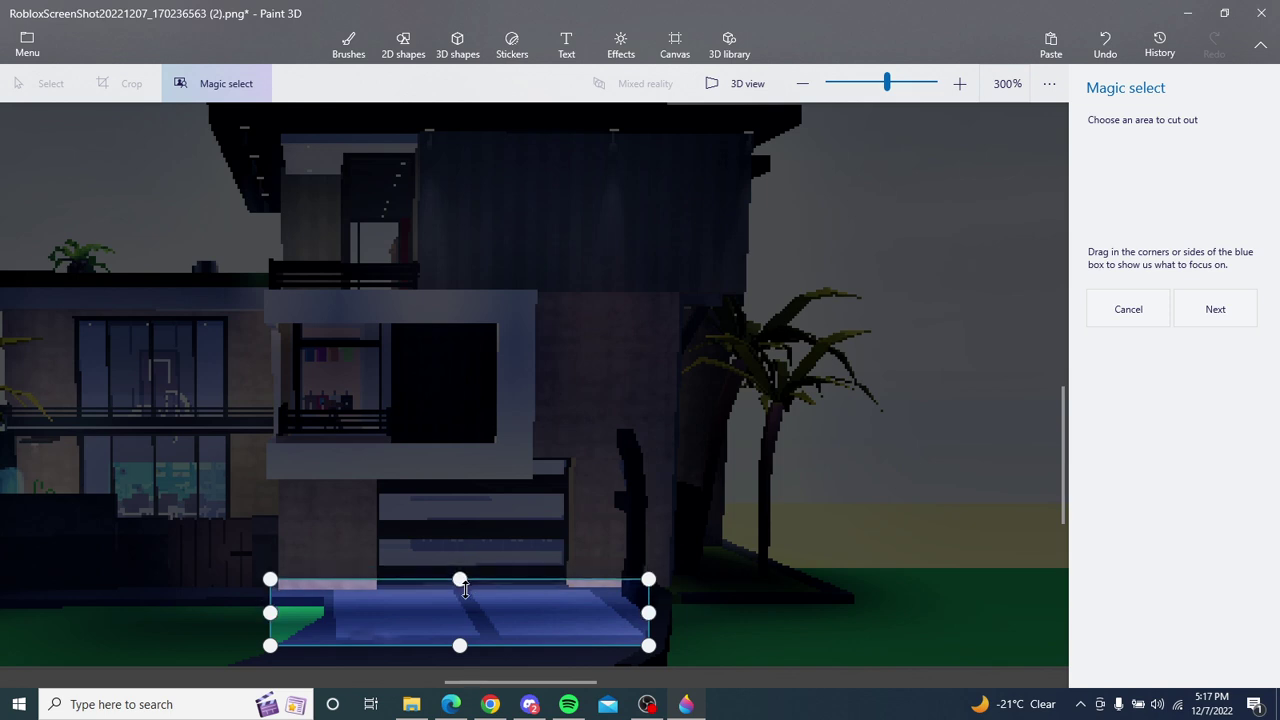
{"action": "left_click_drag", "start_coordinate": [651, 612], "coordinate": [648, 615]}
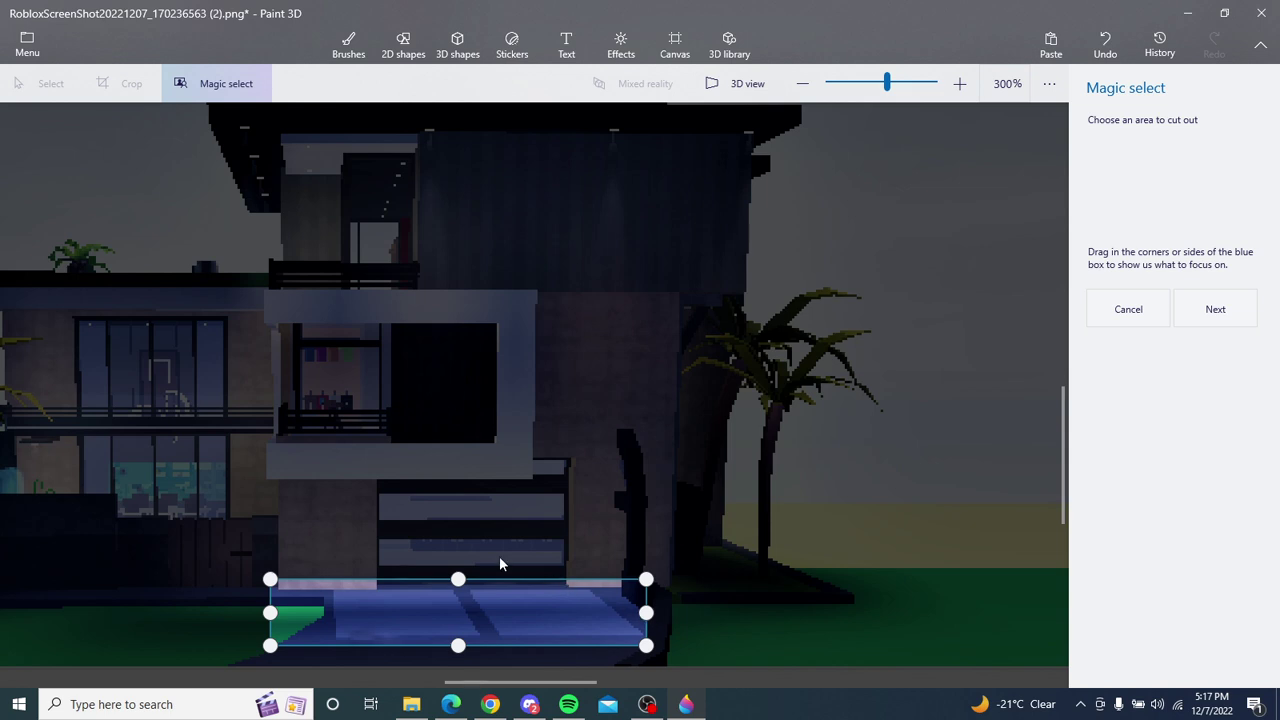
{"action": "left_click_drag", "start_coordinate": [456, 572], "coordinate": [456, 580]}
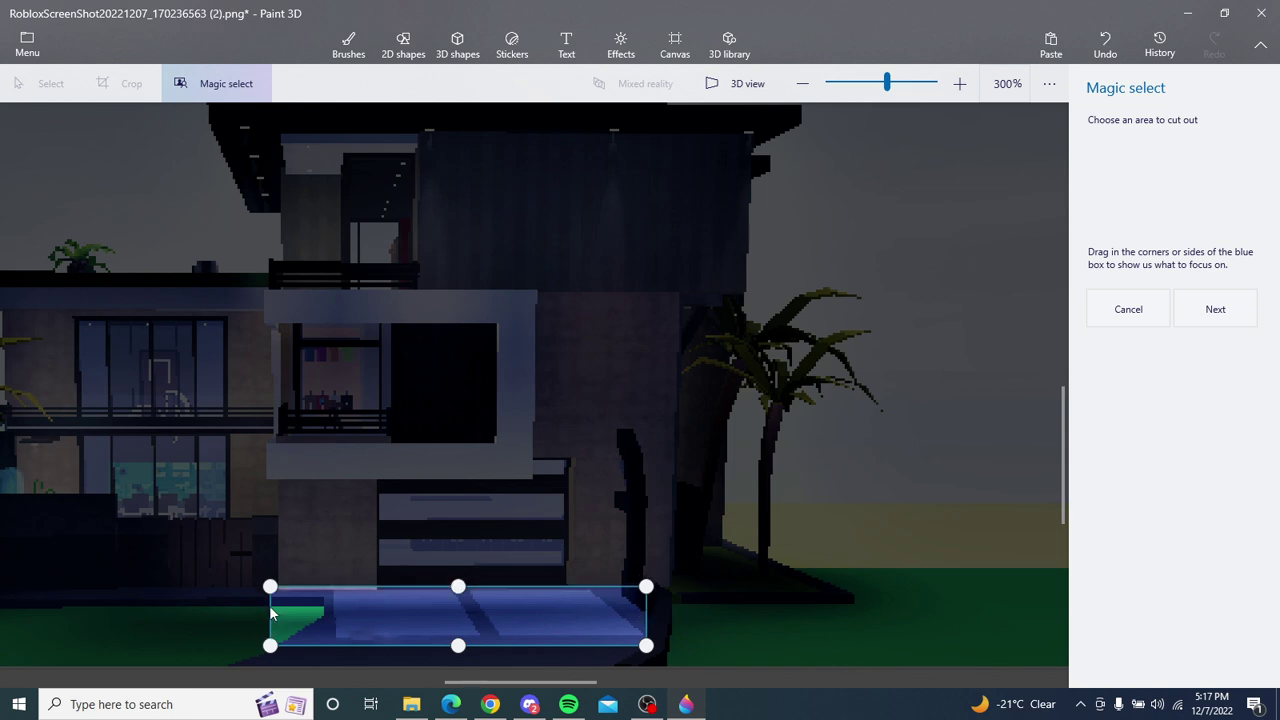
{"action": "left_click_drag", "start_coordinate": [272, 614], "coordinate": [332, 591]}
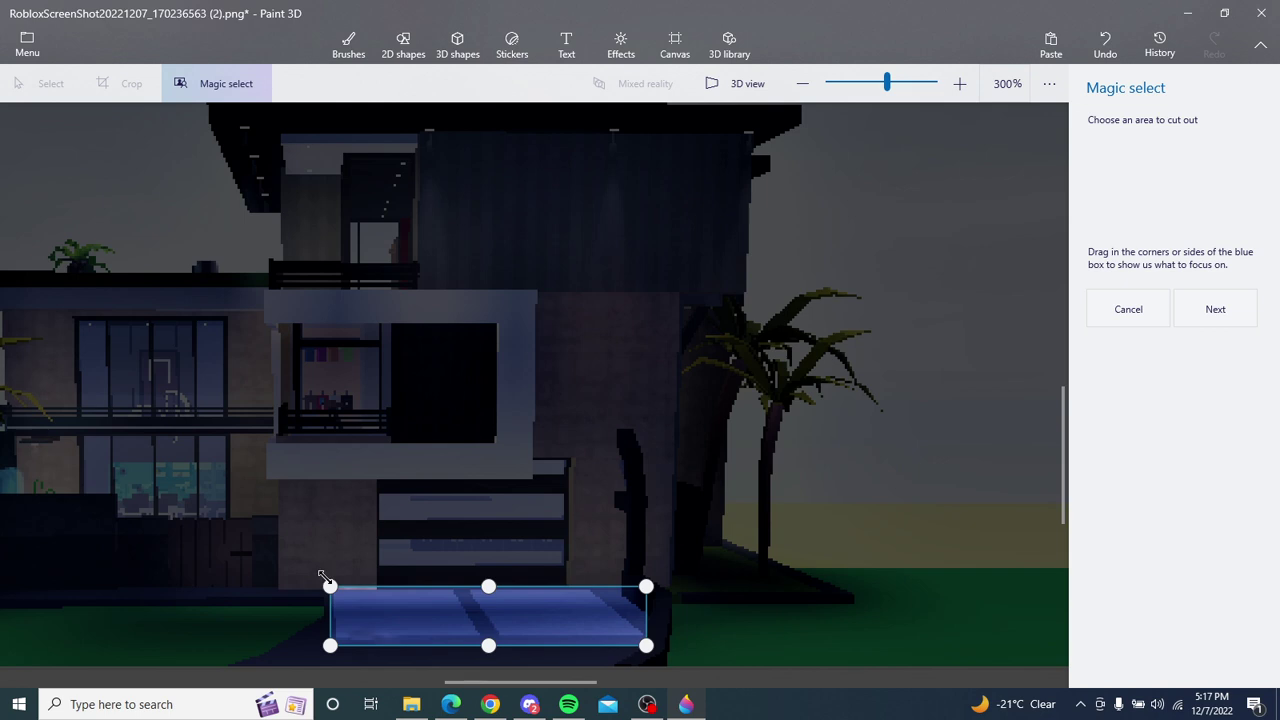
{"action": "left_click_drag", "start_coordinate": [322, 576], "coordinate": [317, 578]}
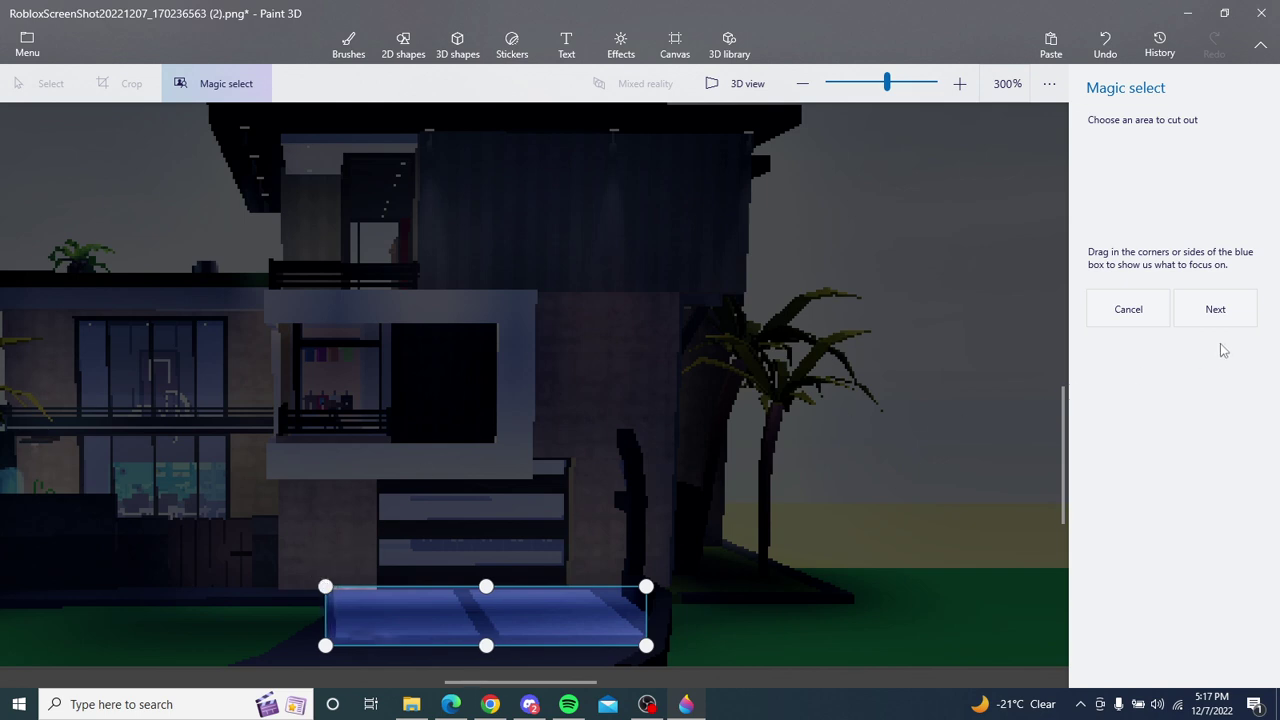
{"action": "left_click", "coordinate": [1215, 309]}
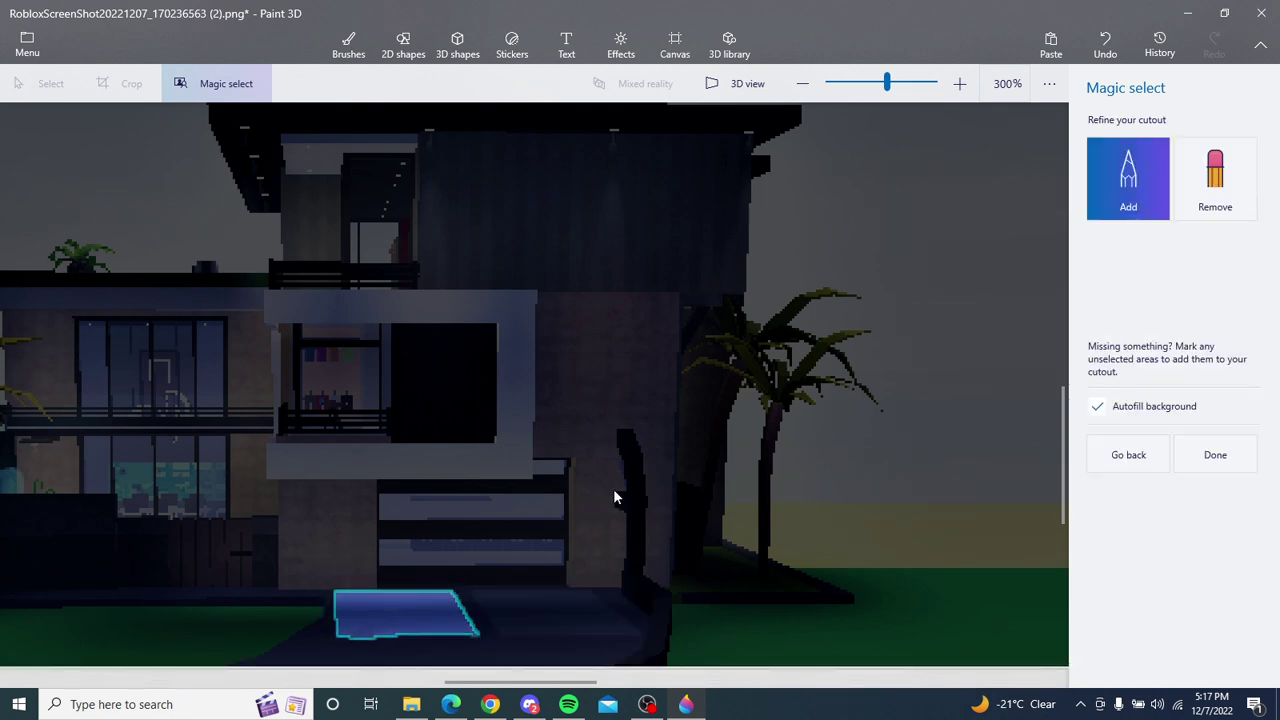
{"action": "left_click", "coordinate": [1213, 460]}
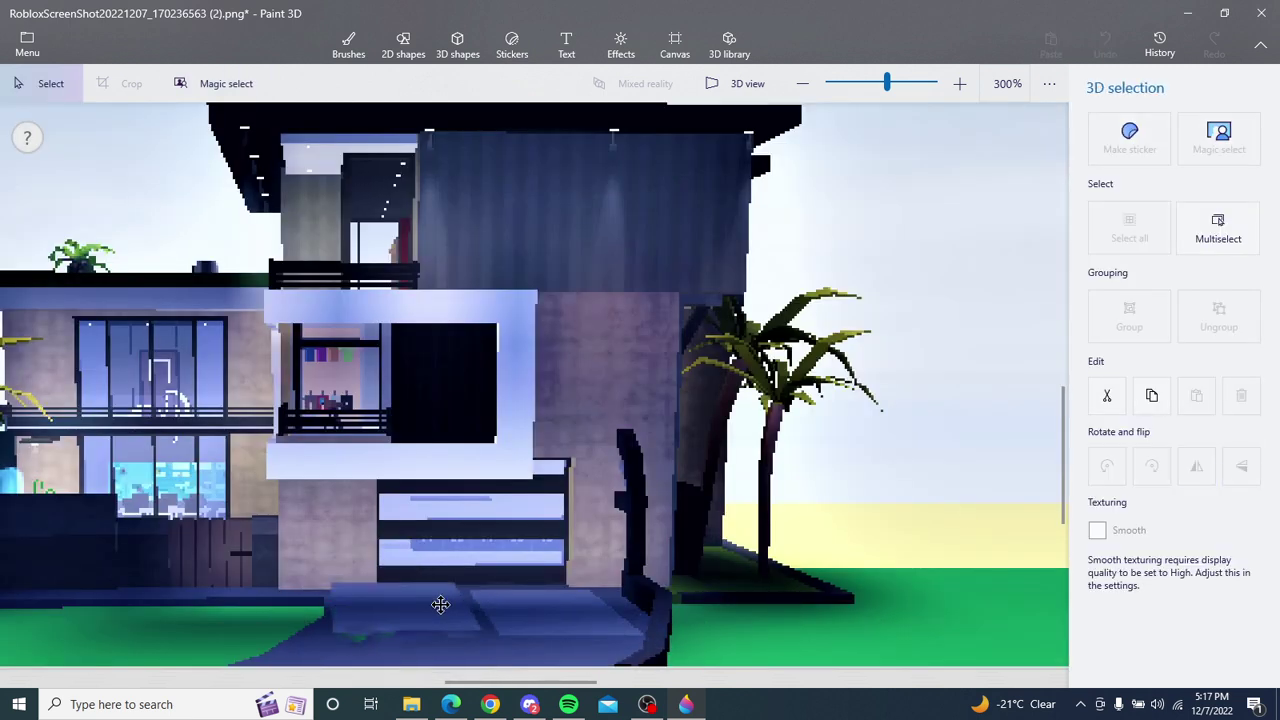
Step: Nudge the walkway cutout, then undo both the cutout and the crop to restore the road
{"action": "mouse_move", "coordinate": [442, 609]}
{"action": "left_mouse_down"}
{"action": "mouse_move", "coordinate": [520, 511]}
{"action": "mouse_move", "coordinate": [442, 612]}
{"action": "mouse_move", "coordinate": [498, 630]}
{"action": "left_mouse_up"}
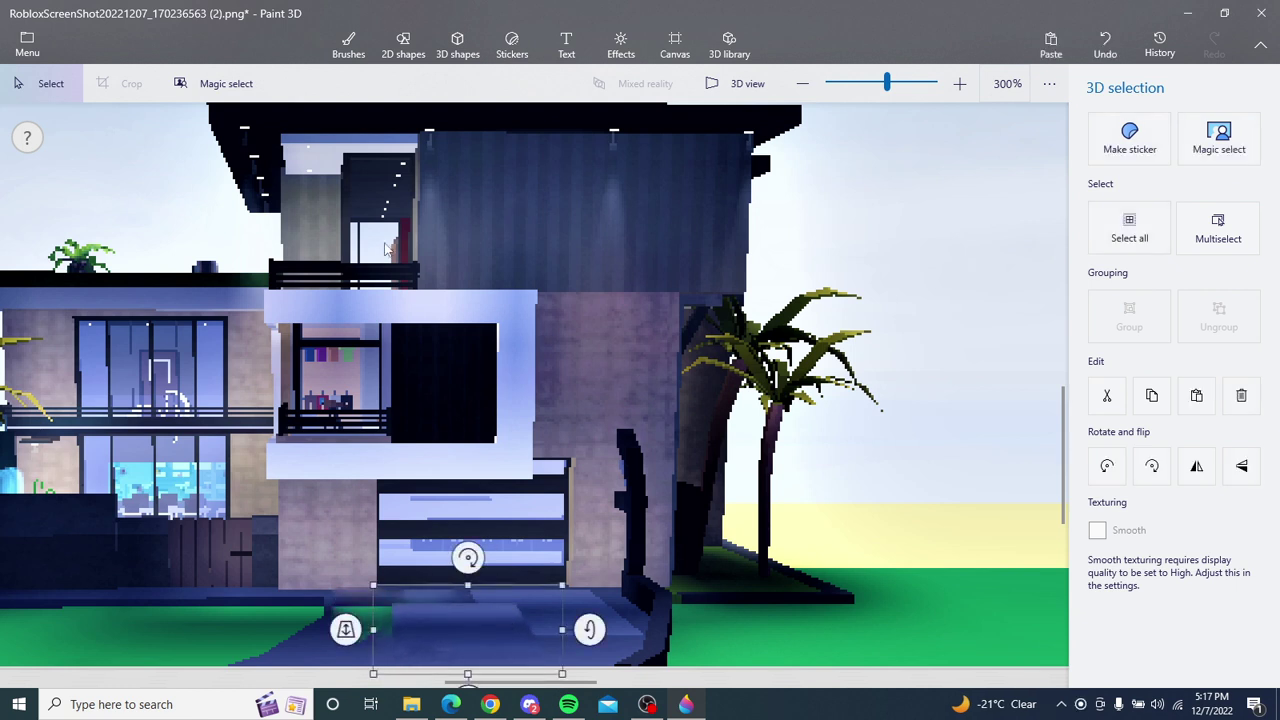
{"action": "left_click", "coordinate": [1112, 52]}
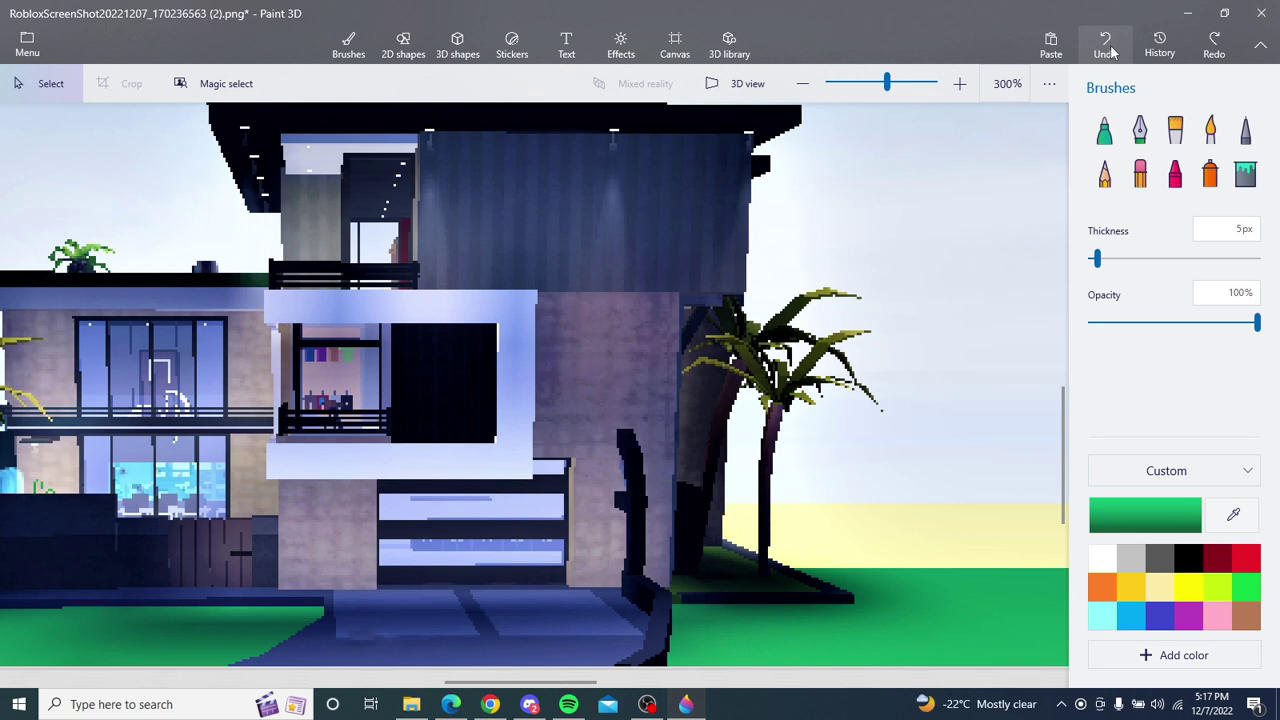
{"action": "left_click", "coordinate": [1112, 52]}
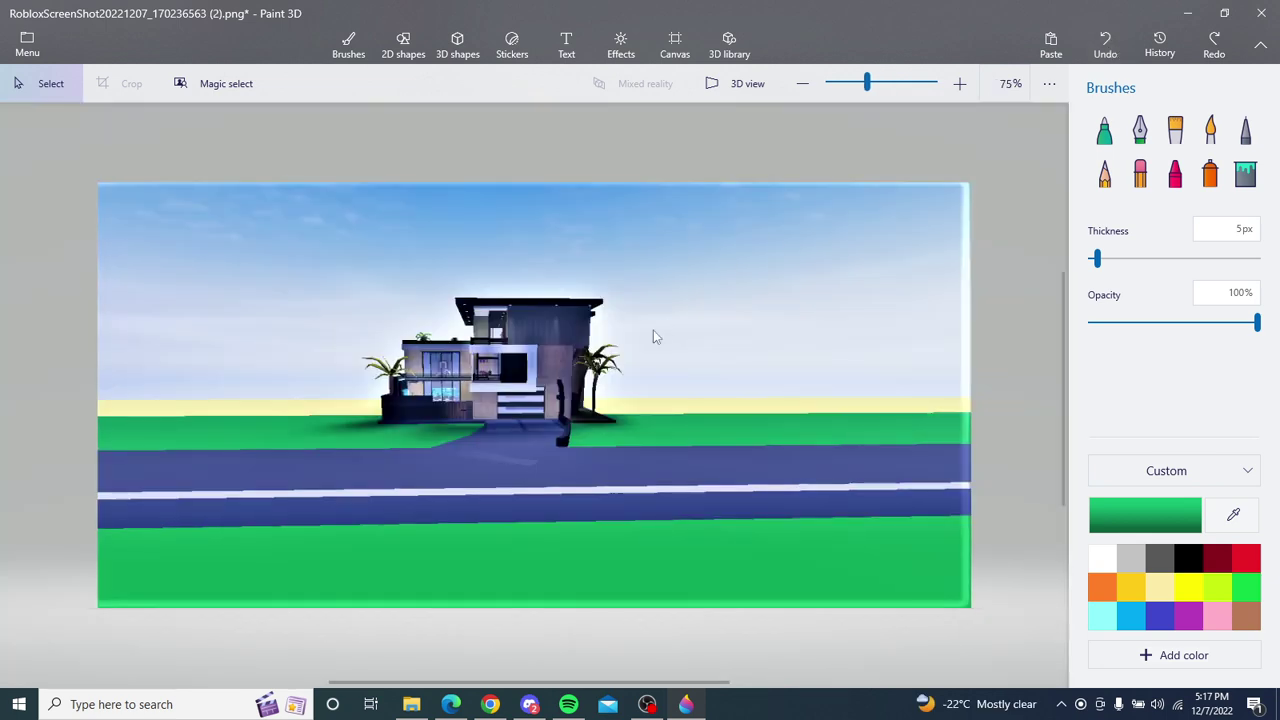
{"action": "scroll", "coordinate": [504, 516], "scroll_direction": "up", "scroll_amount": 1}
{"action": "scroll", "coordinate": [457, 485], "scroll_direction": "down", "scroll_amount": 2}
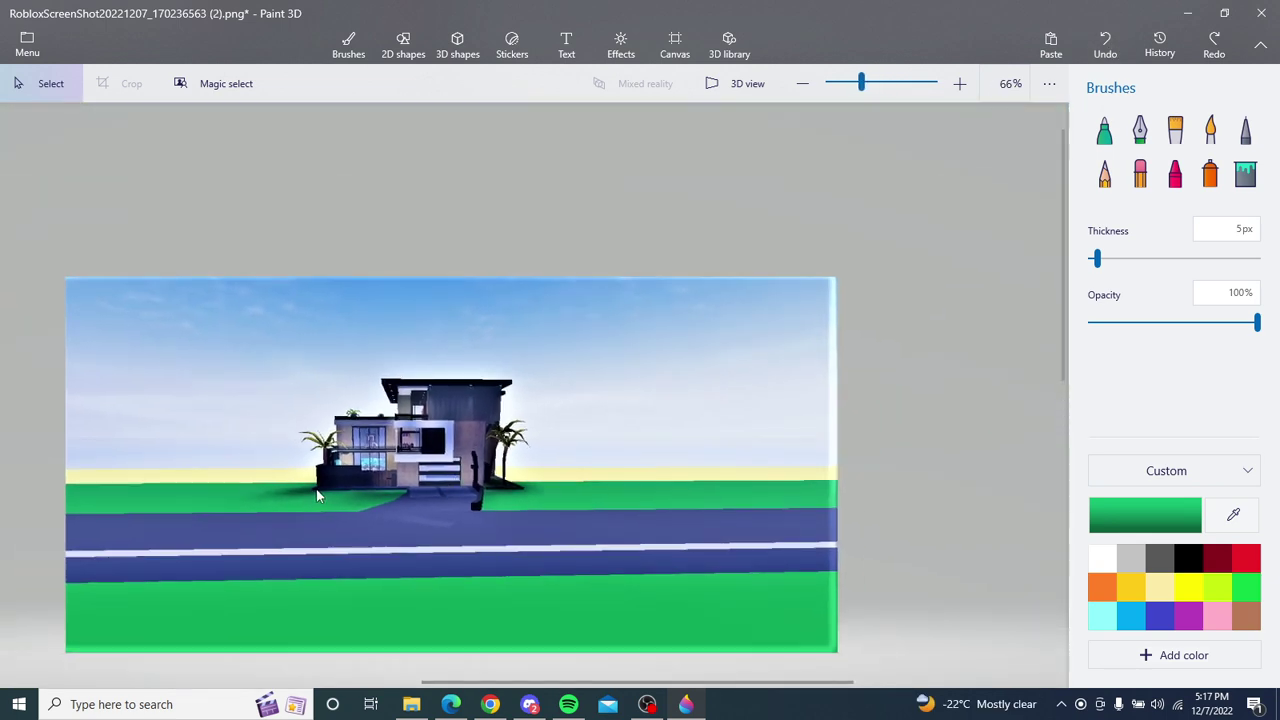
{"action": "scroll", "coordinate": [318, 490], "scroll_direction": "up", "scroll_amount": 1}
{"action": "scroll", "coordinate": [317, 495], "scroll_direction": "down", "scroll_amount": 2}
{"action": "scroll", "coordinate": [367, 535], "scroll_direction": "up", "scroll_amount": 1}
{"action": "scroll", "coordinate": [361, 598], "scroll_direction": "up", "scroll_amount": 2}
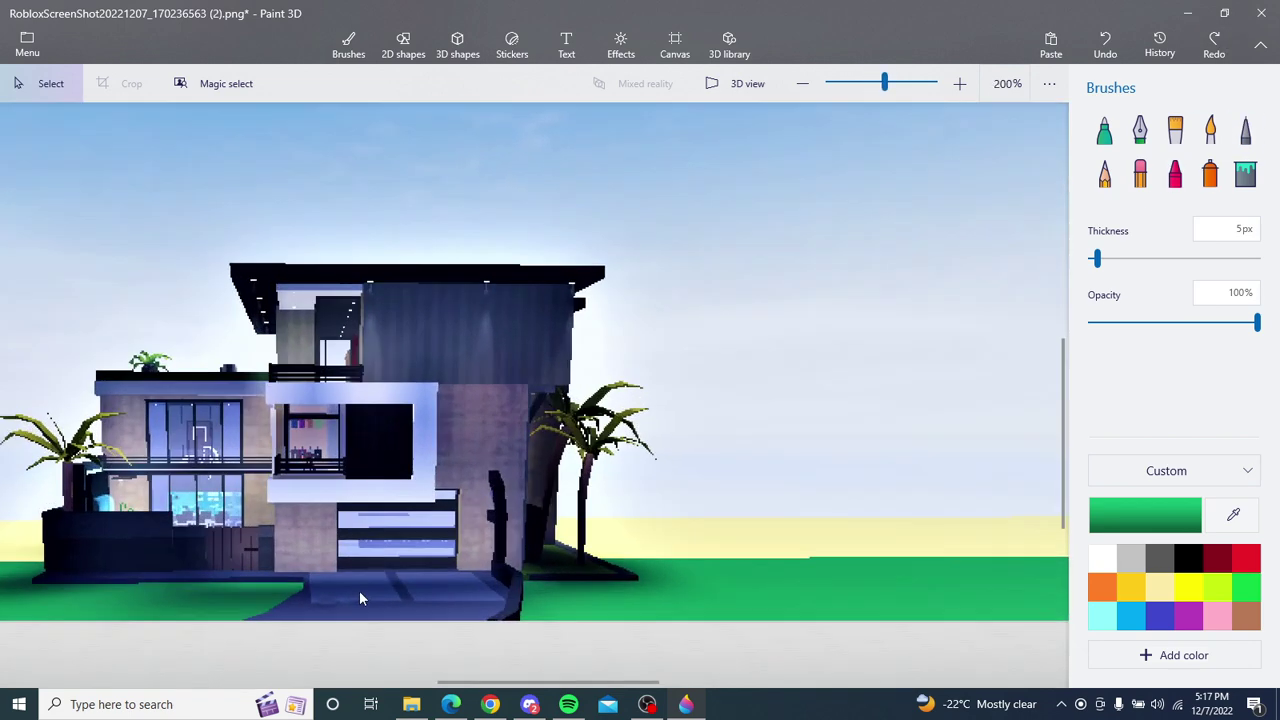
{"action": "scroll", "coordinate": [361, 598], "scroll_direction": "up", "scroll_amount": 1}
{"action": "scroll", "coordinate": [359, 594], "scroll_direction": "up", "scroll_amount": 2}
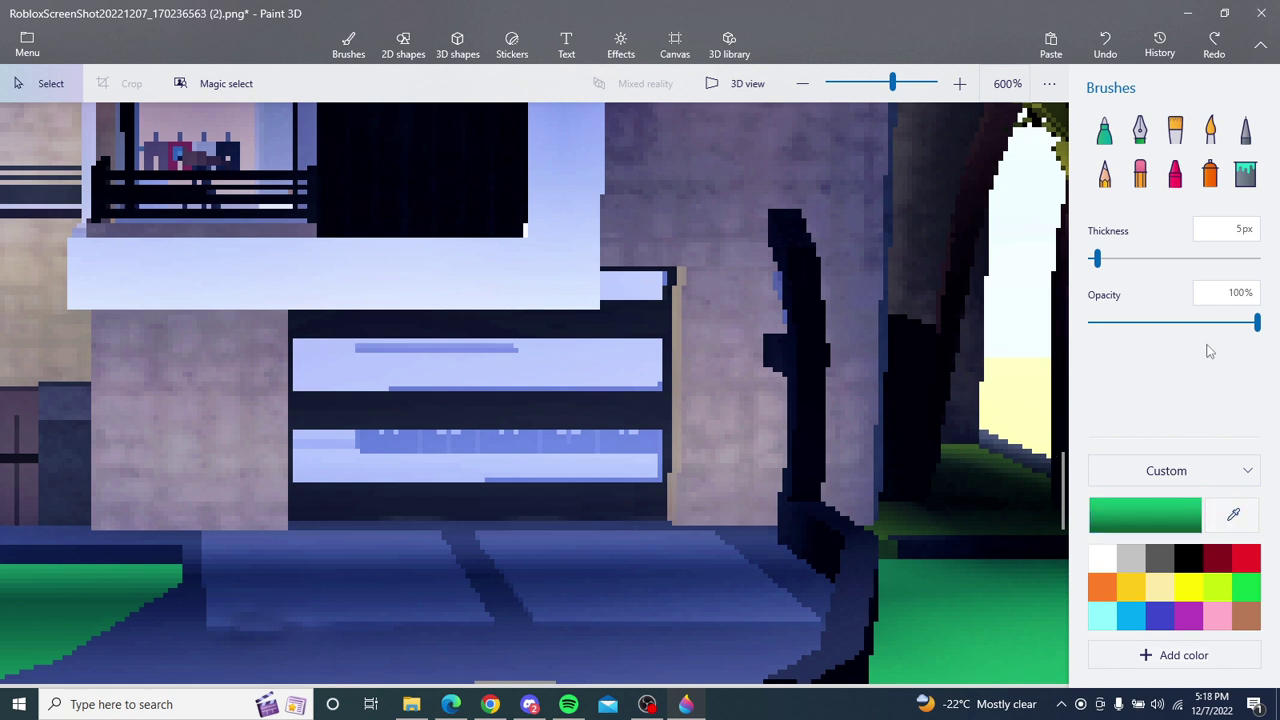
Step: Pick the driveway's blue with the eyedropper and paint a small touch-up stroke on the driveway
{"action": "left_click", "coordinate": [1236, 518]}
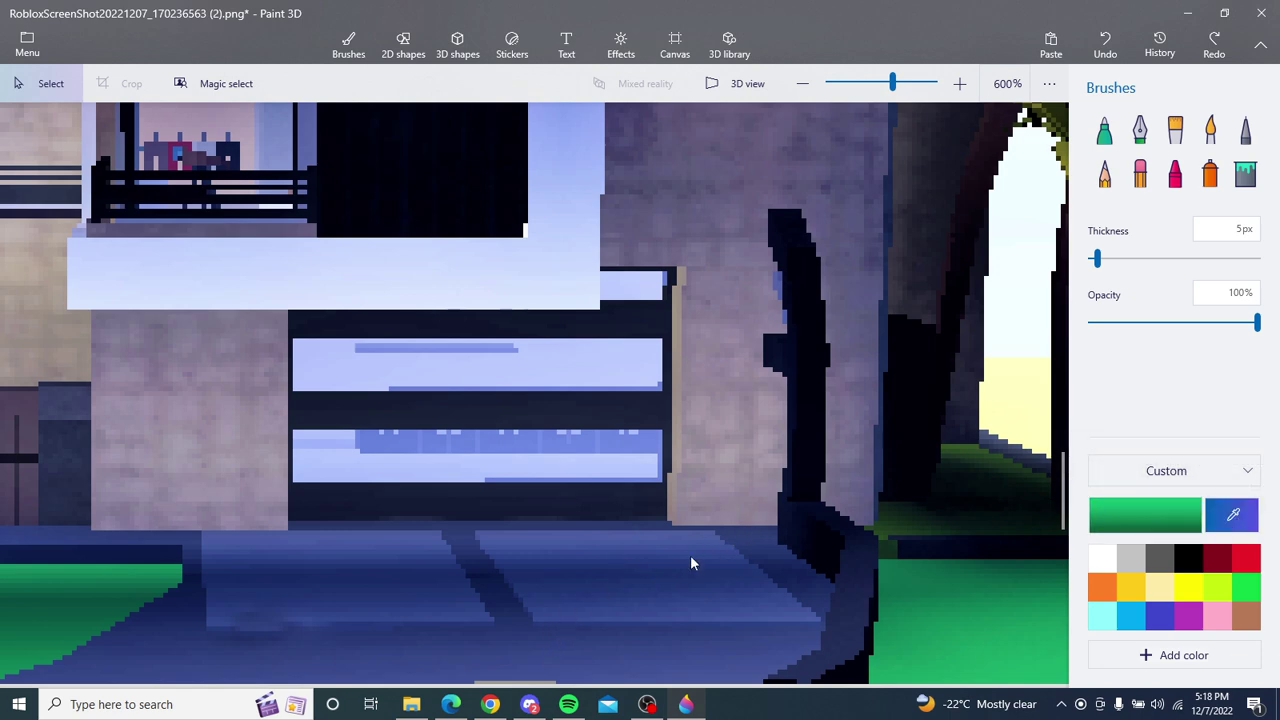
{"action": "scroll", "coordinate": [555, 594], "scroll_direction": "down", "scroll_amount": 2}
{"action": "scroll", "coordinate": [555, 594], "scroll_direction": "down", "scroll_amount": 1}
{"action": "scroll", "coordinate": [555, 594], "scroll_direction": "down", "scroll_amount": 1}
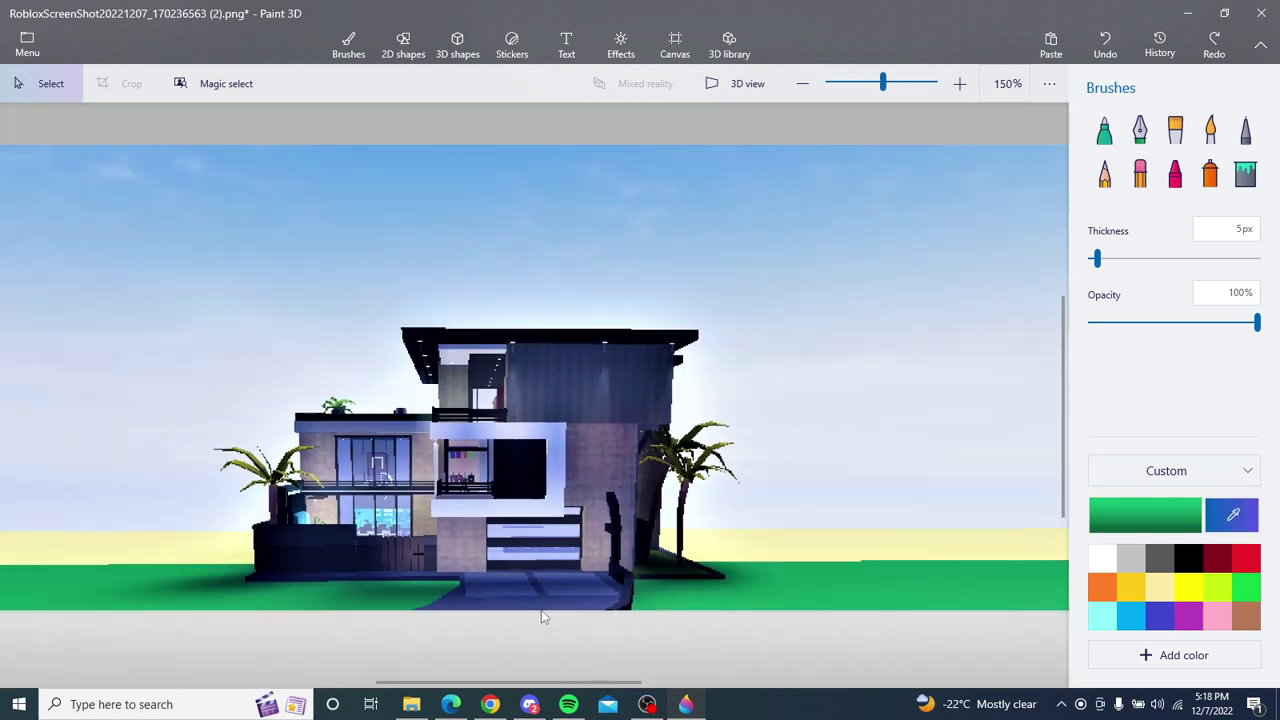
{"action": "key", "text": "Escape"}
{"action": "key", "text": "Escape"}
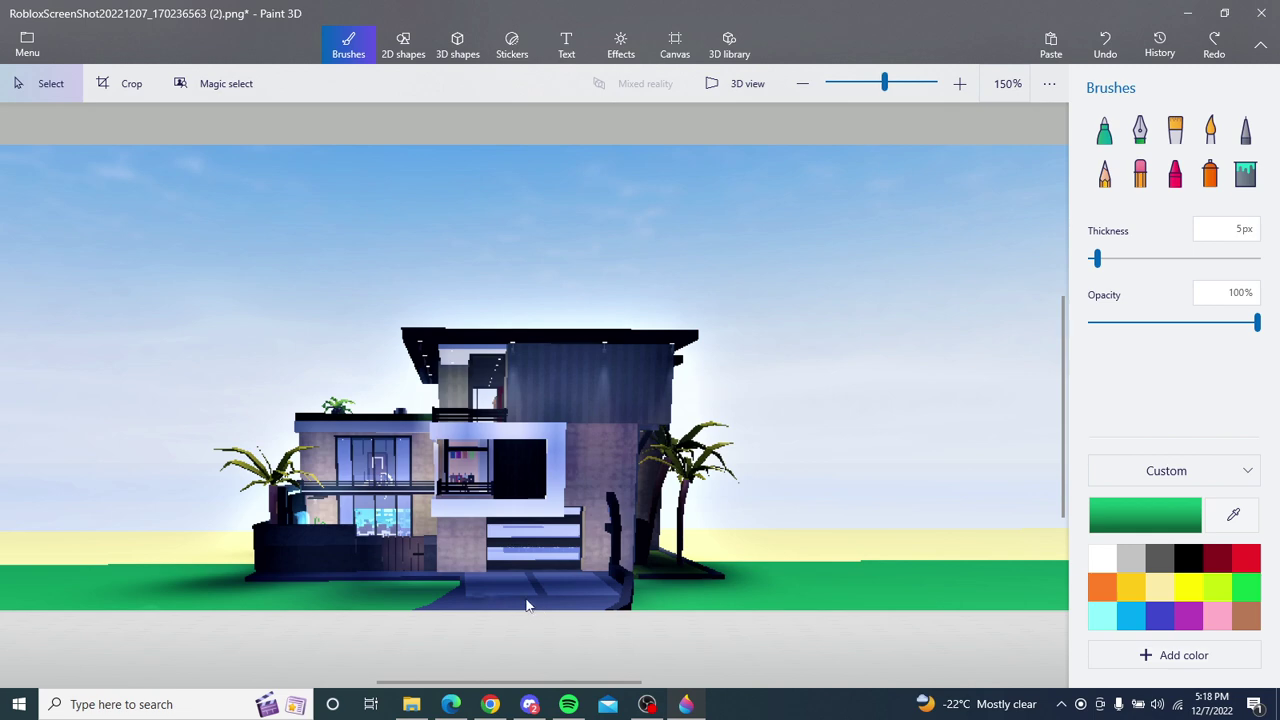
{"action": "scroll", "coordinate": [525, 603], "scroll_direction": "up", "scroll_amount": 2}
{"action": "scroll", "coordinate": [540, 612], "scroll_direction": "up", "scroll_amount": 2}
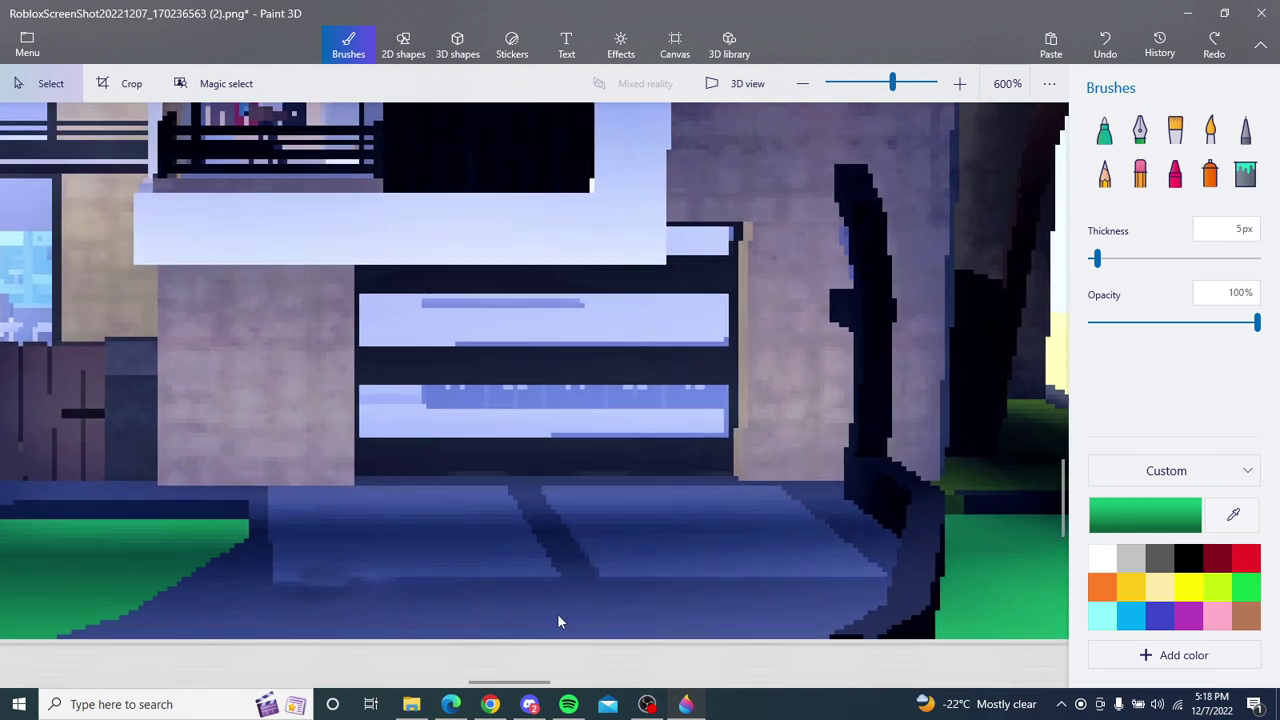
{"action": "left_click", "coordinate": [1233, 514]}
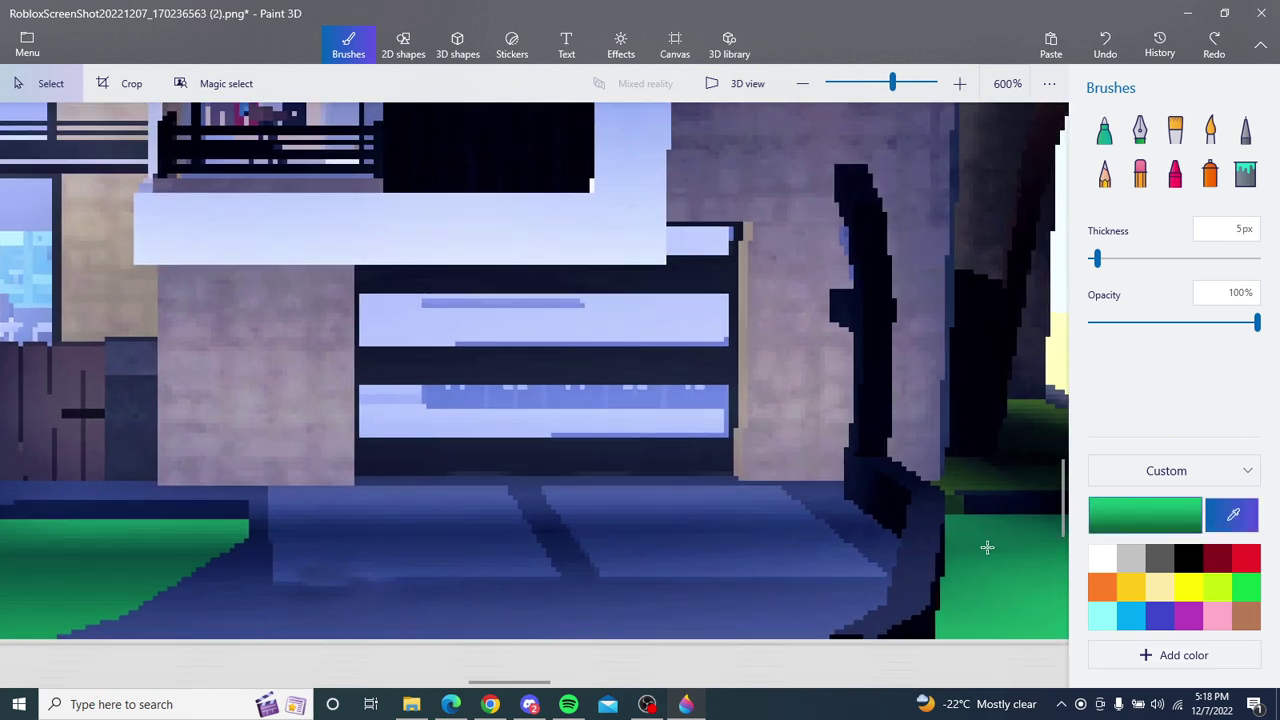
{"action": "left_click", "coordinate": [590, 622]}
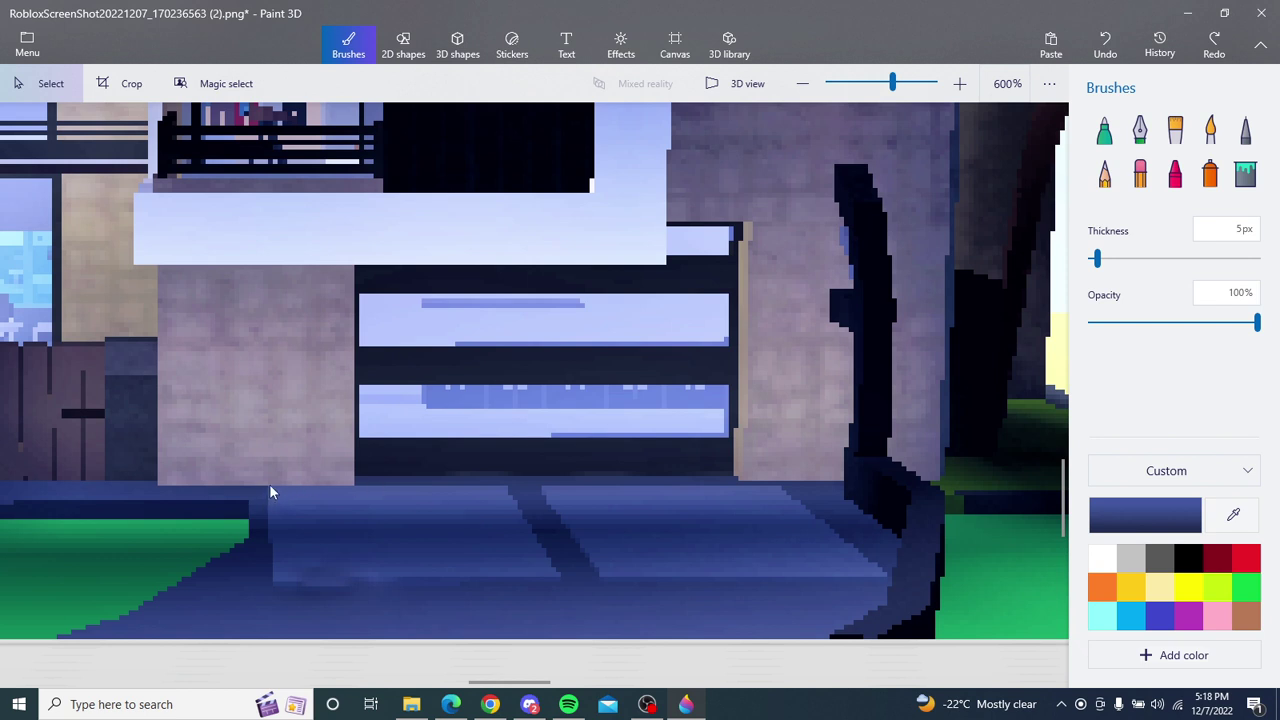
{"action": "left_click_drag", "start_coordinate": [269, 496], "coordinate": [269, 514]}
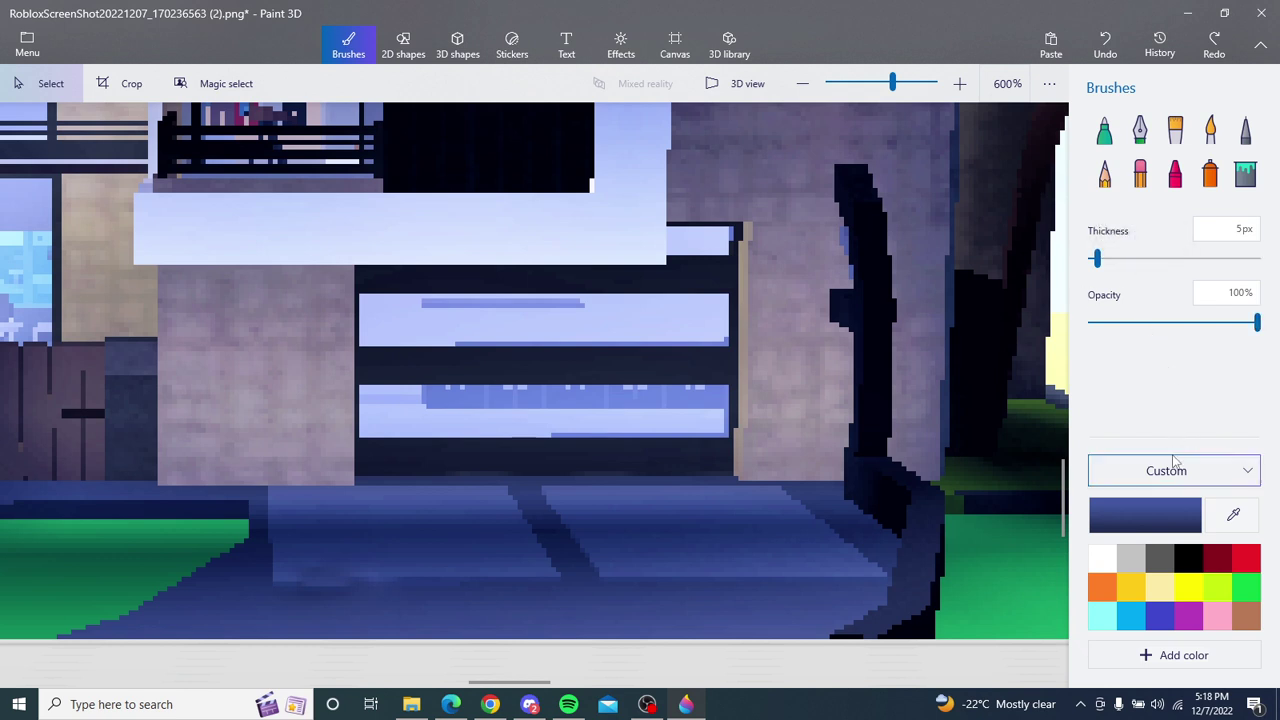
Step: Paint a Marker stroke across the driveway, then undo the lighter marker stroke
{"action": "left_click", "coordinate": [1104, 130]}
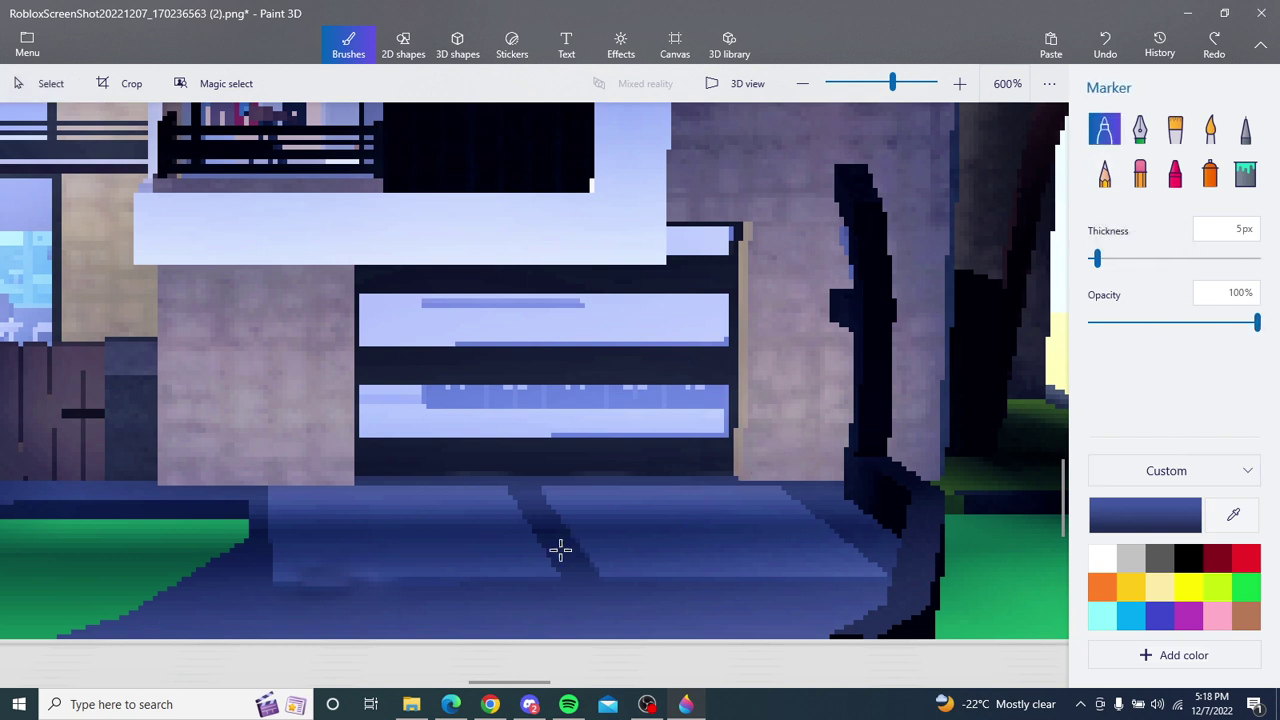
{"action": "mouse_move", "coordinate": [403, 540]}
{"action": "left_mouse_down"}
{"action": "mouse_move", "coordinate": [458, 535]}
{"action": "mouse_move", "coordinate": [577, 577]}
{"action": "mouse_move", "coordinate": [686, 571]}
{"action": "mouse_move", "coordinate": [511, 577]}
{"action": "mouse_move", "coordinate": [684, 541]}
{"action": "mouse_move", "coordinate": [400, 589]}
{"action": "mouse_move", "coordinate": [634, 563]}
{"action": "left_mouse_up"}
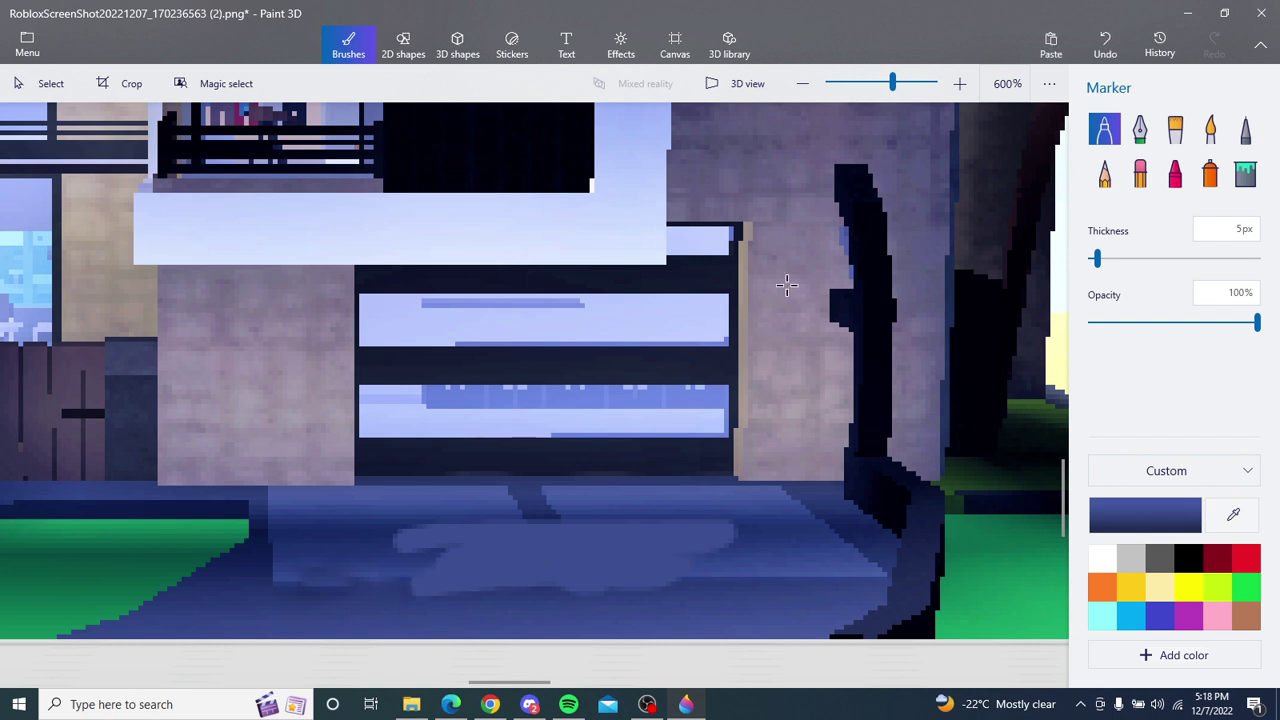
{"action": "left_click", "coordinate": [1105, 47]}
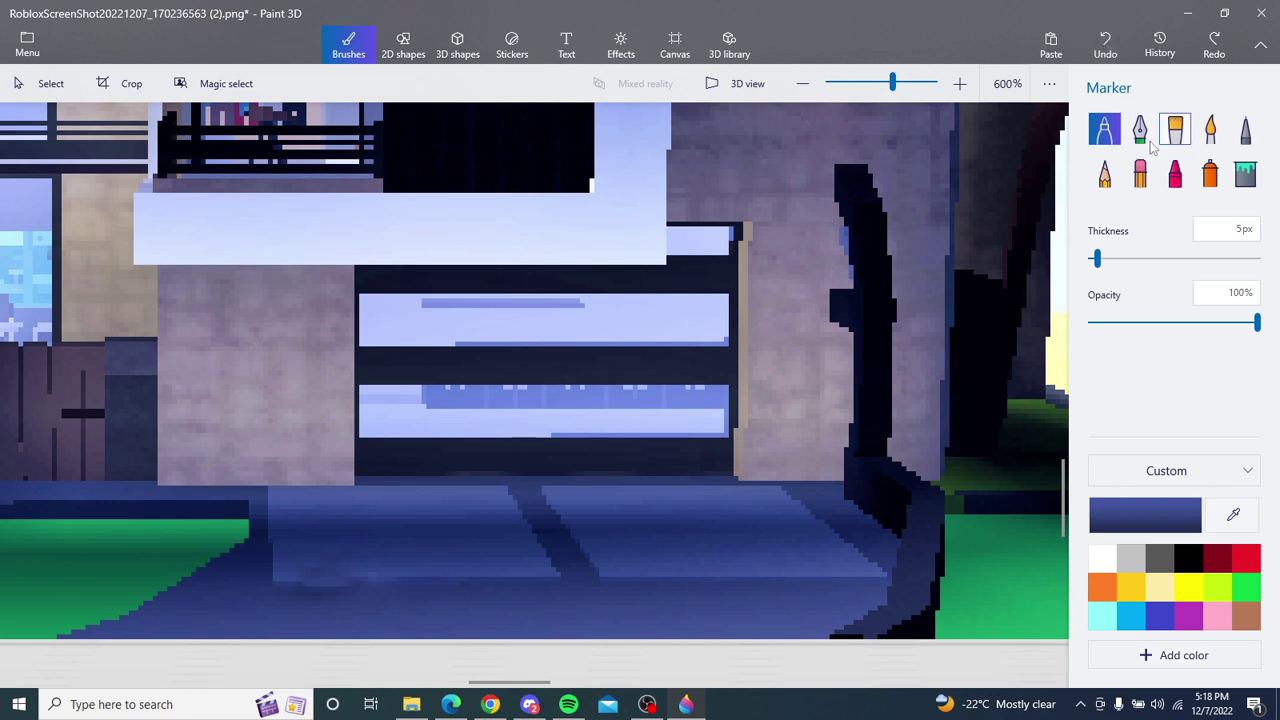
{"action": "scroll", "coordinate": [843, 300], "scroll_direction": "down", "scroll_amount": 5, "text": "ctrl"}
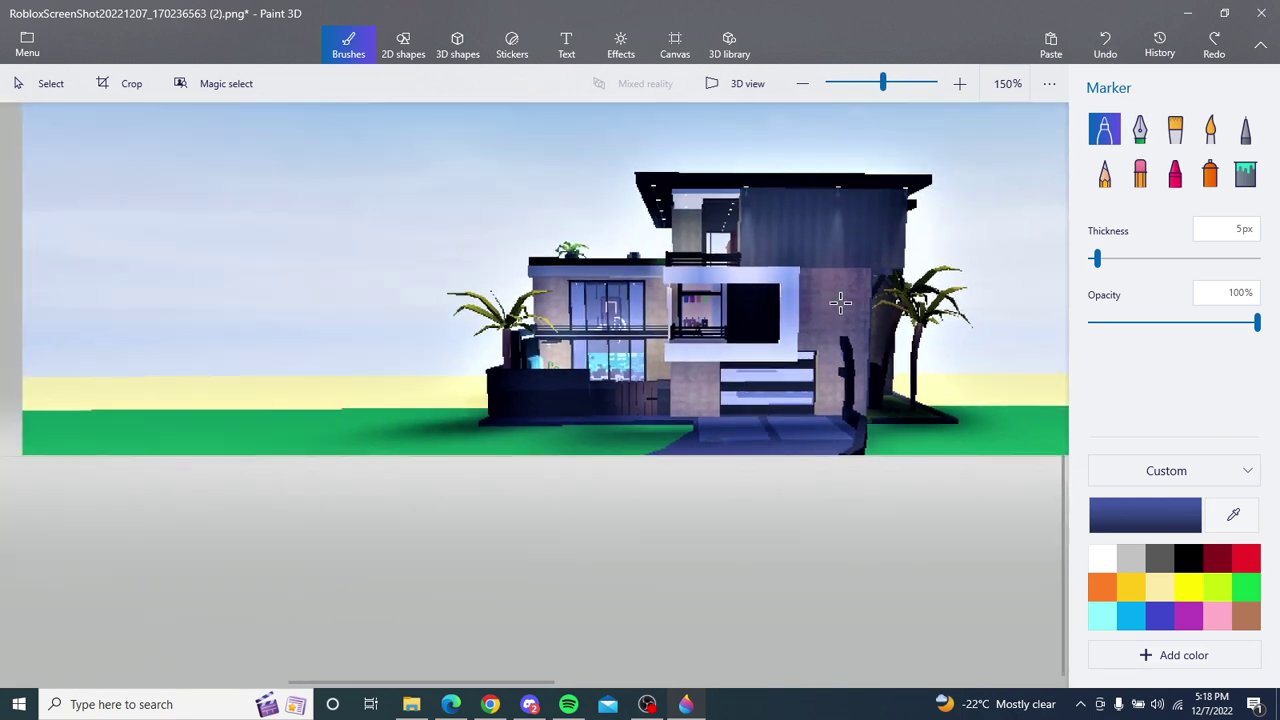
{"action": "scroll", "coordinate": [607, 526], "scroll_direction": "down", "scroll_amount": 1, "text": "ctrl"}
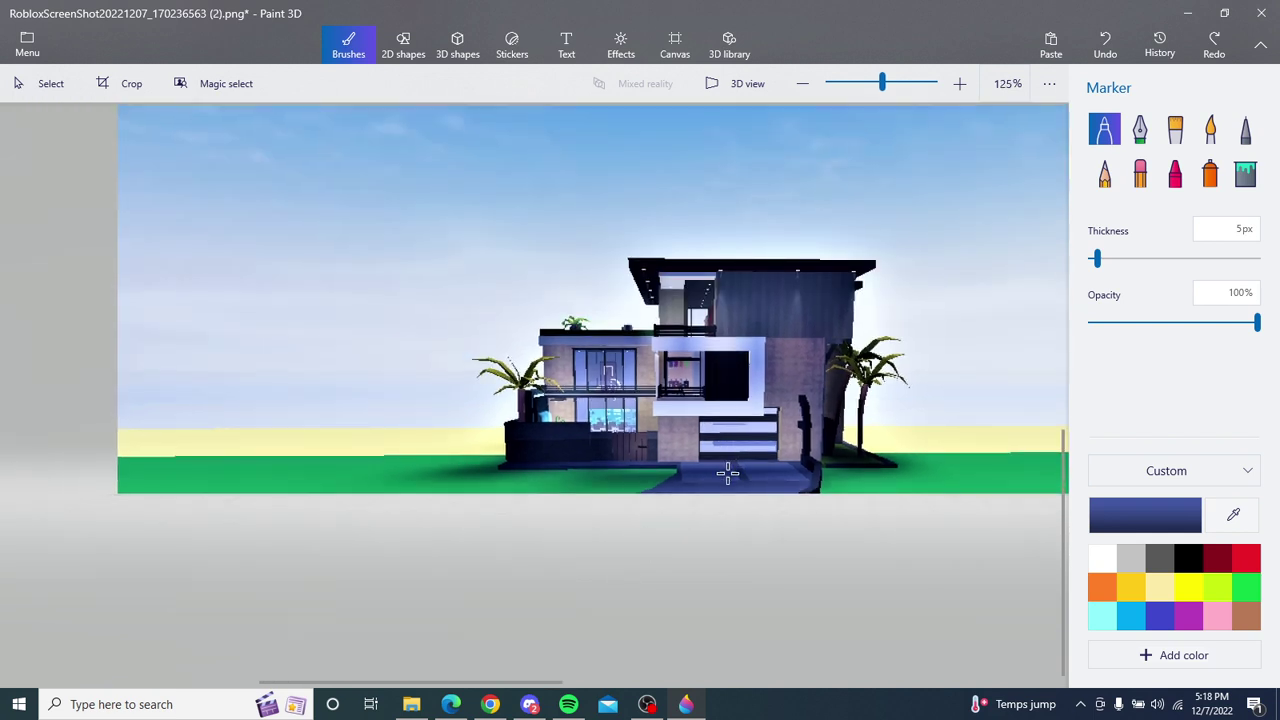
Step: Cancel a new Magic select attempt, then redo and re-undo the last brush stroke
{"action": "left_click", "coordinate": [249, 91]}
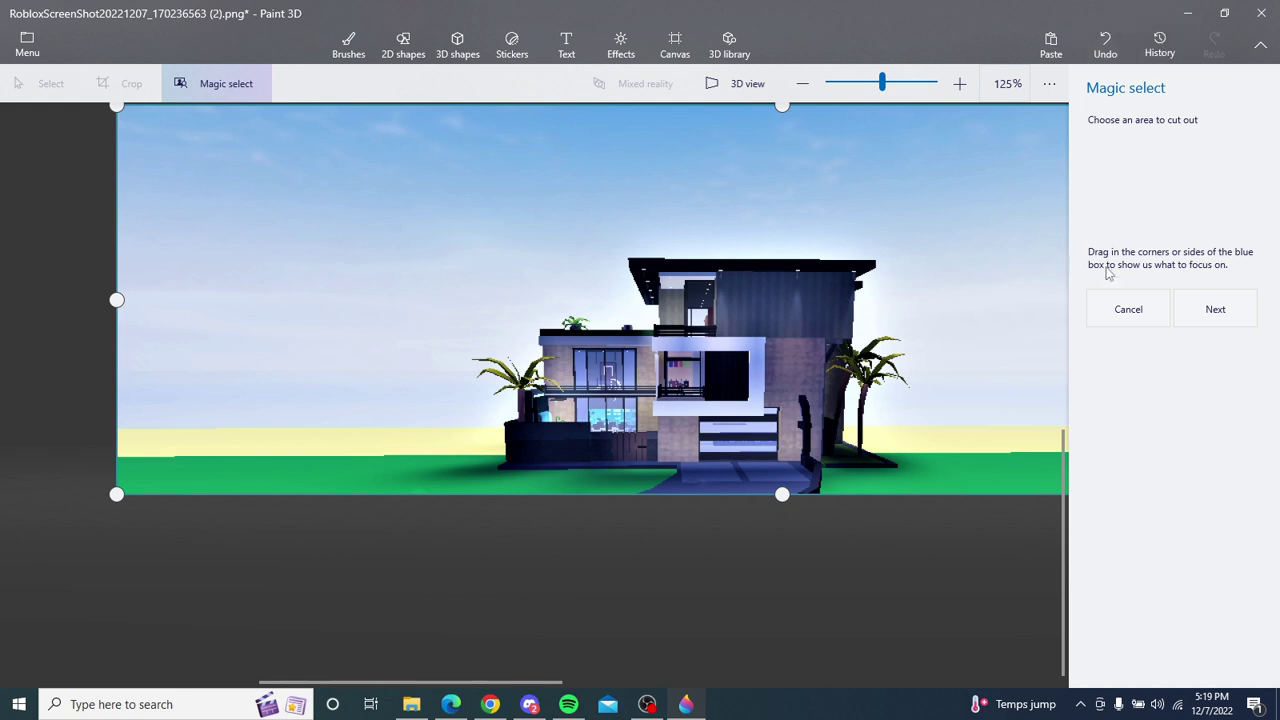
{"action": "left_click", "coordinate": [1145, 306]}
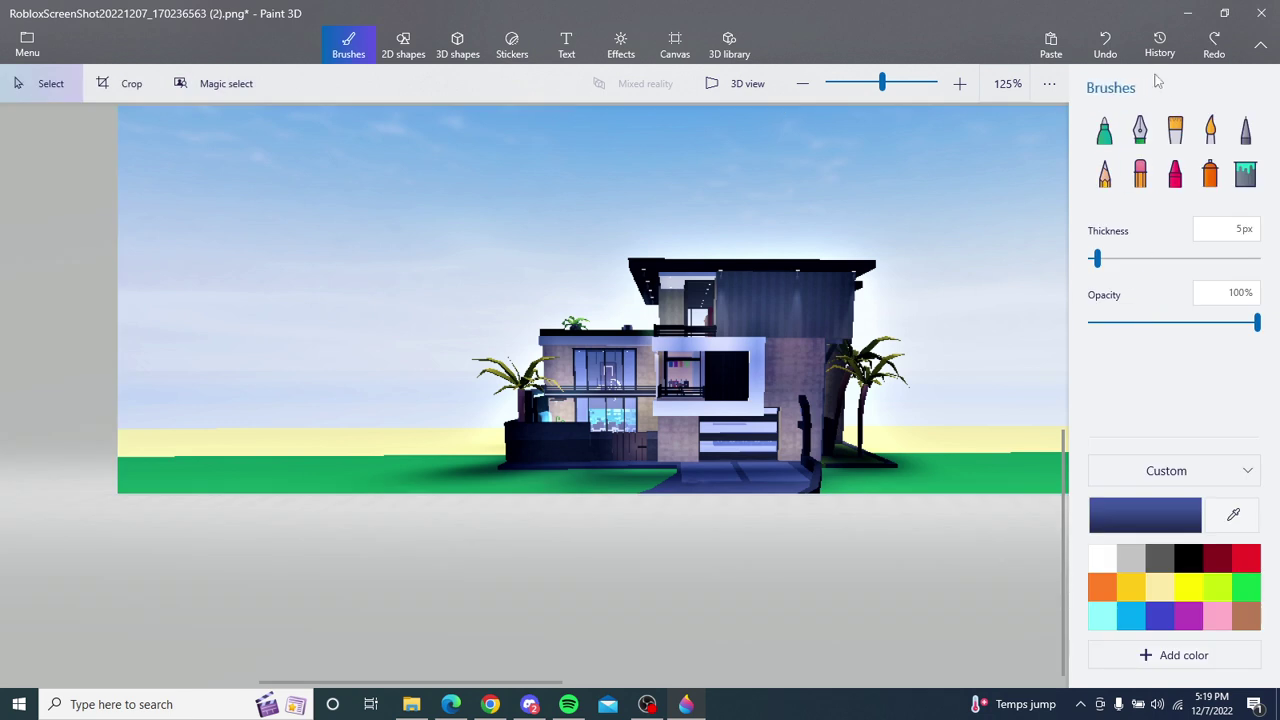
{"action": "left_click", "coordinate": [1205, 50]}
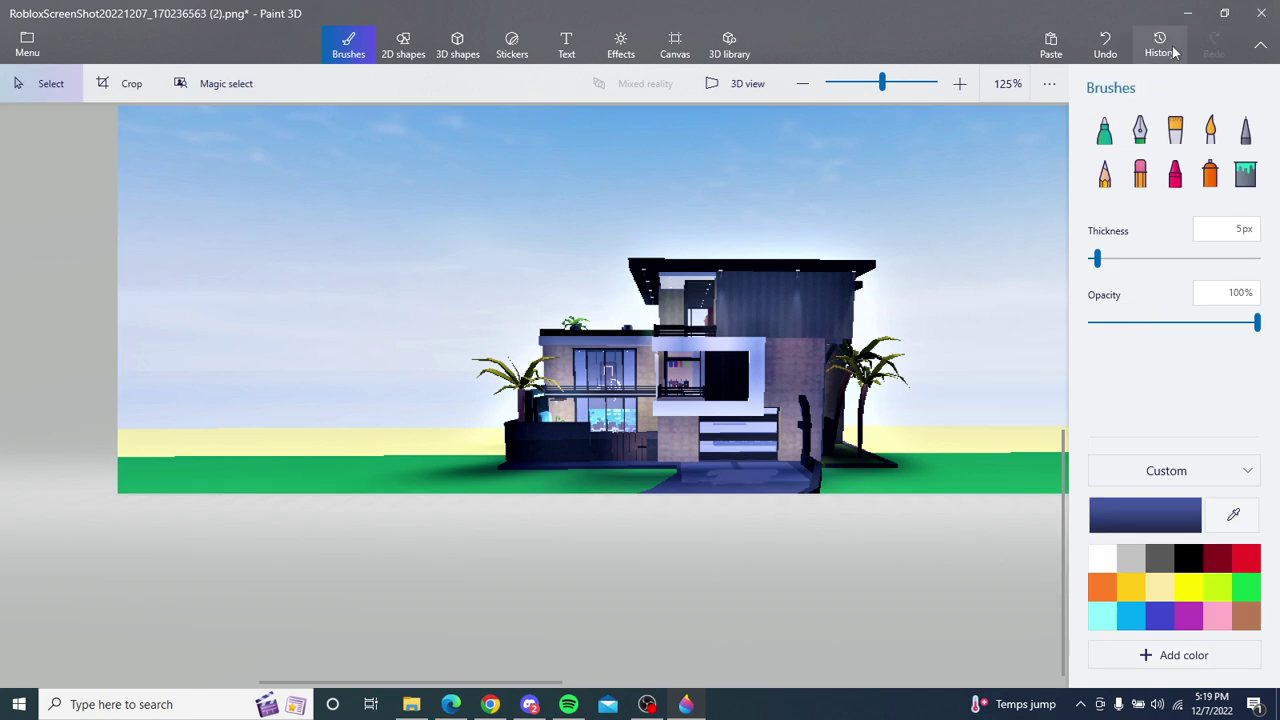
{"action": "left_click", "coordinate": [1100, 52]}
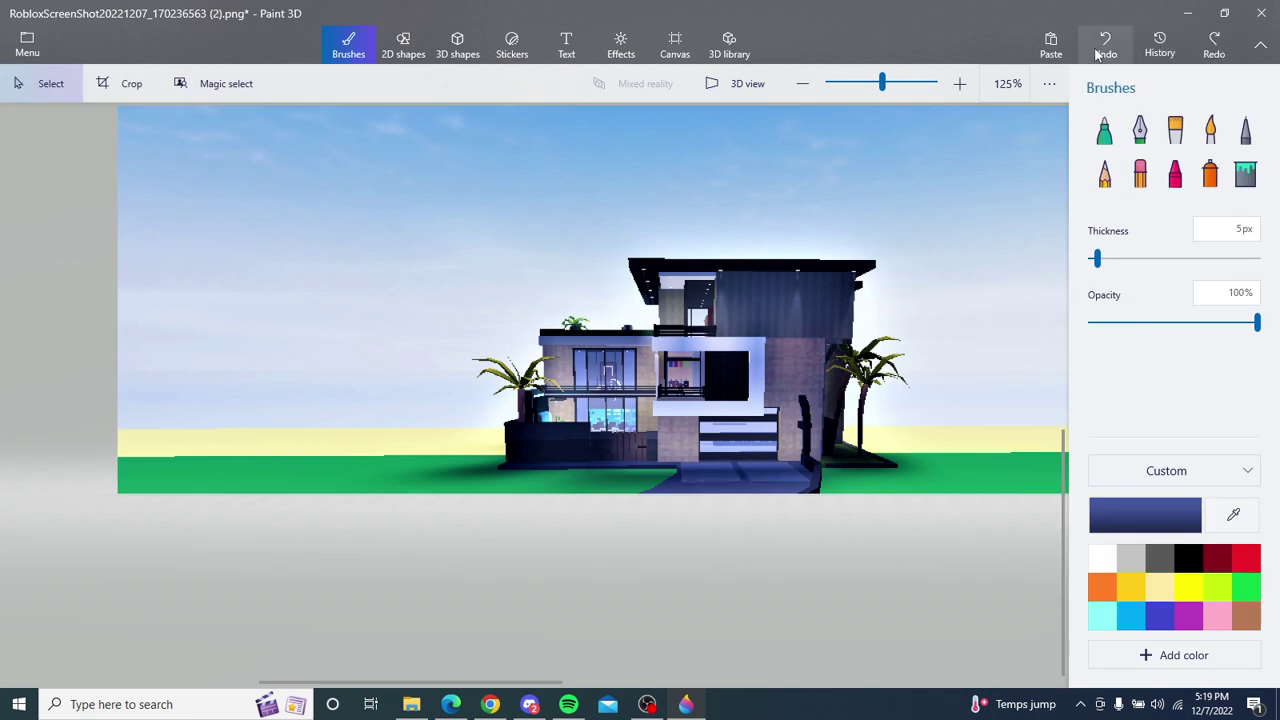
Step: Apply a trial crop with a raised bottom and narrowed right edge, then undo it
{"action": "left_click", "coordinate": [100, 86]}
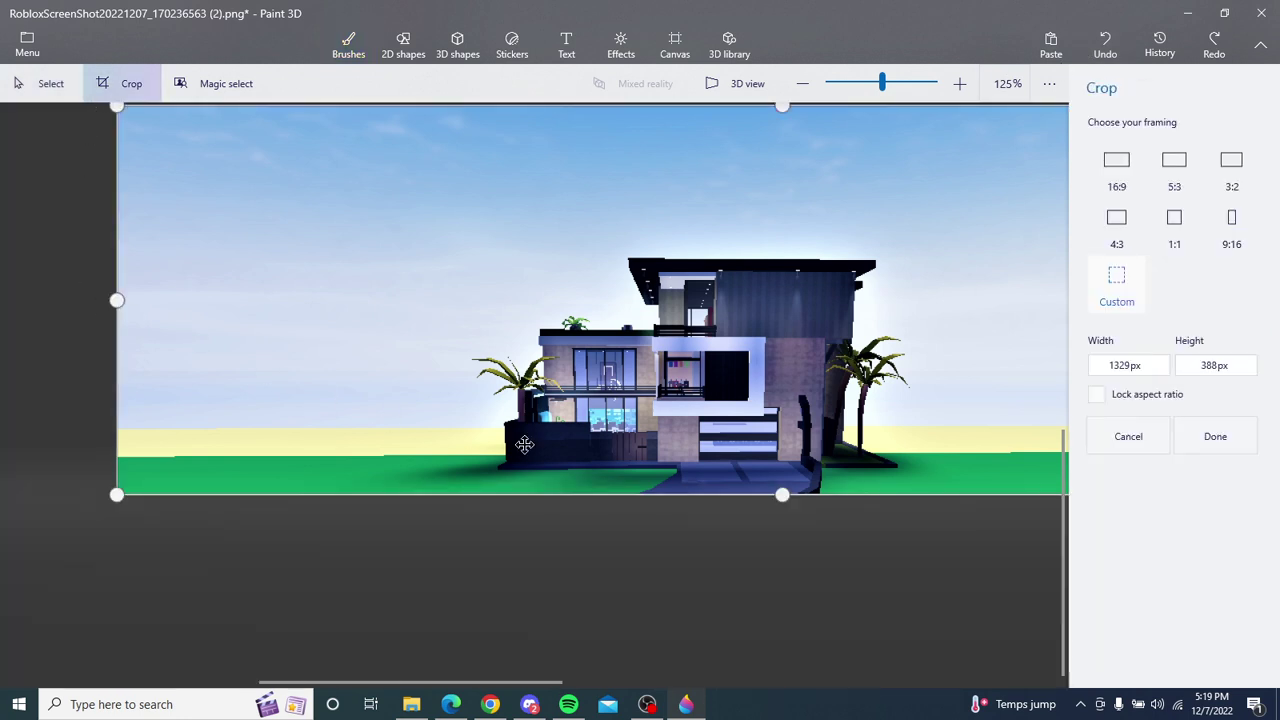
{"action": "left_click_drag", "start_coordinate": [782, 494], "coordinate": [782, 475]}
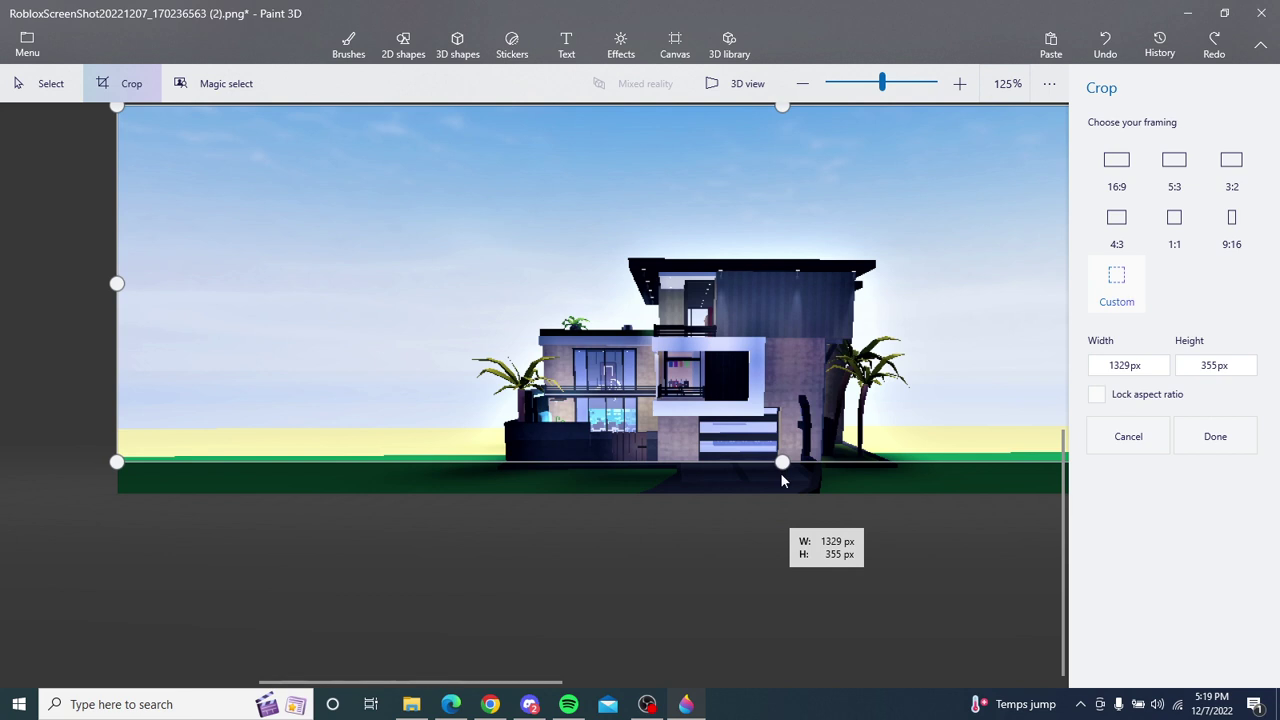
{"action": "scroll", "coordinate": [328, 402], "scroll_direction": "down", "scroll_amount": 1}
{"action": "scroll", "coordinate": [300, 400], "scroll_direction": "down", "scroll_amount": 1}
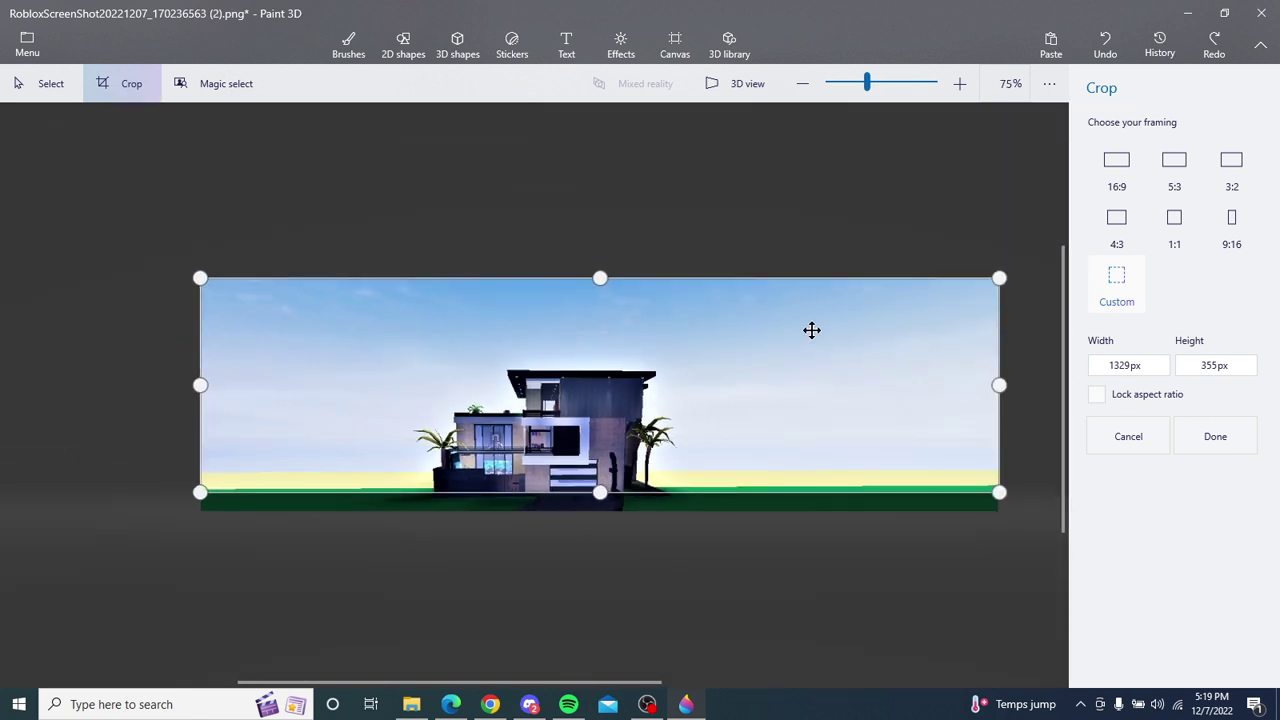
{"action": "left_click_drag", "start_coordinate": [999, 385], "coordinate": [705, 399]}
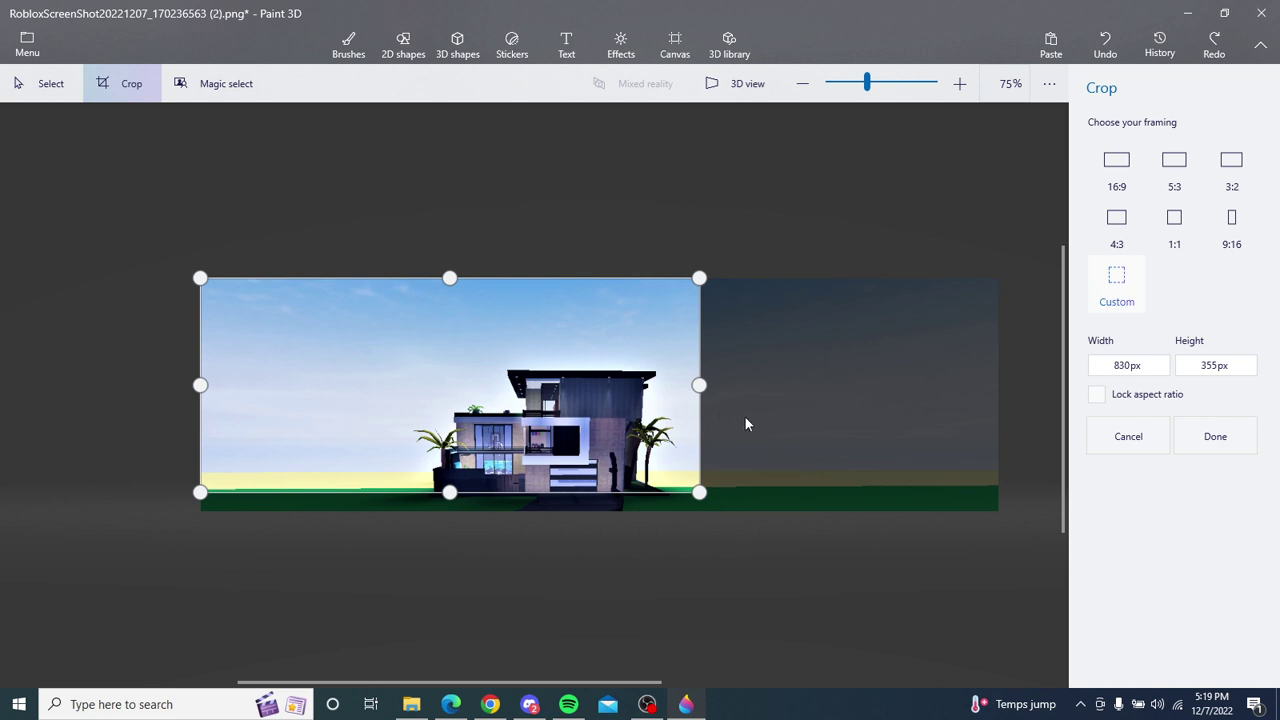
{"action": "mouse_move", "coordinate": [200, 385]}
{"action": "left_mouse_down"}
{"action": "mouse_move", "coordinate": [225, 385]}
{"action": "mouse_move", "coordinate": [200, 385]}
{"action": "left_mouse_up"}
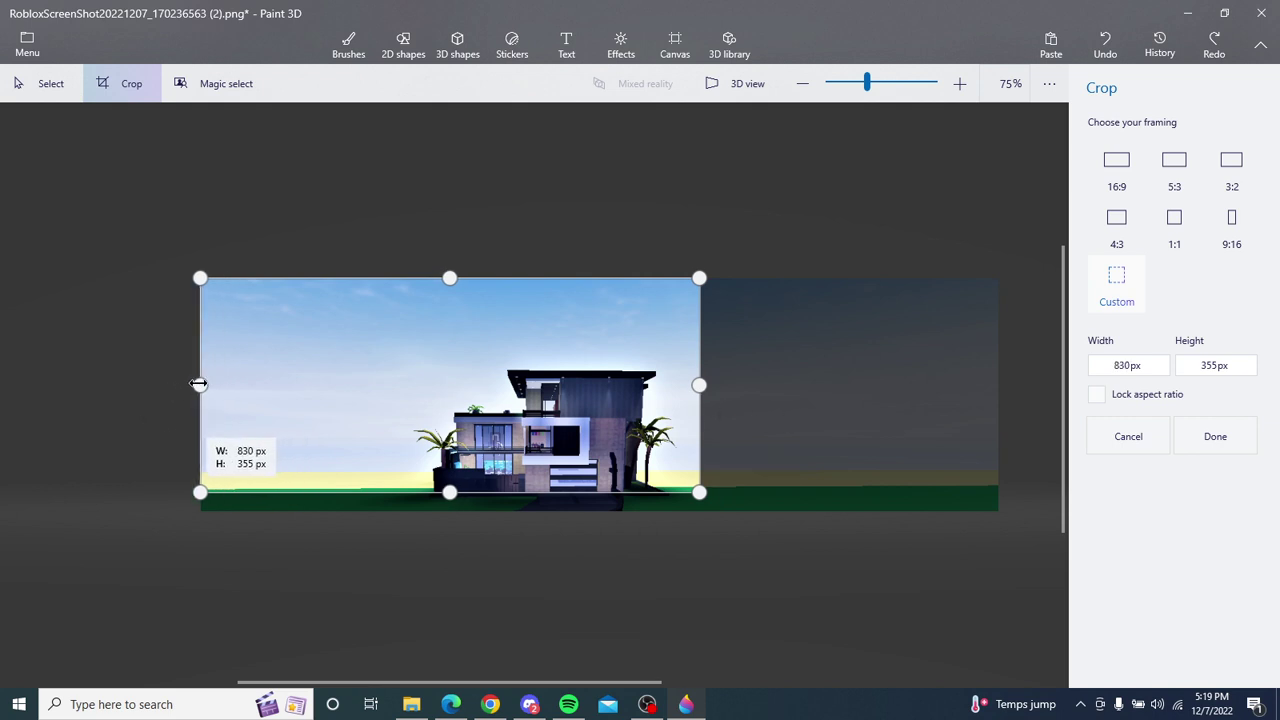
{"action": "left_click_drag", "start_coordinate": [699, 385], "coordinate": [759, 385]}
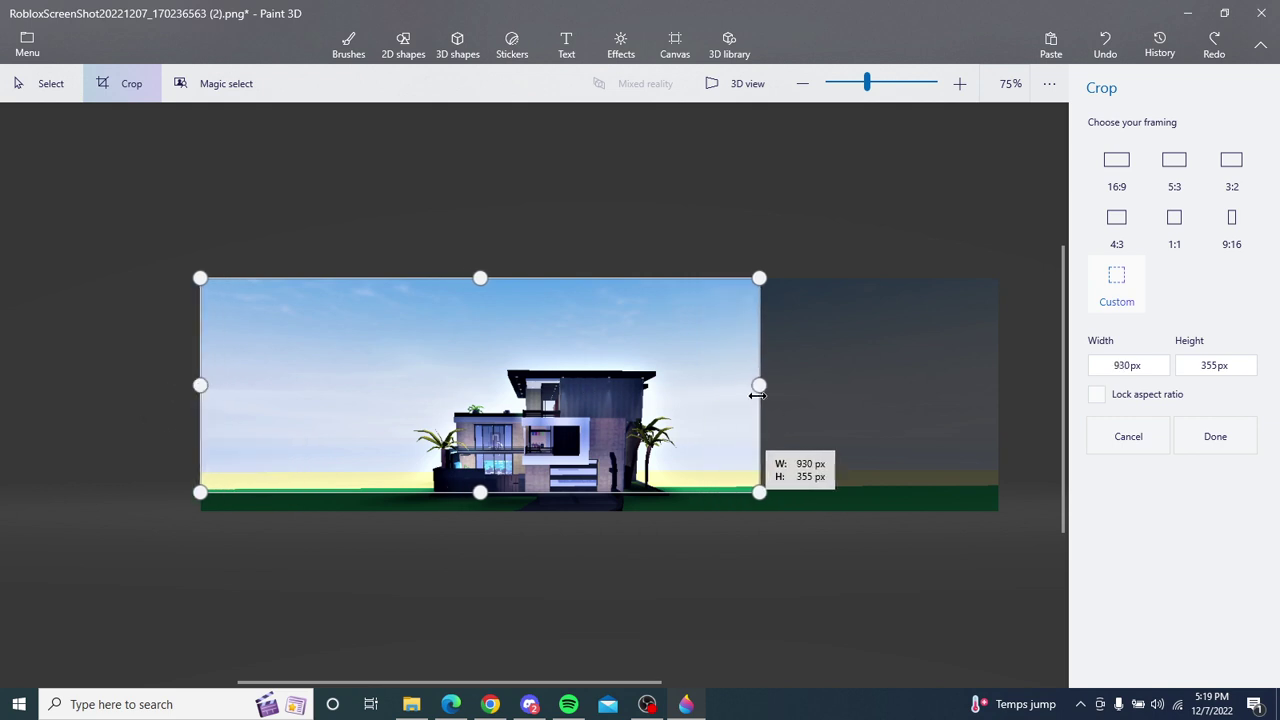
{"action": "left_click", "coordinate": [1220, 448]}
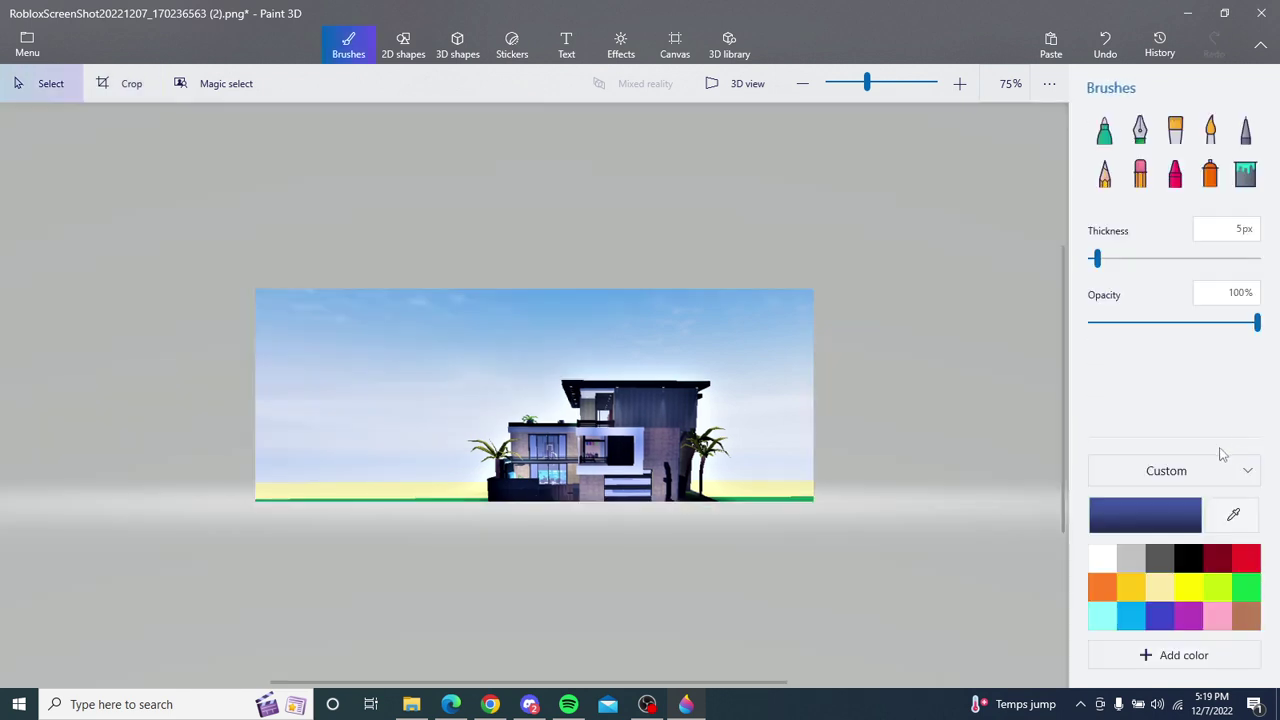
{"action": "scroll", "coordinate": [663, 524], "scroll_direction": "down", "scroll_amount": 2}
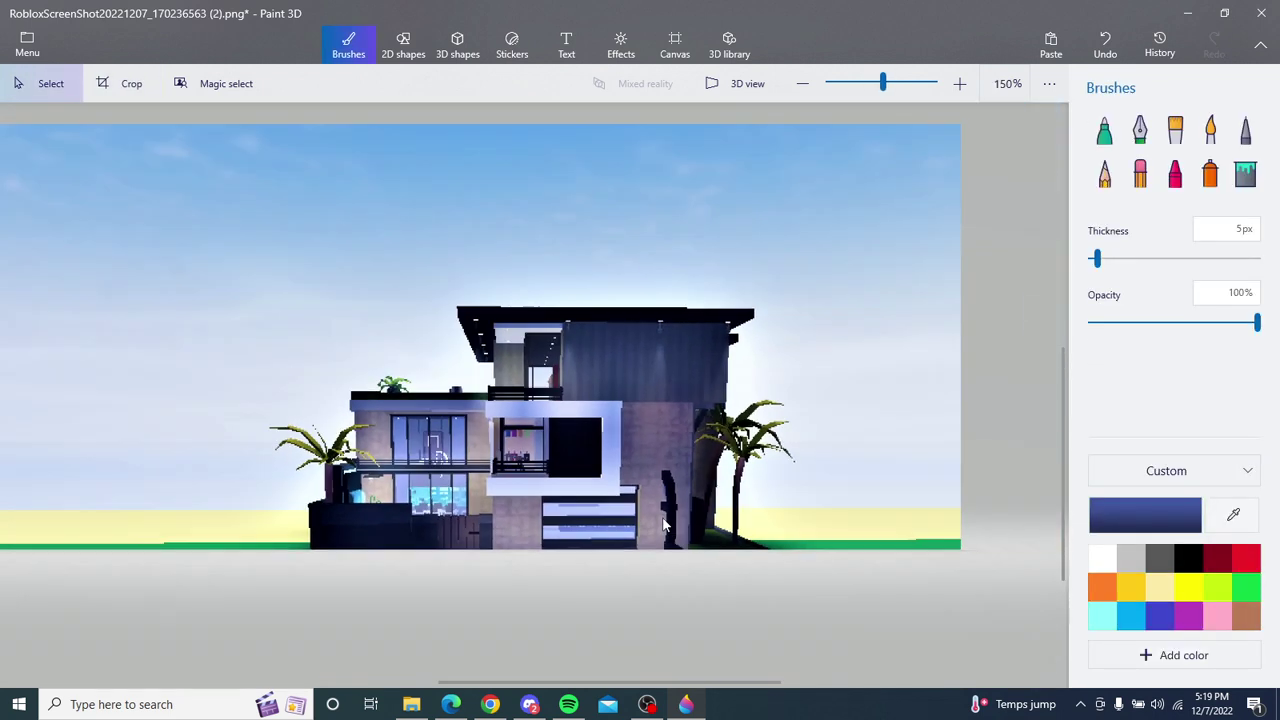
{"action": "scroll", "coordinate": [663, 524], "scroll_direction": "down", "scroll_amount": 2}
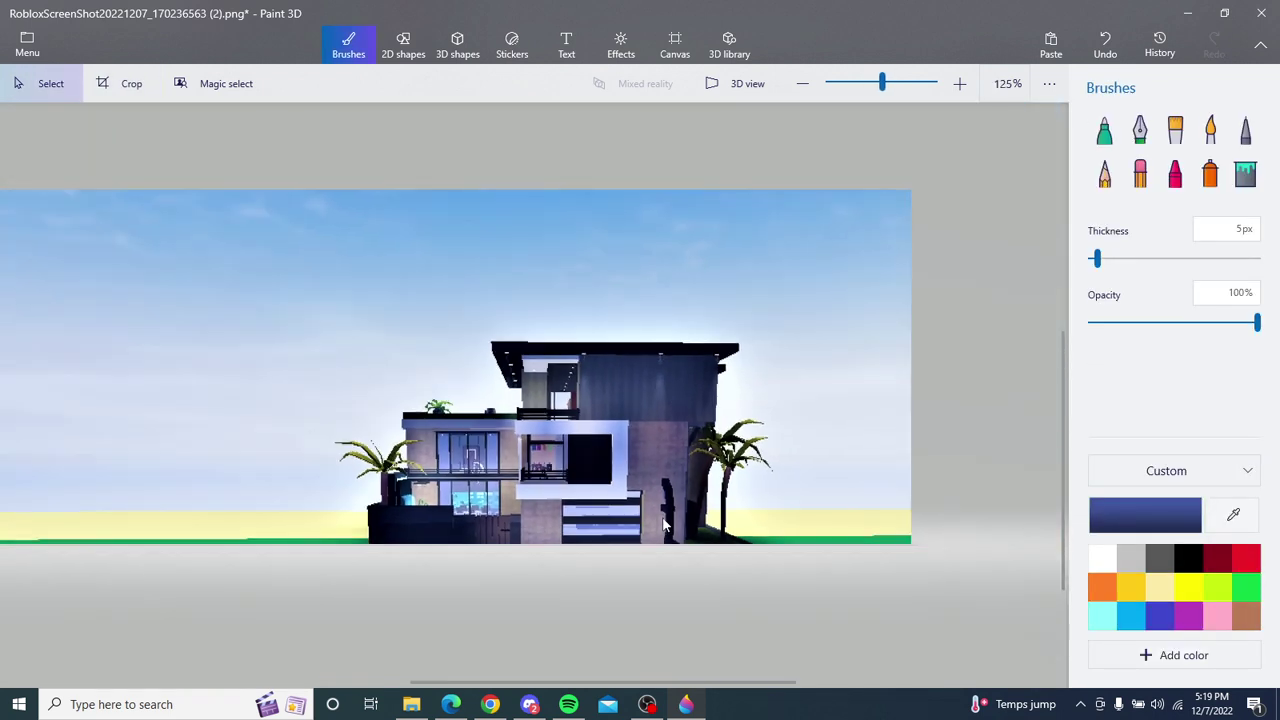
{"action": "left_click", "coordinate": [1105, 45]}
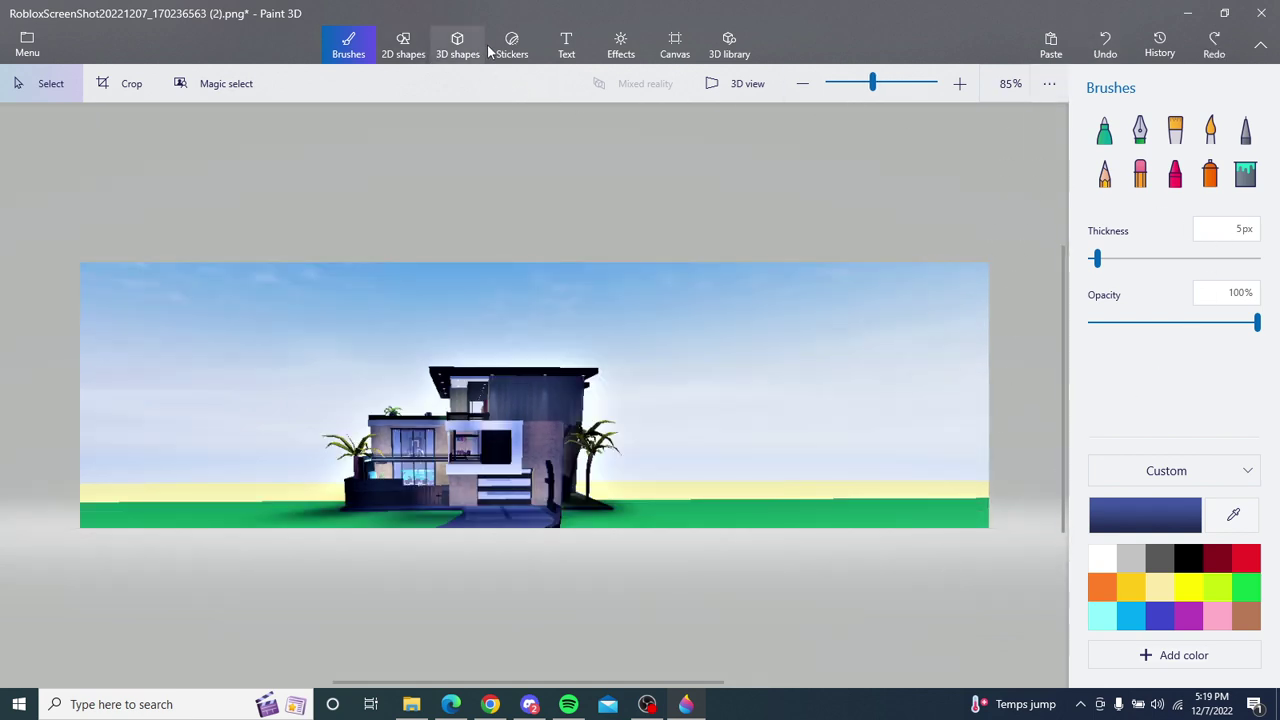
Step: Crop away the empty right side, leaving a 965 × 388 picture of the house
{"action": "left_click", "coordinate": [127, 96]}
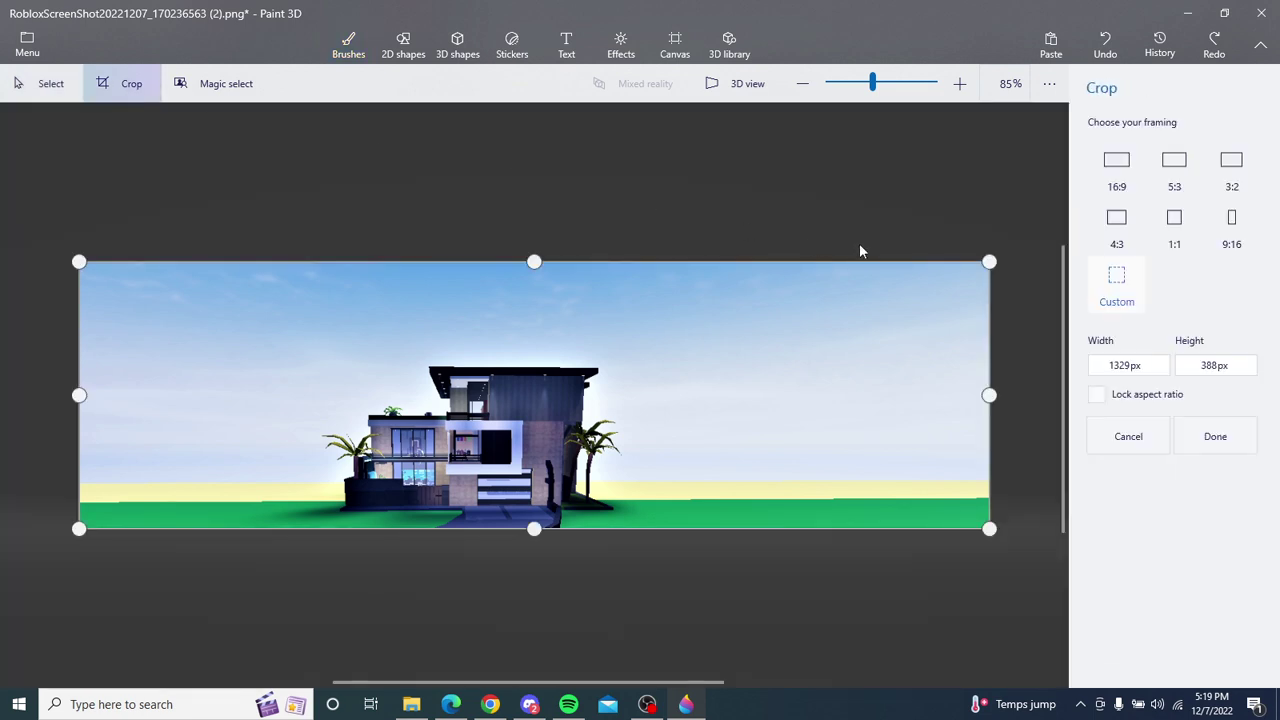
{"action": "left_click_drag", "start_coordinate": [988, 393], "coordinate": [741, 428]}
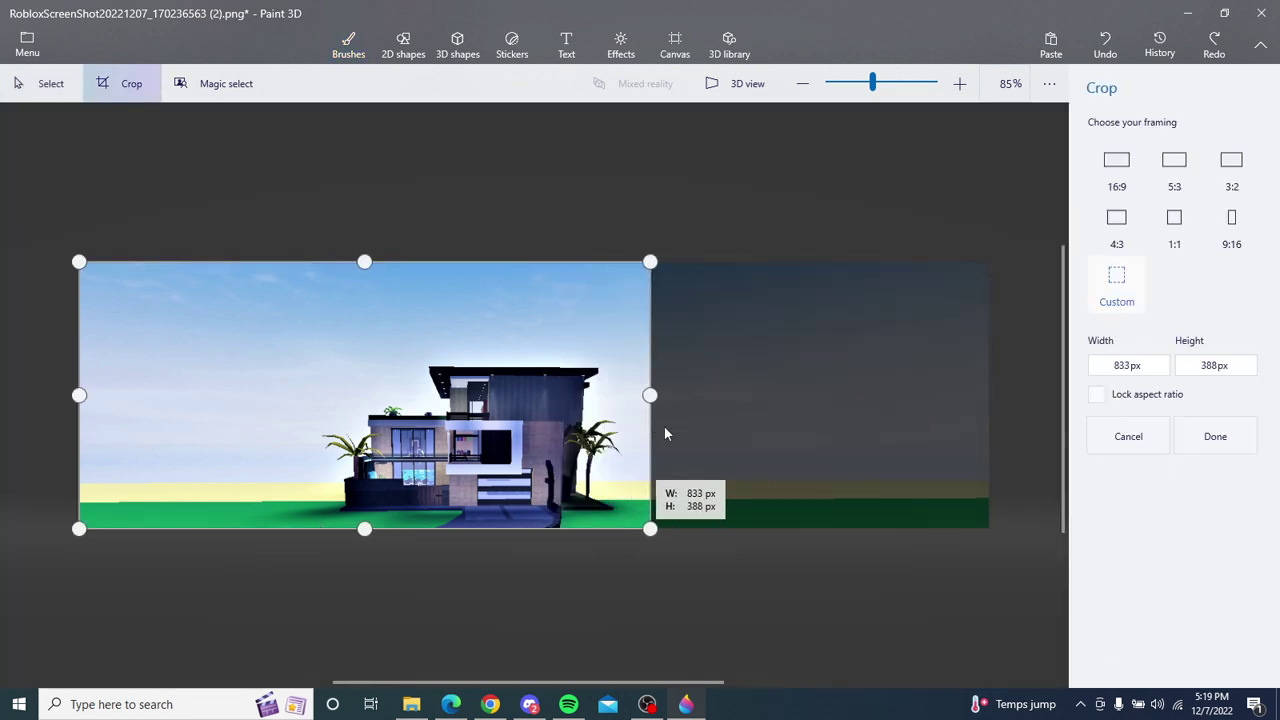
{"action": "left_click", "coordinate": [1233, 446]}
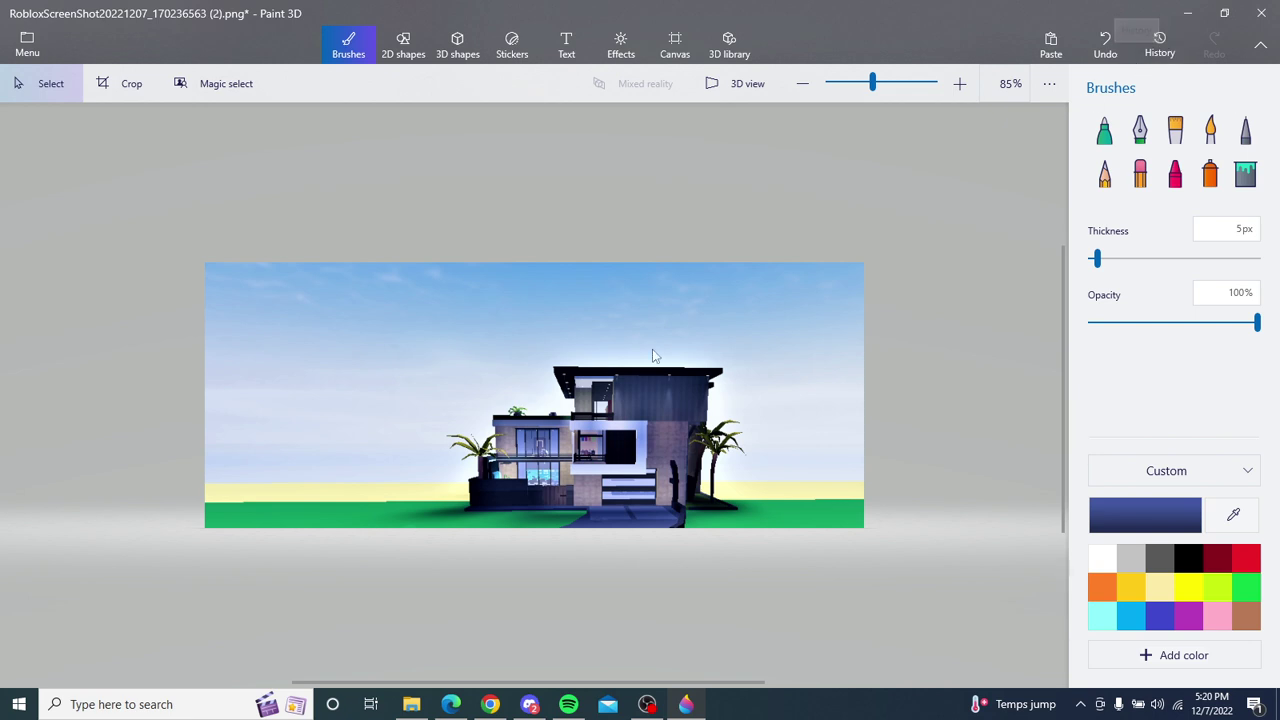
{"action": "left_click", "coordinate": [1052, 85]}
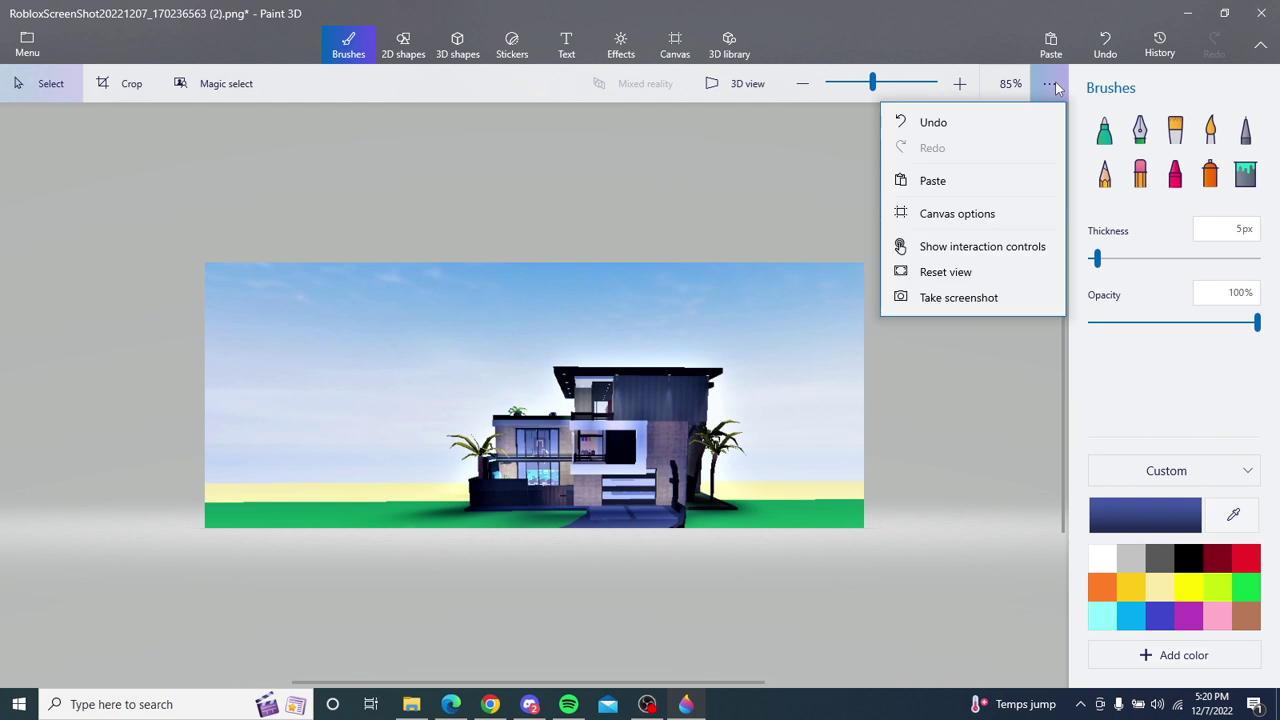
{"action": "left_click", "coordinate": [782, 157]}
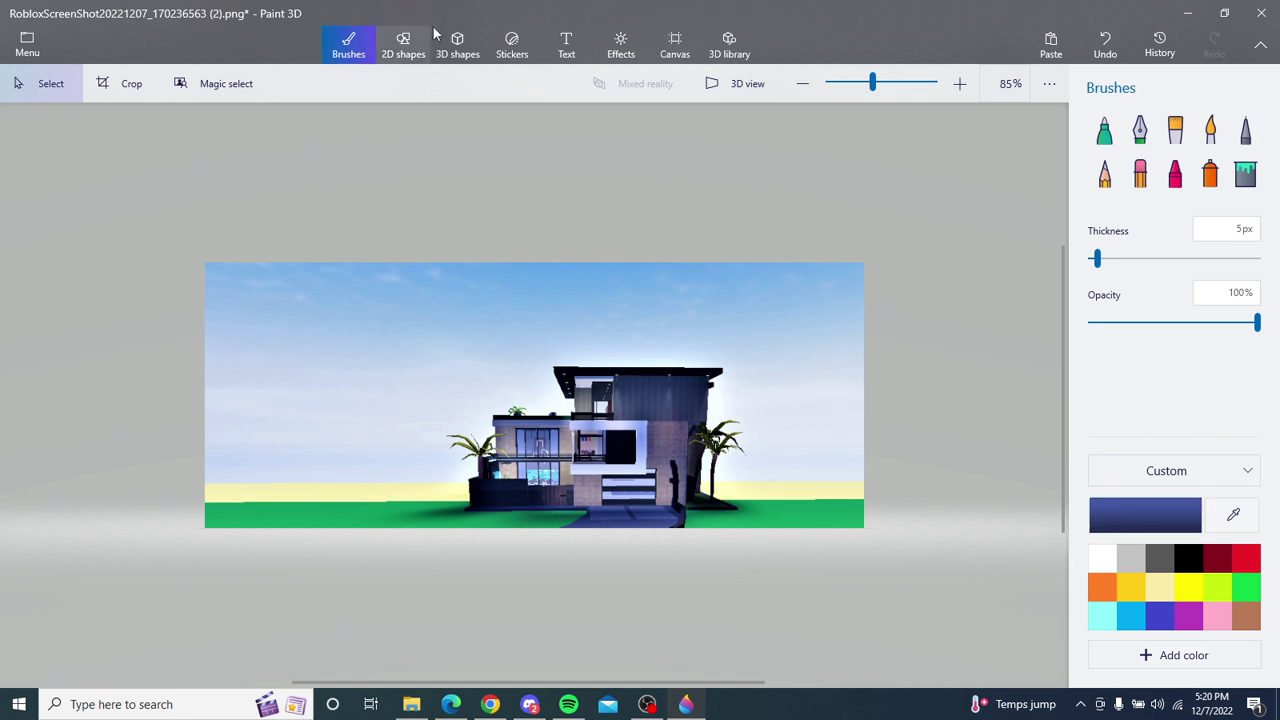
Step: Move the sun on the Effects Light wheel so light falls from below, brightening the mansion
{"action": "left_click", "coordinate": [511, 45]}
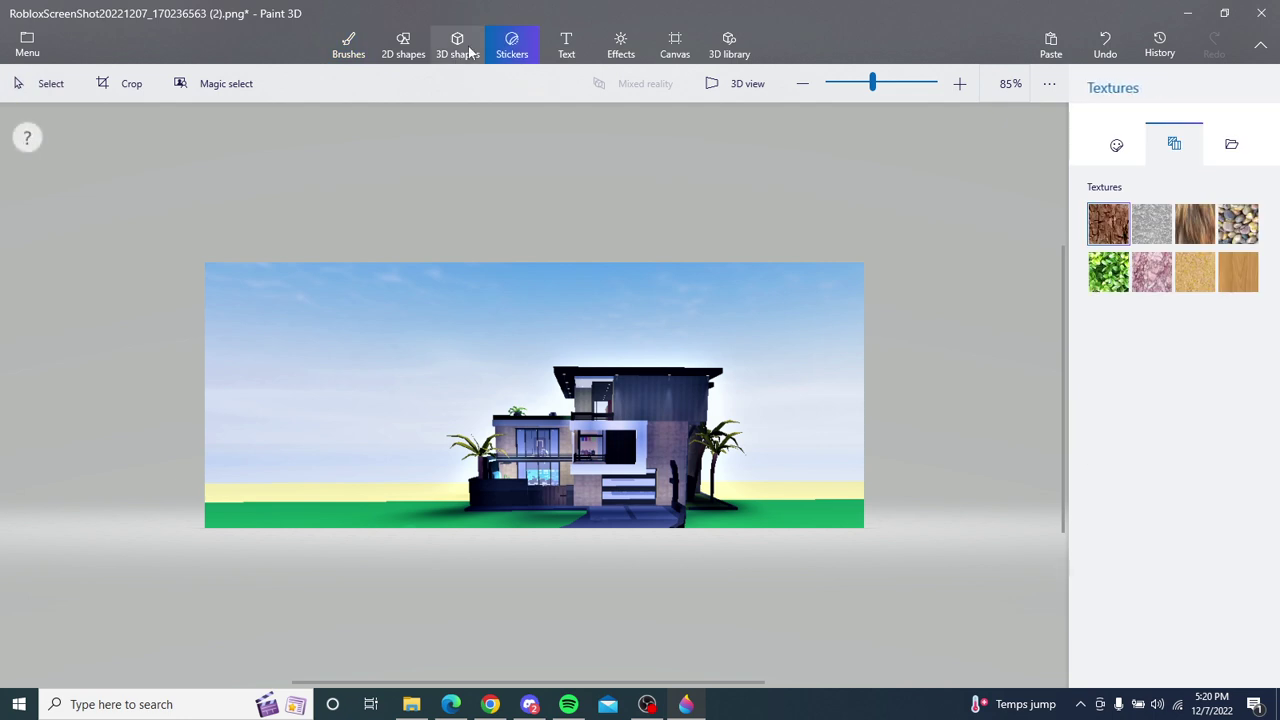
{"action": "left_click", "coordinate": [675, 45]}
{"action": "left_click", "coordinate": [625, 48]}
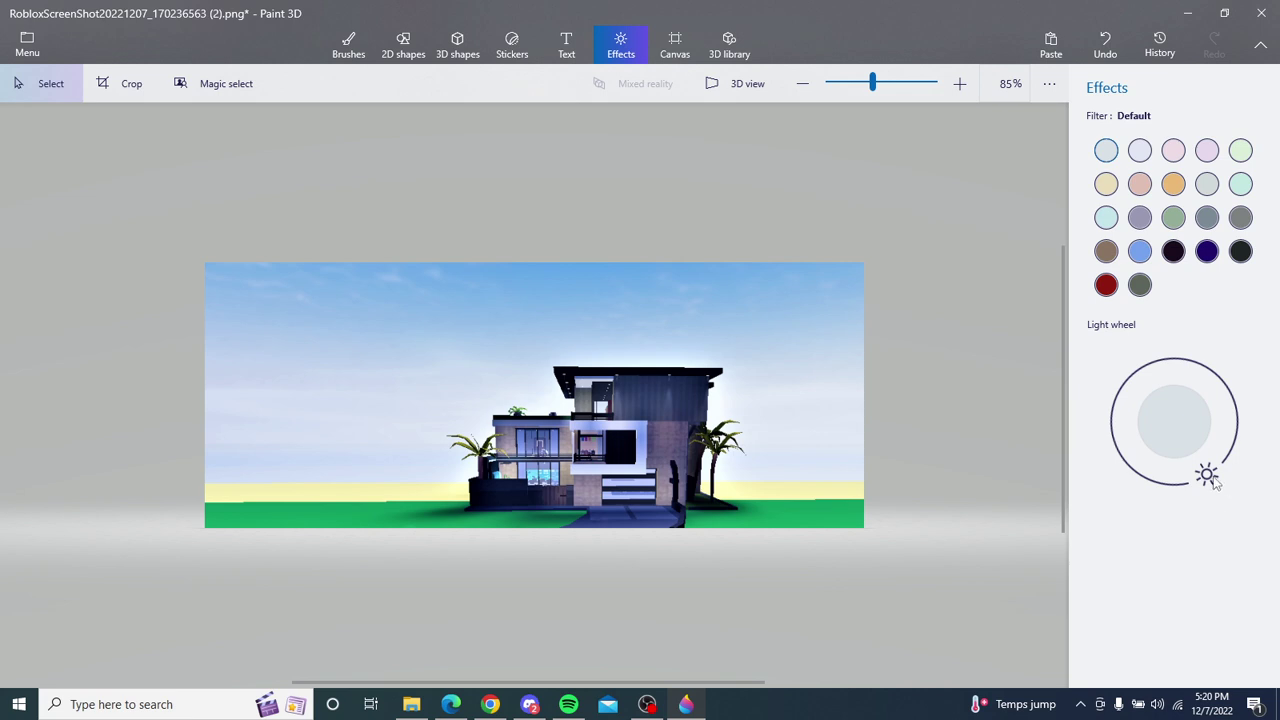
{"action": "mouse_move", "coordinate": [1214, 483]}
{"action": "left_mouse_down"}
{"action": "mouse_move", "coordinate": [1235, 451]}
{"action": "mouse_move", "coordinate": [1227, 406]}
{"action": "mouse_move", "coordinate": [1143, 380]}
{"action": "mouse_move", "coordinate": [1109, 412]}
{"action": "mouse_move", "coordinate": [1115, 455]}
{"action": "mouse_move", "coordinate": [1177, 461]}
{"action": "mouse_move", "coordinate": [1166, 409]}
{"action": "mouse_move", "coordinate": [1155, 435]}
{"action": "mouse_move", "coordinate": [1151, 365]}
{"action": "mouse_move", "coordinate": [1220, 385]}
{"action": "mouse_move", "coordinate": [1232, 408]}
{"action": "mouse_move", "coordinate": [1220, 455]}
{"action": "mouse_move", "coordinate": [1178, 470]}
{"action": "mouse_move", "coordinate": [1163, 412]}
{"action": "mouse_move", "coordinate": [1174, 408]}
{"action": "mouse_move", "coordinate": [1160, 425]}
{"action": "mouse_move", "coordinate": [1183, 444]}
{"action": "mouse_move", "coordinate": [1212, 430]}
{"action": "mouse_move", "coordinate": [1192, 451]}
{"action": "mouse_move", "coordinate": [1196, 396]}
{"action": "mouse_move", "coordinate": [1131, 400]}
{"action": "left_mouse_up"}
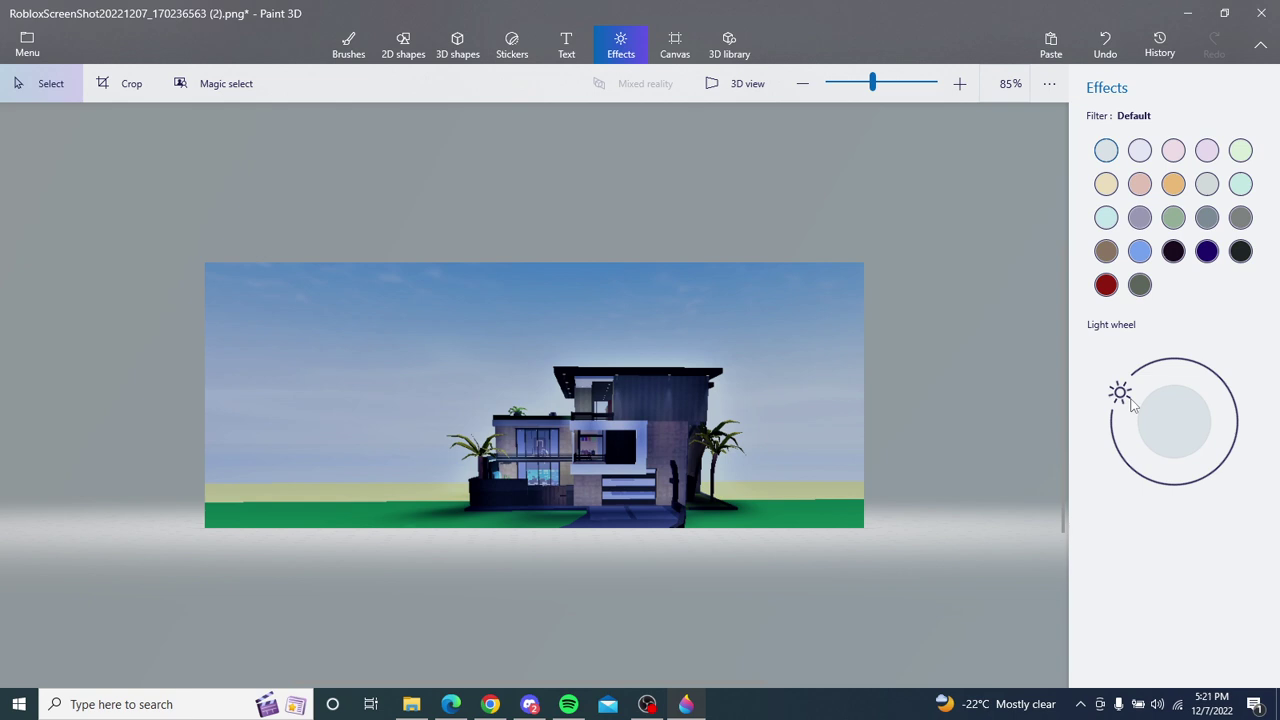
{"action": "mouse_move", "coordinate": [1133, 403]}
{"action": "left_mouse_down"}
{"action": "mouse_move", "coordinate": [1157, 480]}
{"action": "mouse_move", "coordinate": [1199, 478]}
{"action": "left_mouse_up"}
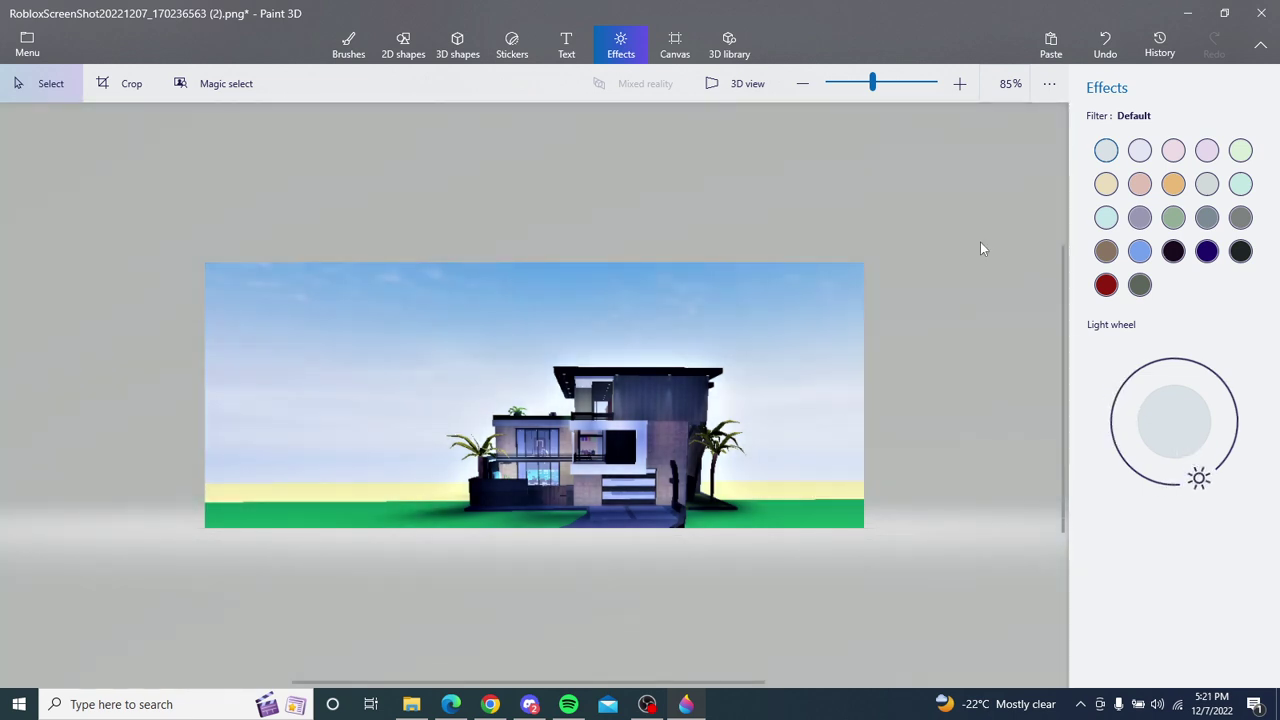
{"action": "mouse_move", "coordinate": [872, 83]}
{"action": "left_mouse_down"}
{"action": "mouse_move", "coordinate": [892, 86]}
{"action": "mouse_move", "coordinate": [704, 136]}
{"action": "mouse_move", "coordinate": [874, 92]}
{"action": "left_mouse_up"}
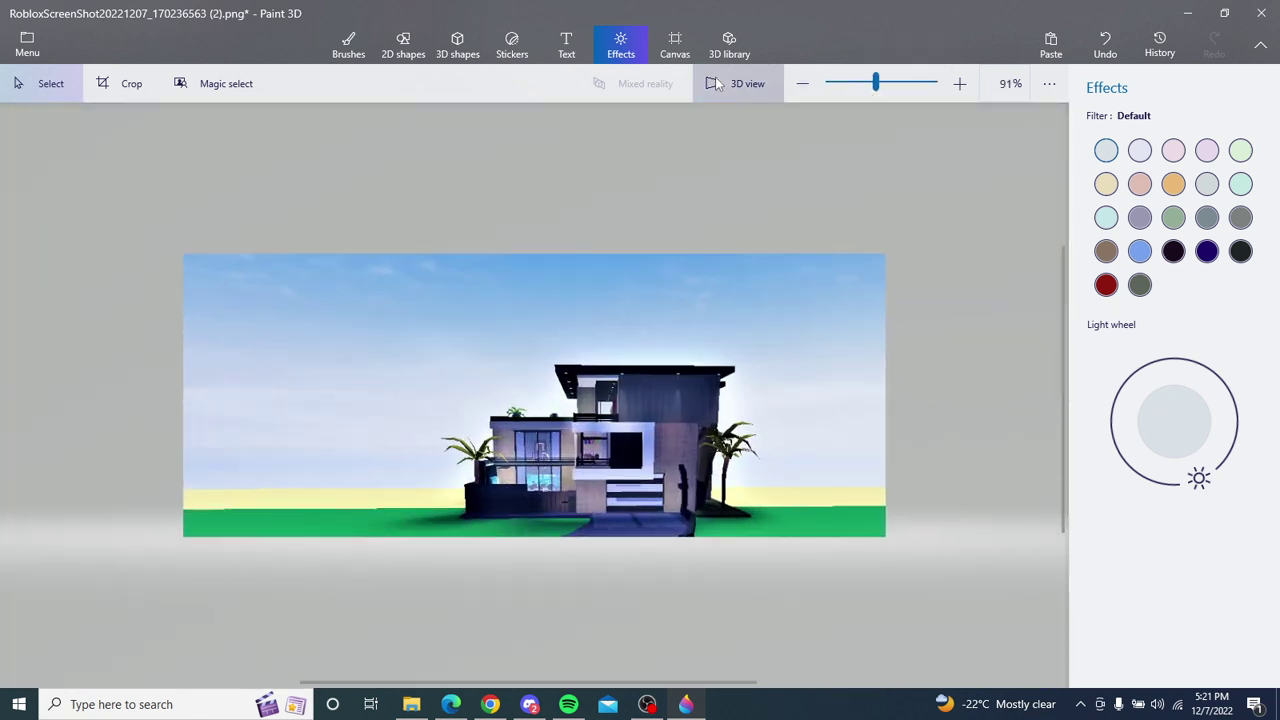
Step: Toggle the 3D perspective view on and off, then switch to 3D shapes with Cube selected
{"action": "left_click", "coordinate": [716, 84]}
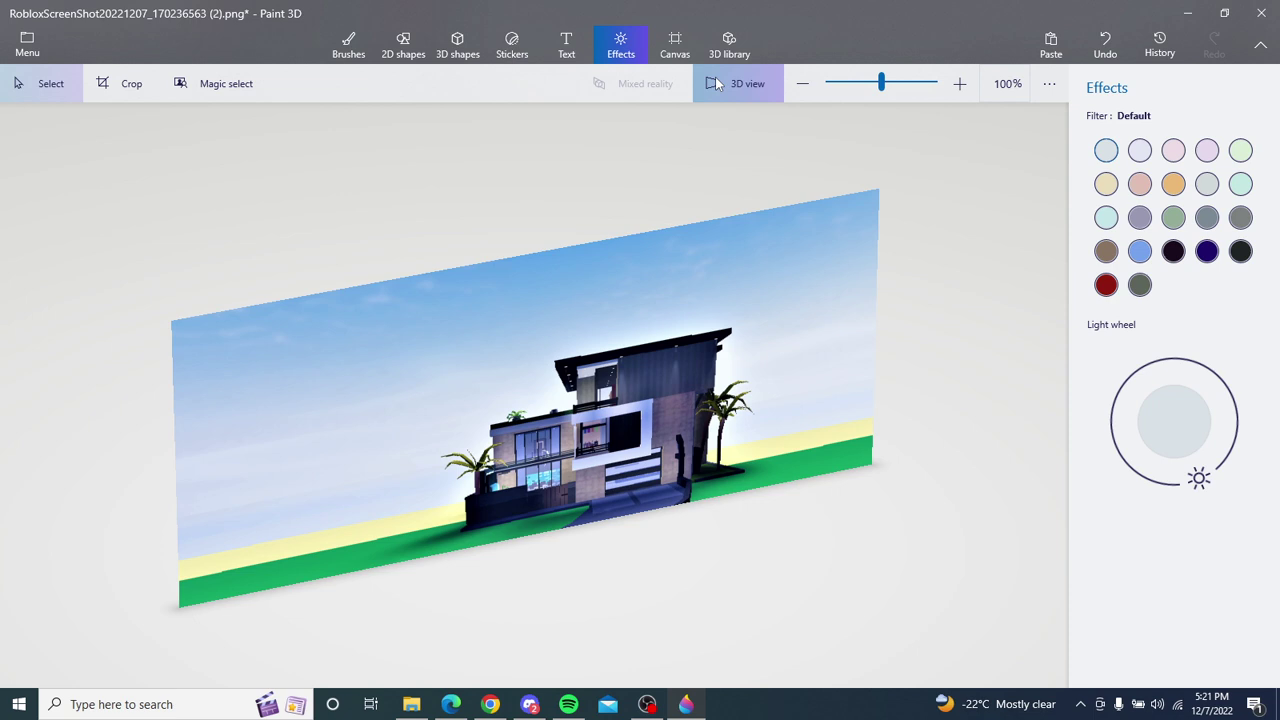
{"action": "left_click", "coordinate": [715, 83]}
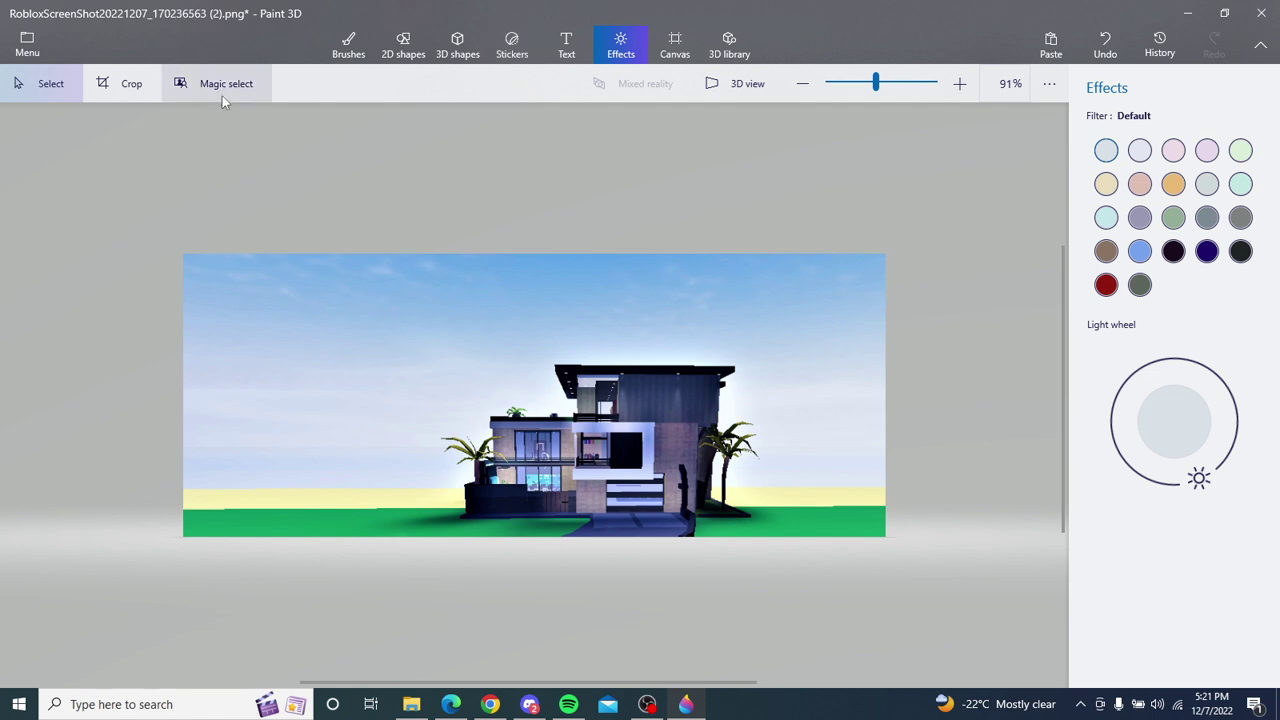
{"action": "left_click", "coordinate": [350, 44]}
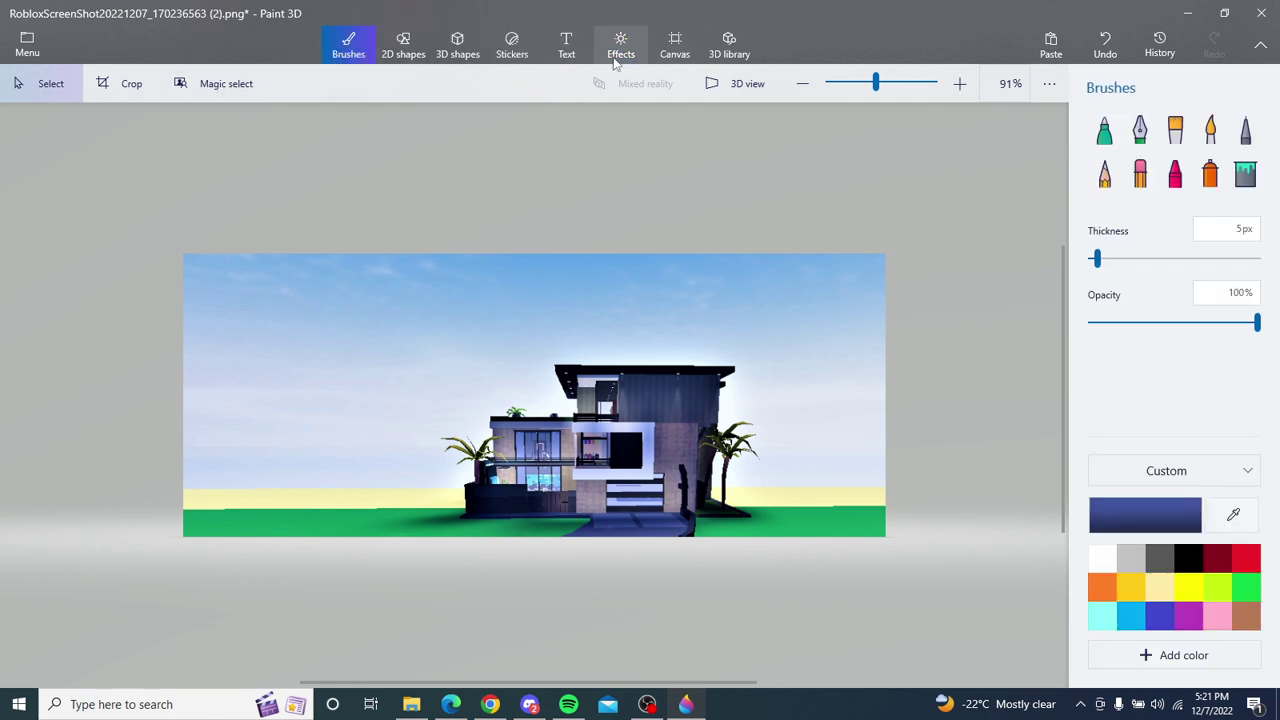
{"action": "left_click", "coordinate": [470, 46]}
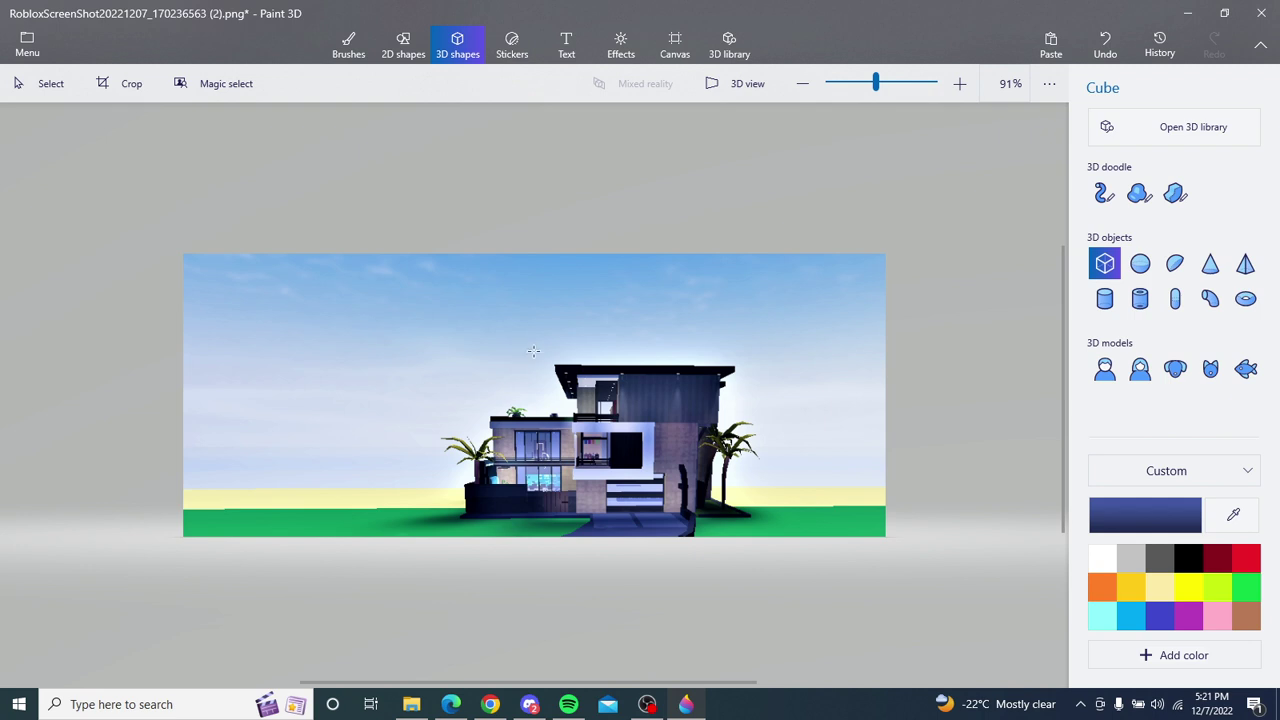
{"action": "mouse_move", "coordinate": [553, 361]}
{"action": "left_mouse_down"}
{"action": "mouse_move", "coordinate": [524, 372]}
{"action": "mouse_move", "coordinate": [554, 361]}
{"action": "left_mouse_up"}
{"action": "left_click", "coordinate": [1105, 45]}
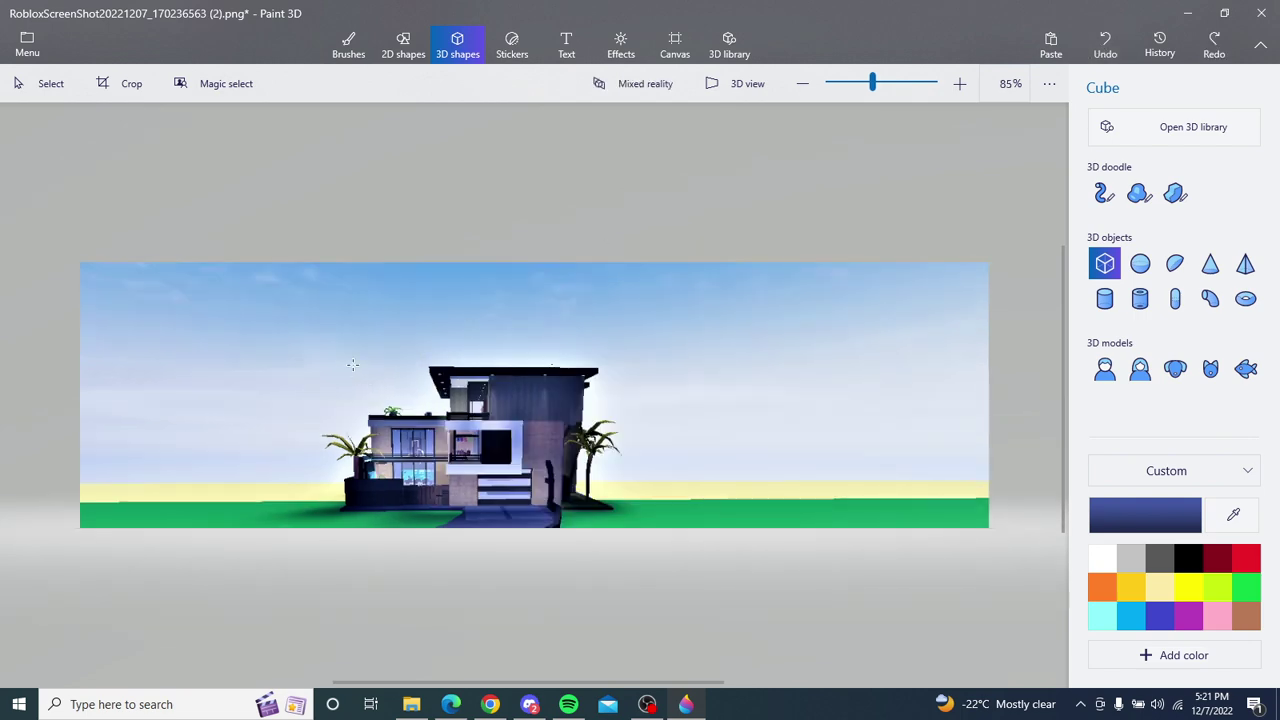
{"action": "left_click", "coordinate": [1212, 50]}
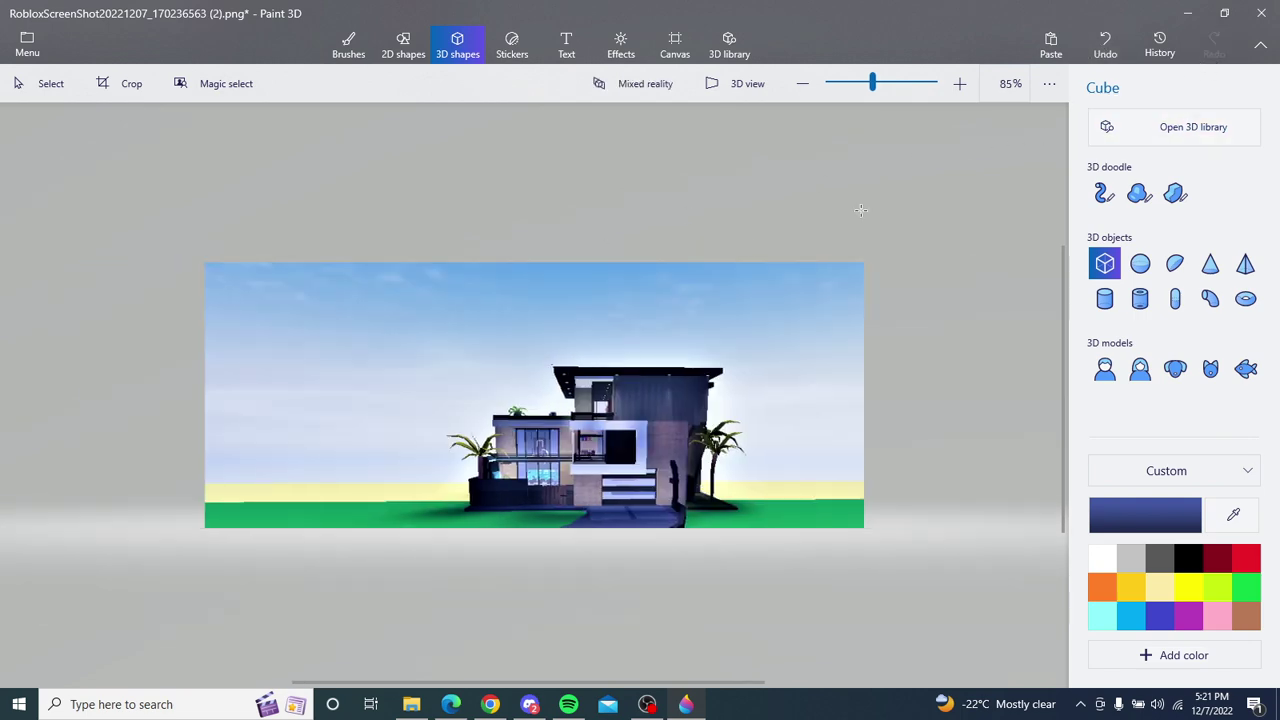
{"action": "scroll", "coordinate": [545, 308], "scroll_direction": "up", "scroll_amount": 2}
{"action": "scroll", "coordinate": [545, 308], "scroll_direction": "up", "scroll_amount": 3}
{"action": "scroll", "coordinate": [545, 308], "scroll_direction": "up", "scroll_amount": 4}
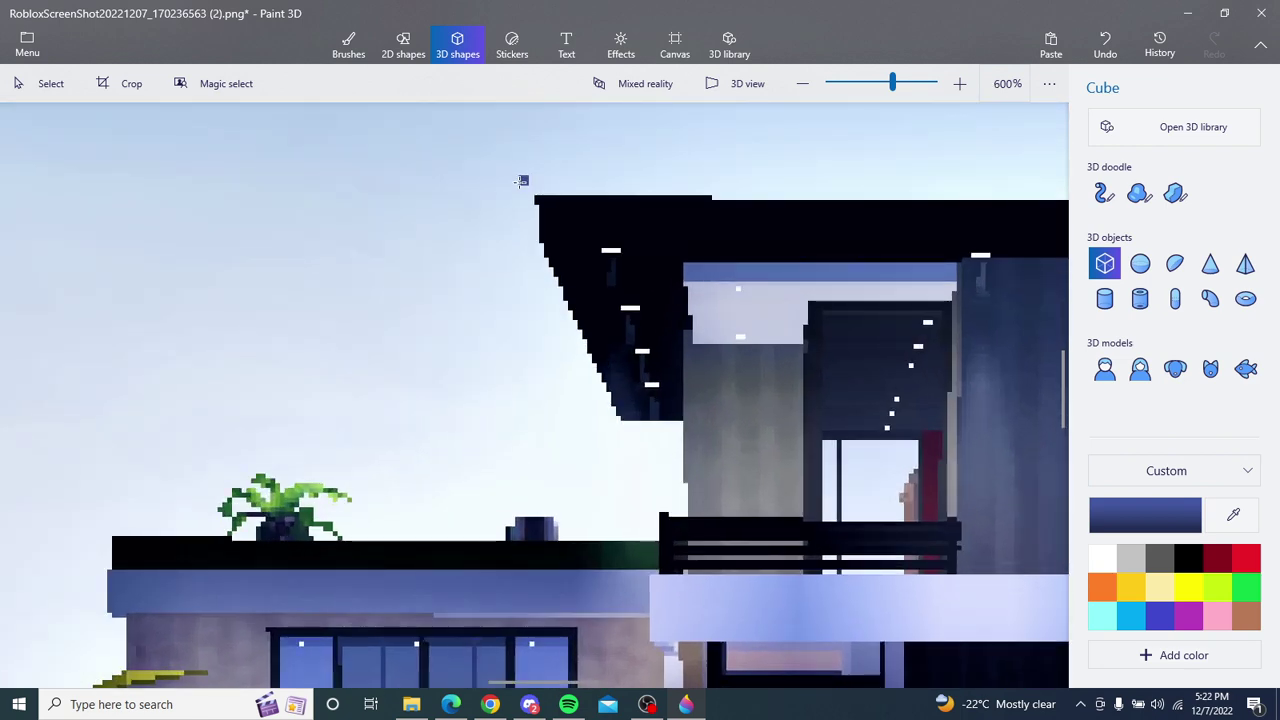
{"action": "left_click_drag", "start_coordinate": [522, 181], "coordinate": [490, 228]}
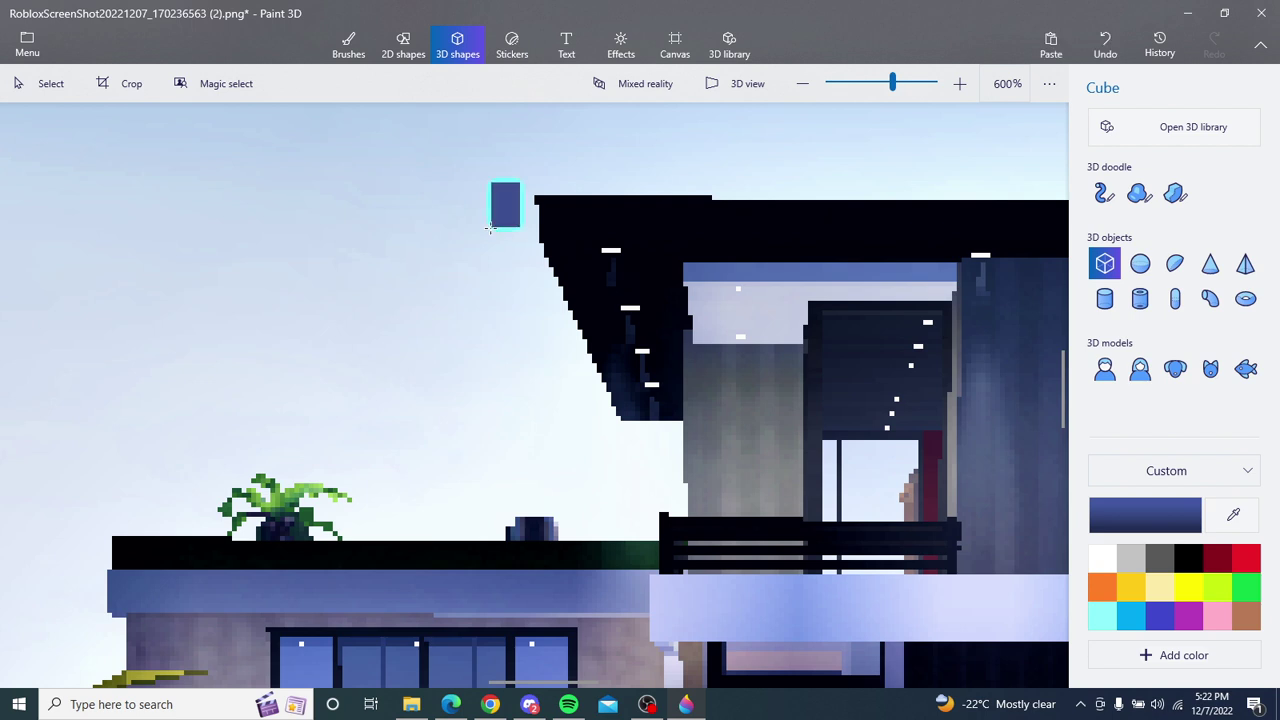
{"action": "mouse_move", "coordinate": [494, 226]}
{"action": "left_mouse_down"}
{"action": "mouse_move", "coordinate": [519, 283]}
{"action": "mouse_move", "coordinate": [505, 268]}
{"action": "left_mouse_up"}
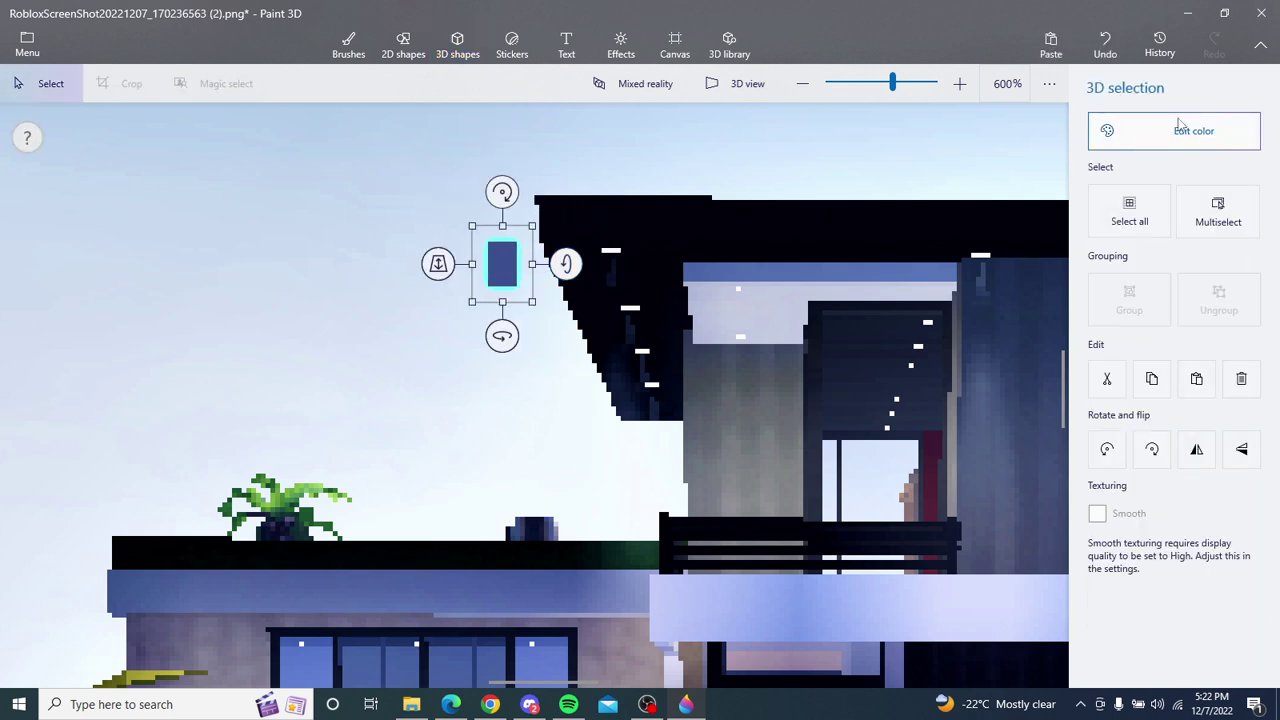
{"action": "left_click", "coordinate": [1105, 45]}
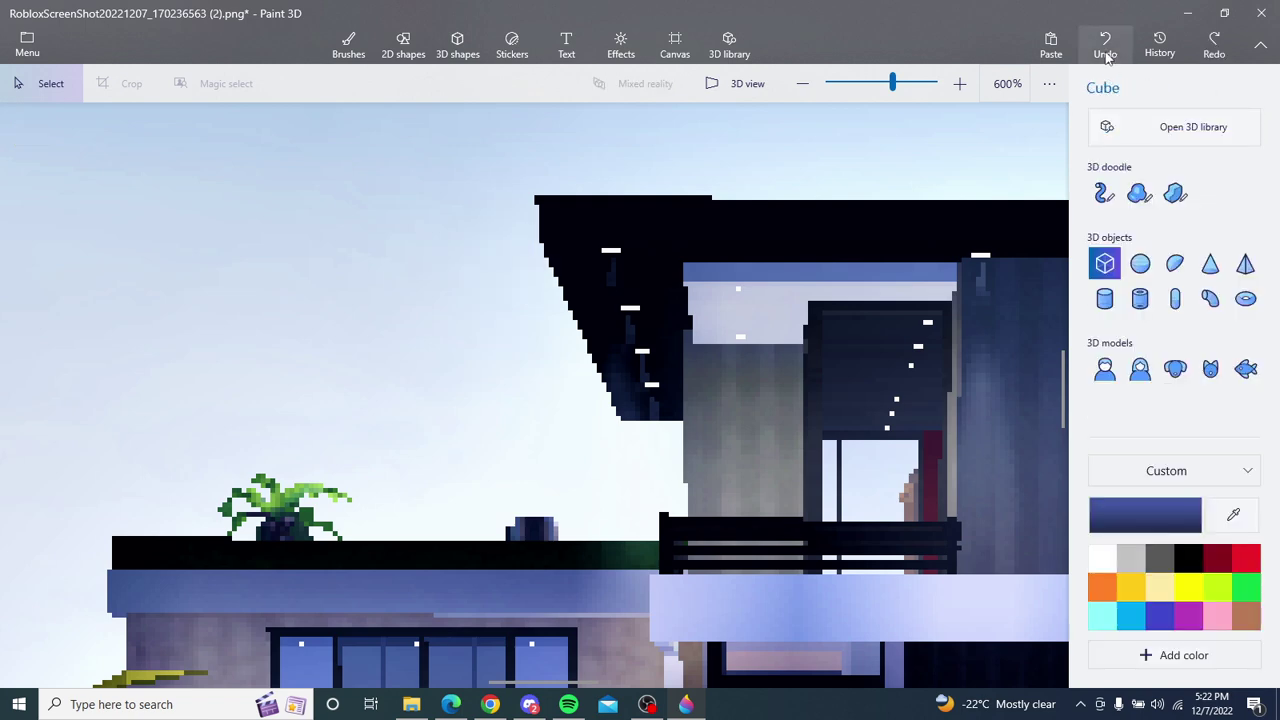
{"action": "scroll", "coordinate": [641, 341], "scroll_direction": "down", "scroll_amount": 2}
{"action": "scroll", "coordinate": [641, 341], "scroll_direction": "down", "scroll_amount": 4}
{"action": "scroll", "coordinate": [700, 400], "scroll_direction": "down", "scroll_amount": 1}
{"action": "scroll", "coordinate": [757, 459], "scroll_direction": "up", "scroll_amount": 1}
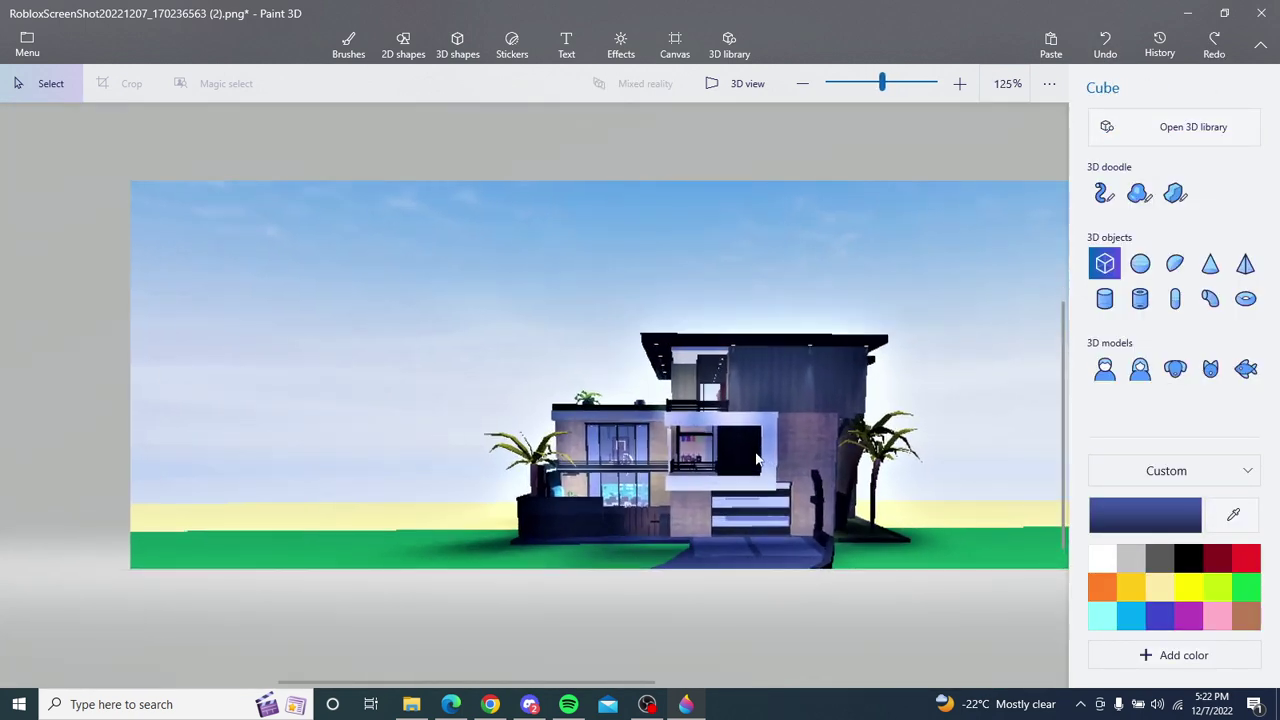
{"action": "scroll", "coordinate": [757, 459], "scroll_direction": "down", "scroll_amount": 2}
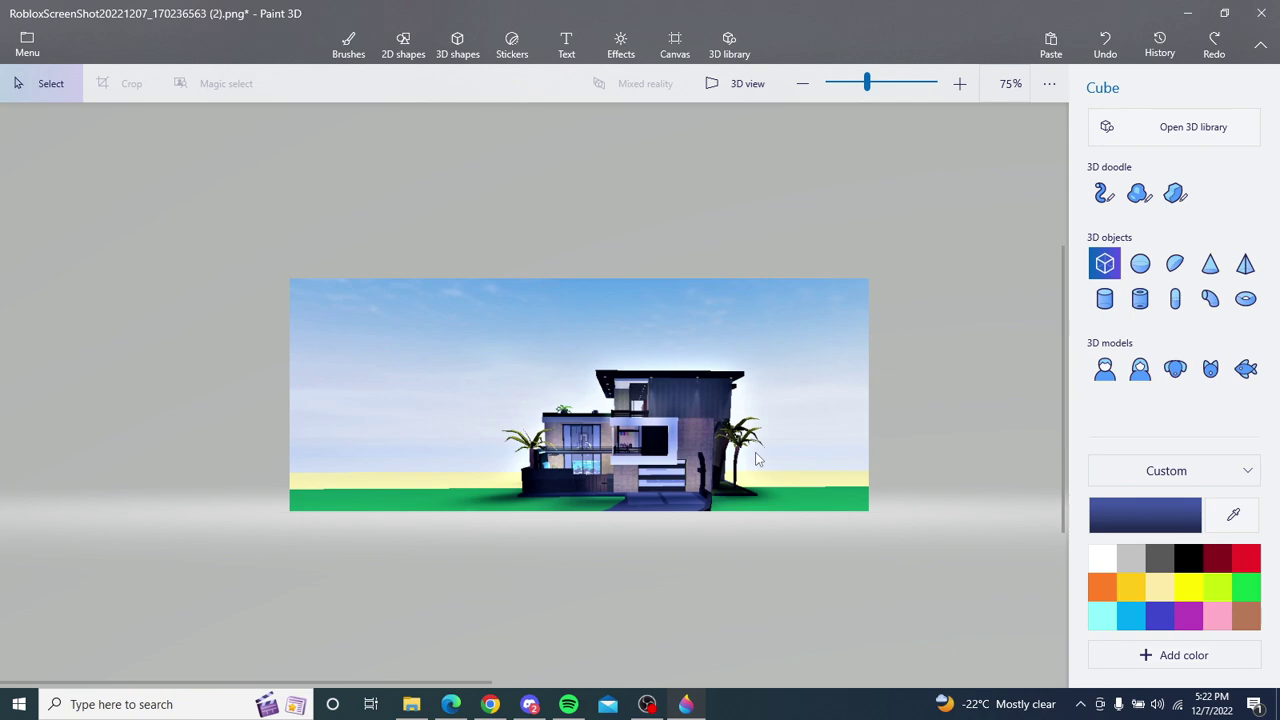
{"action": "scroll", "coordinate": [757, 459], "scroll_direction": "up", "scroll_amount": 1}
{"action": "scroll", "coordinate": [516, 442], "scroll_direction": "up", "scroll_amount": 1}
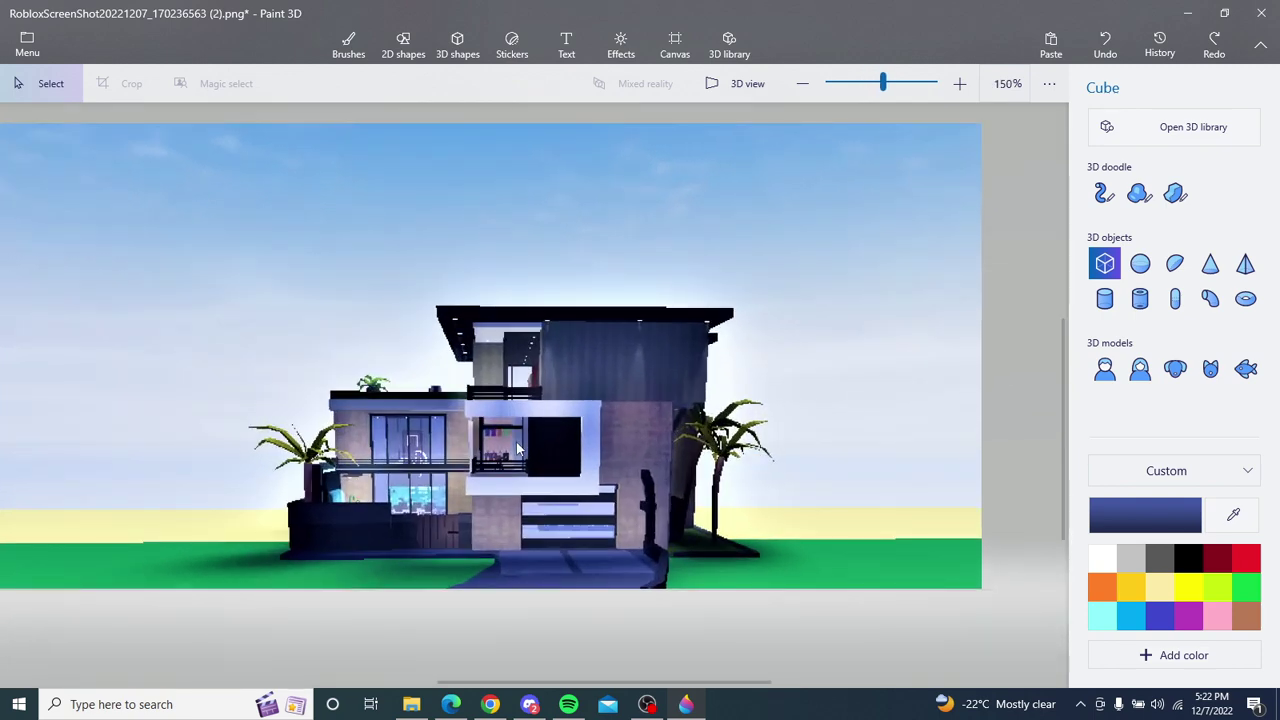
{"action": "scroll", "coordinate": [516, 442], "scroll_direction": "up", "scroll_amount": 3}
{"action": "scroll", "coordinate": [516, 442], "scroll_direction": "up", "scroll_amount": 2}
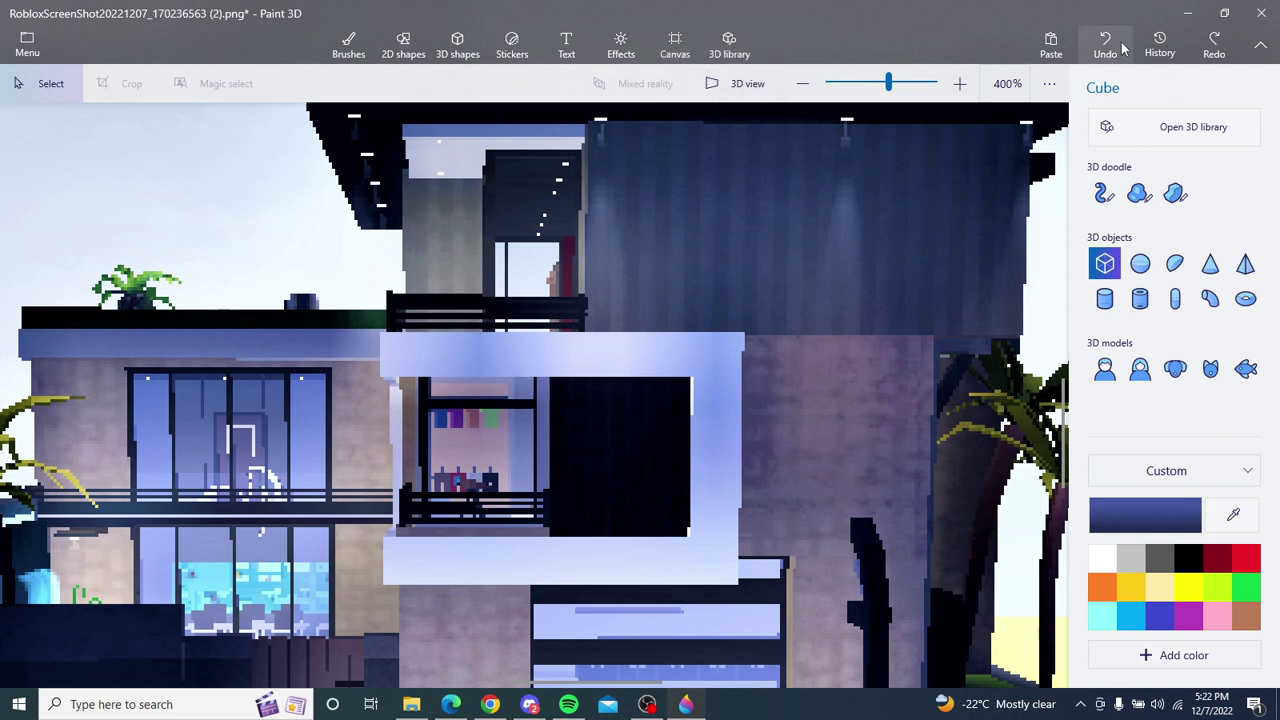
{"action": "scroll", "coordinate": [763, 333], "scroll_direction": "down", "scroll_amount": 5}
{"action": "scroll", "coordinate": [763, 326], "scroll_direction": "up", "scroll_amount": 3}
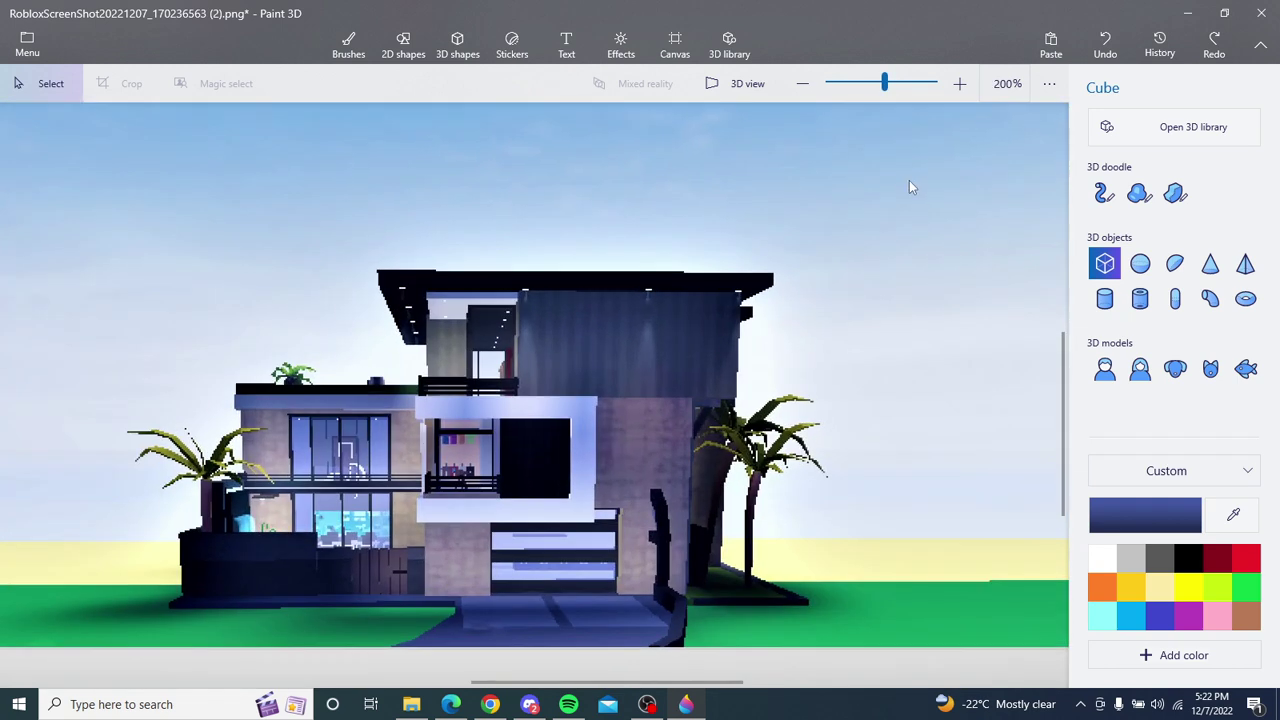
{"action": "scroll", "coordinate": [538, 313], "scroll_direction": "down", "scroll_amount": 3}
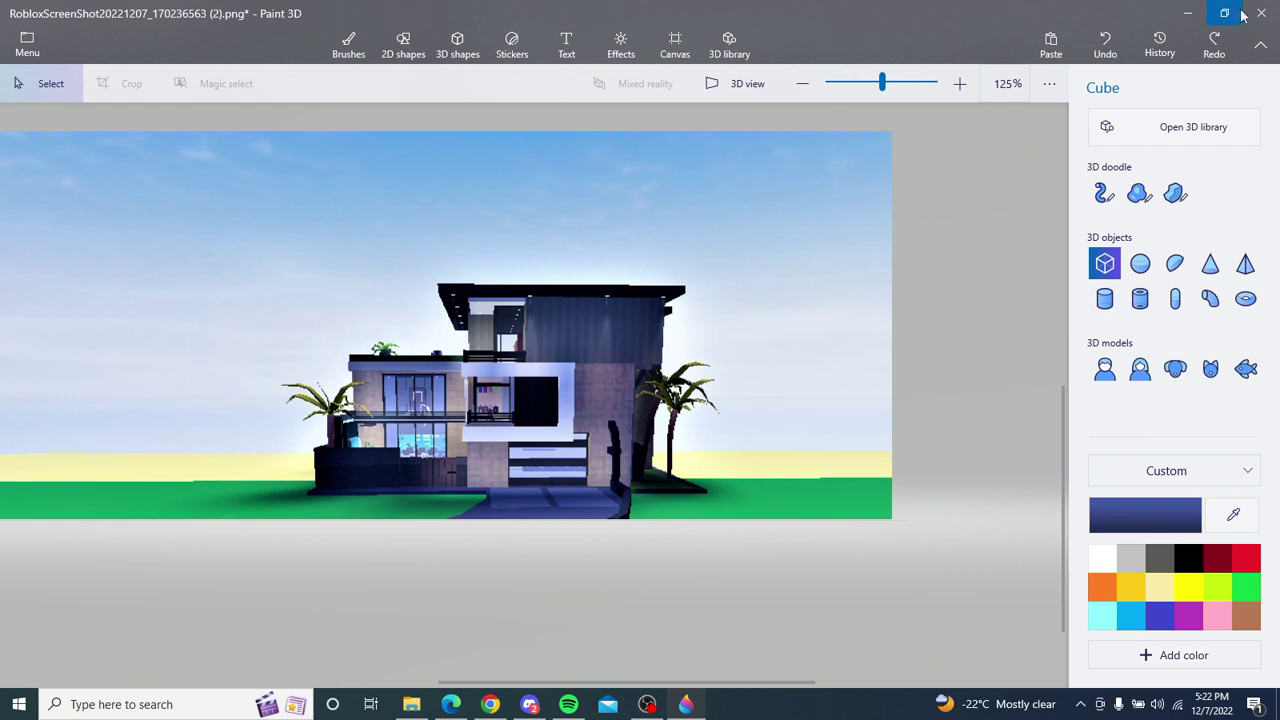
Step: Save a copy of the cropped mansion picture as a 2D PNG image
{"action": "left_click", "coordinate": [12, 36]}
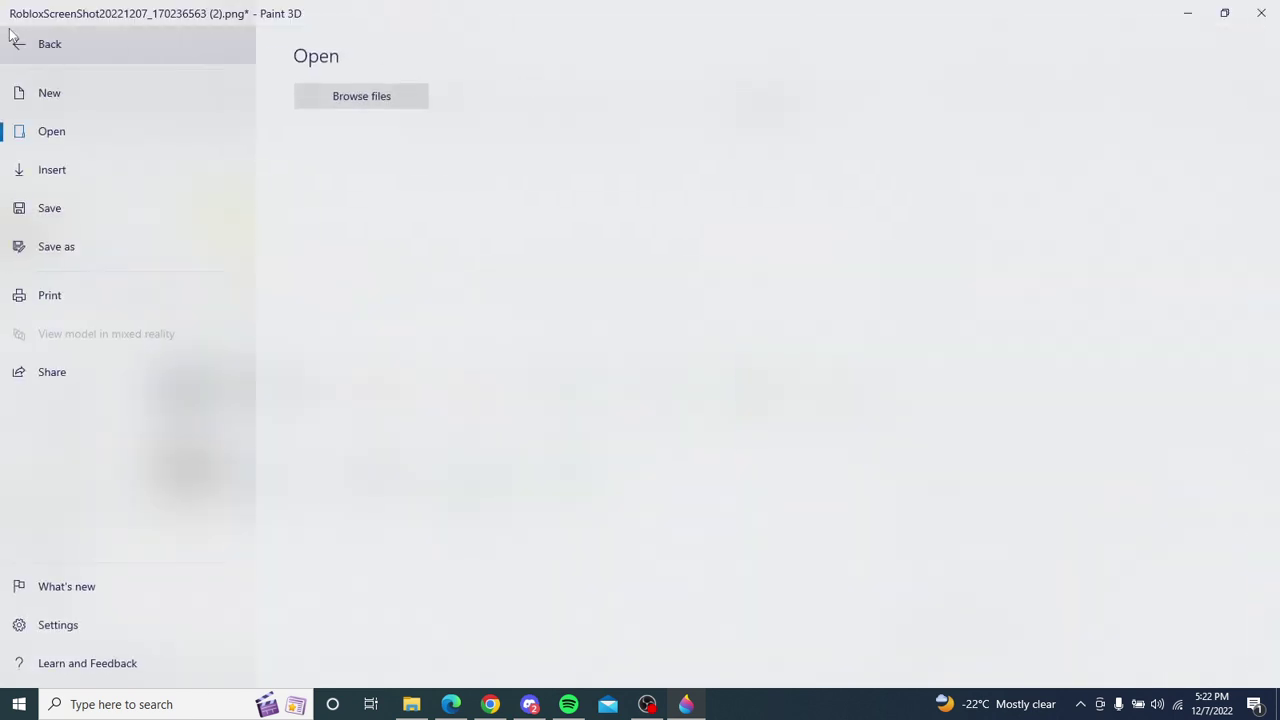
{"action": "left_click", "coordinate": [72, 255]}
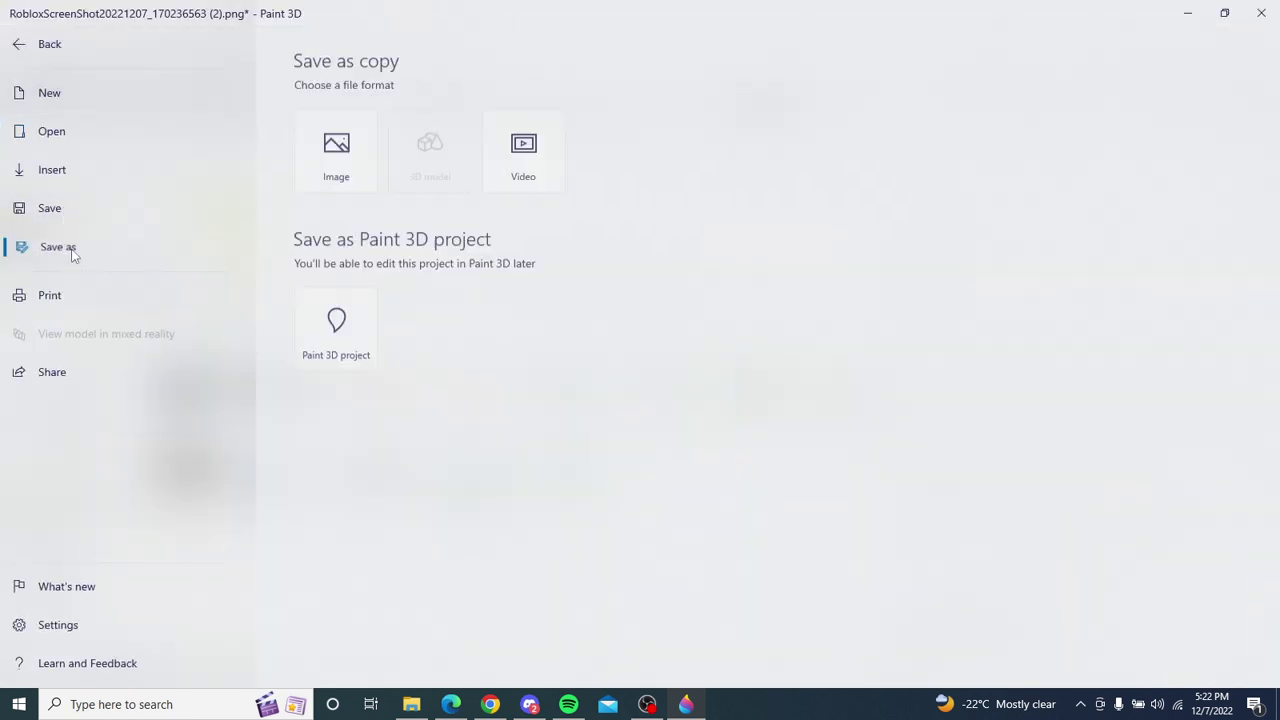
{"action": "left_click", "coordinate": [362, 162]}
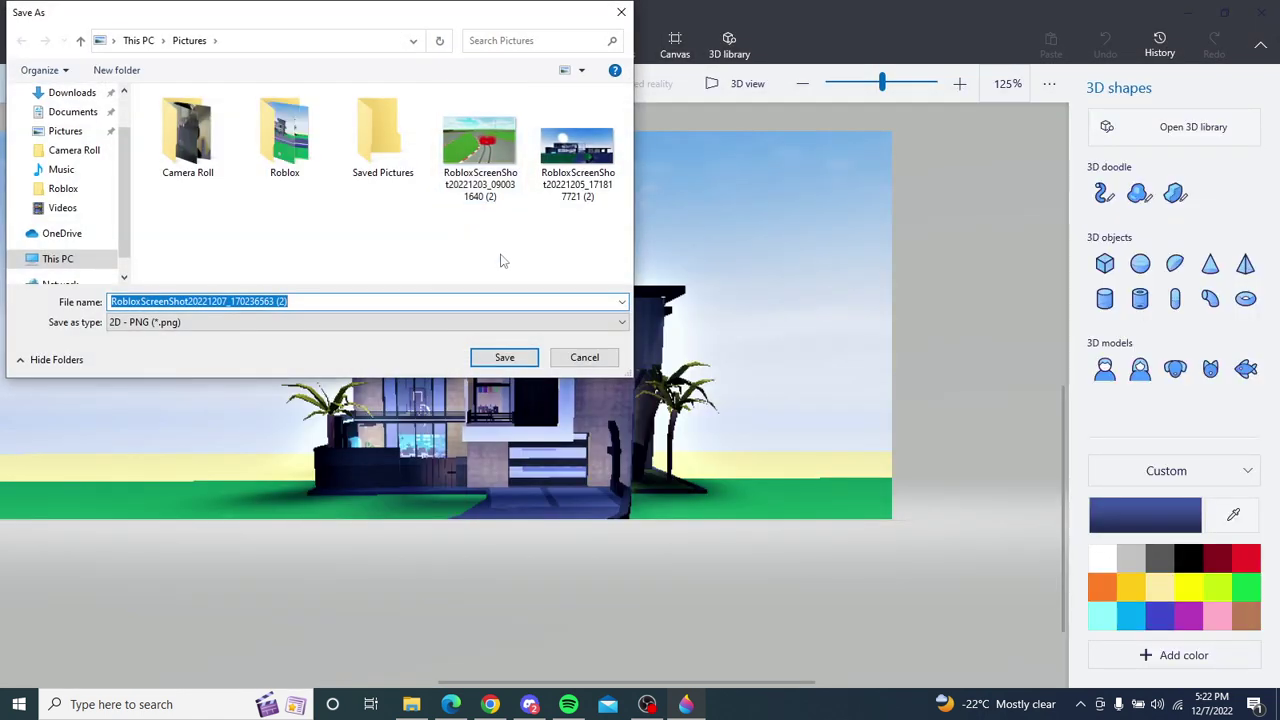
{"action": "left_click", "coordinate": [514, 358]}
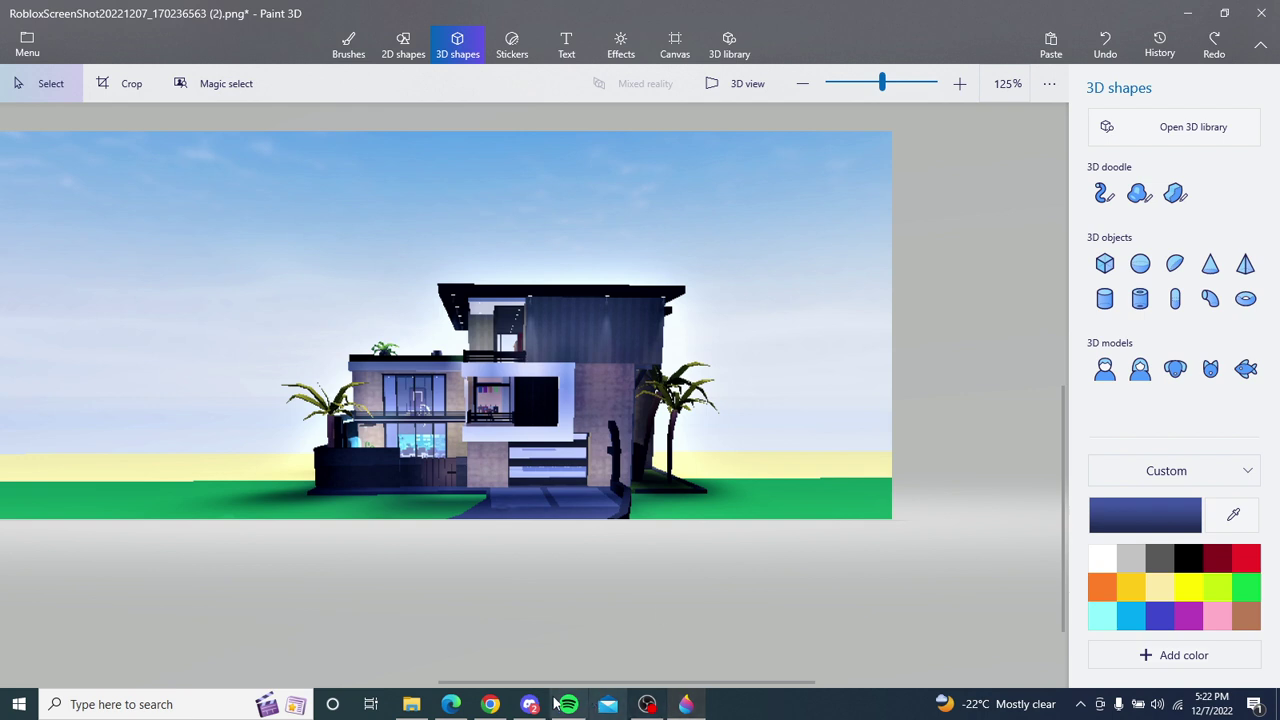
Step: In the Roblox folder, view the uncropped '(2)' screenshot copy, then close the viewer
{"action": "left_click", "coordinate": [411, 704]}
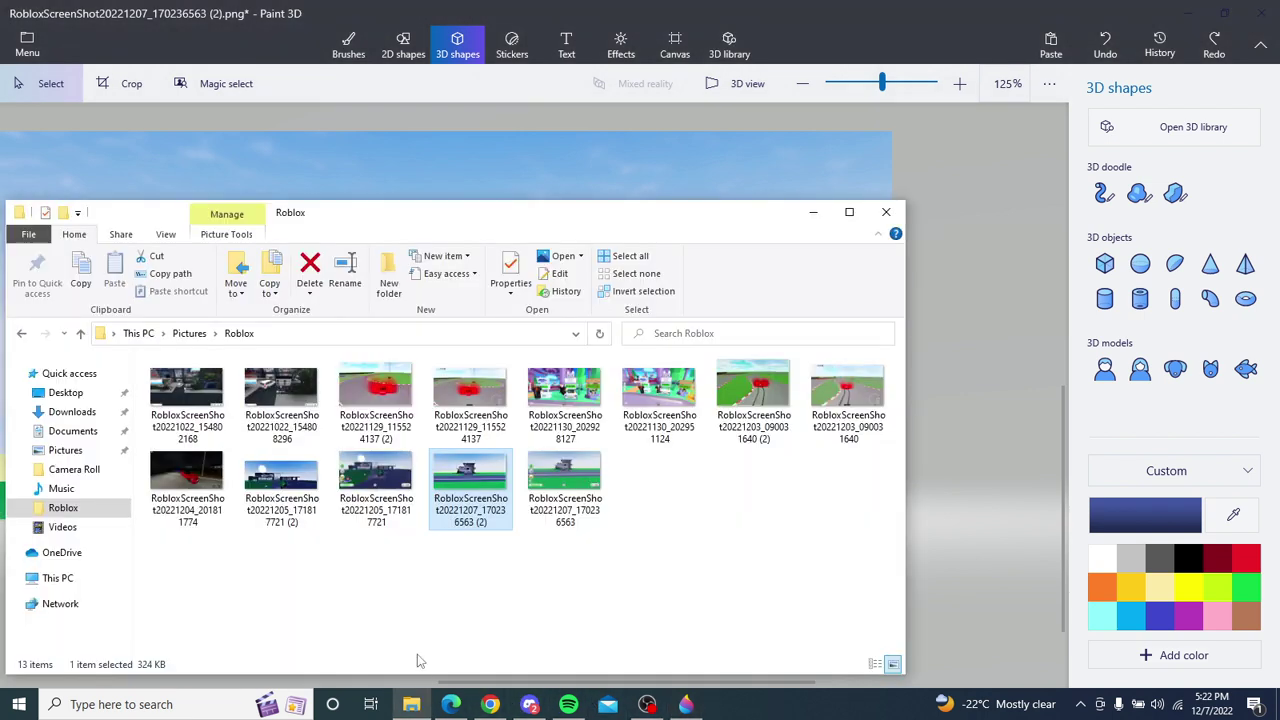
{"action": "left_click", "coordinate": [588, 481]}
{"action": "left_click", "coordinate": [500, 488]}
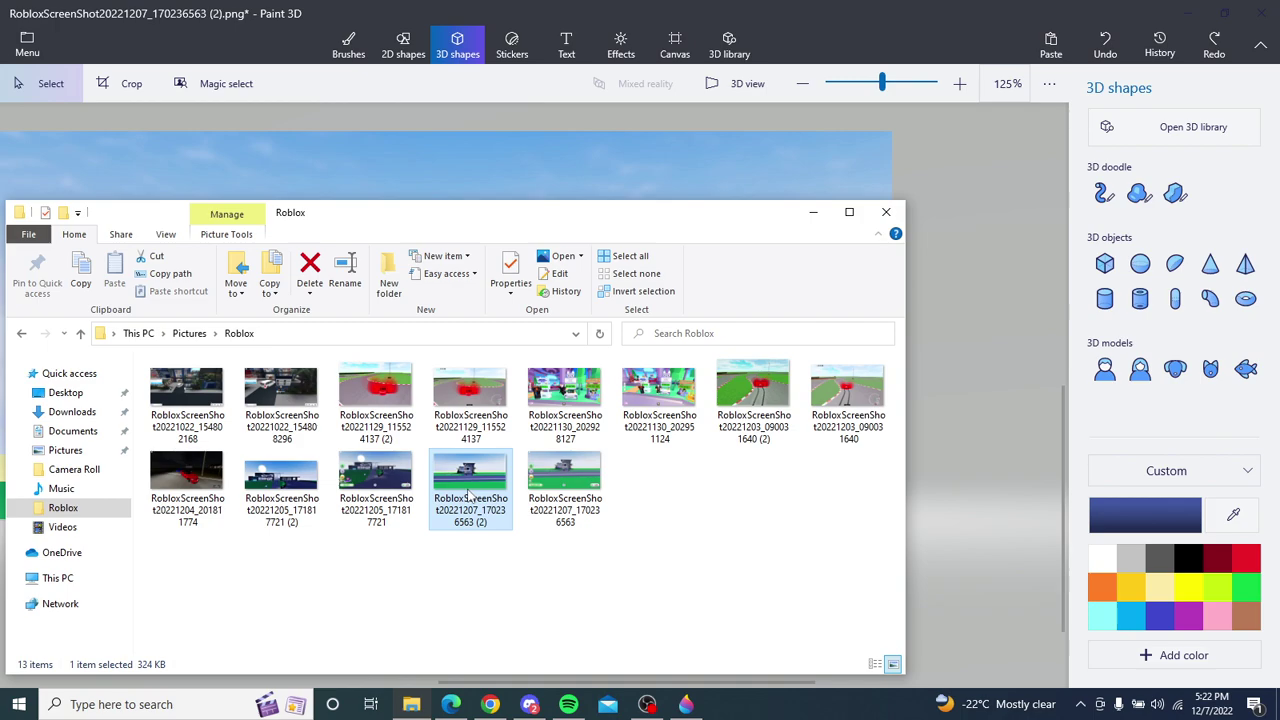
{"action": "double_click", "coordinate": [473, 483]}
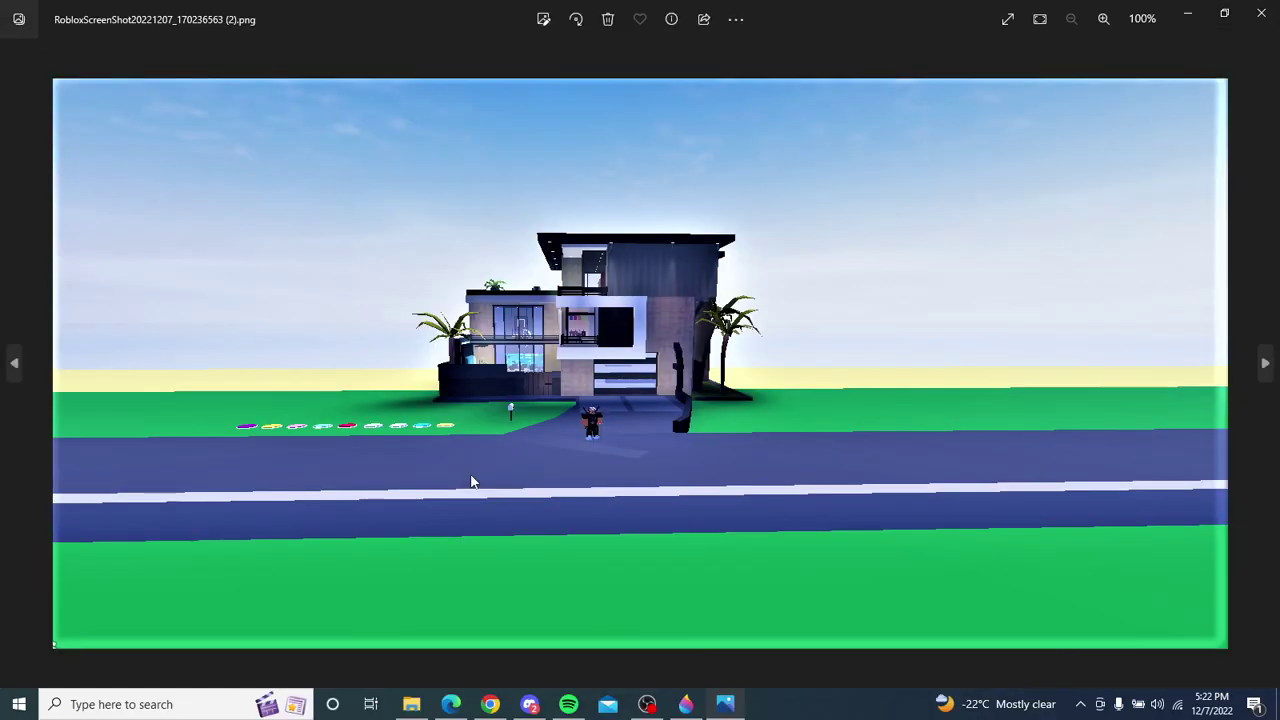
{"action": "left_click", "coordinate": [1265, 14]}
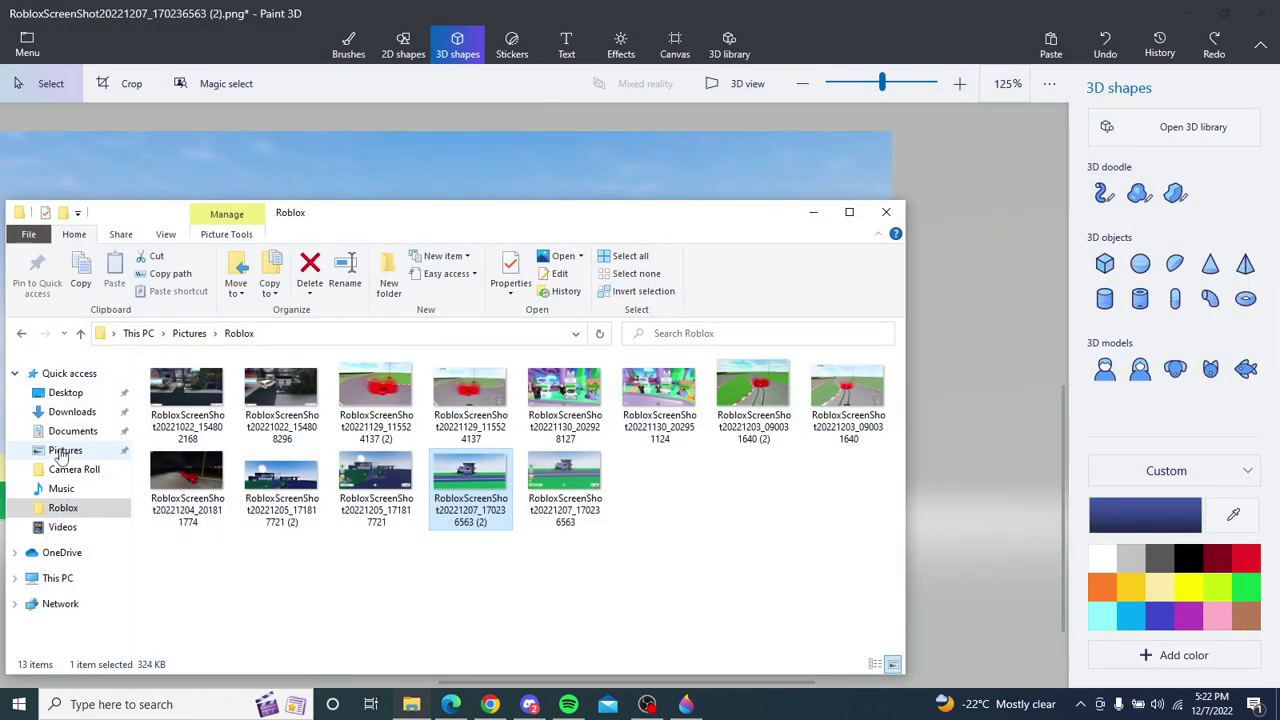
Step: Open the saved mansion PNG from Pictures in Photos to check the final edit
{"action": "left_click", "coordinate": [65, 450]}
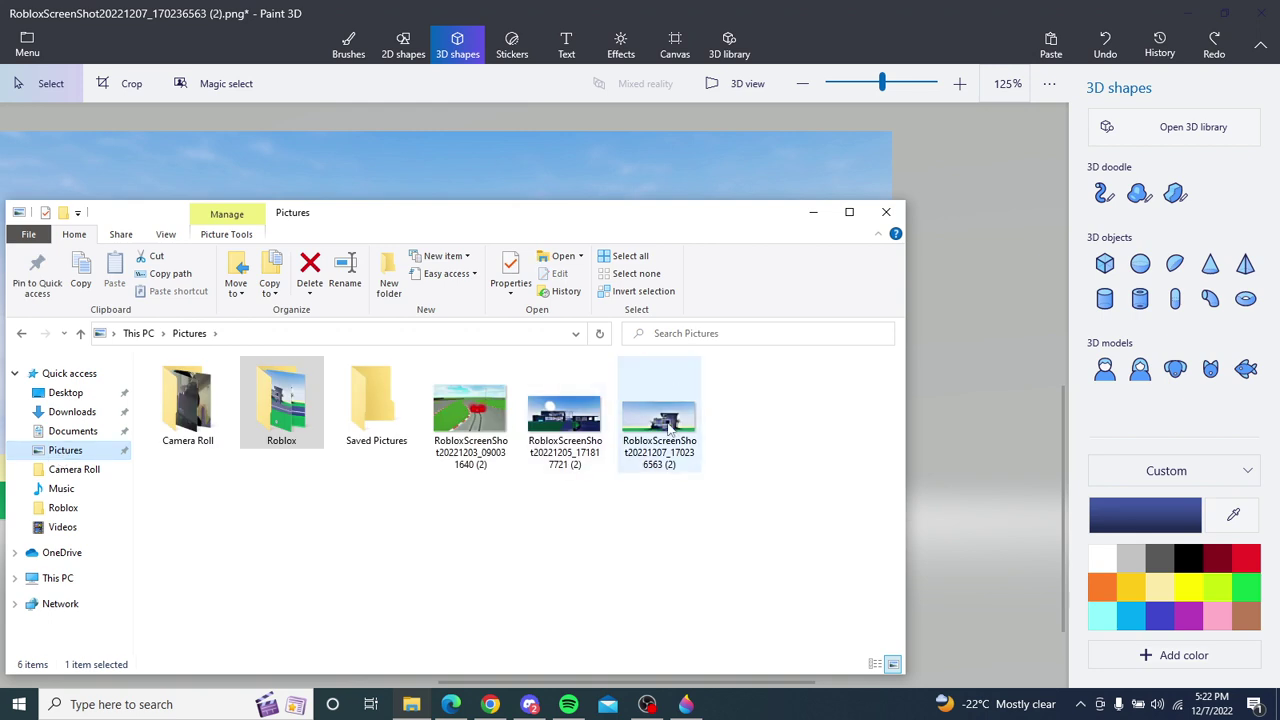
{"action": "left_click", "coordinate": [668, 422]}
{"action": "double_click", "coordinate": [670, 424]}
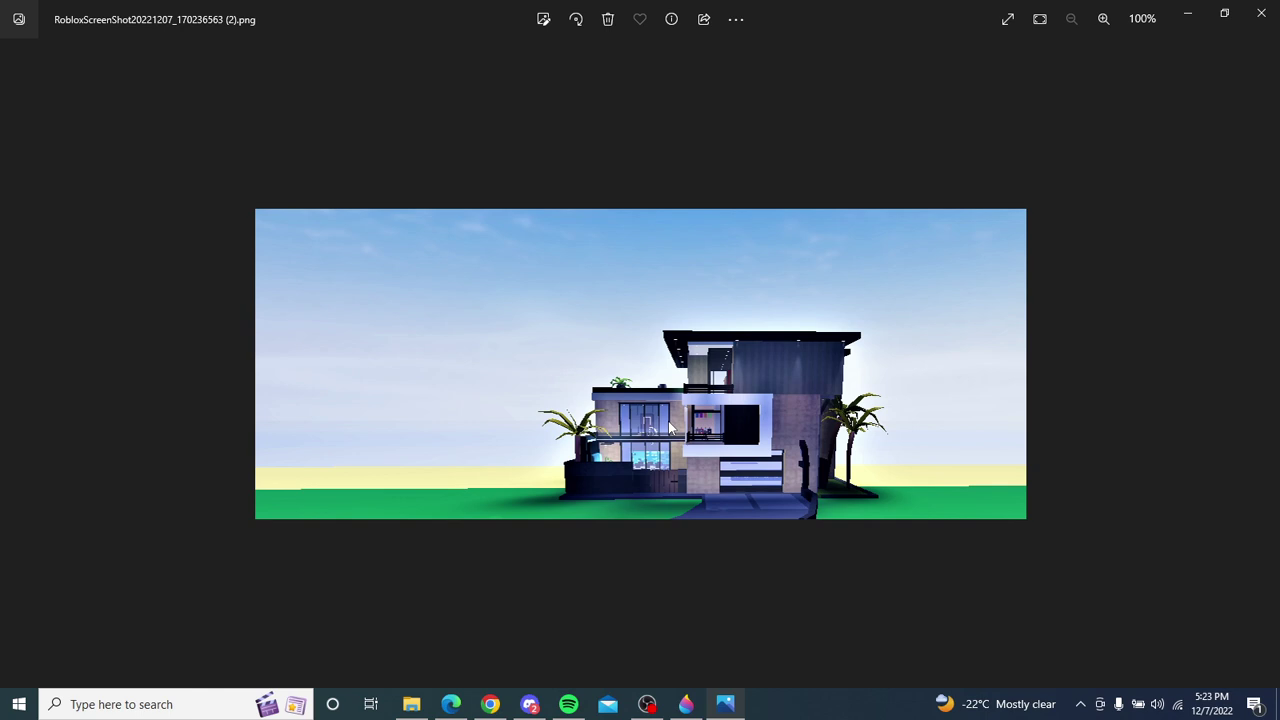
{"action": "left_click", "coordinate": [650, 706]}
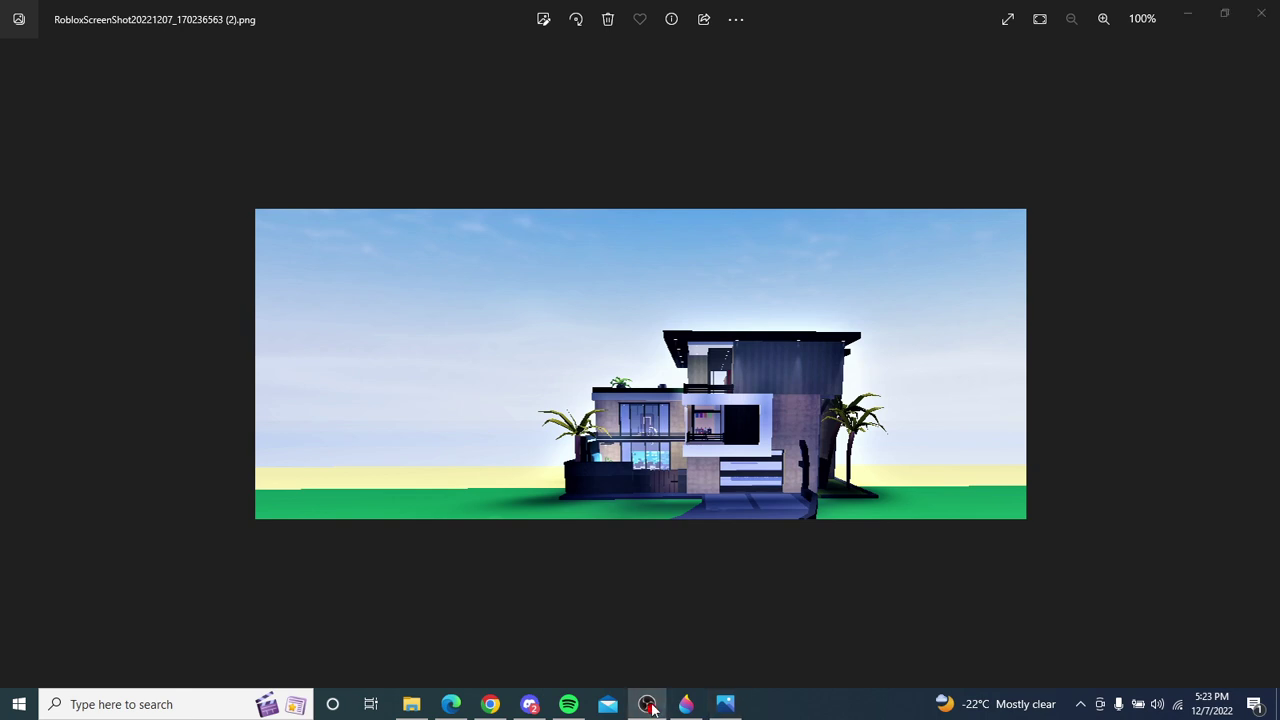